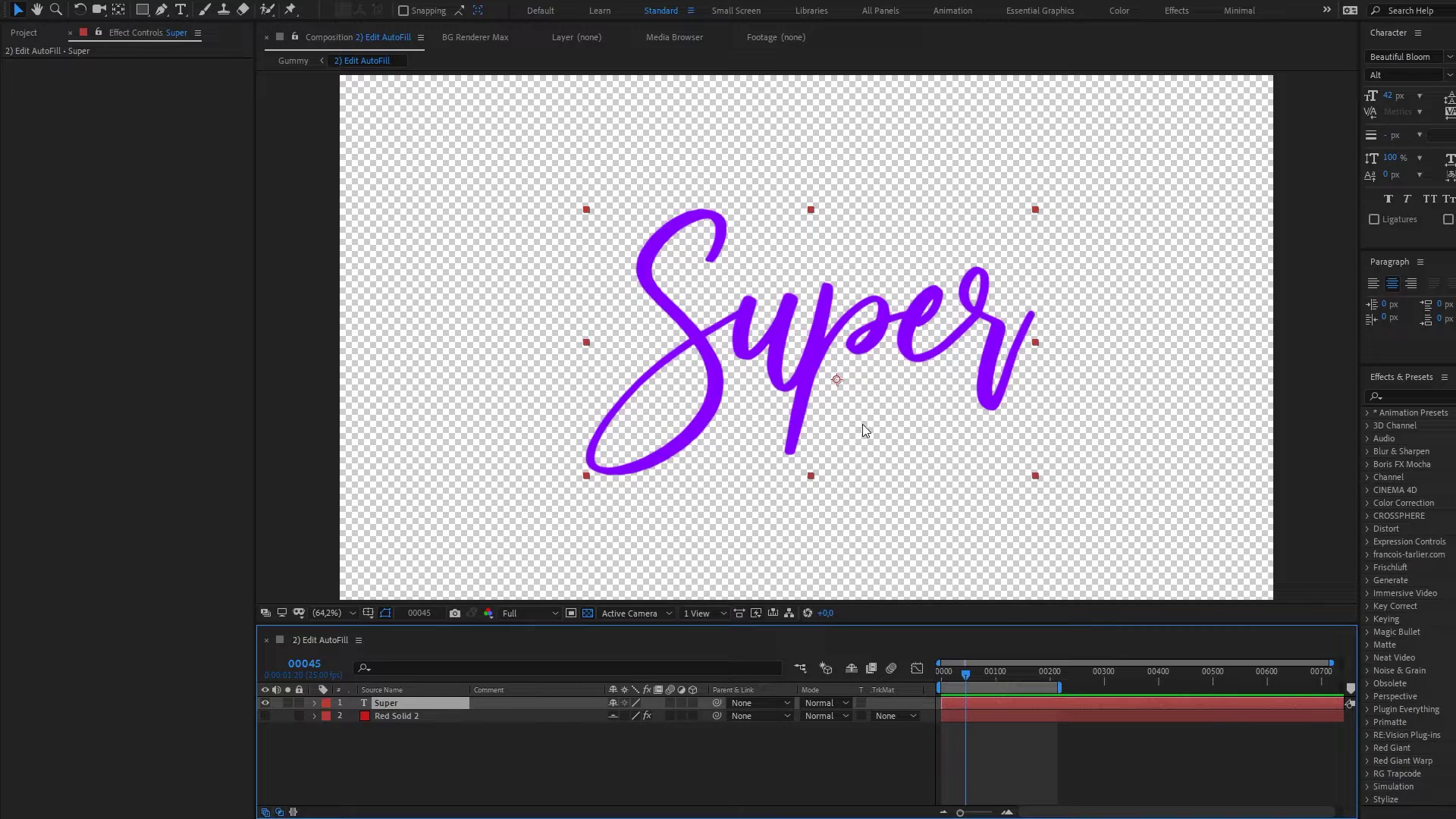
Step: Apply AutoFill to Super, place Position 1 at the top of the S (767.4, 389.4), and preview
right_click(97, 187)
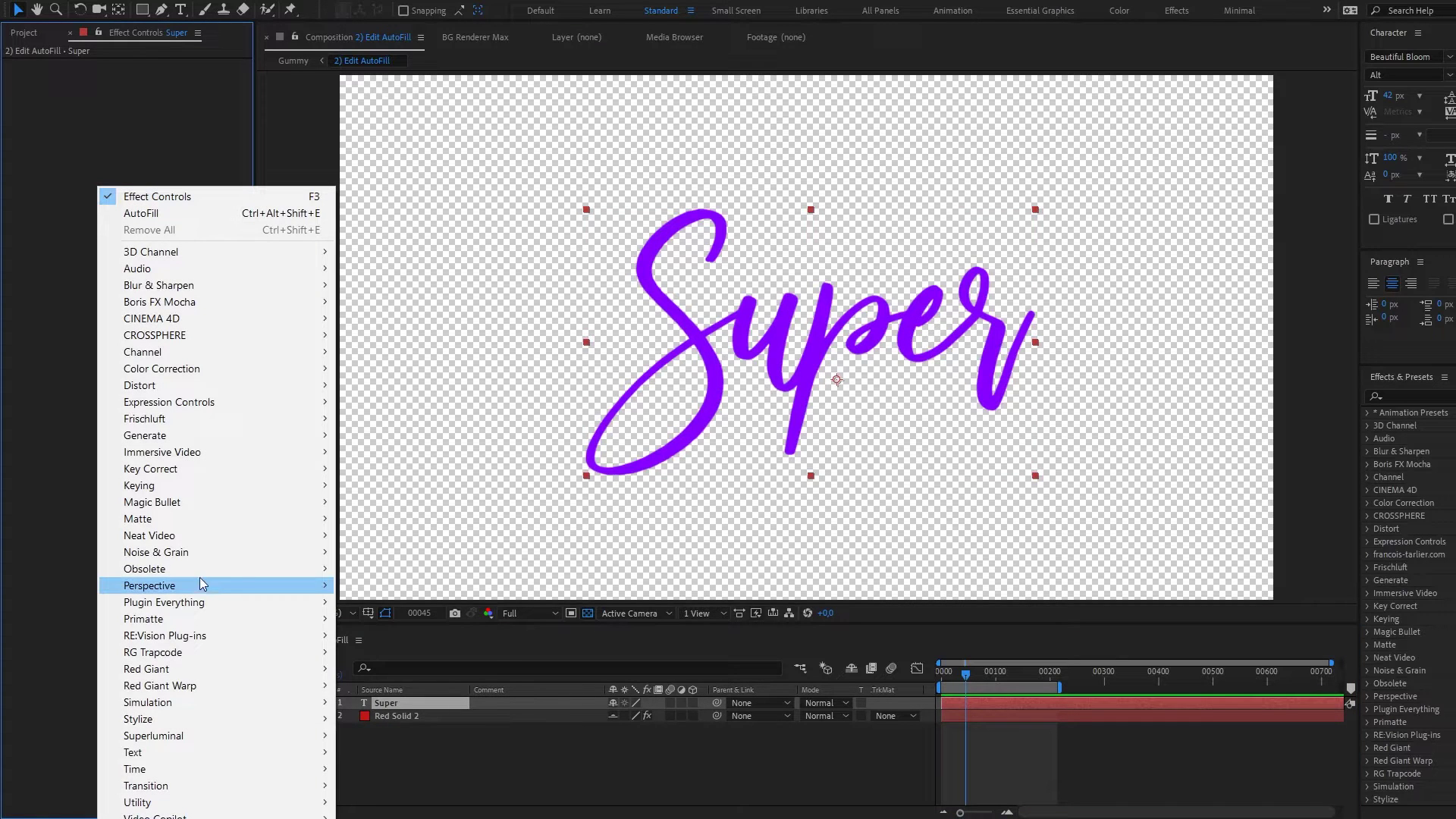
mouse_move(188, 605)
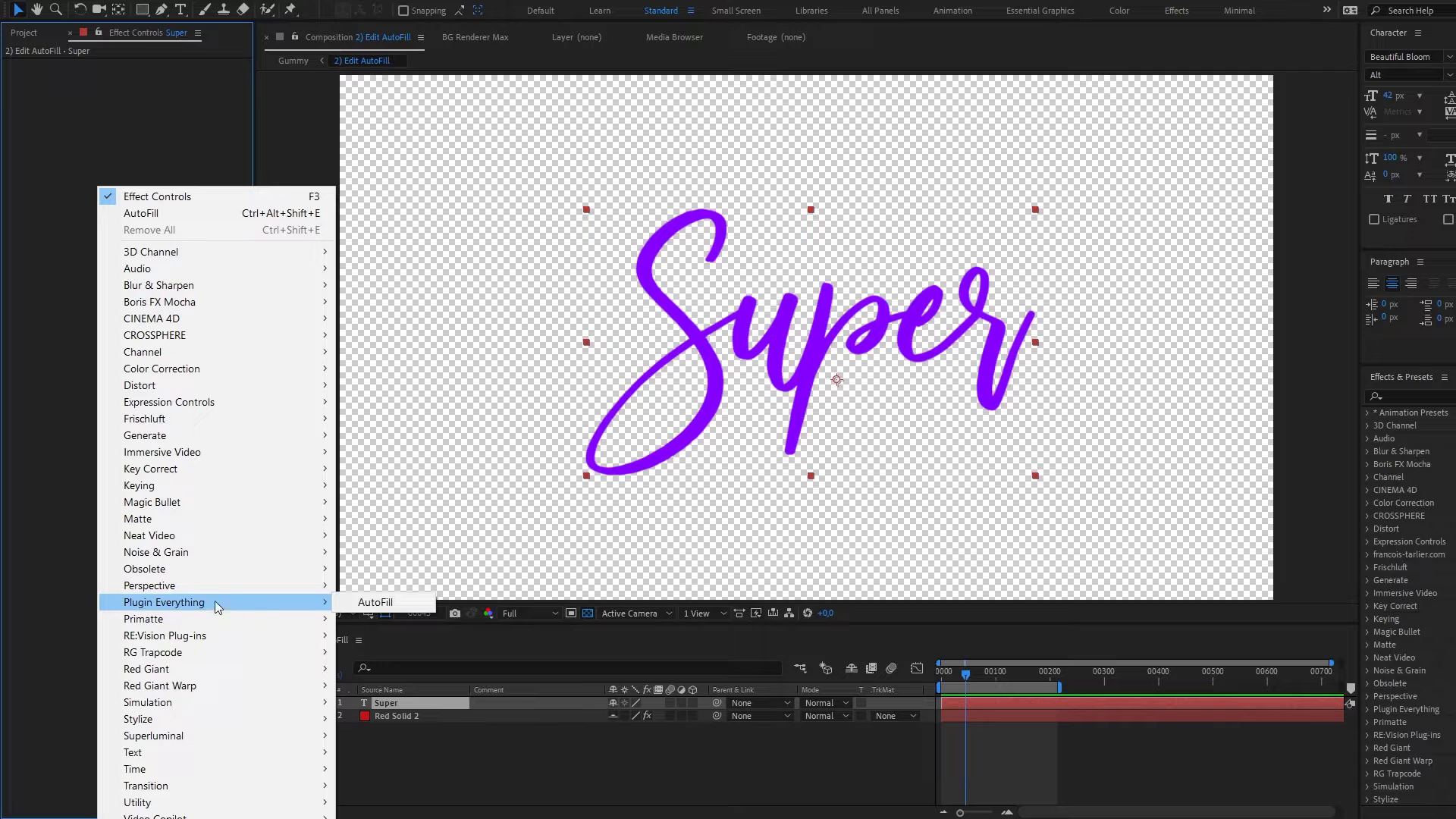
left_click(364, 604)
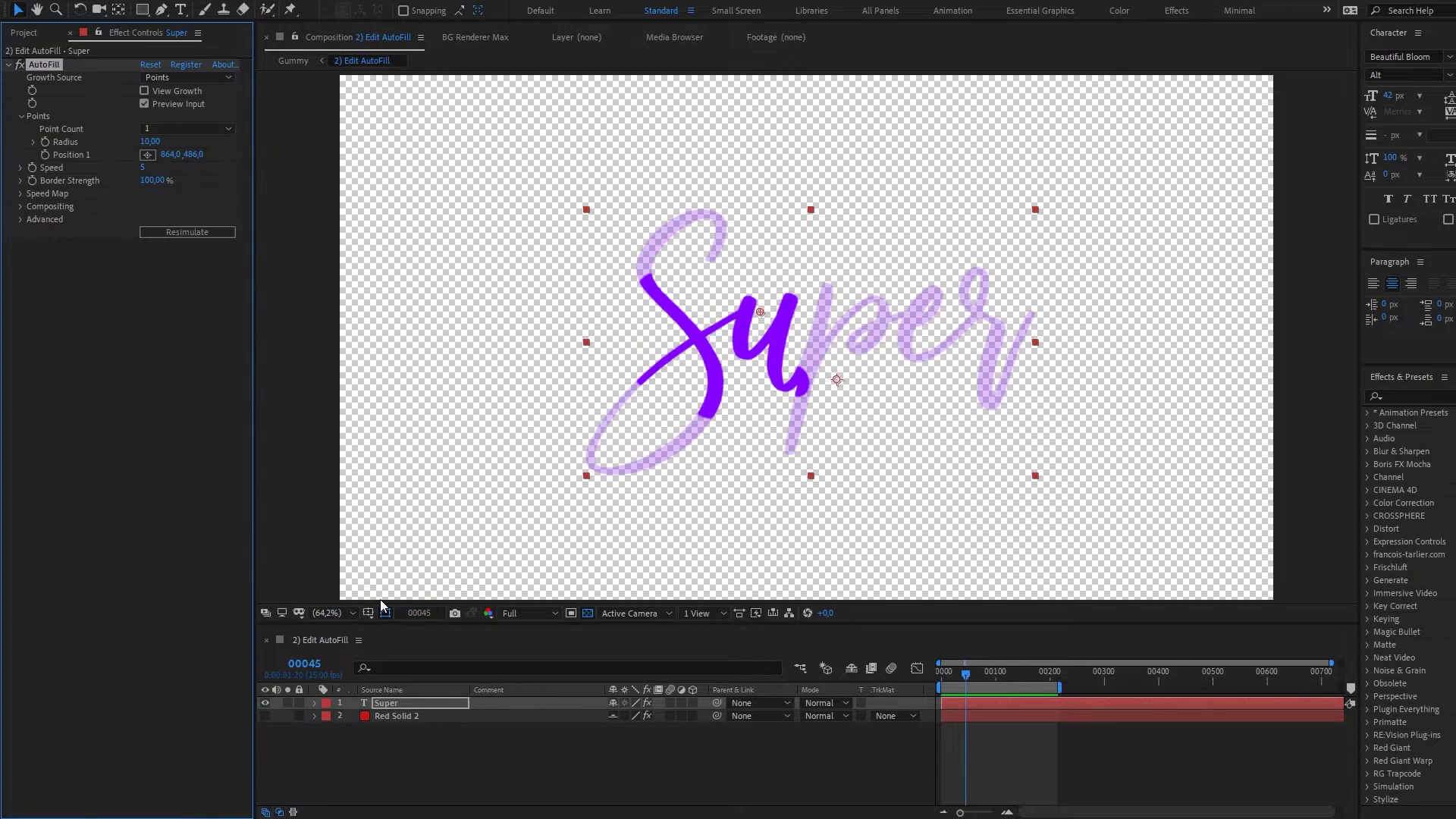
mouse_move(762, 312)
left_mouse_down()
mouse_move(773, 285)
mouse_move(714, 265)
left_mouse_up()
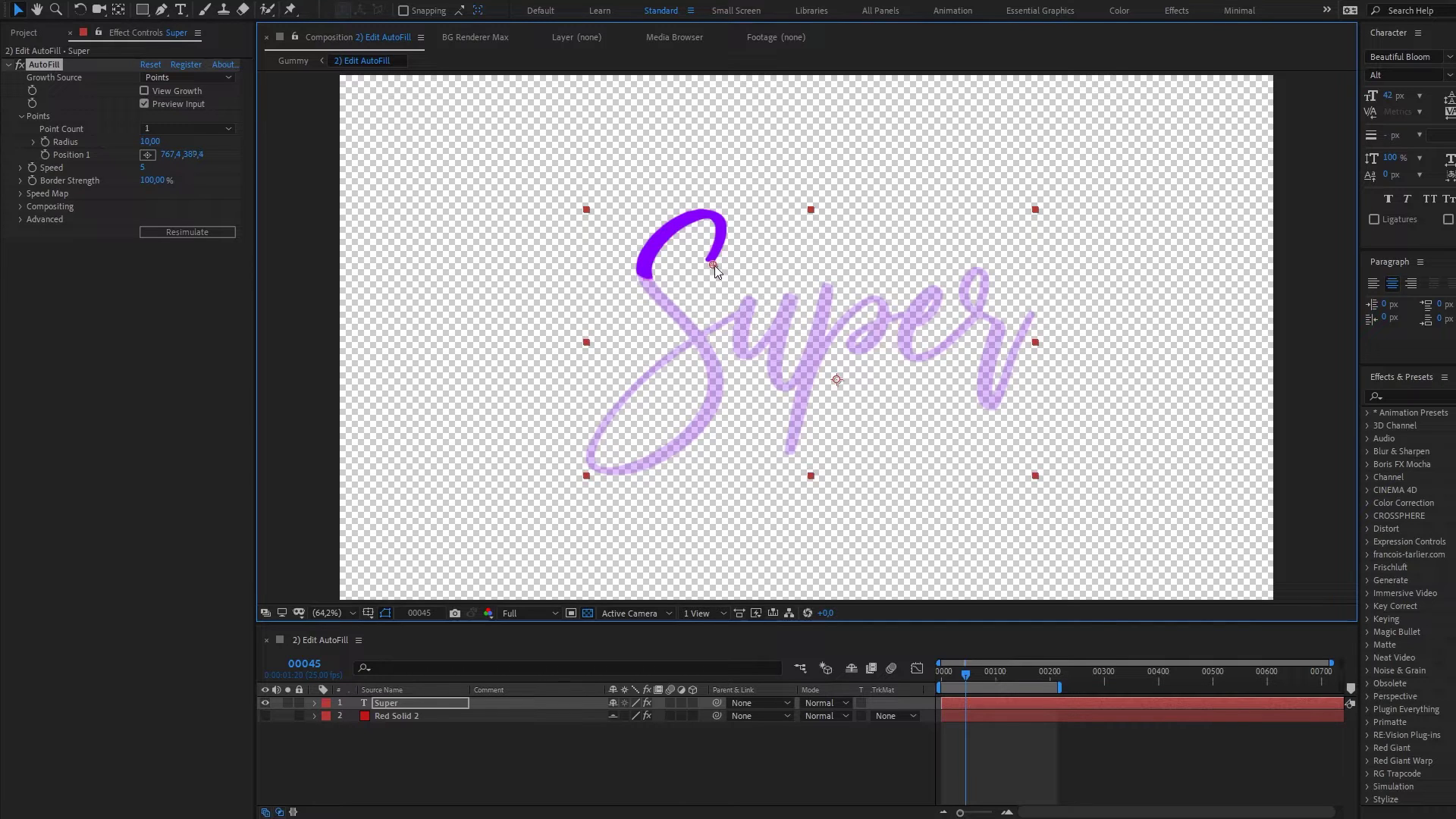
left_click_drag(953, 675, 900, 684)
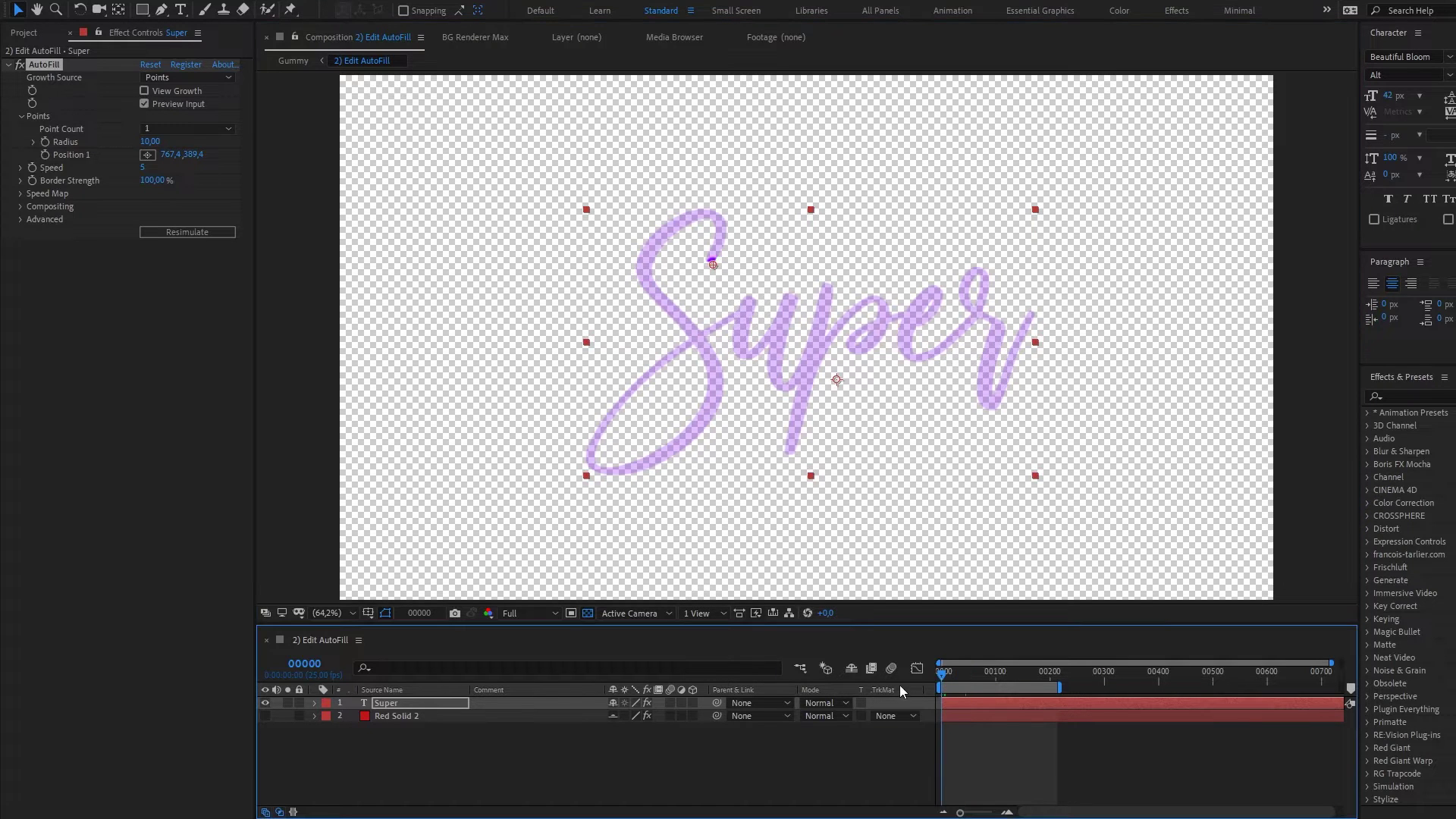
key("space")
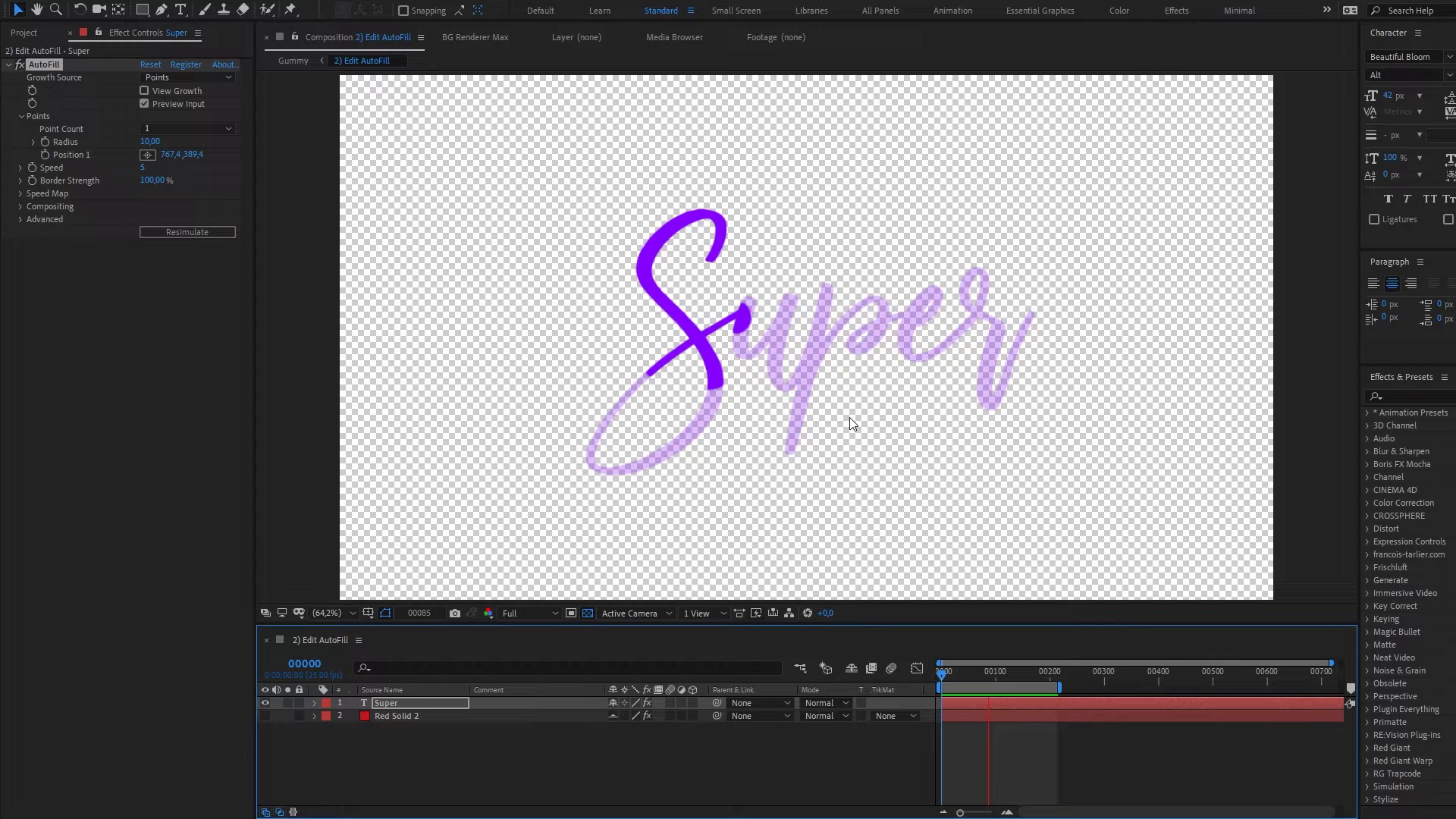
Step: Uncheck Preview Input, turn off the transparency grid, and preview the growth on black
left_click(145, 92)
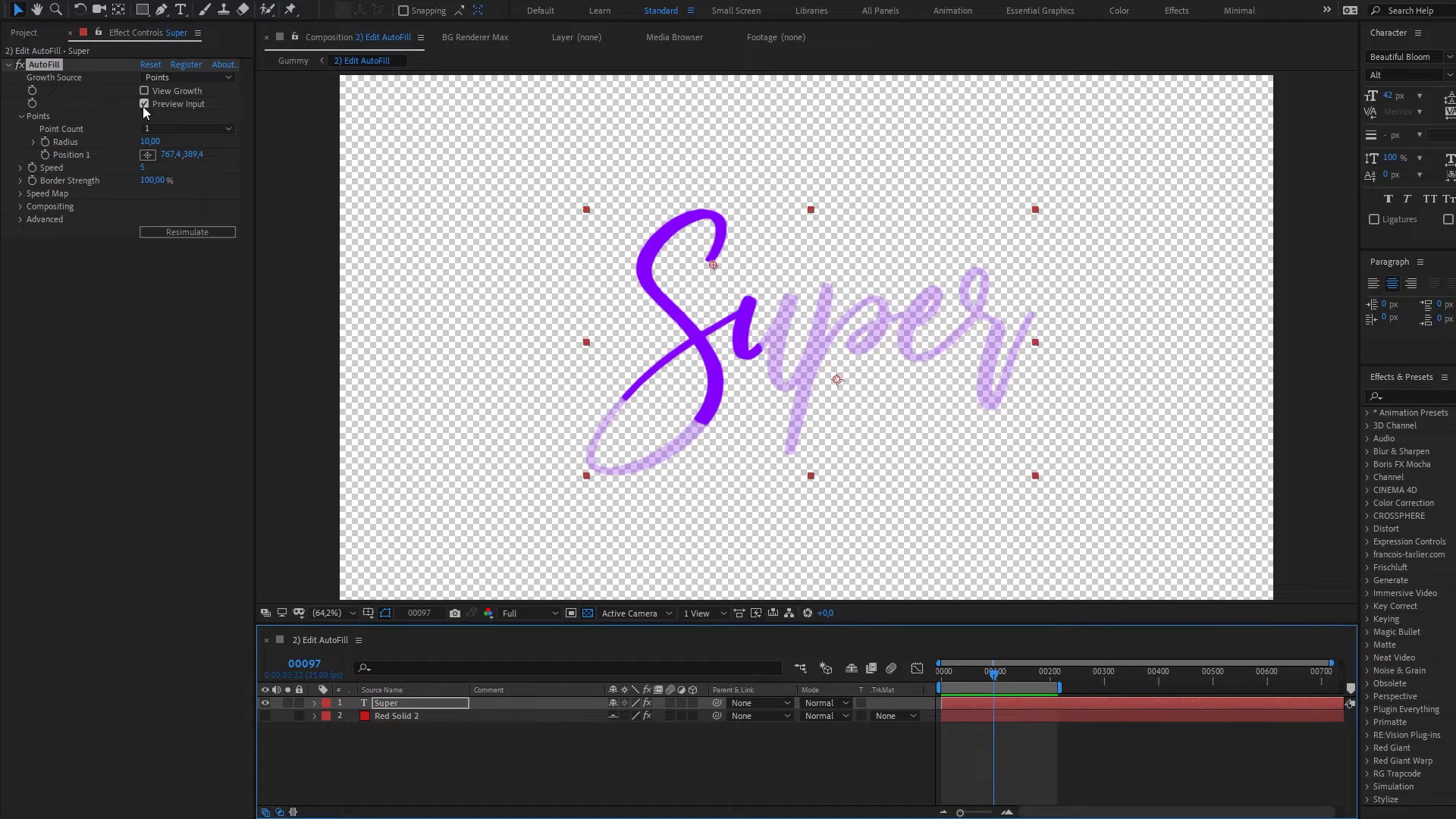
left_click(144, 105)
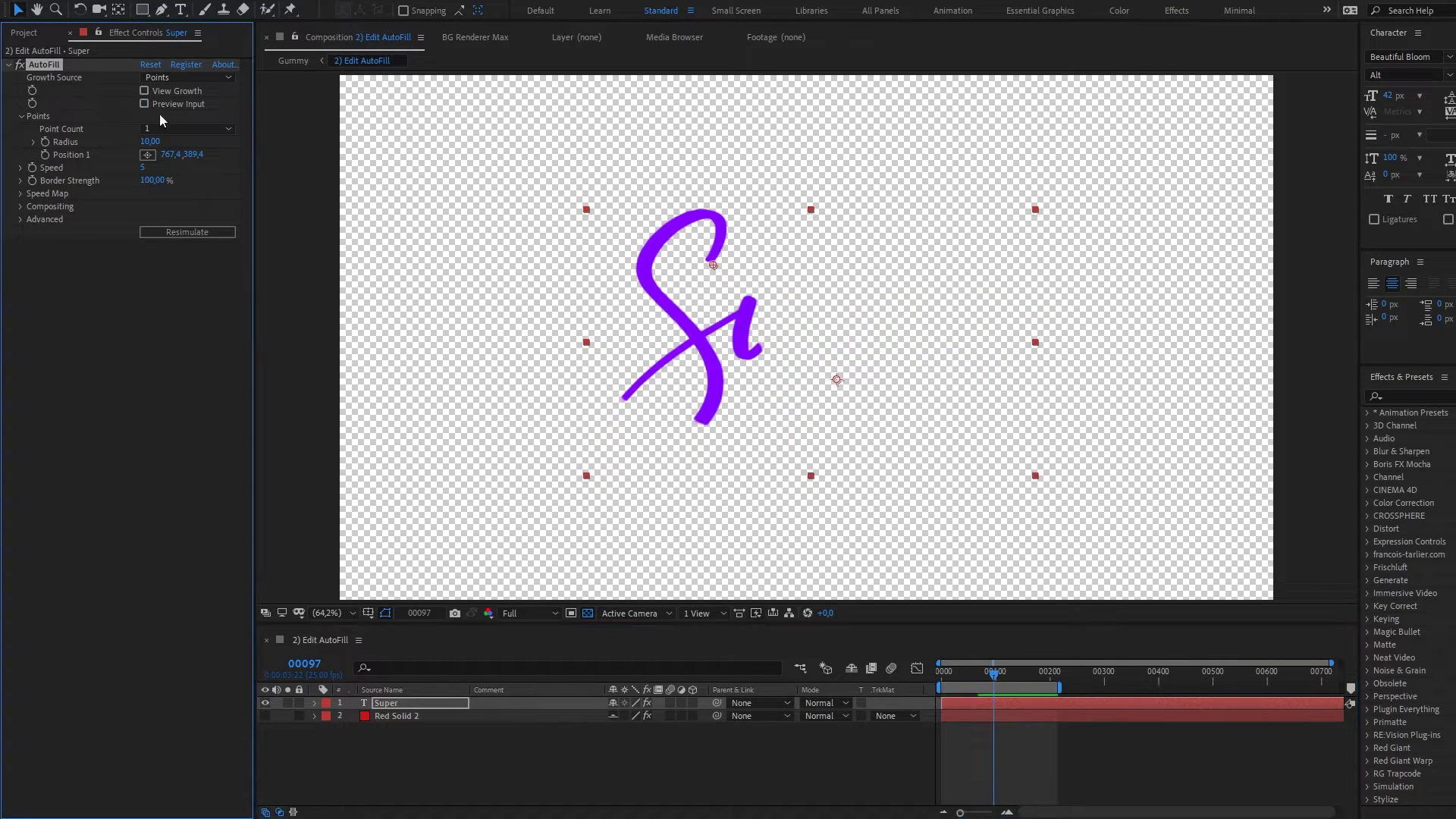
left_click(947, 674)
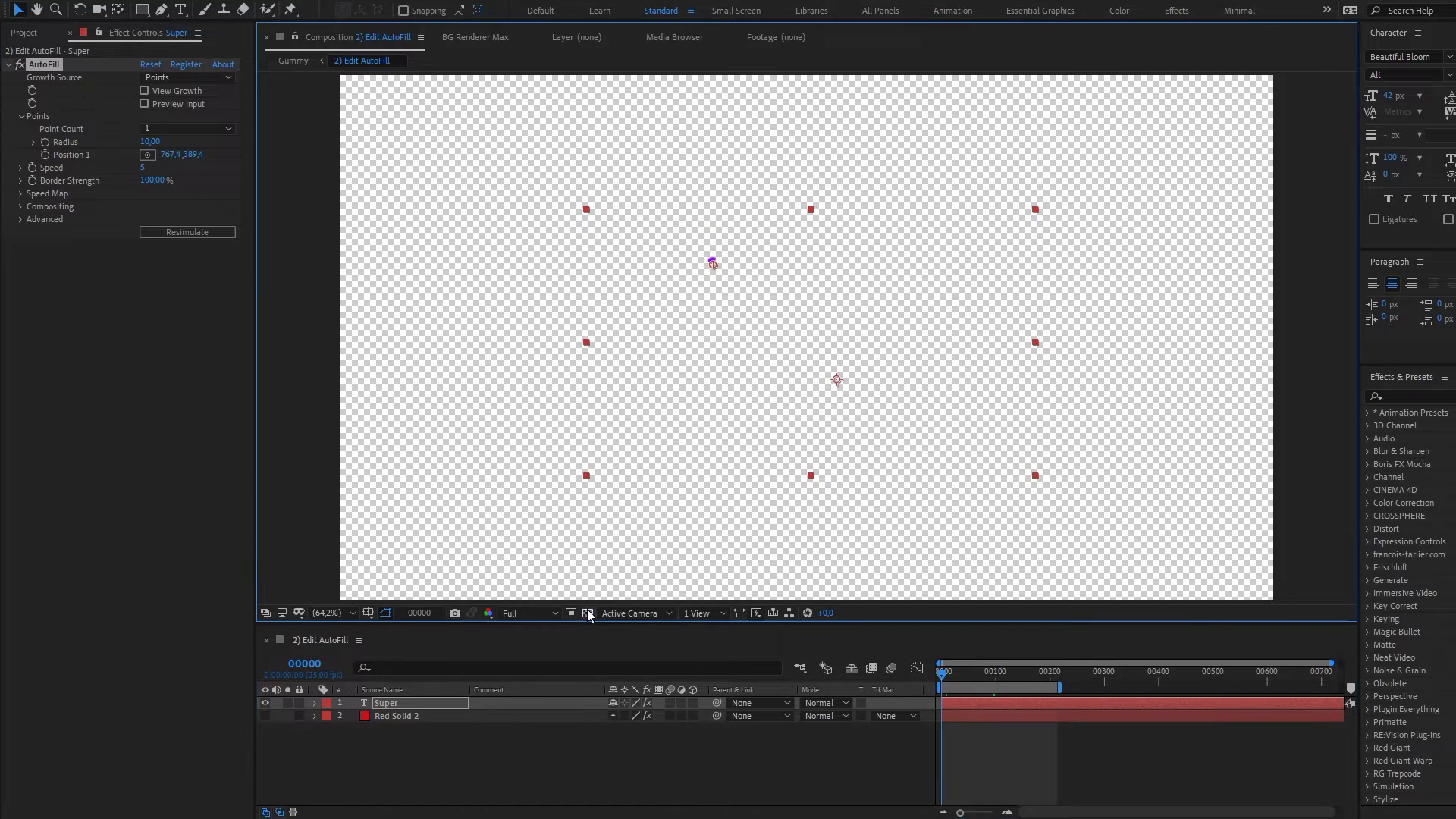
left_click(589, 613)
key("space")
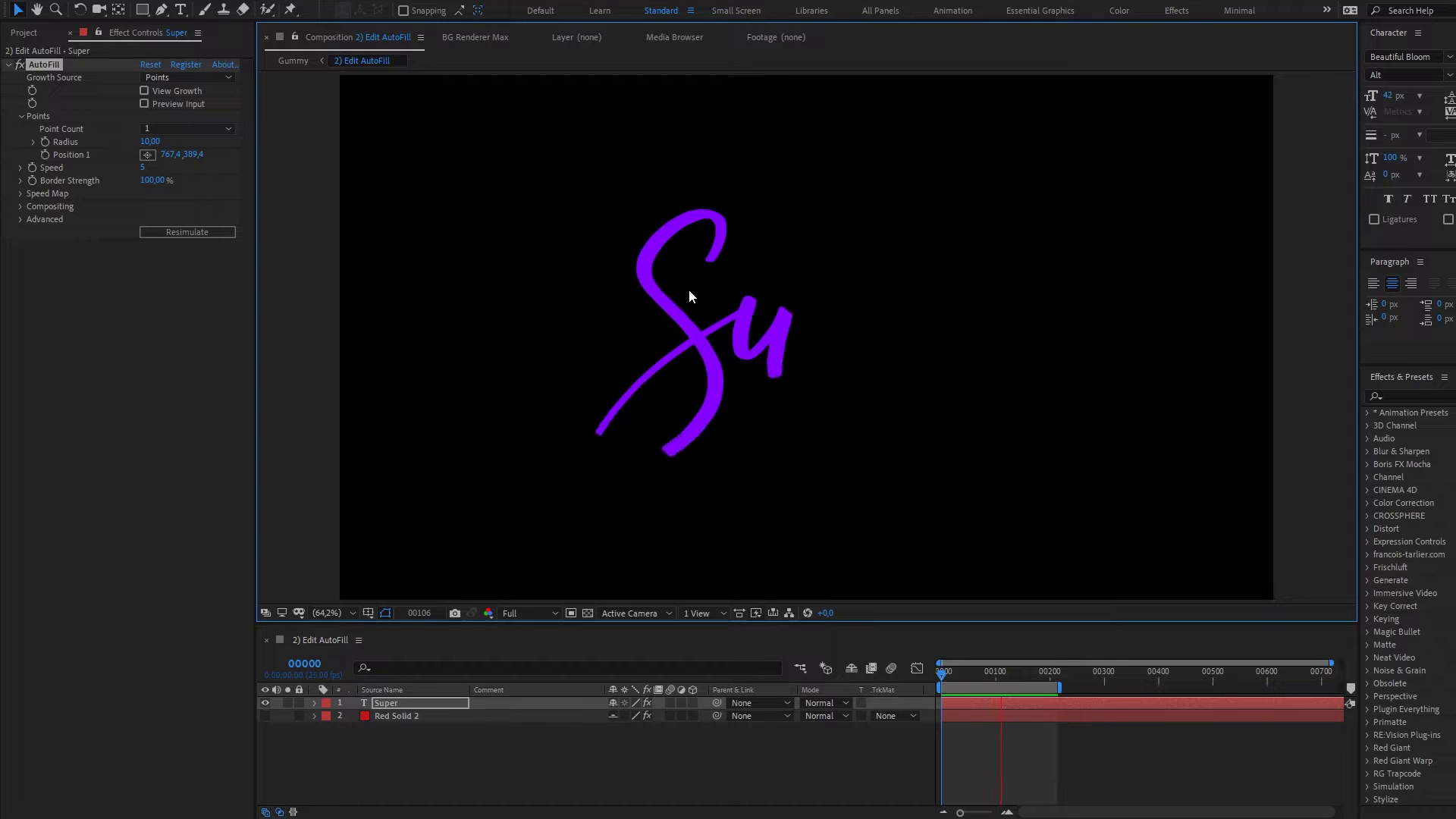
key("space")
left_click(949, 671)
key("space")
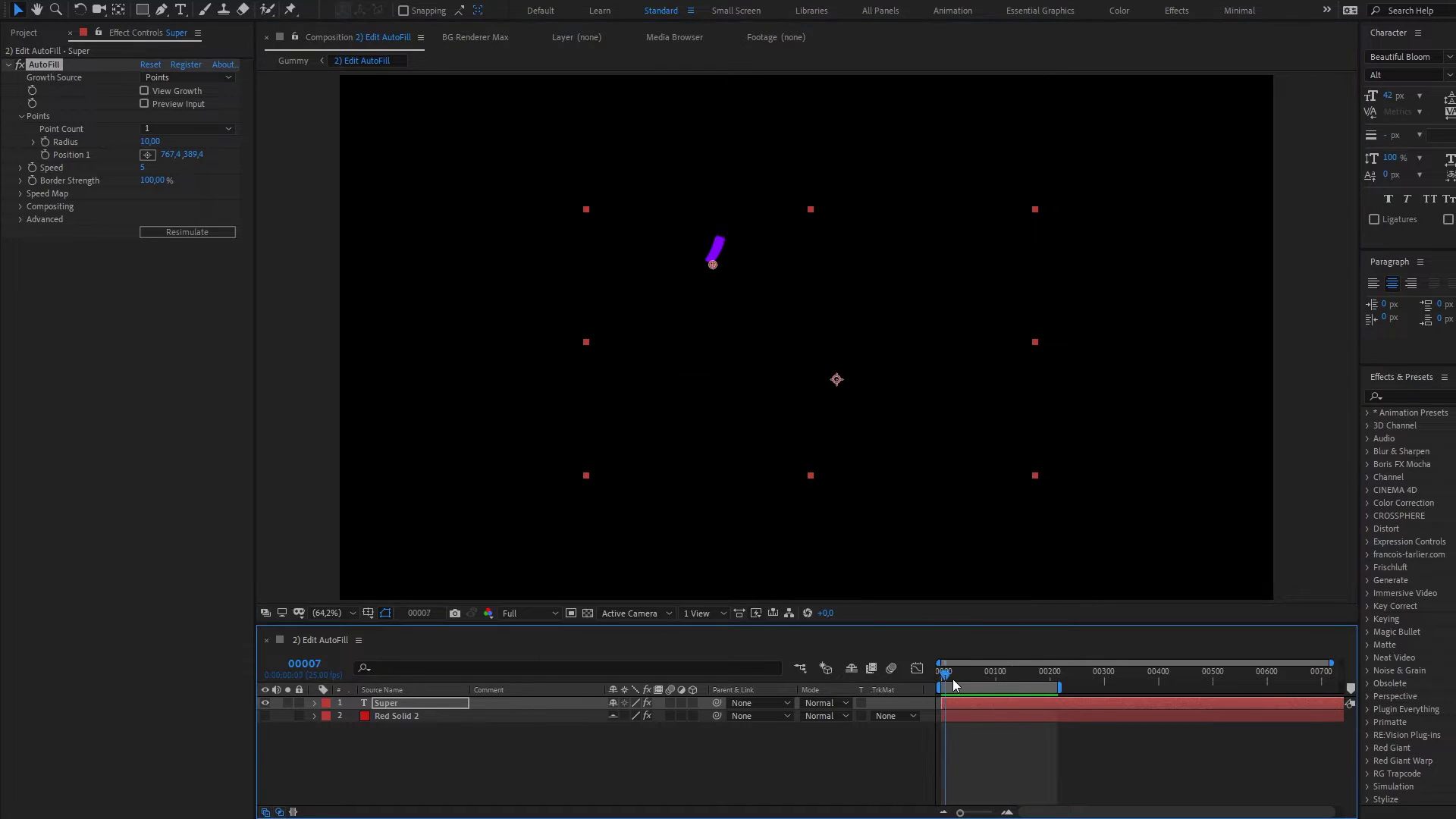
Step: Move Position 1 down into the S and preview the growth from there
left_click(707, 270)
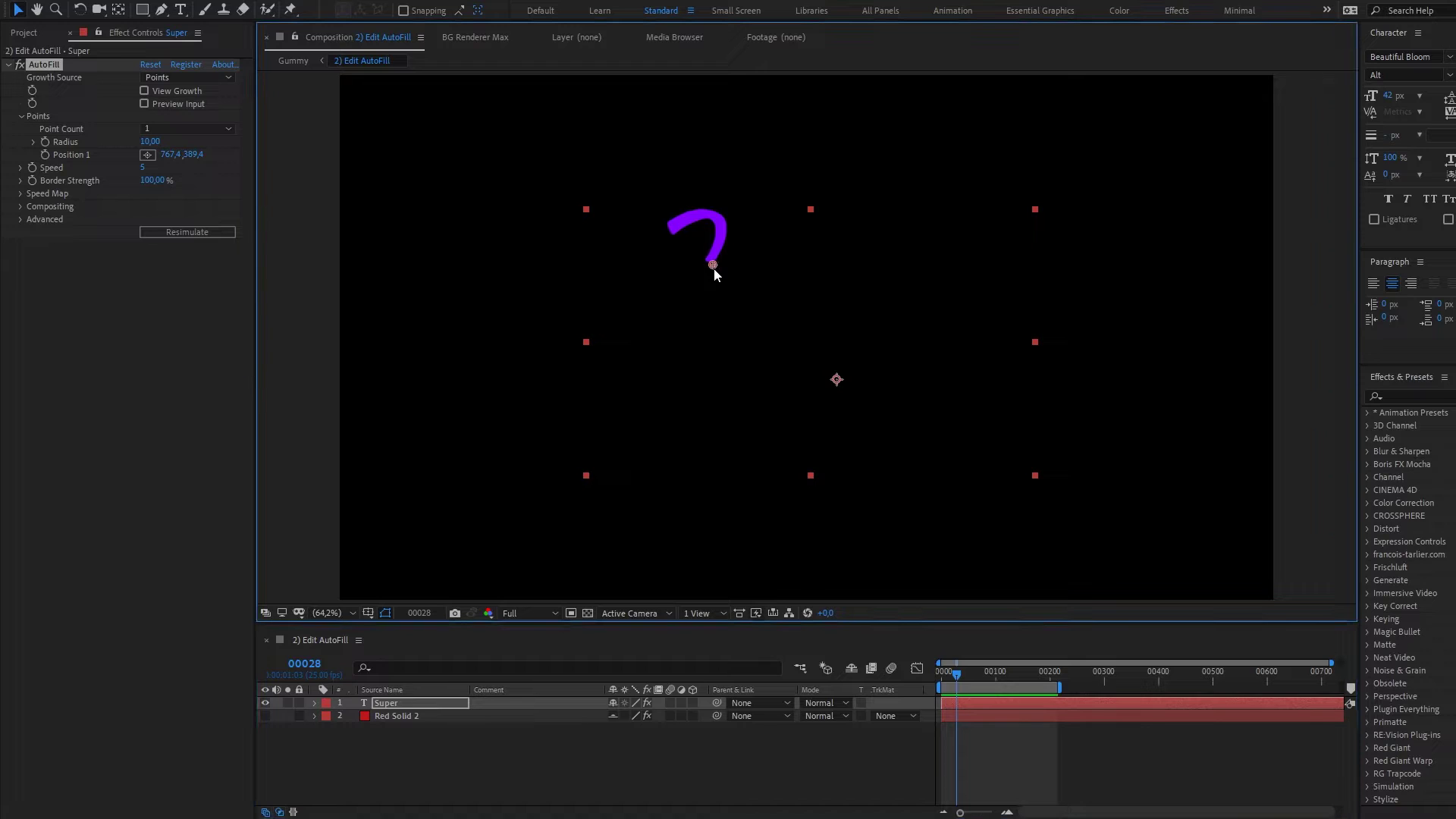
mouse_move(715, 273)
left_mouse_down()
mouse_move(731, 309)
mouse_move(745, 304)
left_mouse_up()
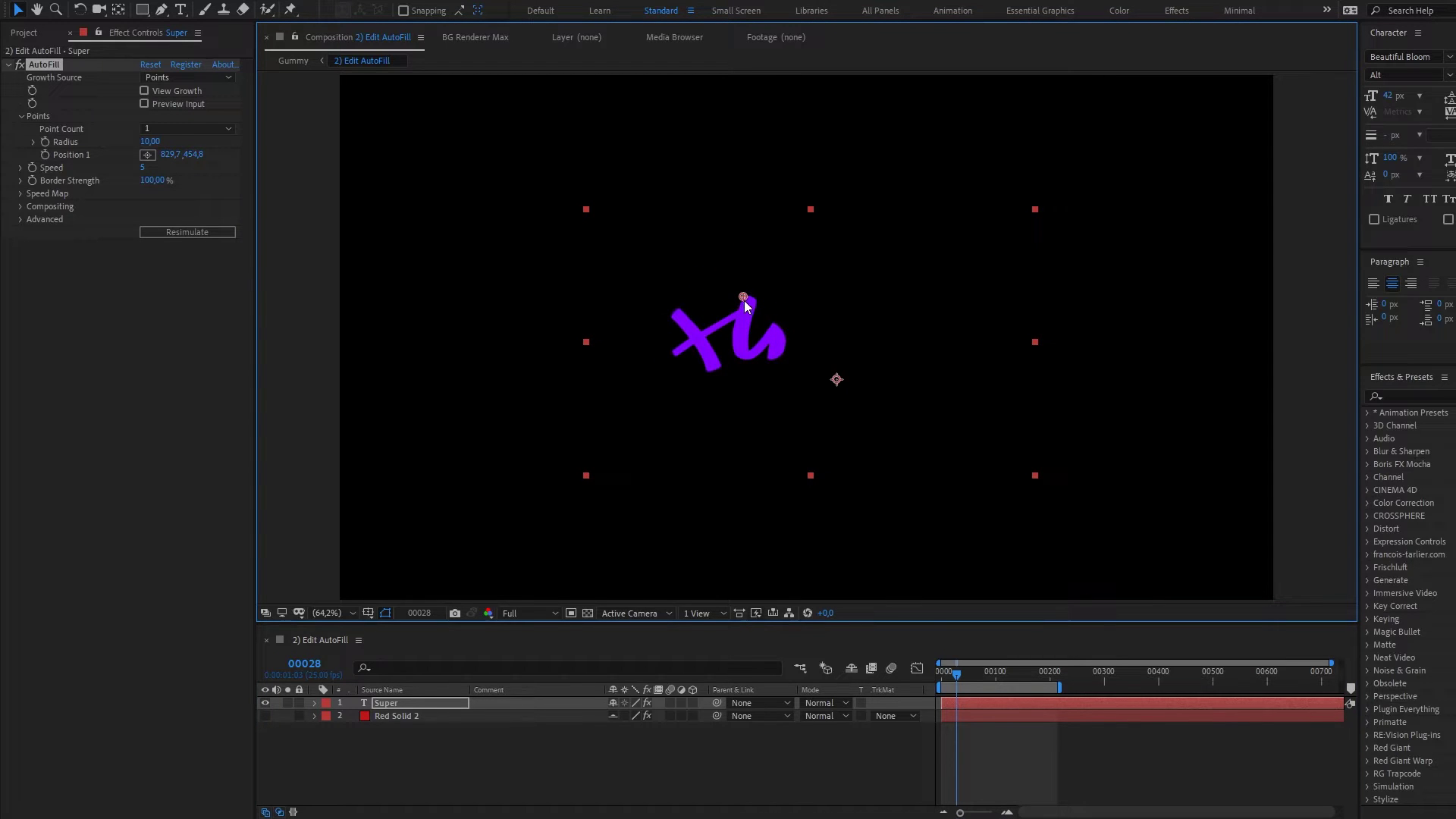
key("space")
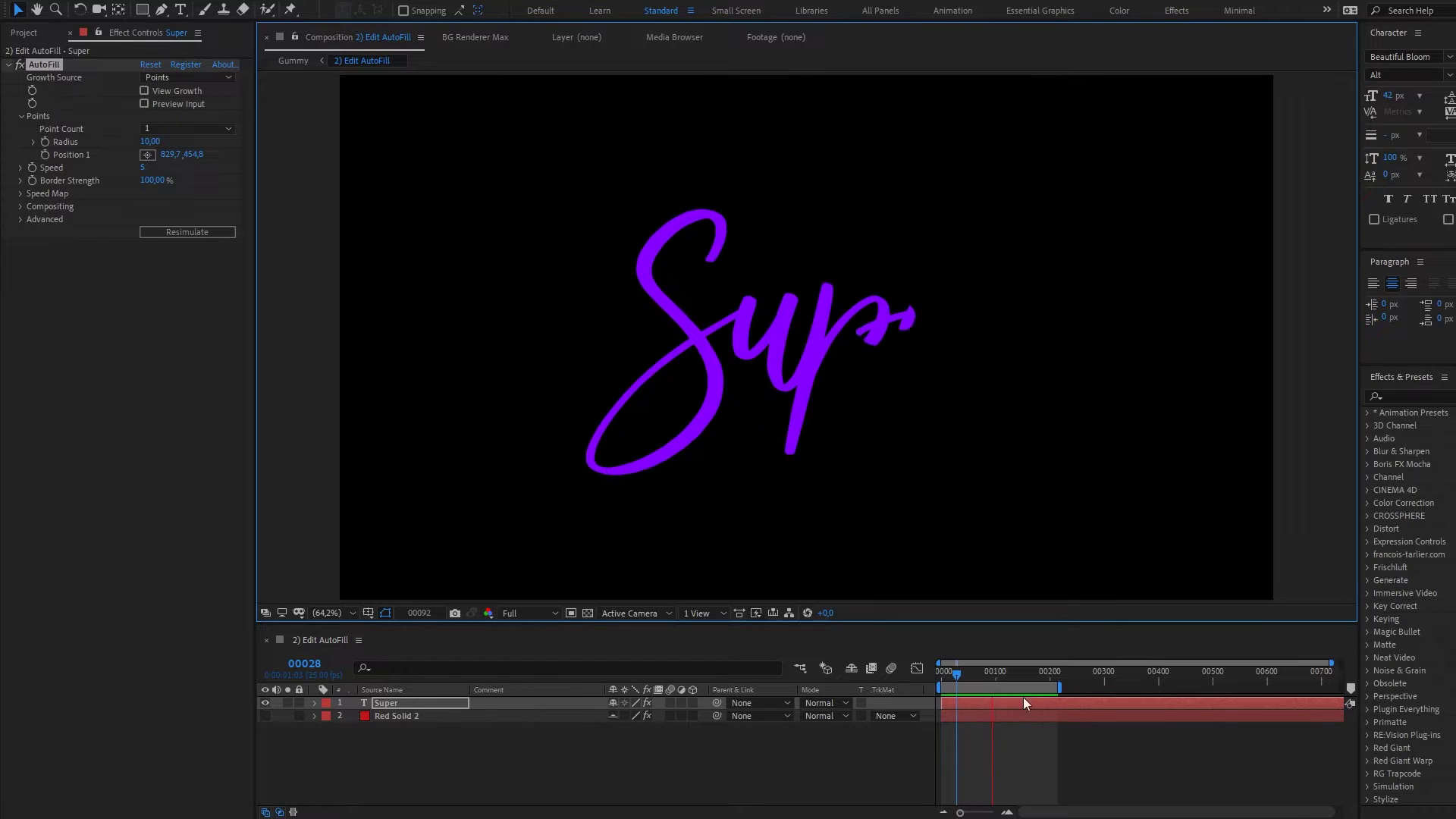
left_click(941, 679)
left_click_drag(940, 679, 960, 681)
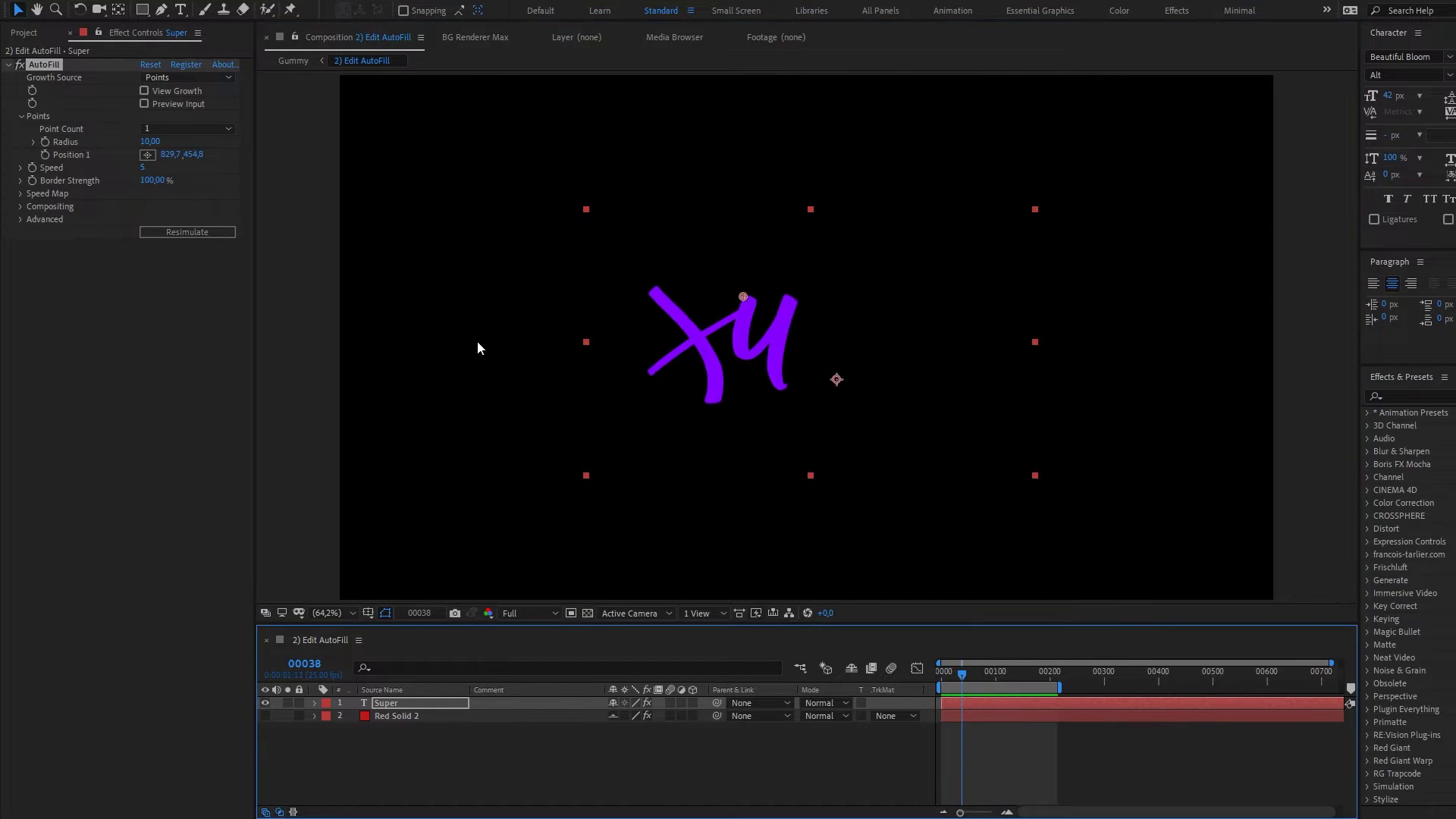
left_click(202, 80)
Step: Set Growth Source to Noise, resimulate, and preview until Super is fully filled at frame 156
left_click(192, 111)
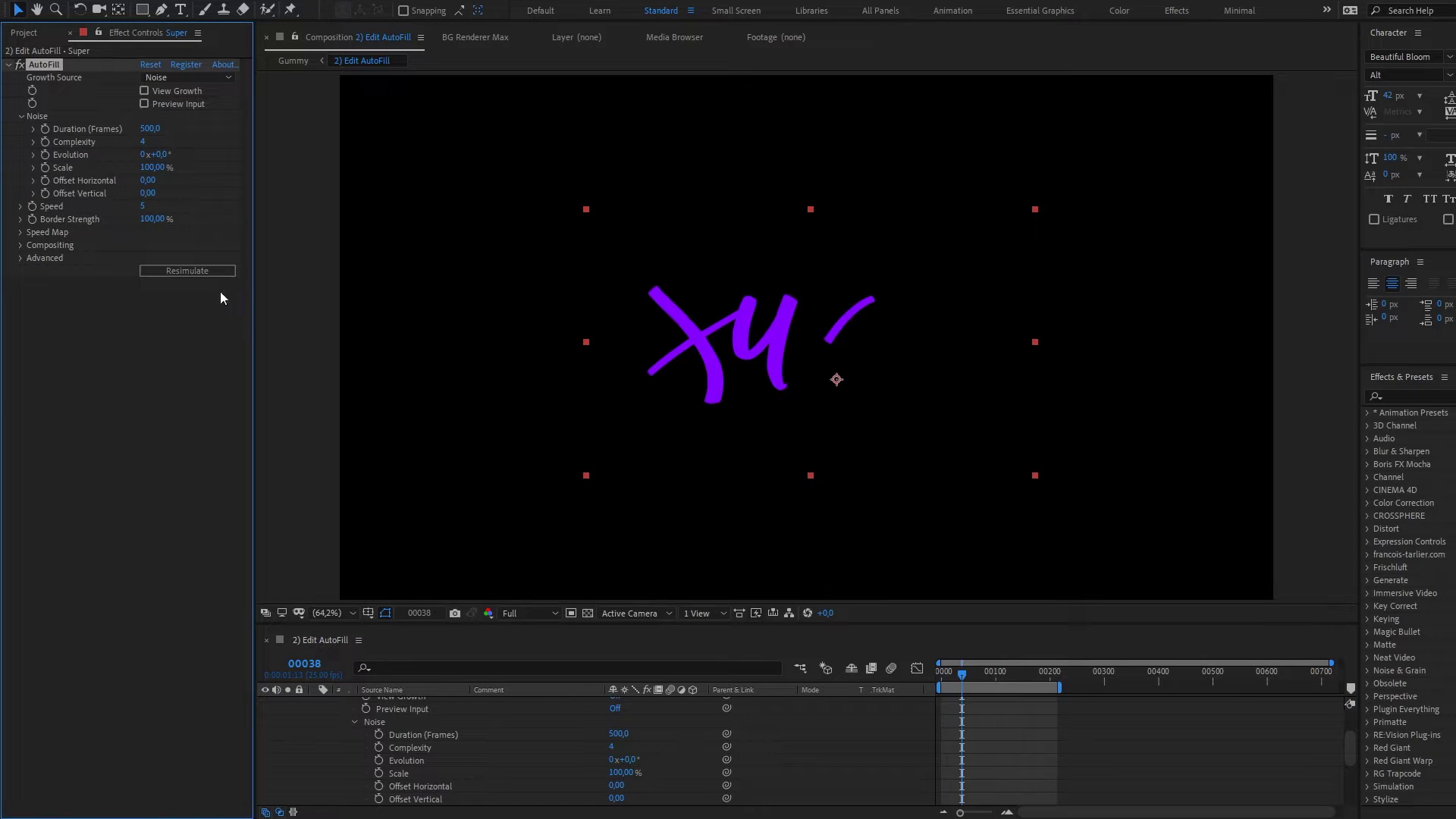
left_click(199, 271)
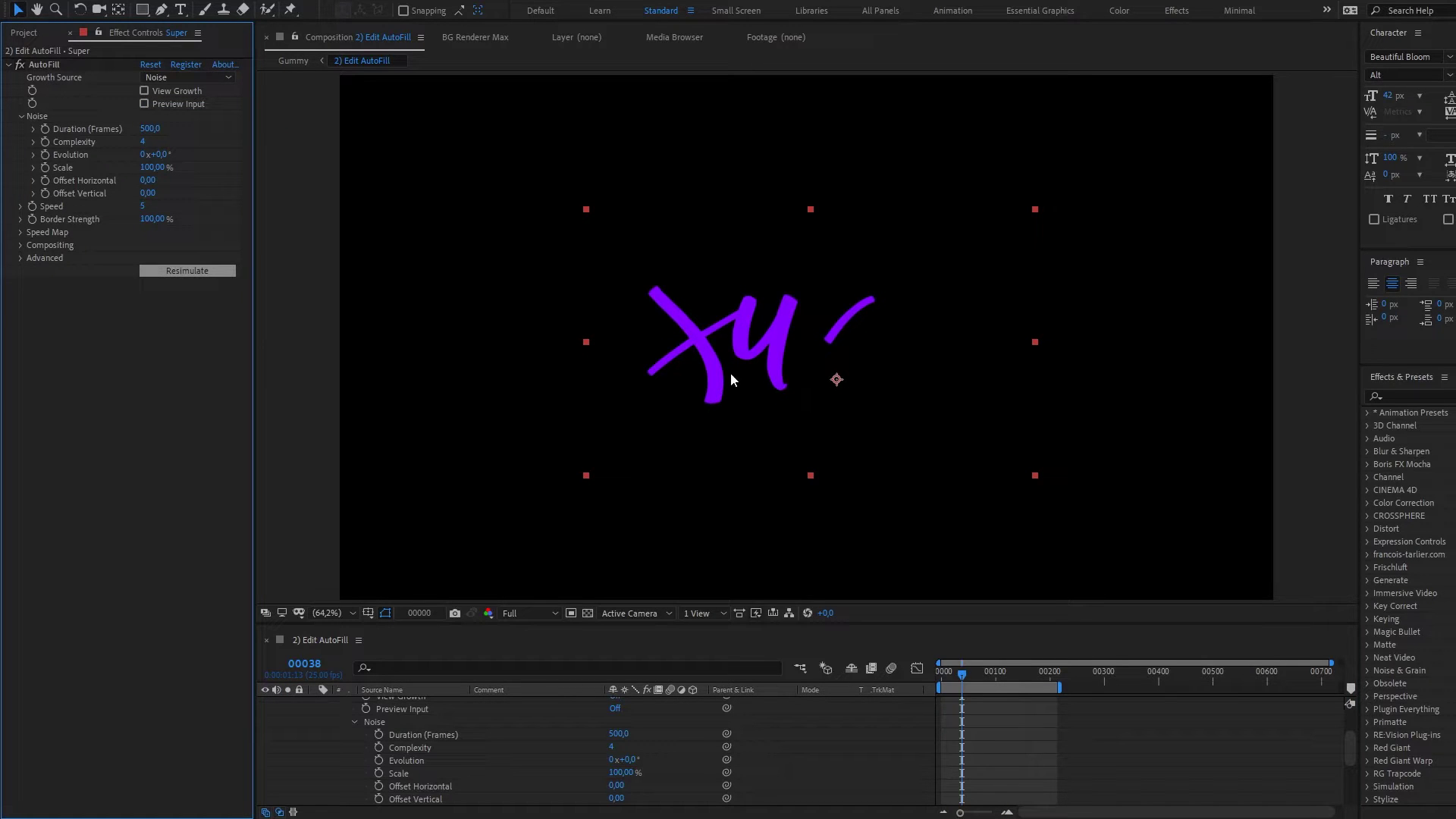
key("Home")
key("space")
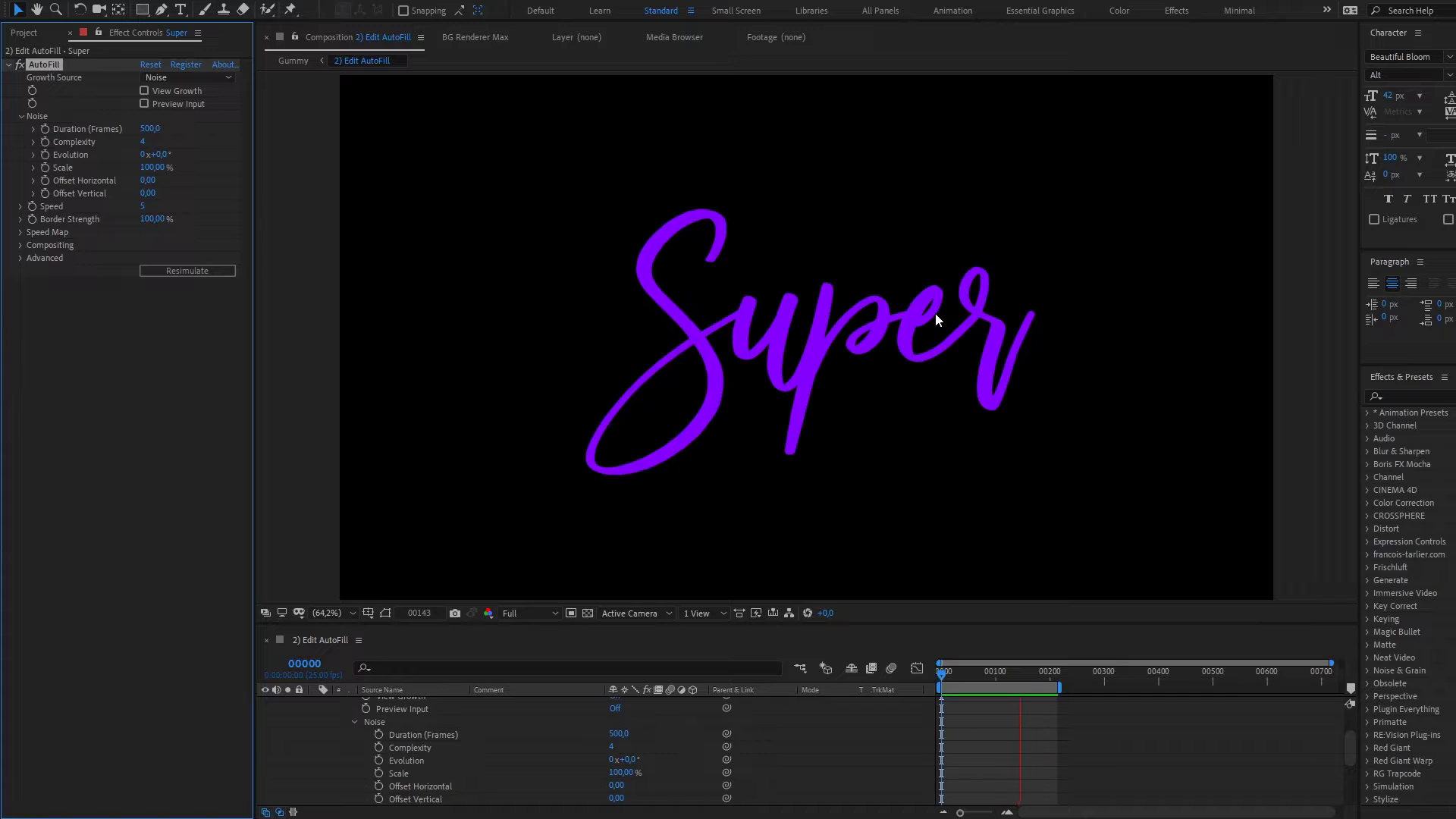
key("space")
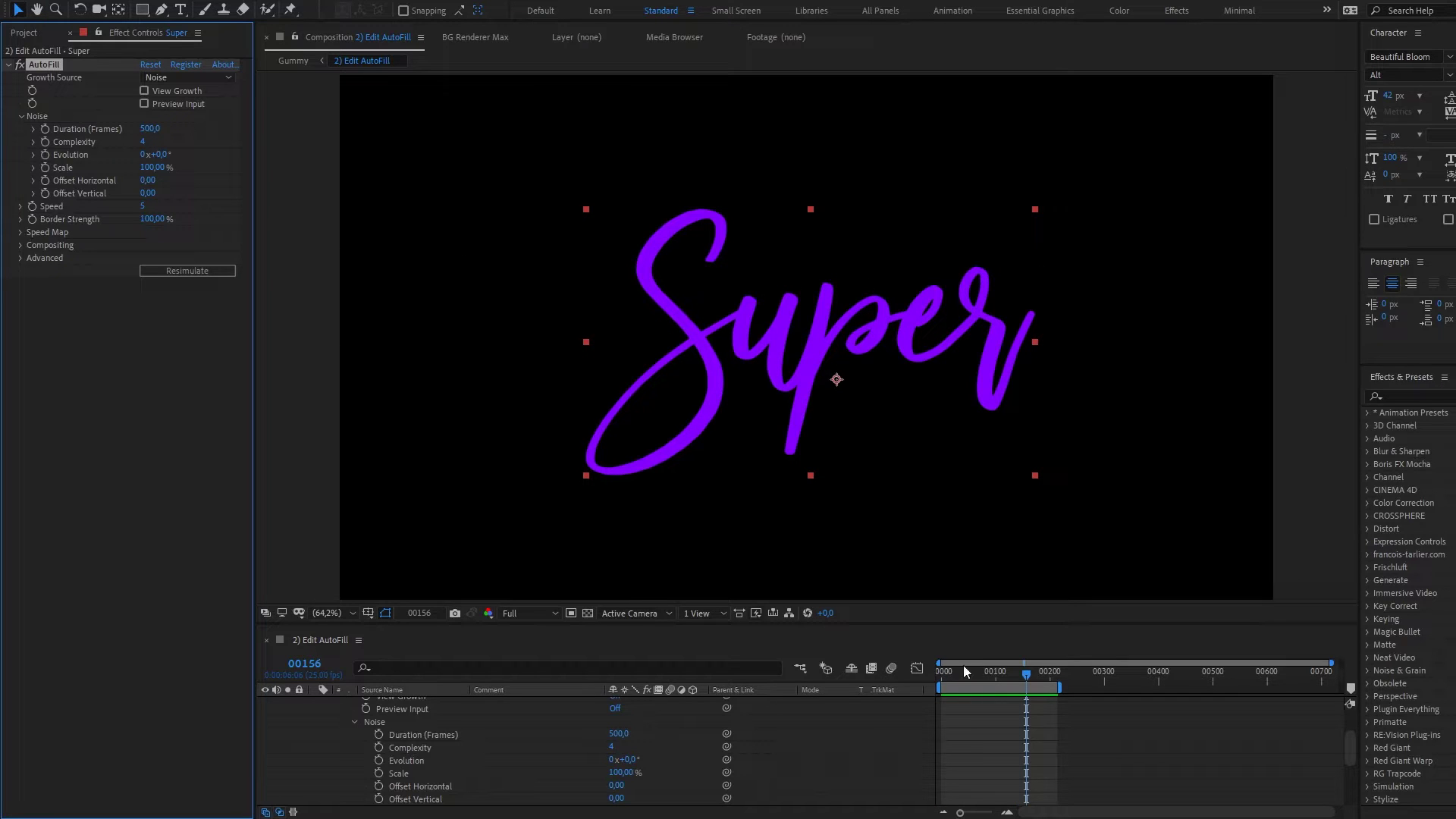
scroll(349, 721, "up", 3)
Step: Set Growth Source to Layer and create a Super_Growth layer
left_click(313, 703)
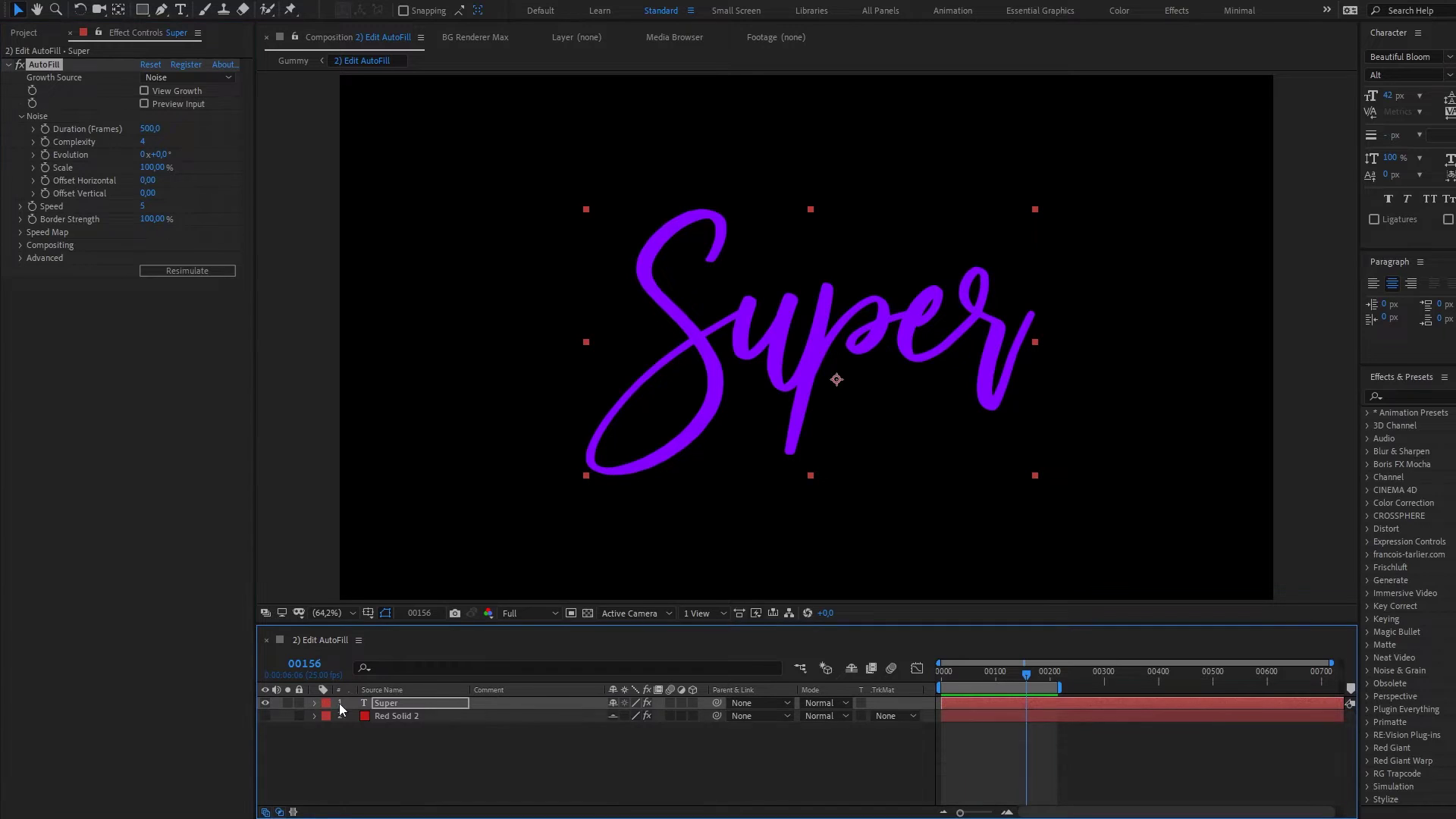
left_click(183, 77)
left_click(192, 124)
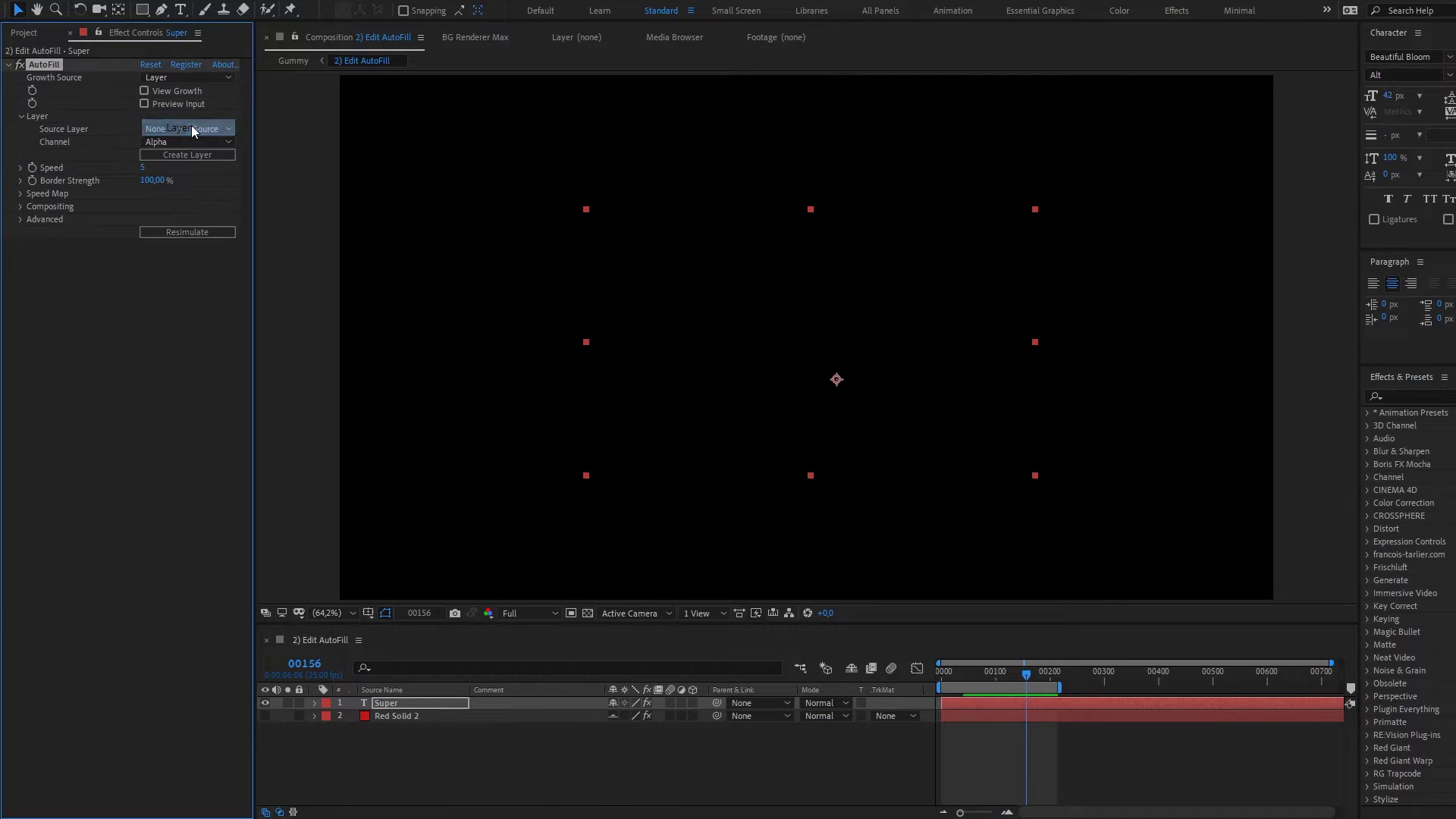
left_click(194, 155)
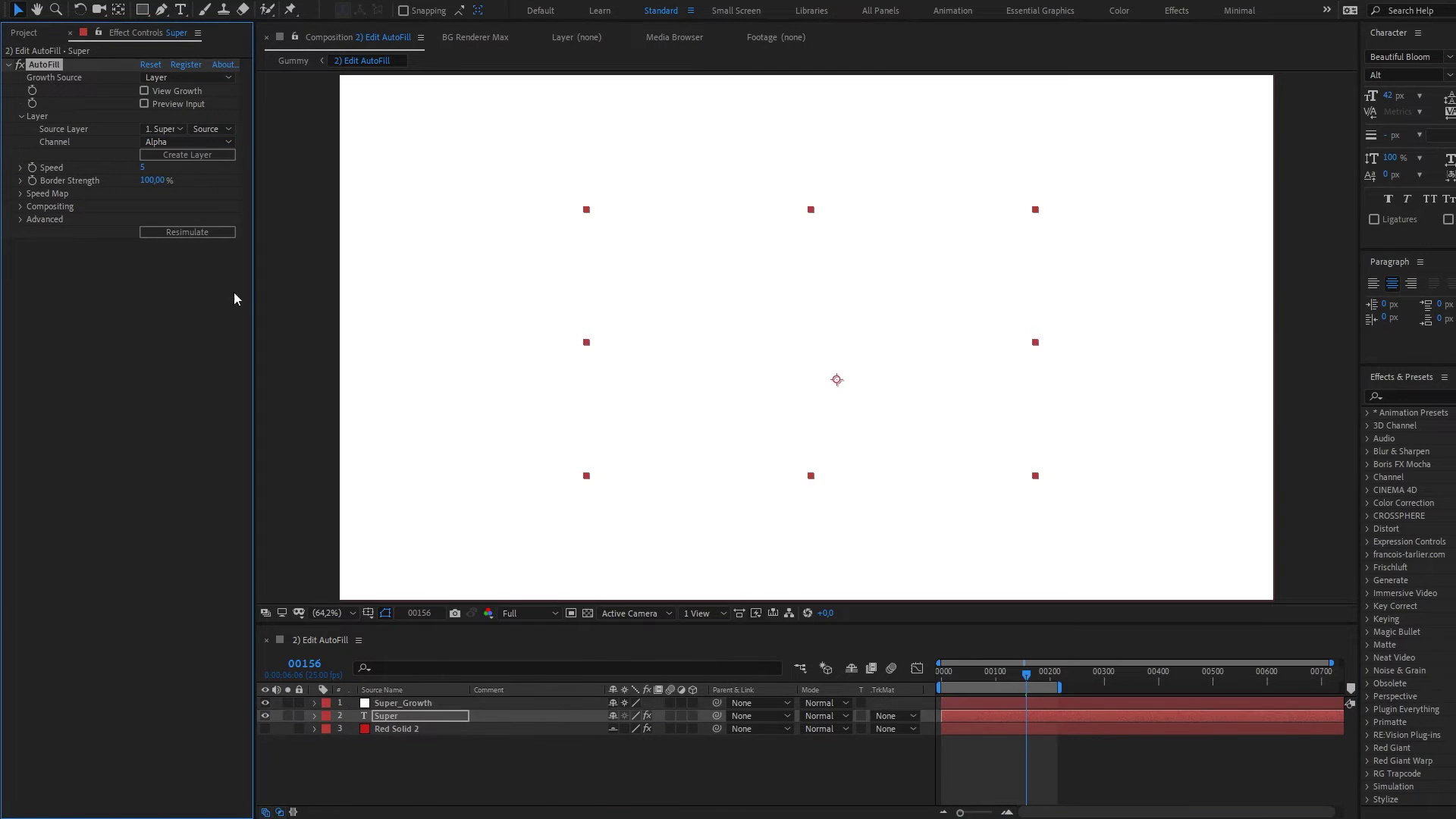
Step: Draw five rectangle masks around the text on the Super_Growth layer
left_click(423, 703)
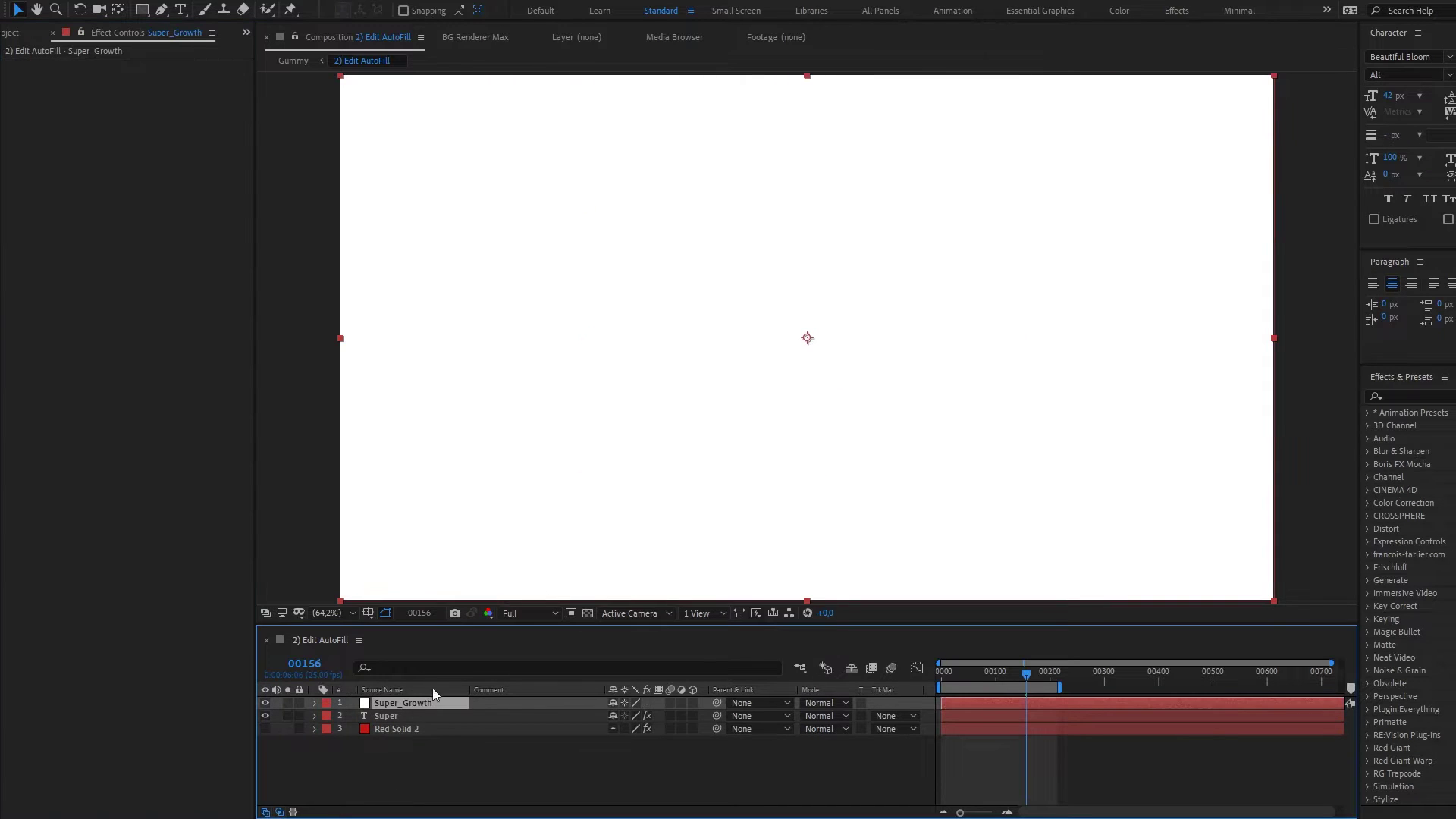
left_click(142, 9)
left_click_drag(528, 168, 482, 220)
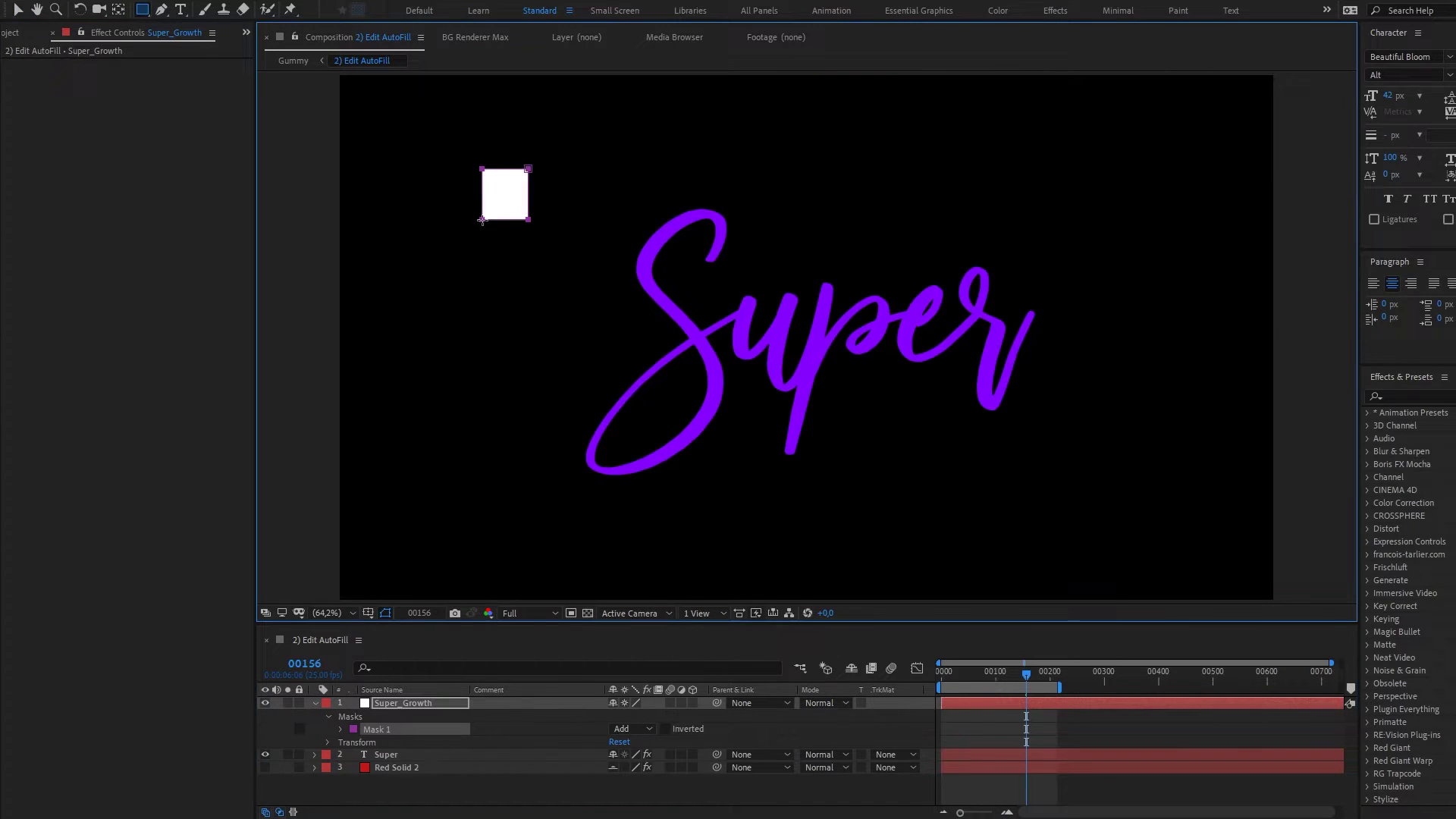
left_click_drag(504, 435, 484, 477)
left_click_drag(957, 502, 893, 552)
left_click_drag(1075, 188, 1019, 224)
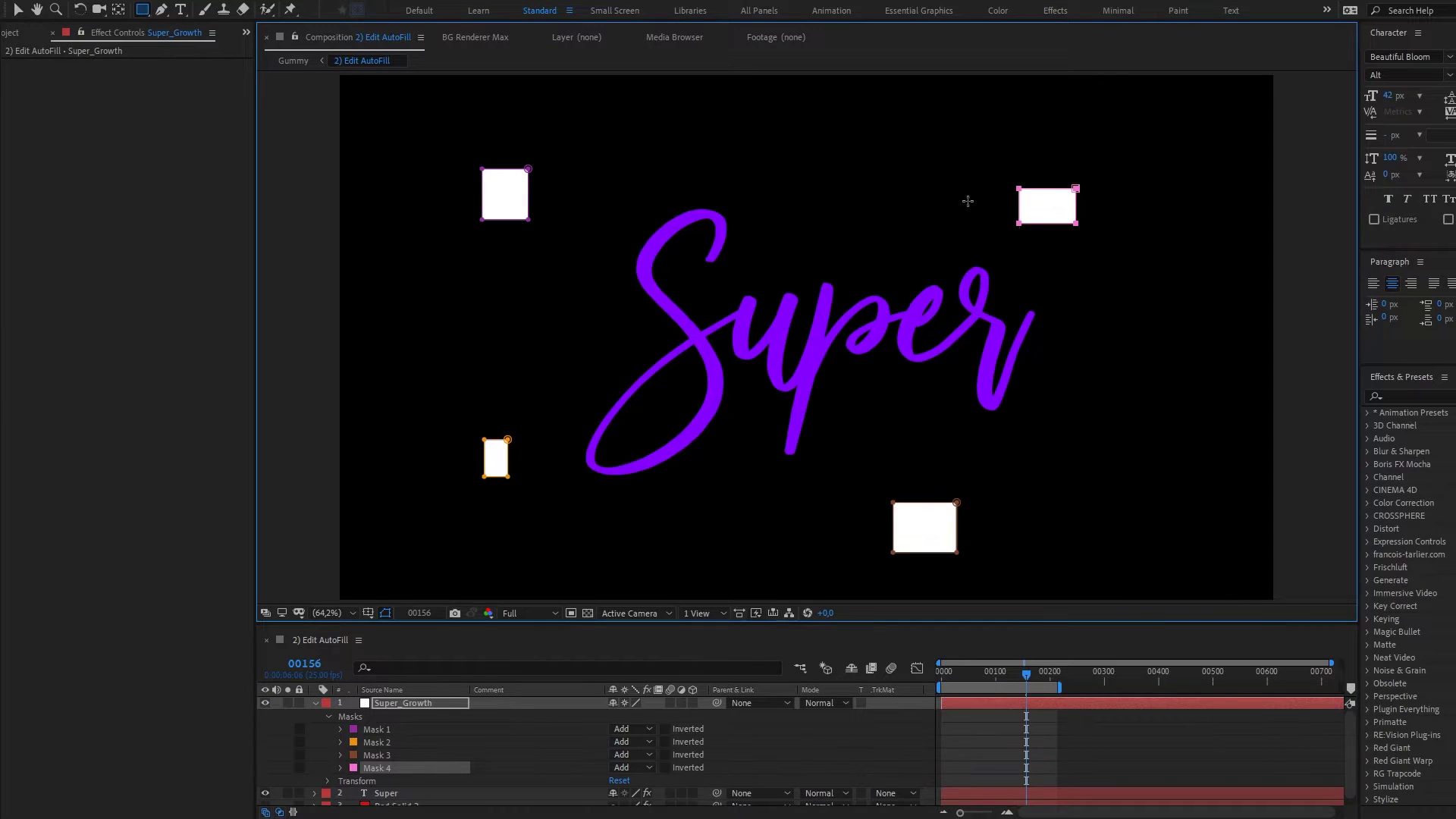
left_click_drag(885, 156, 819, 204)
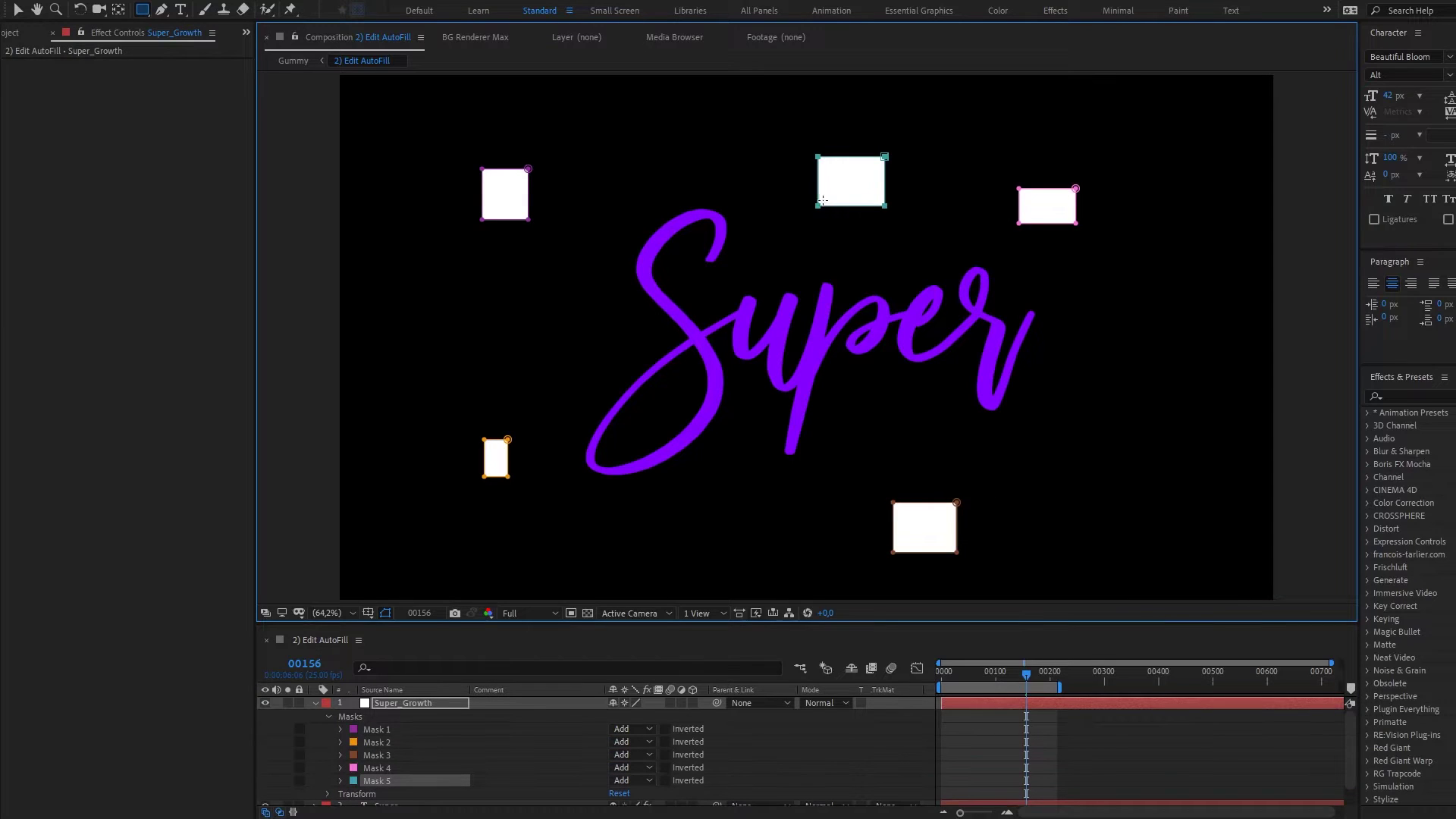
left_click(408, 702)
Step: Delete Super_Growth and switch AutoFill back to Points with two growth points
key("Delete")
left_click(394, 702)
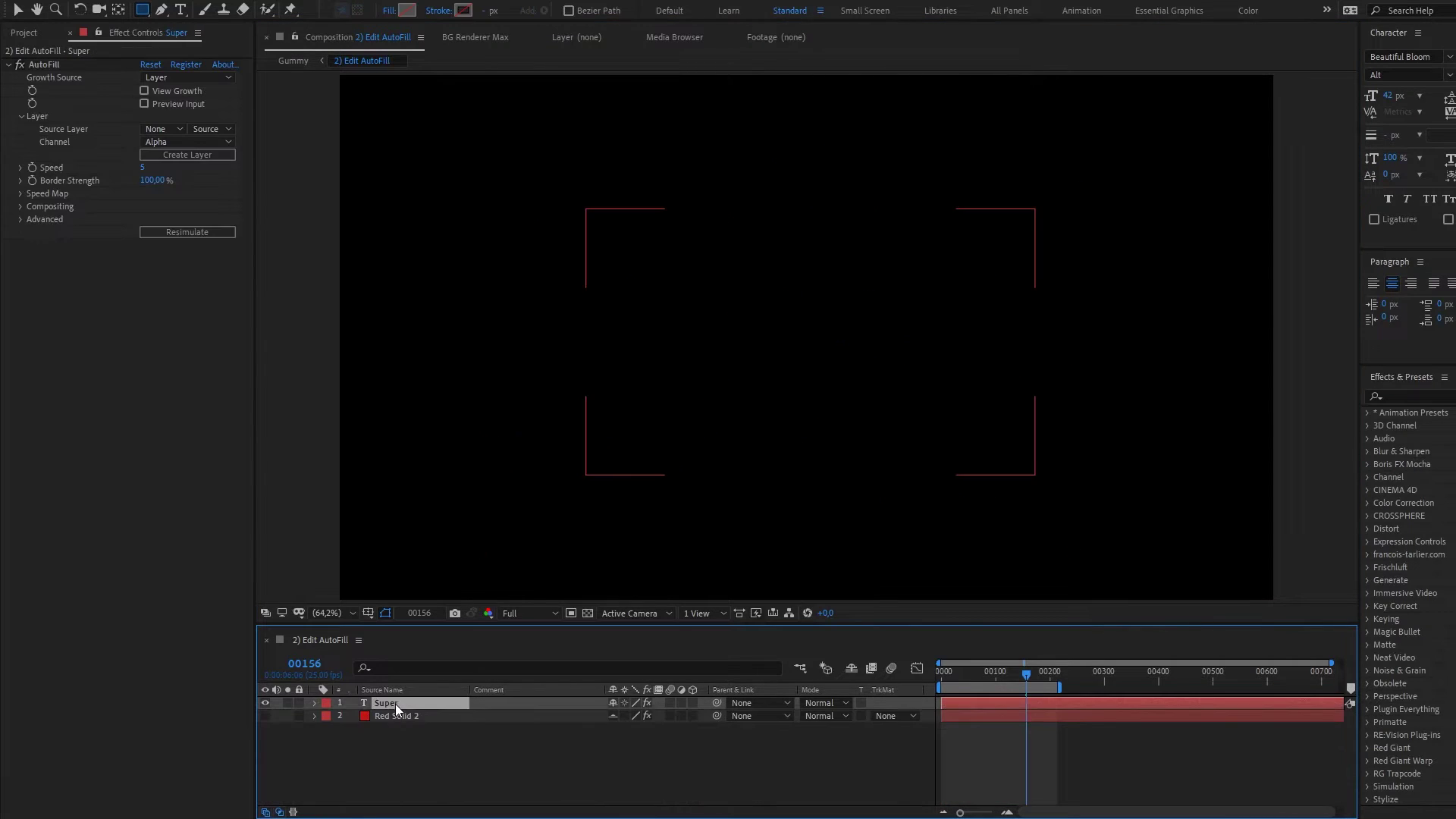
left_click(188, 78)
left_click(189, 92)
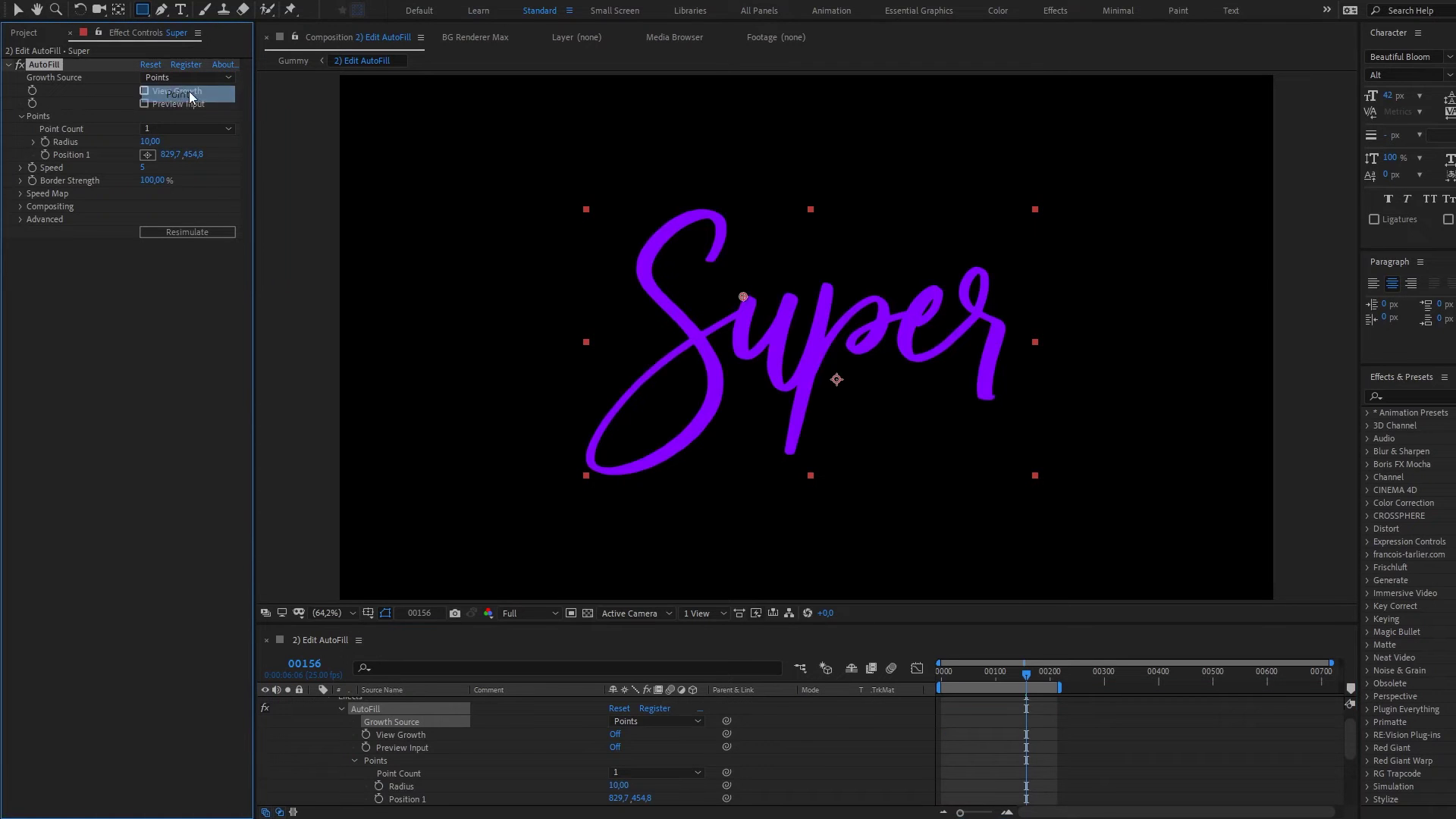
left_click(211, 128)
left_click(179, 214)
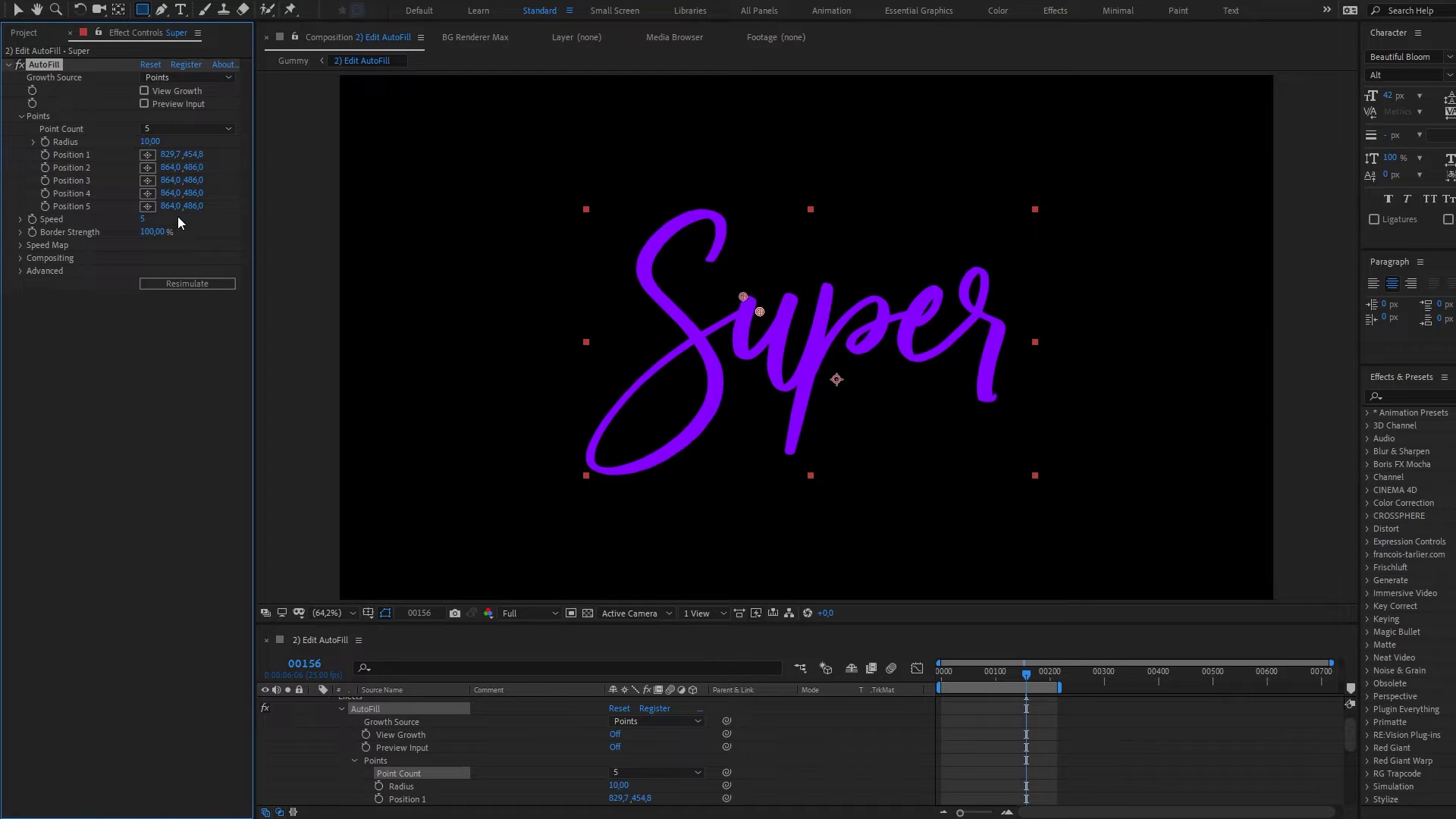
left_click(184, 130)
left_click(186, 163)
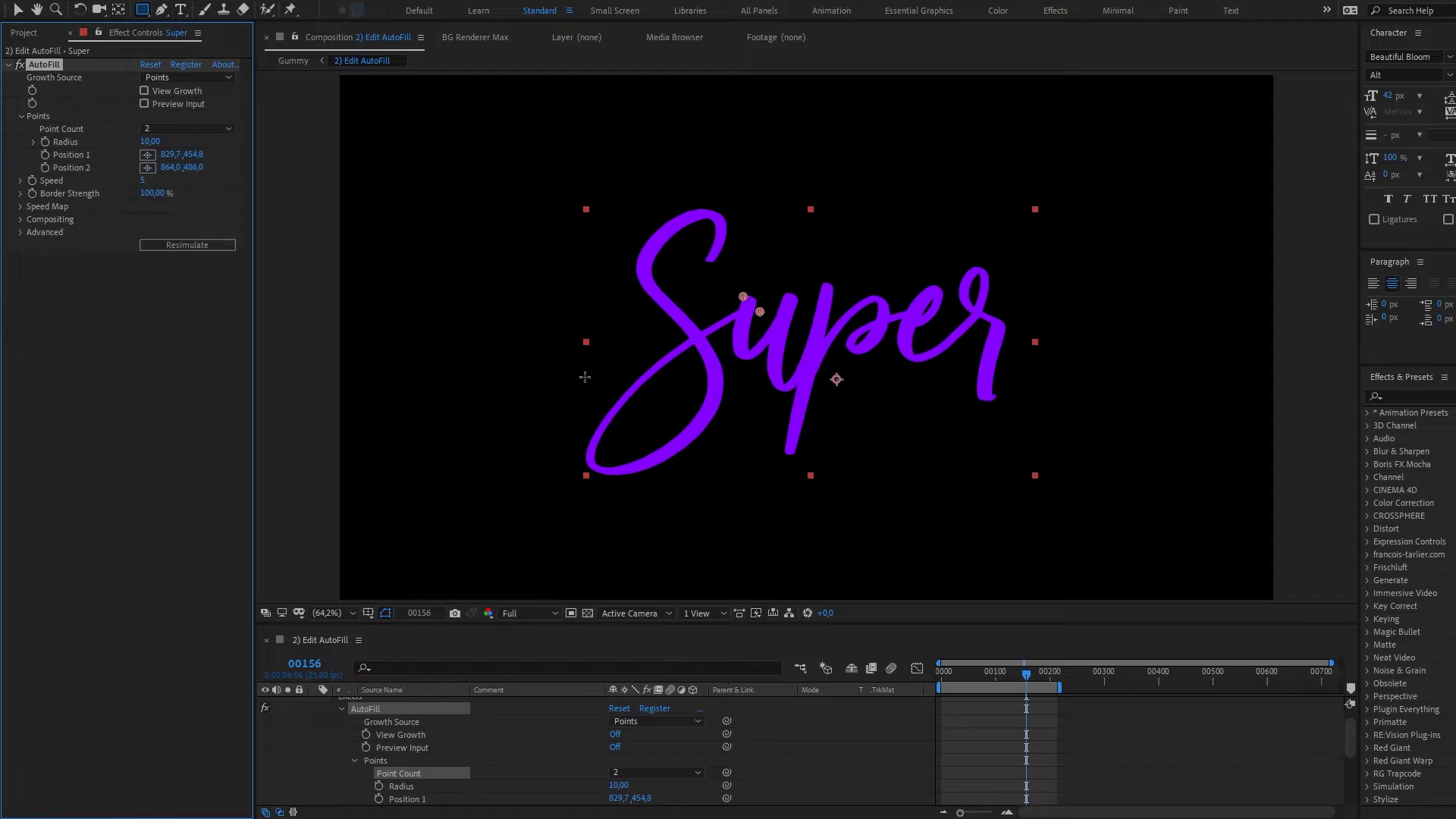
Step: Place point 1 atop the S and point 2 right of the text, resimulate, and preview
left_click_drag(743, 298, 708, 263)
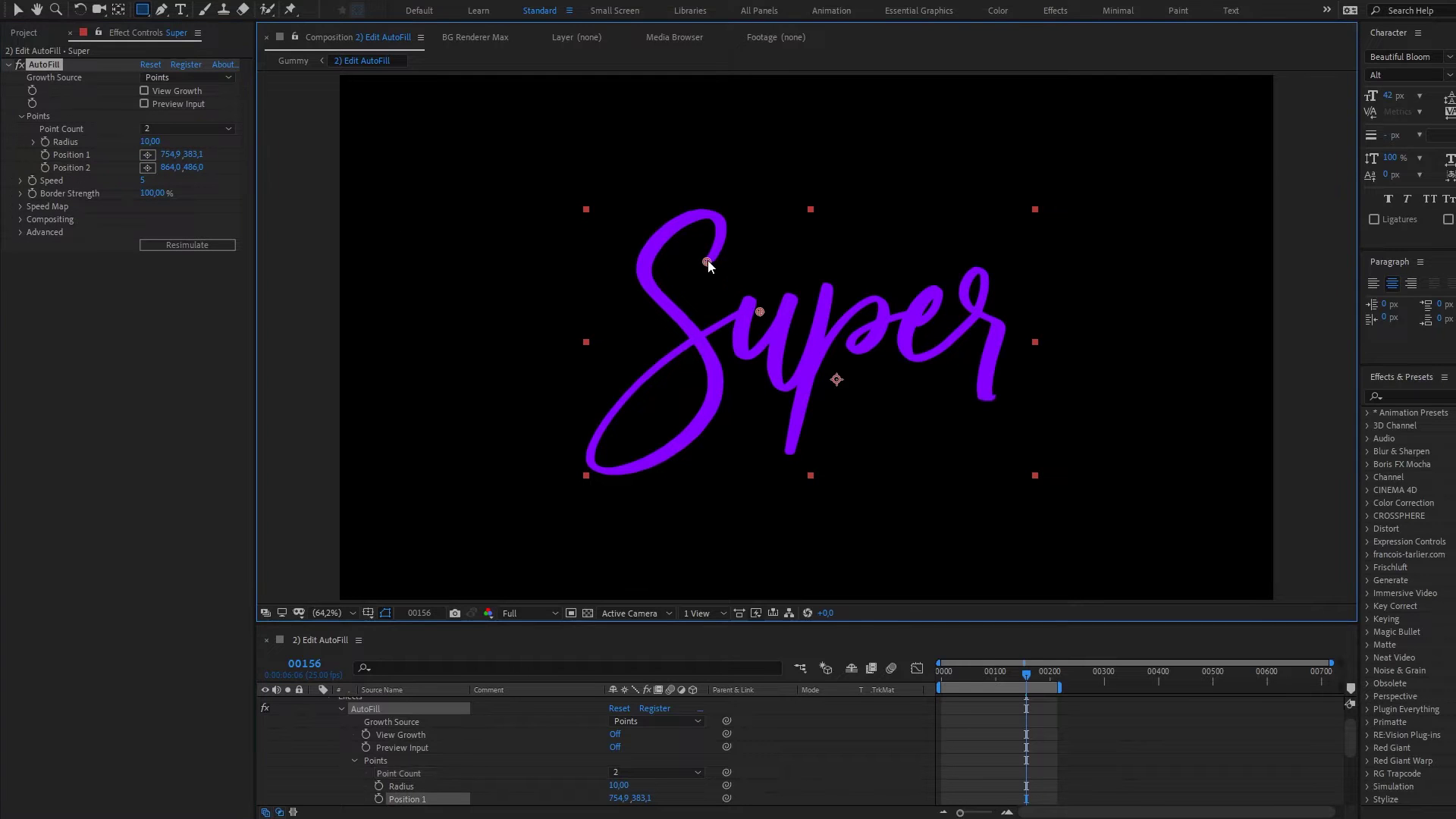
left_click_drag(760, 312, 971, 402)
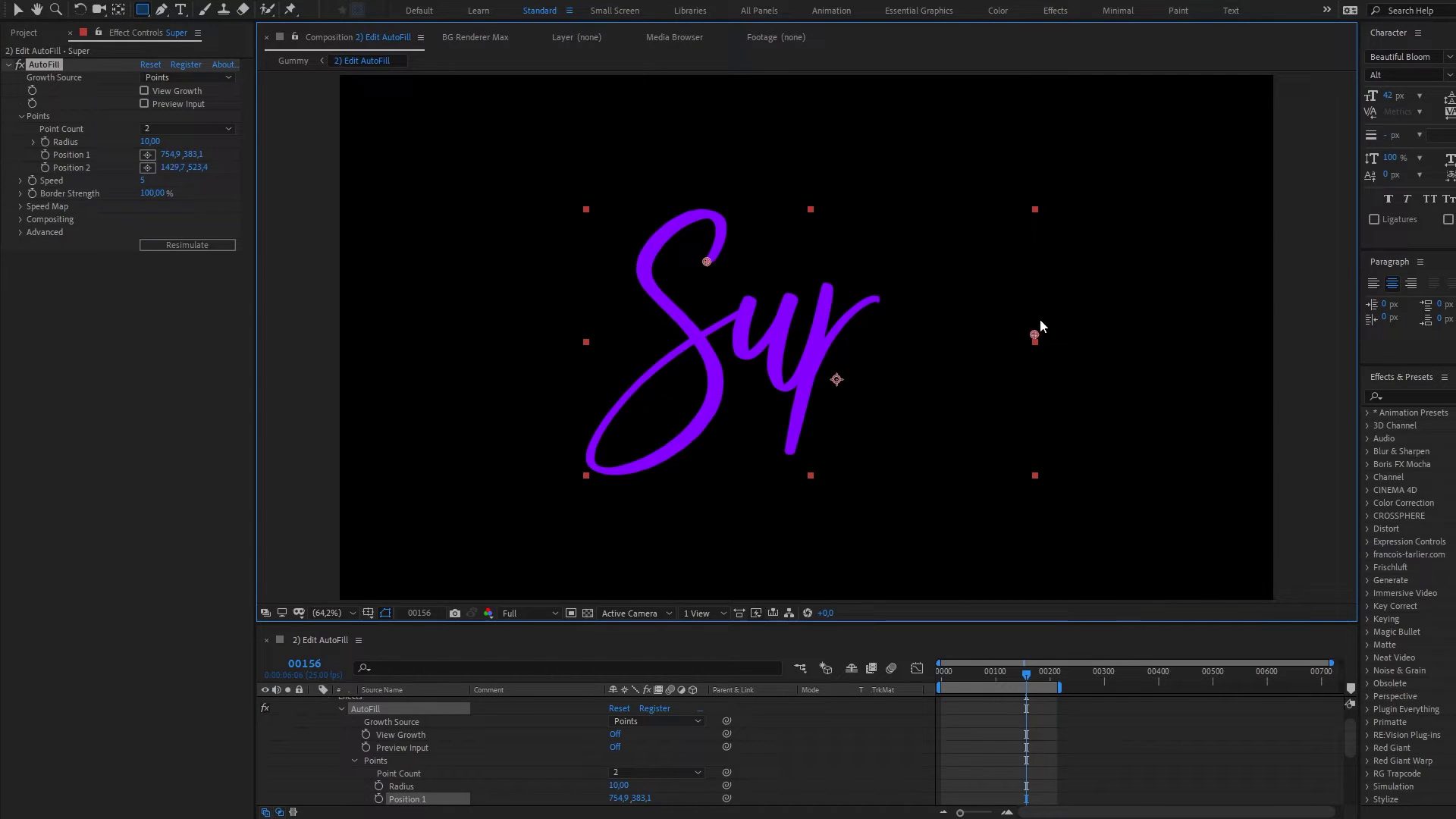
left_click_drag(1042, 314, 1034, 314)
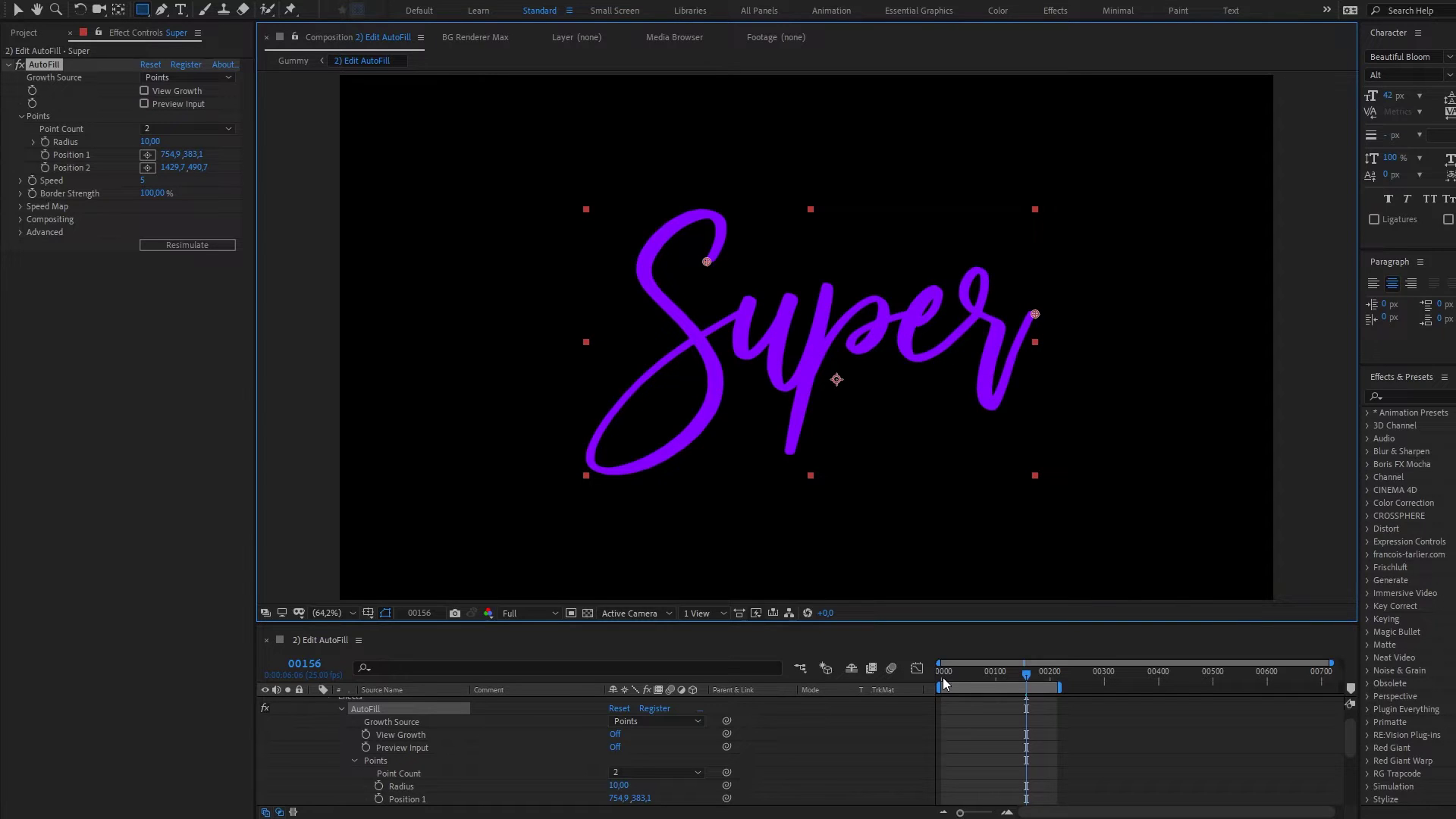
left_click(944, 677)
left_click(181, 244)
key("space")
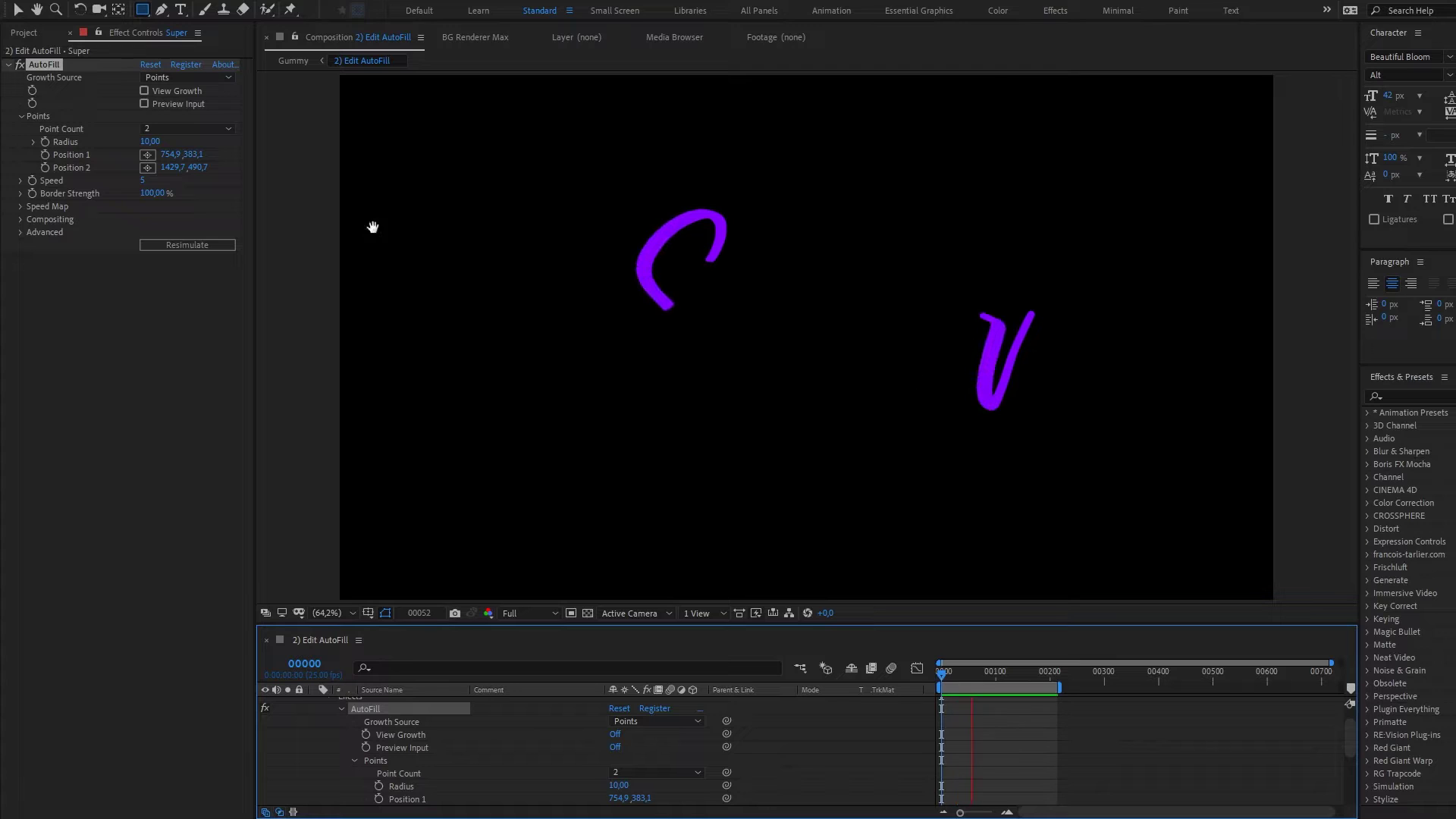
key("space")
Step: Set AutoFill Speed to 11 and preview the faster growth from frame 0
left_click(144, 180)
type("11")
key("Return")
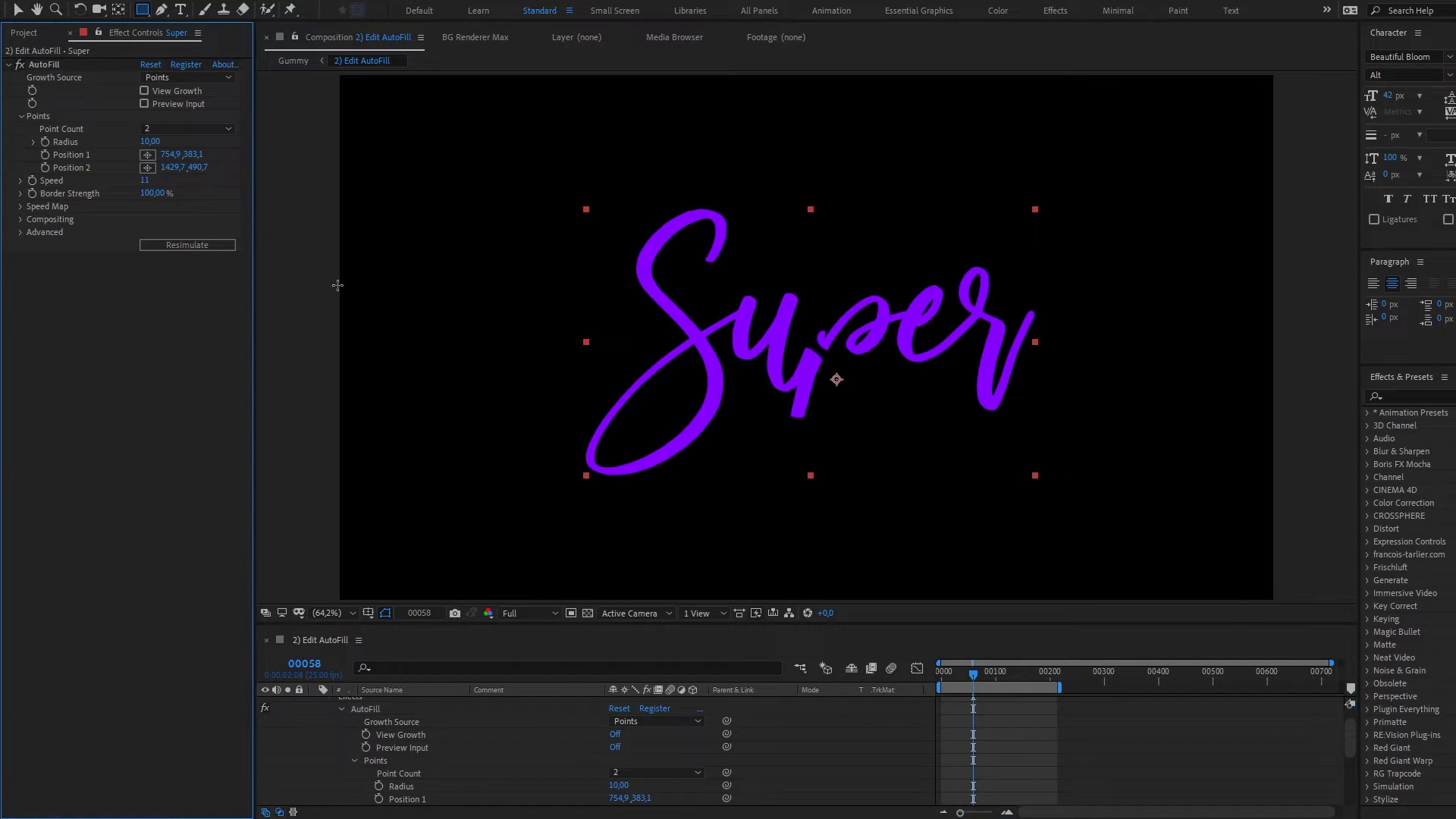
key("Home")
key("space")
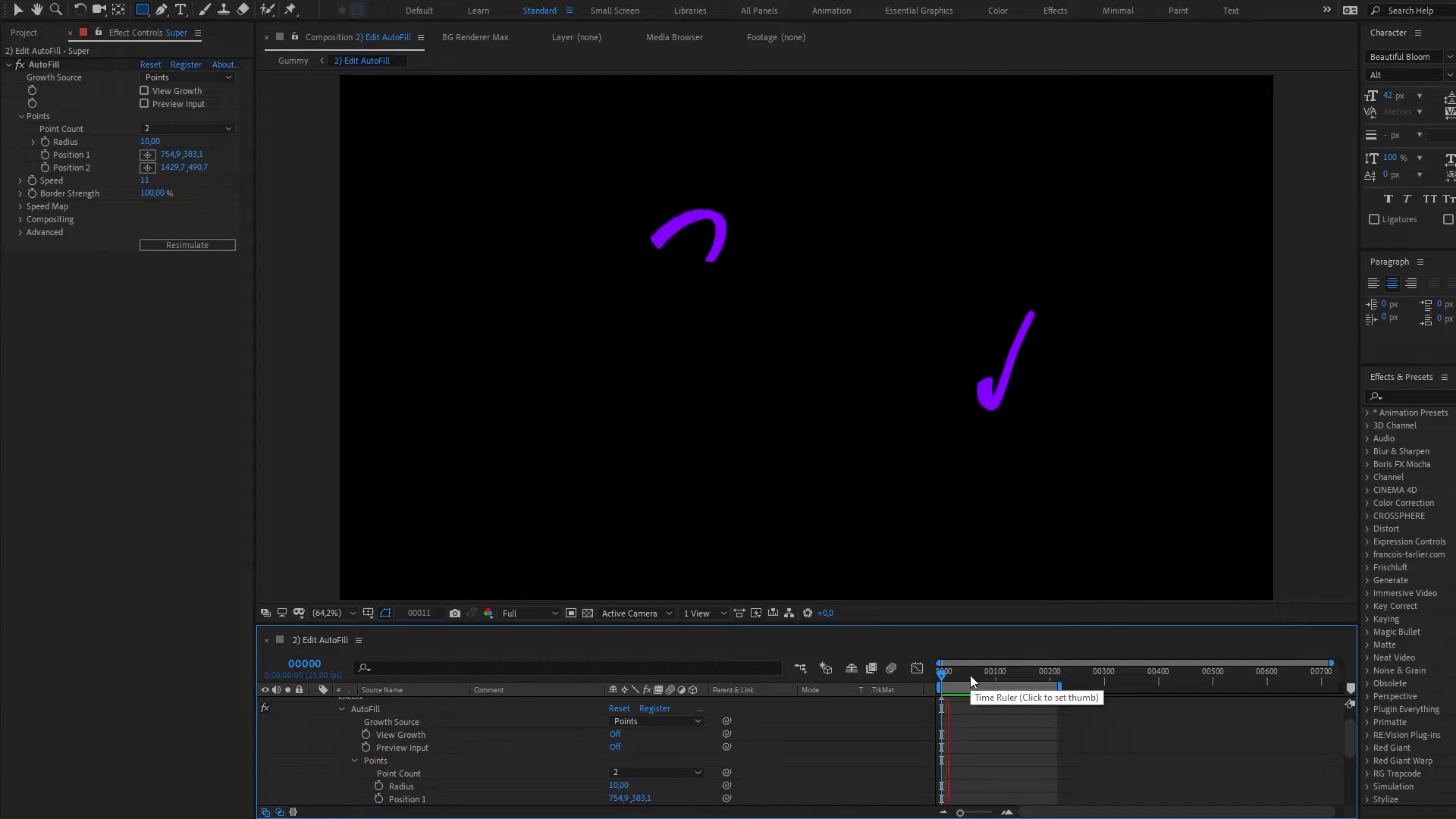
key("space")
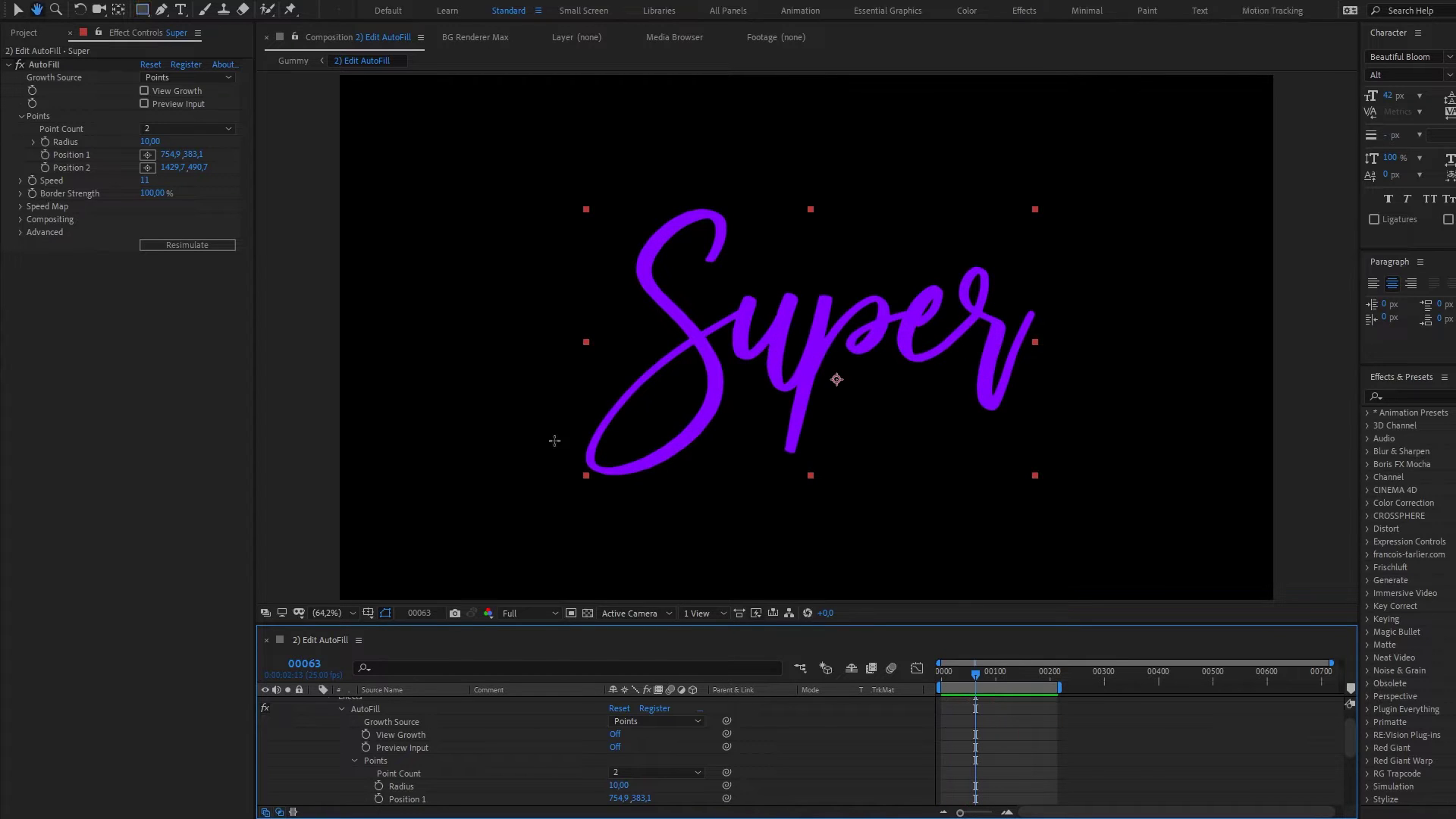
Step: Expand AutoFill's Compositing settings and try Ignore Previous Effect on, then off
left_click(21, 118)
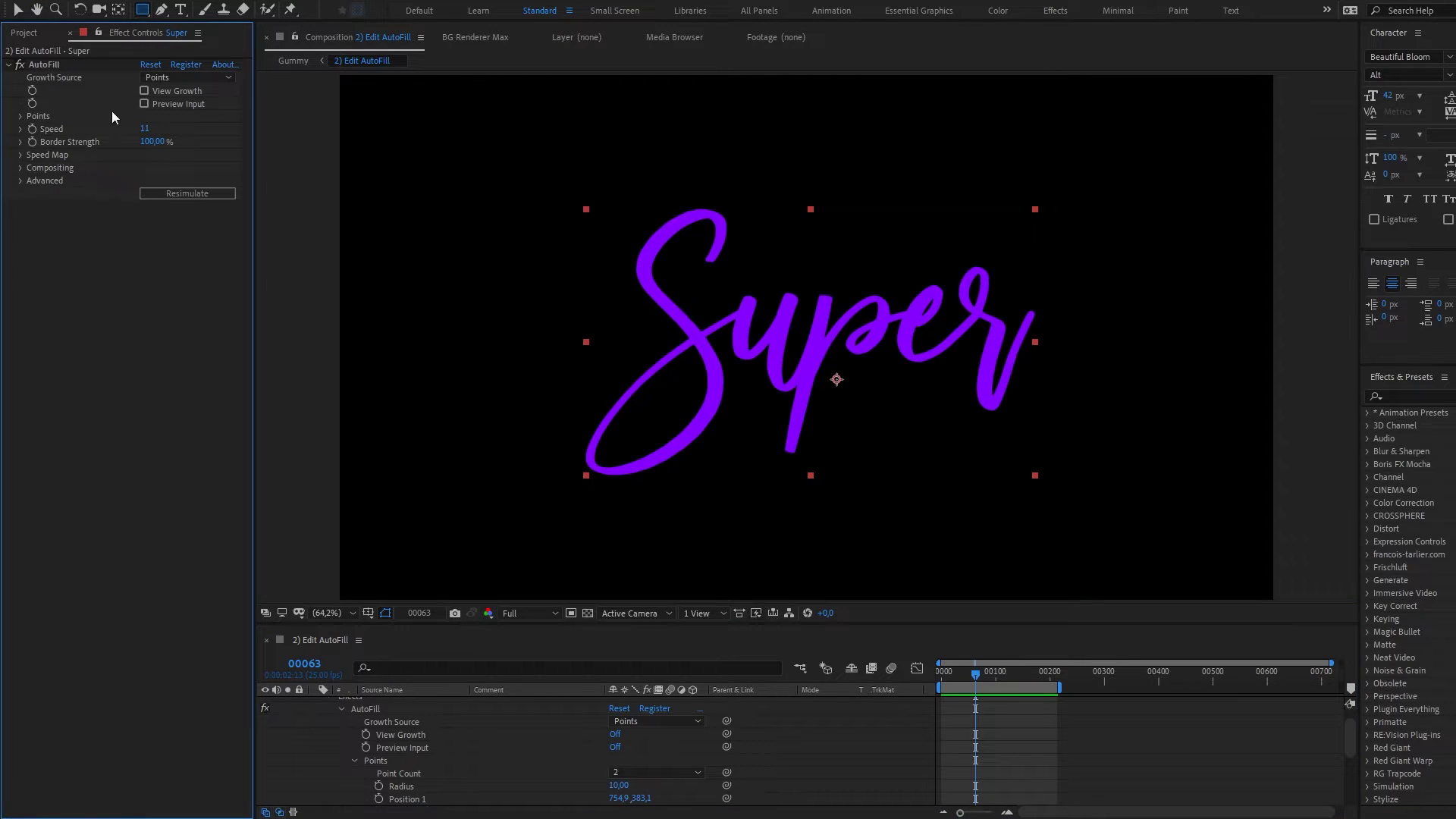
left_click(20, 155)
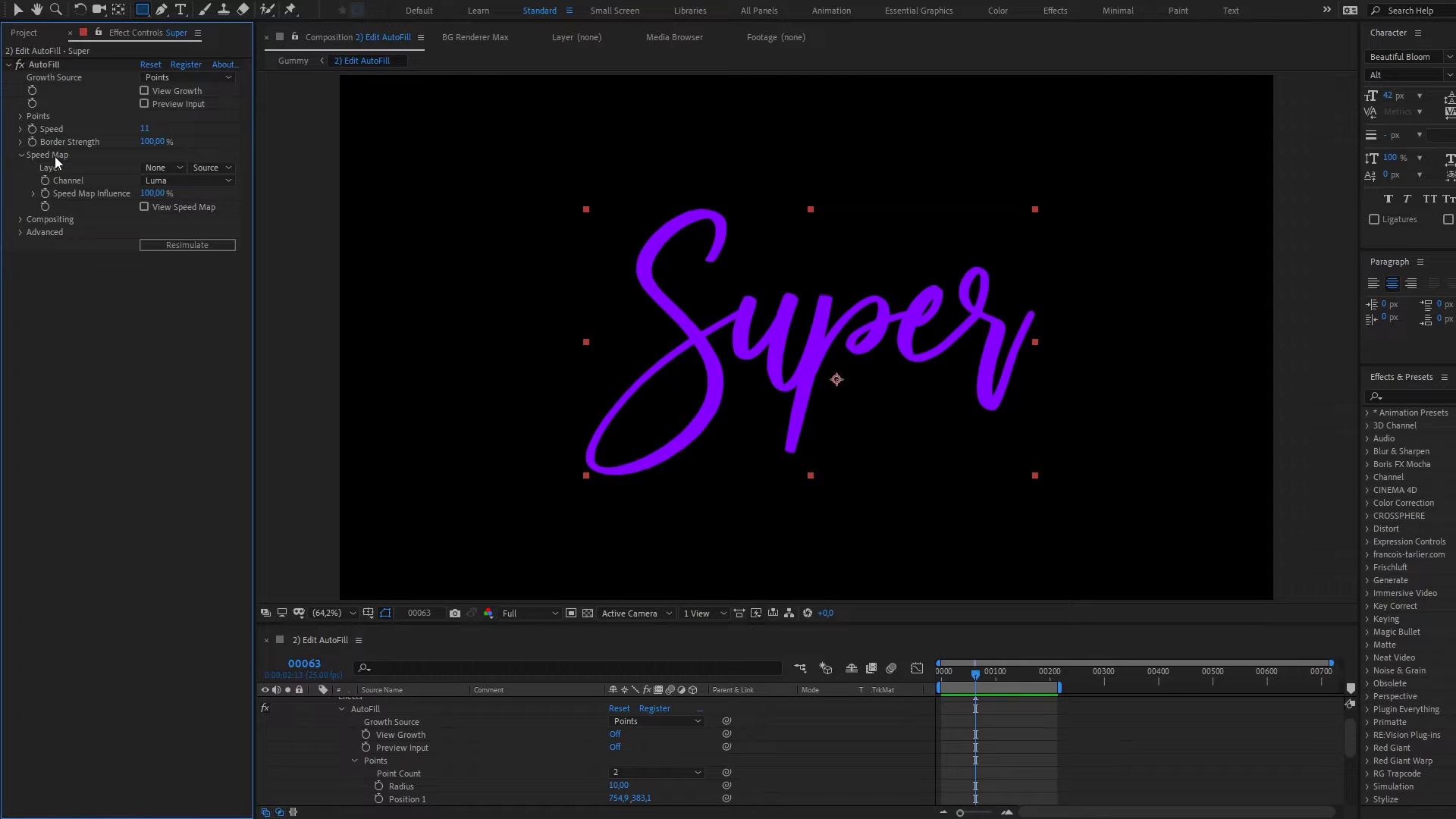
scroll(432, 751, "up", 1)
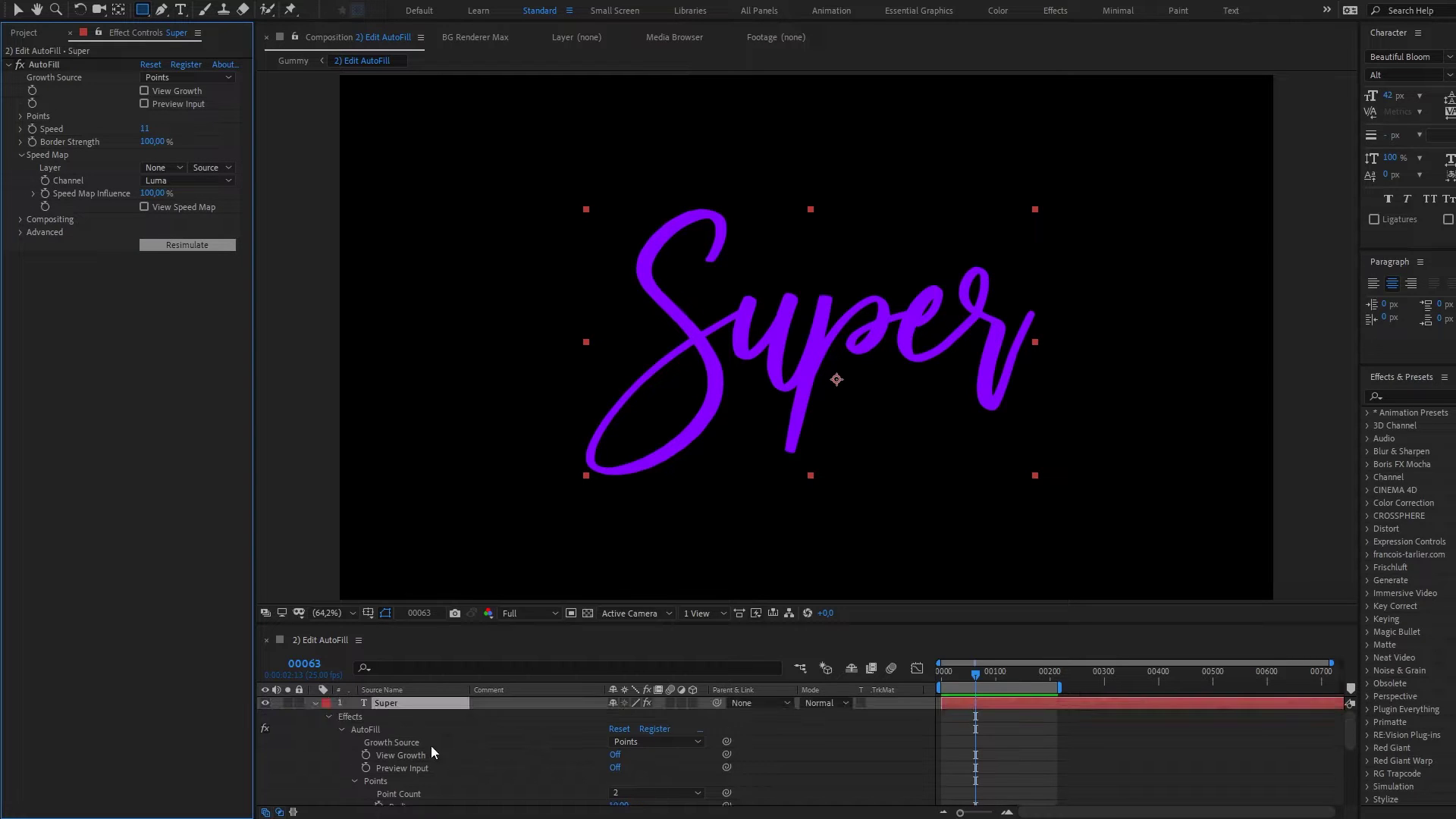
left_click(312, 703)
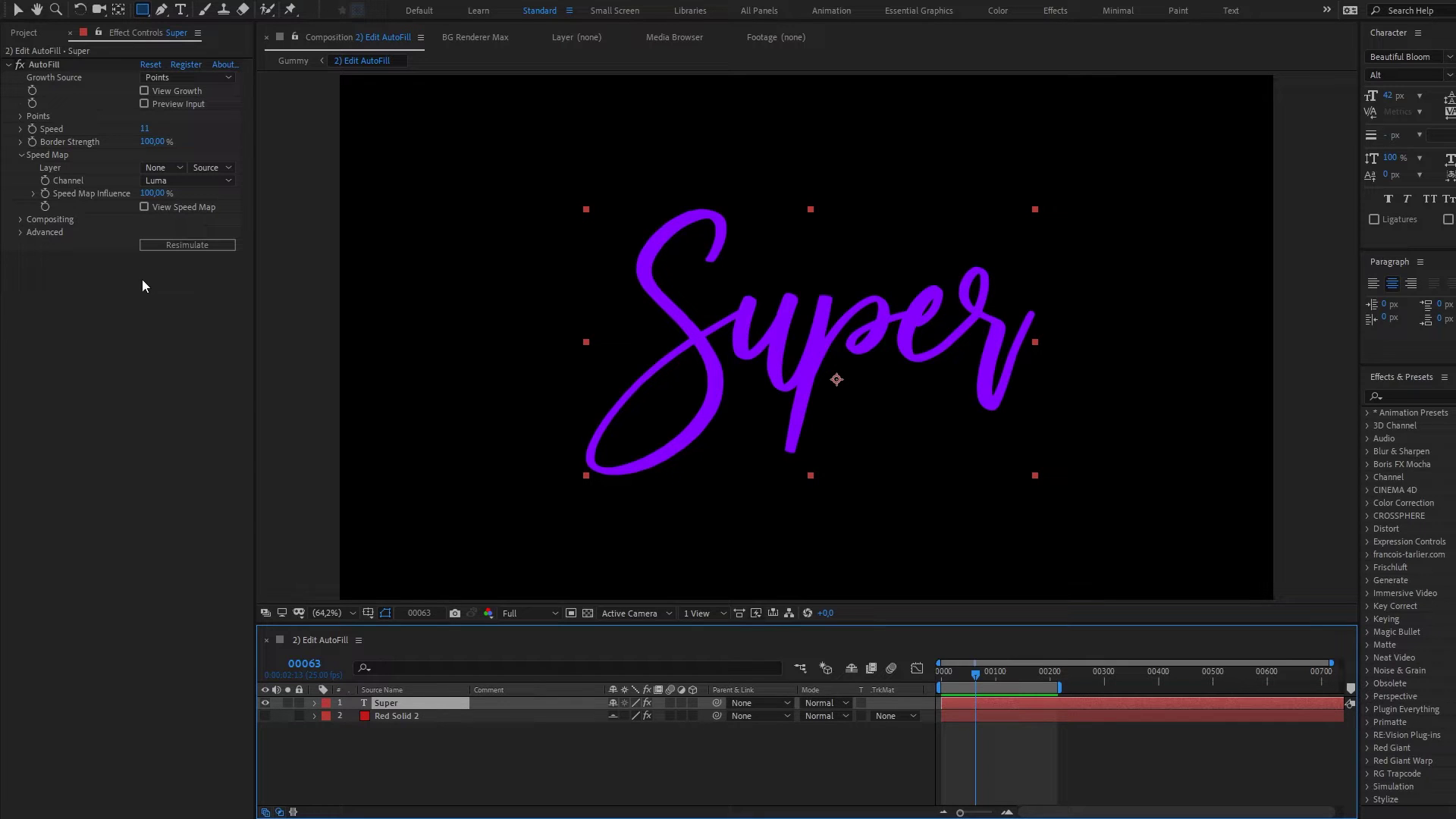
left_click(18, 153)
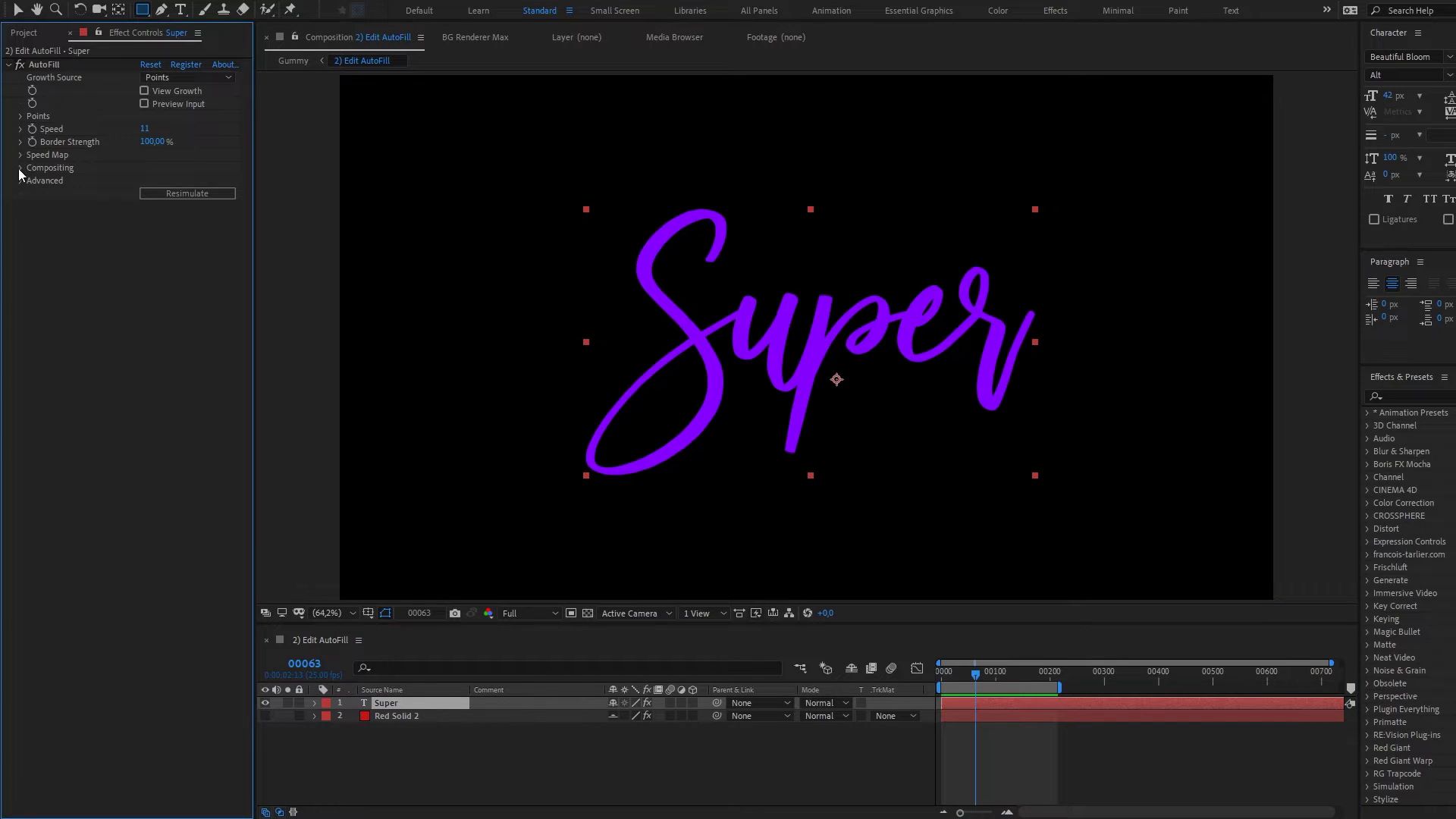
left_click(19, 168)
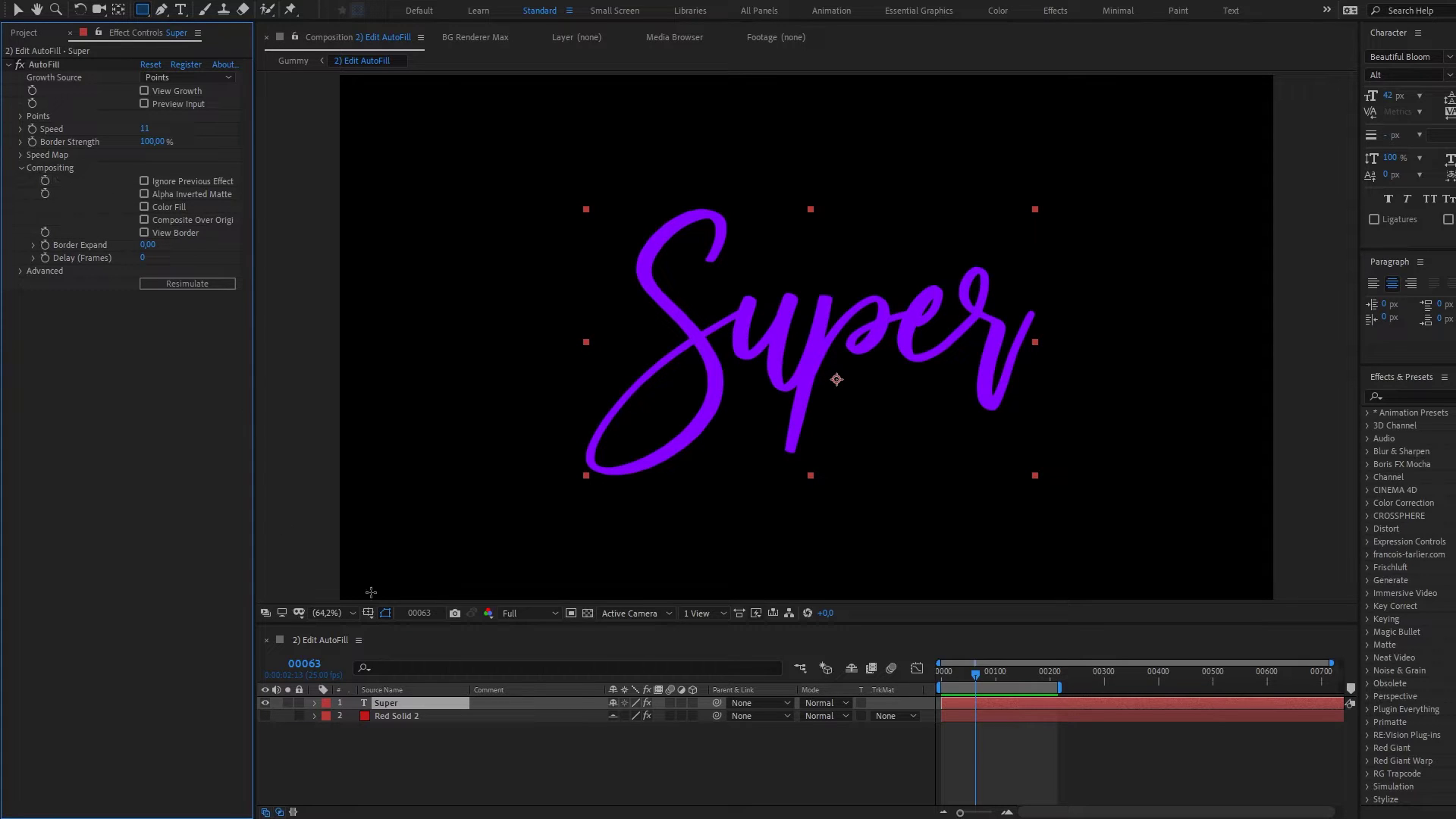
left_click(144, 182)
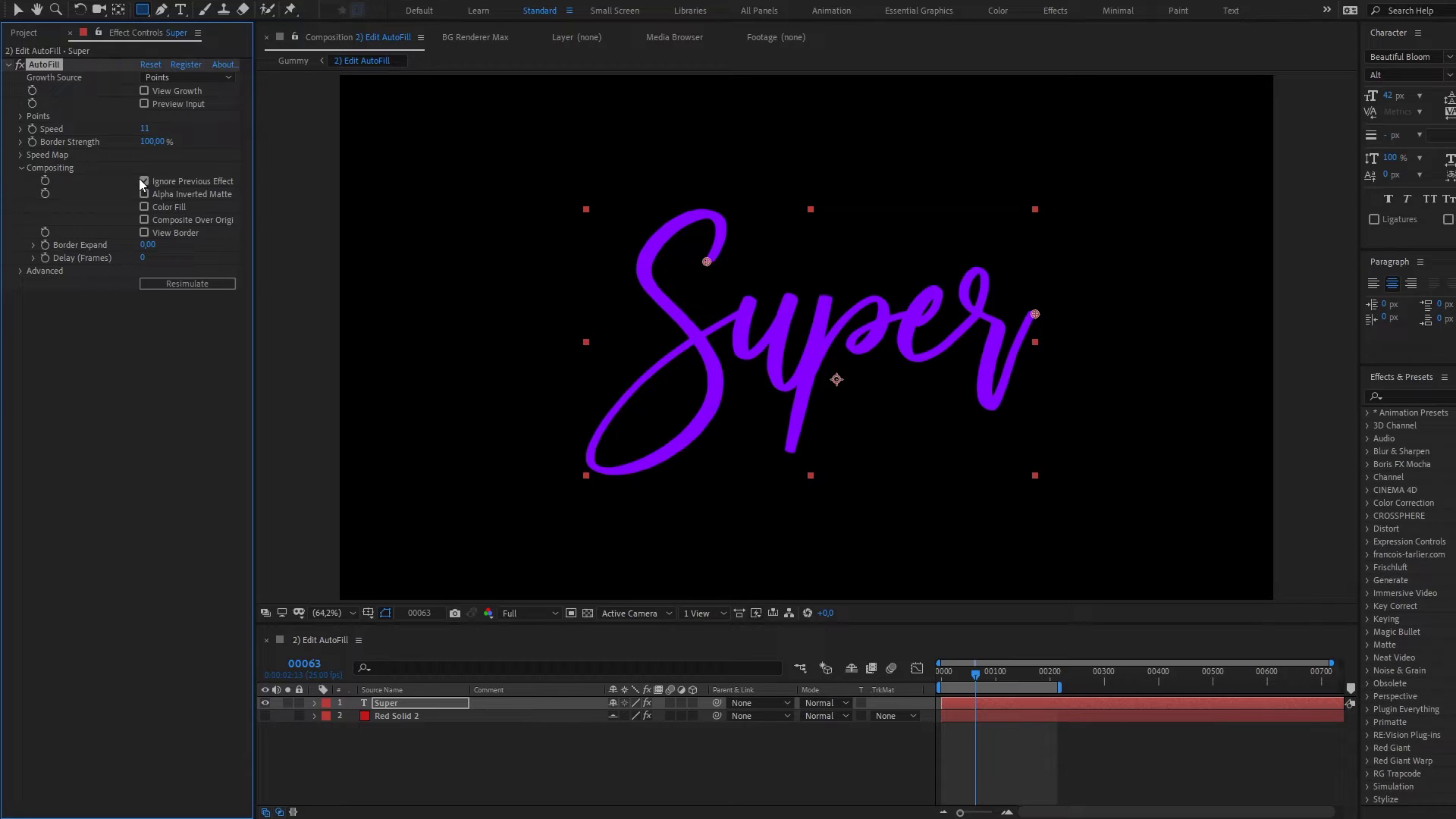
left_click(142, 180)
Step: Preview with Alpha Inverted Matte enabled, then turn it back off
left_click(147, 196)
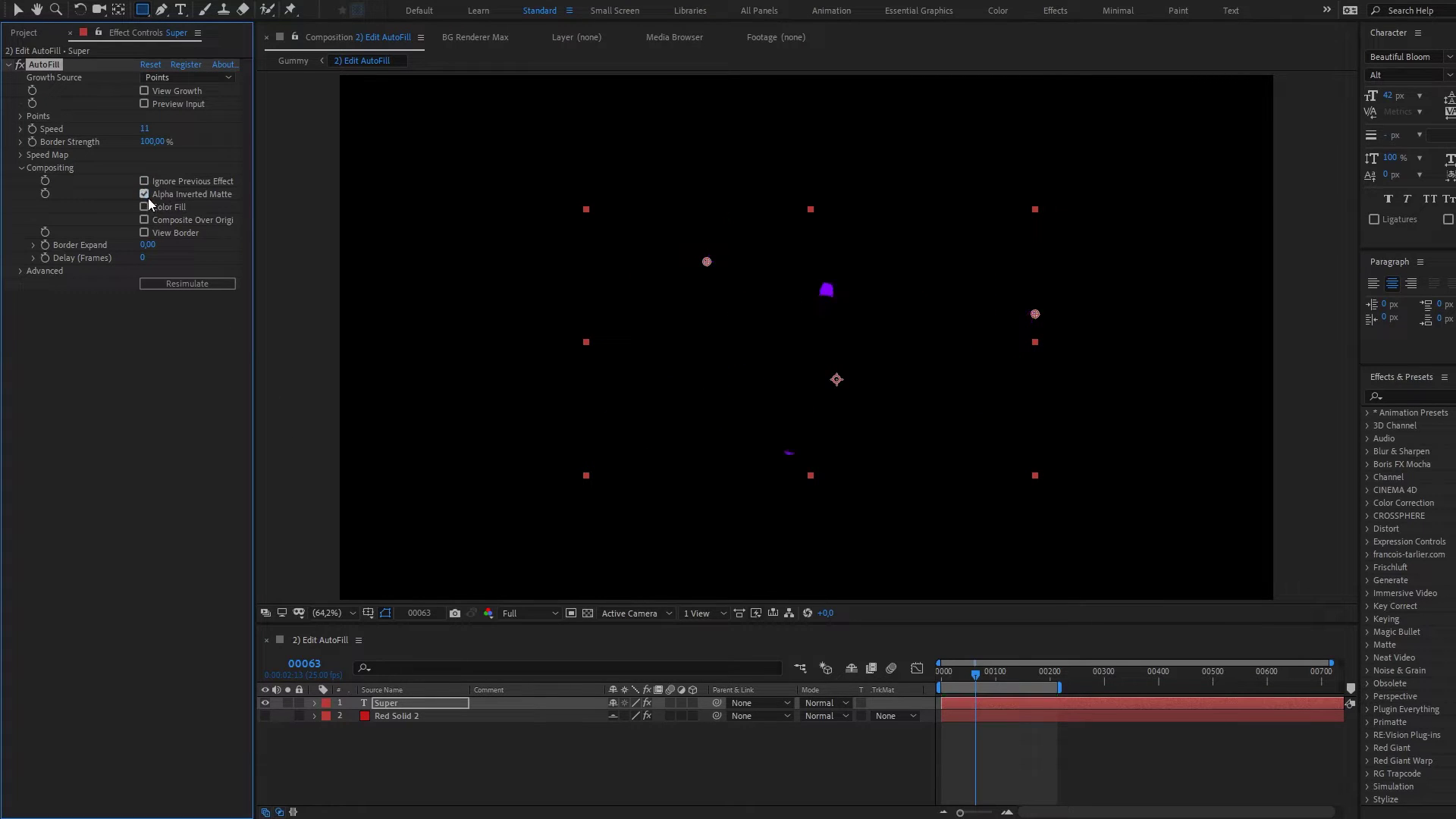
left_click(944, 672)
key("space")
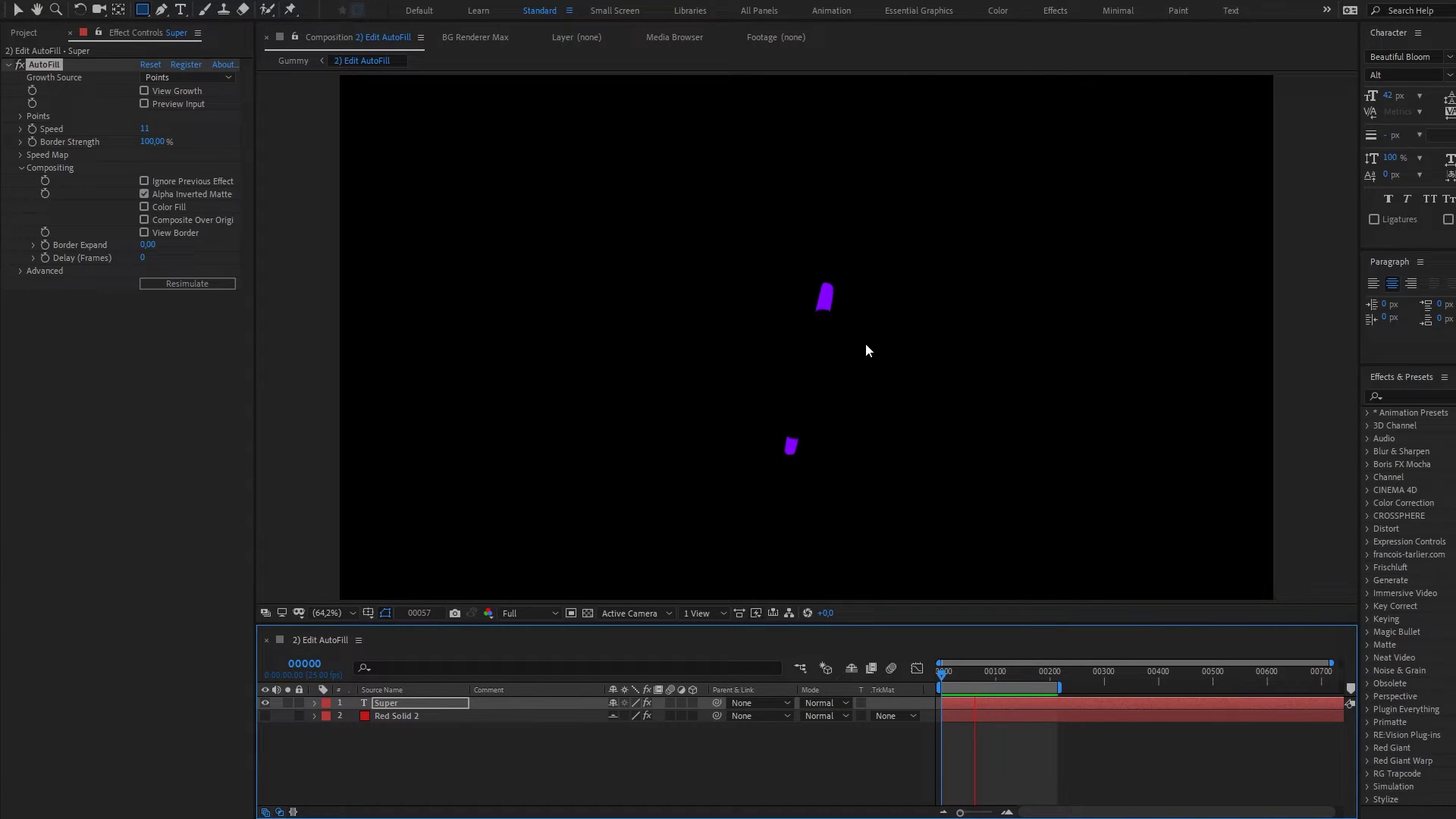
key("space")
left_click(144, 193)
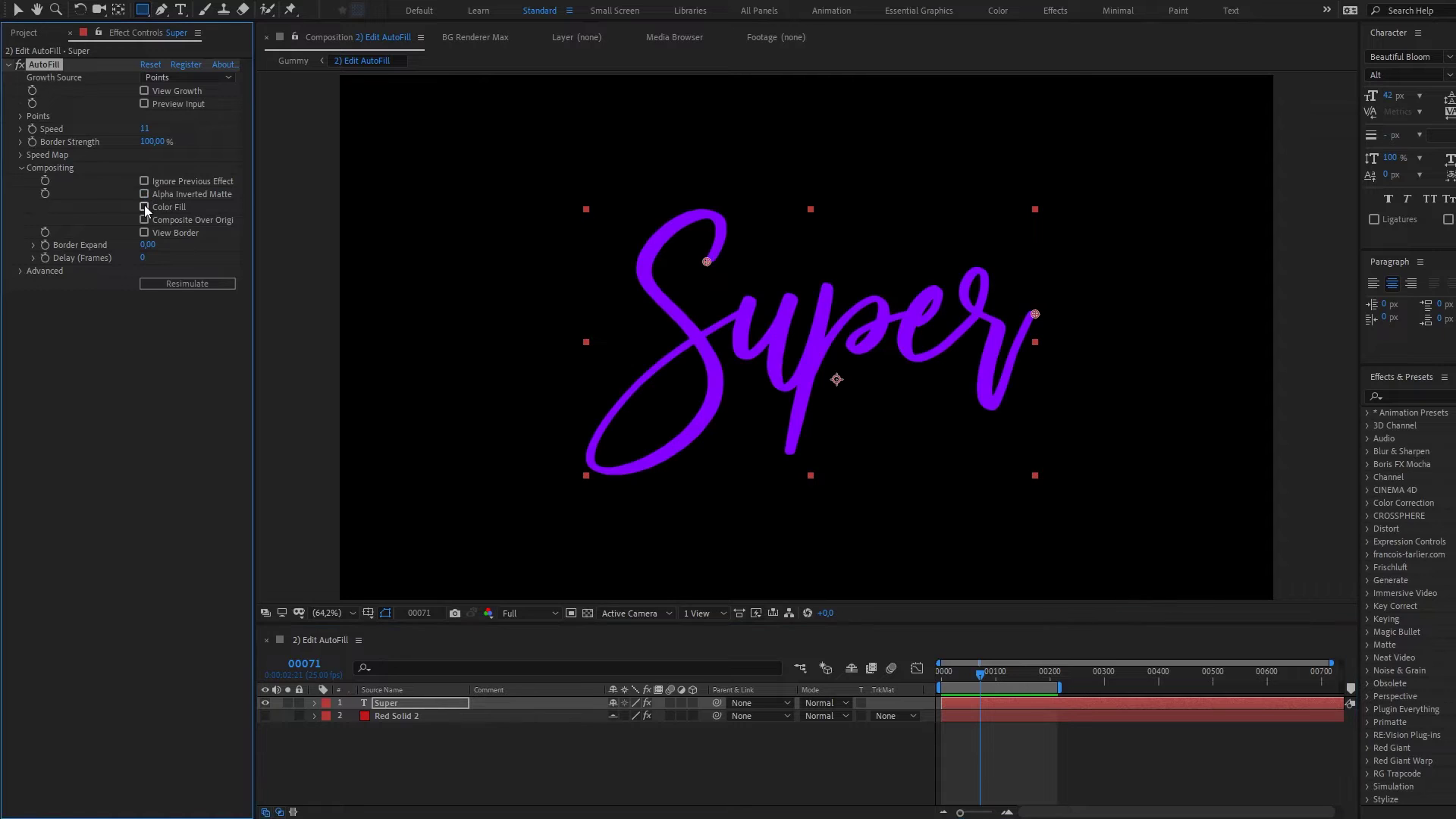
Step: Enable Color Fill and Composite Over Original, try Color then Add blend modes, and preview
left_click(144, 207)
left_click(957, 674)
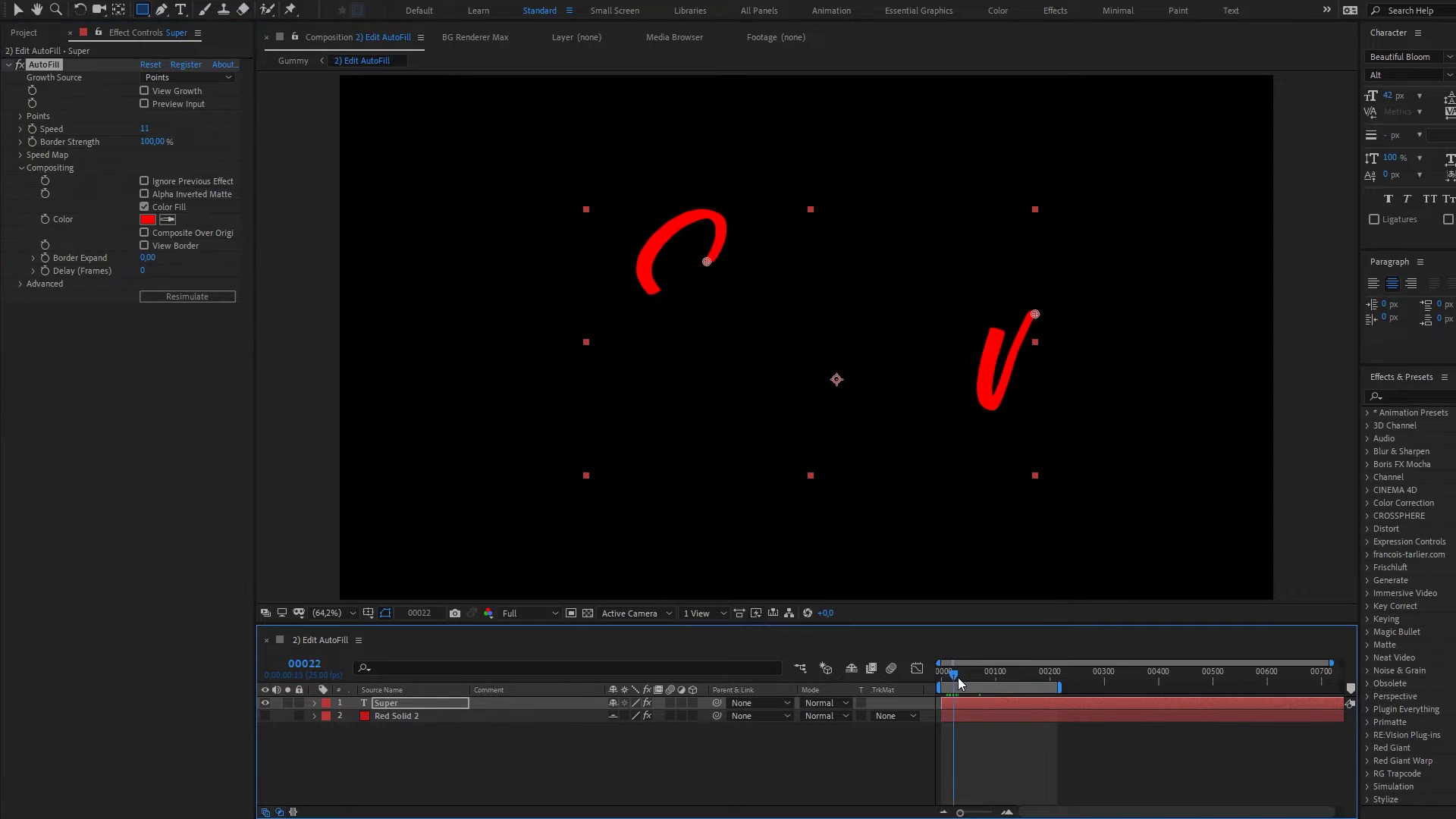
left_click(144, 233)
left_click(184, 246)
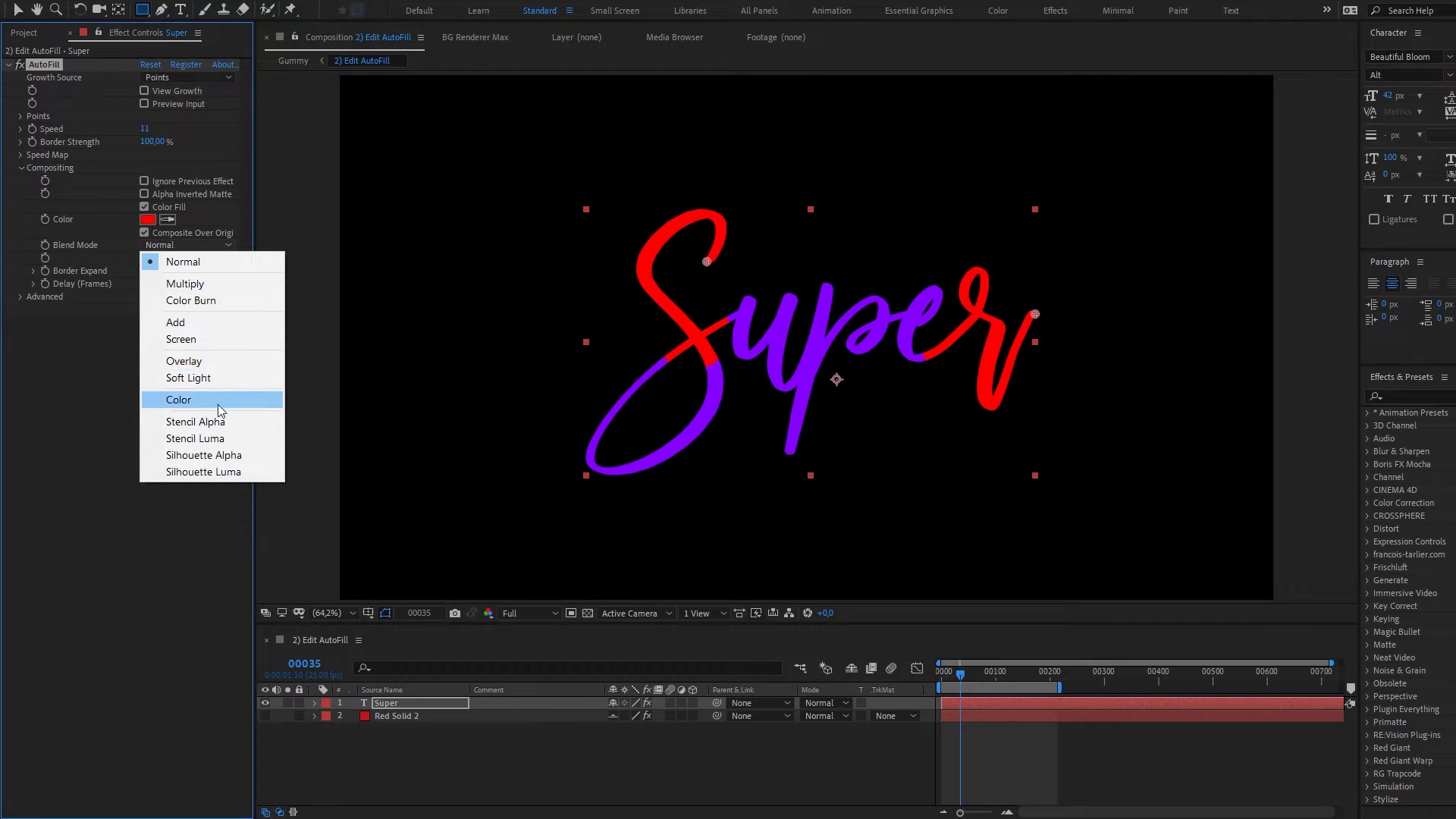
left_click(217, 402)
left_click(187, 245)
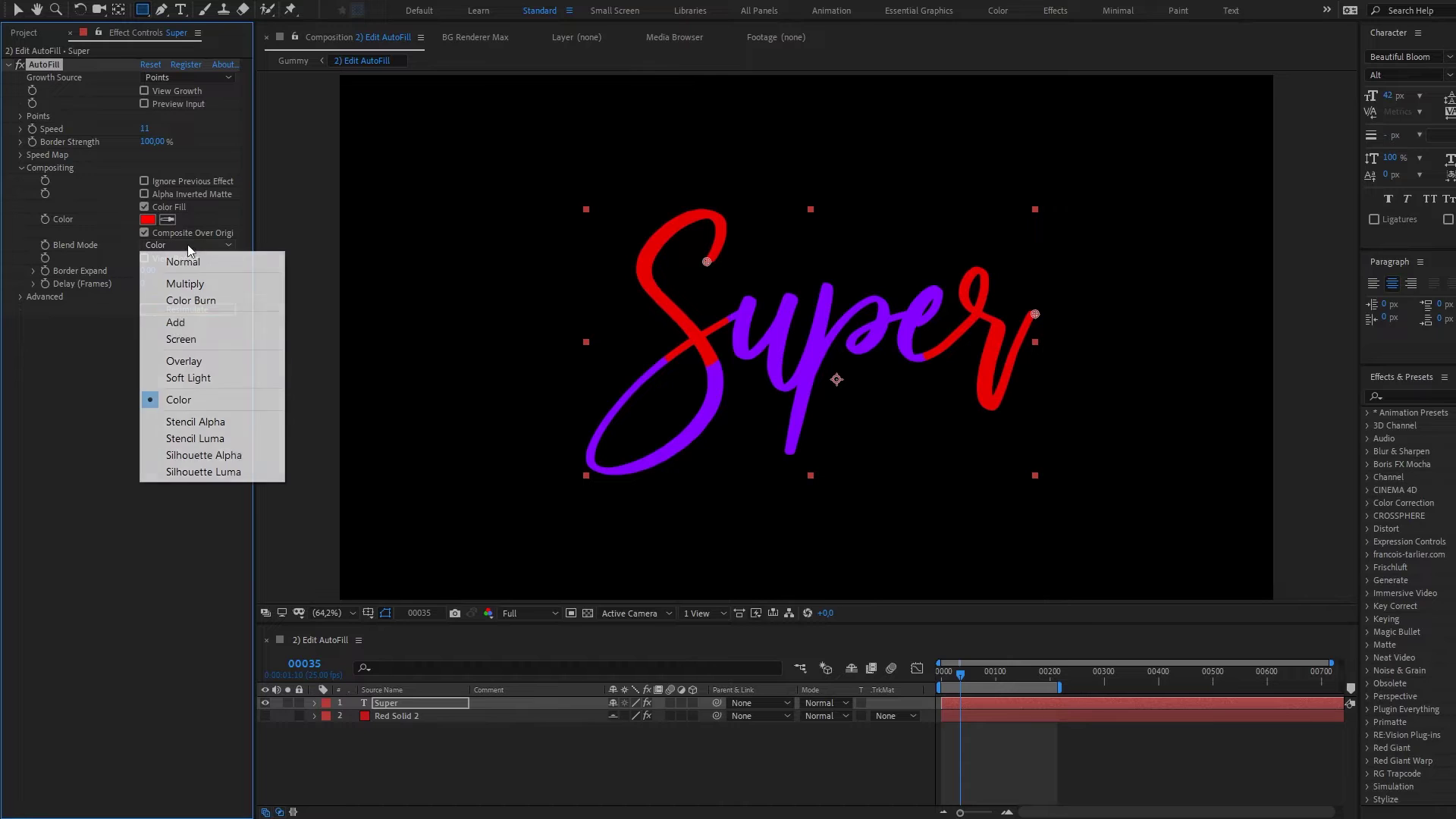
left_click(199, 319)
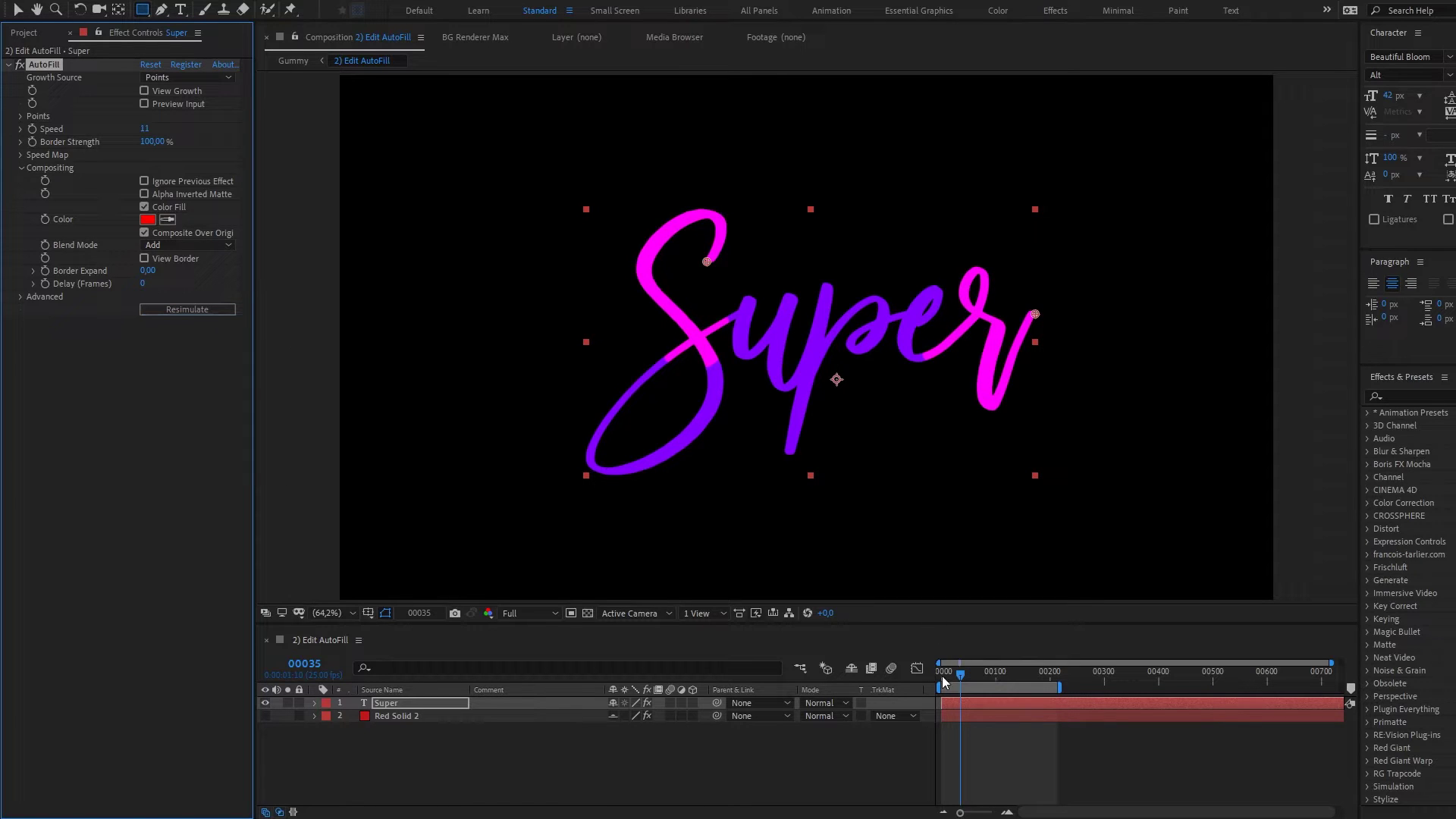
left_click(943, 673)
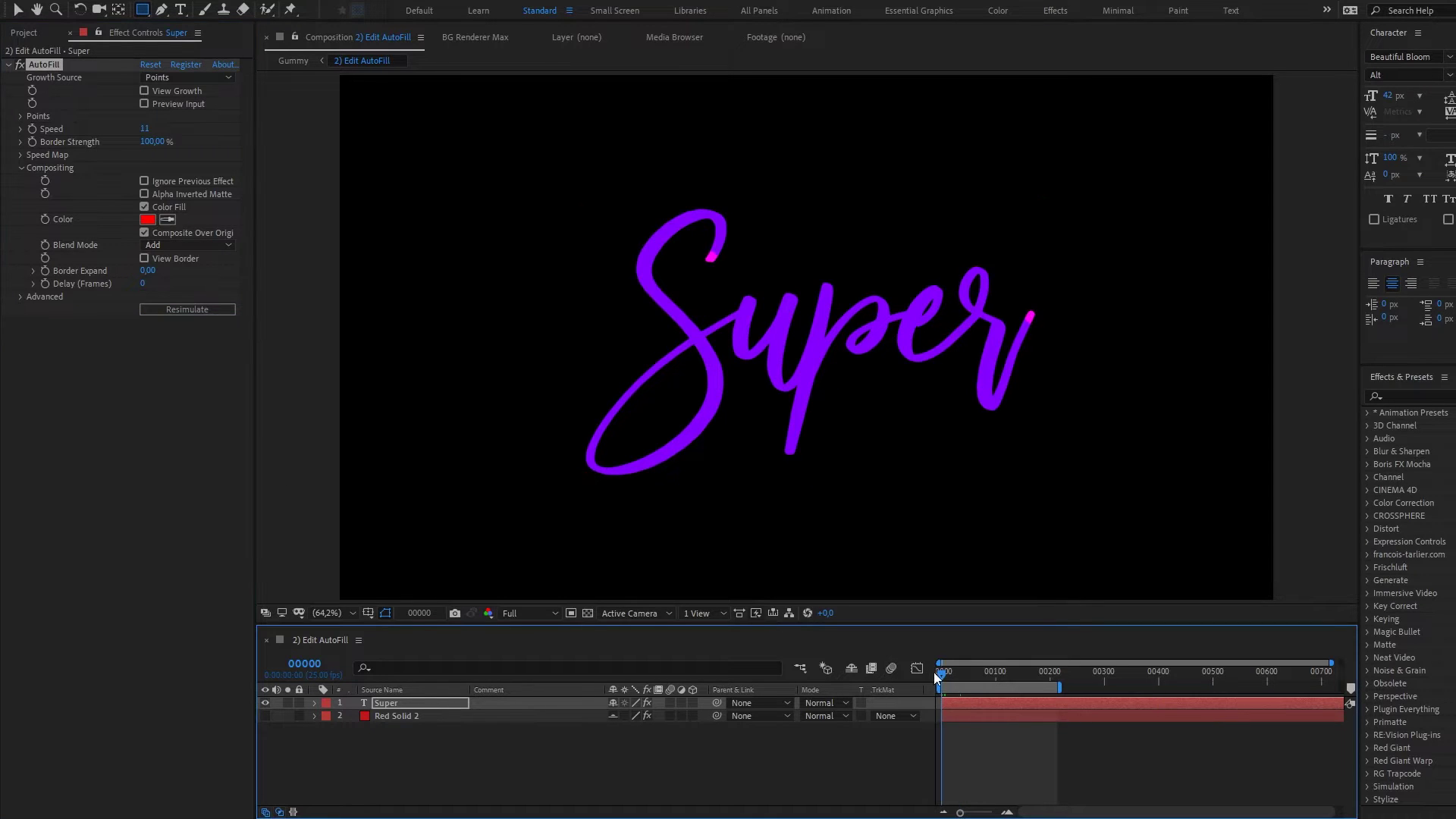
key("space")
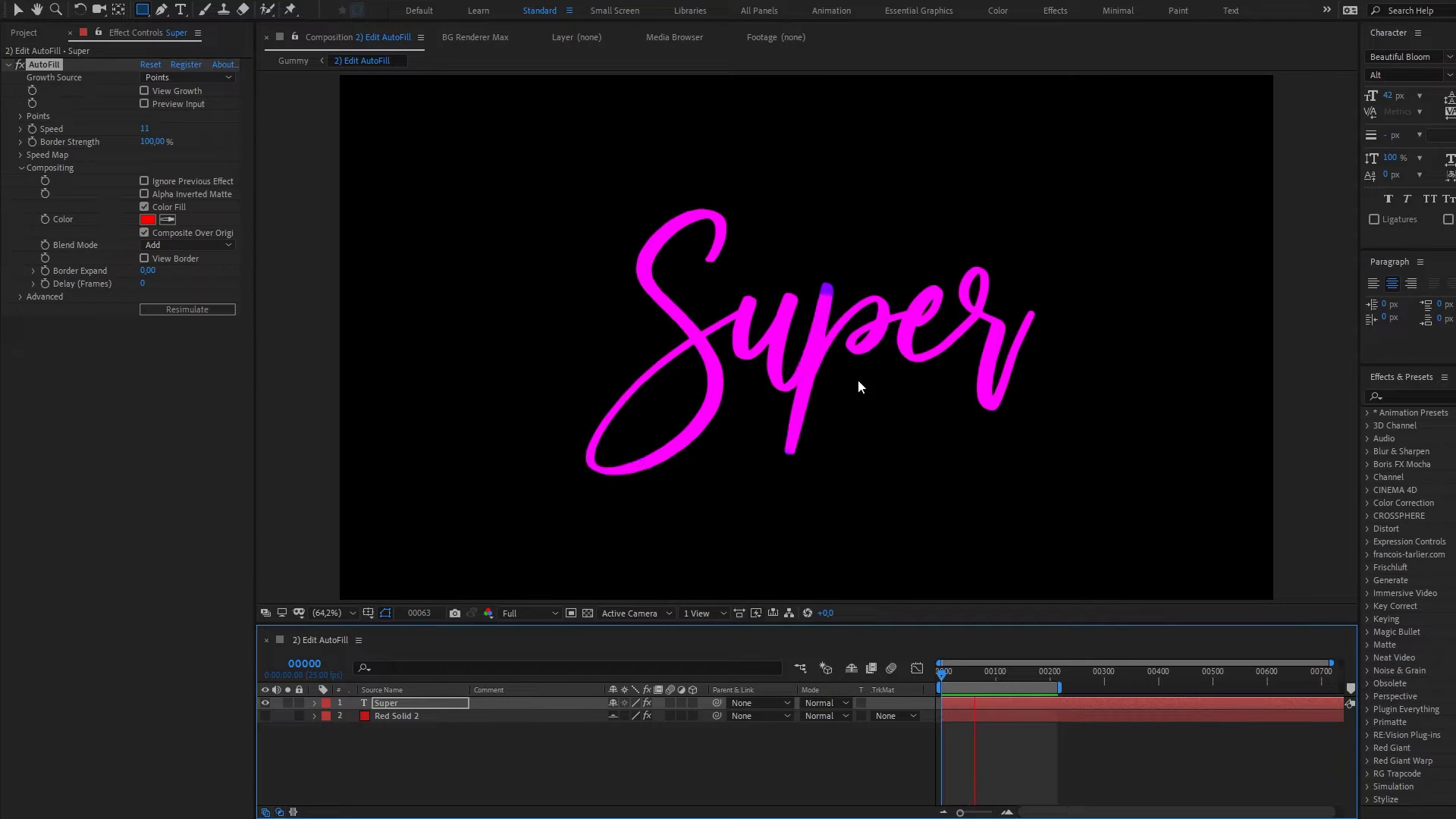
key("space")
key("space")
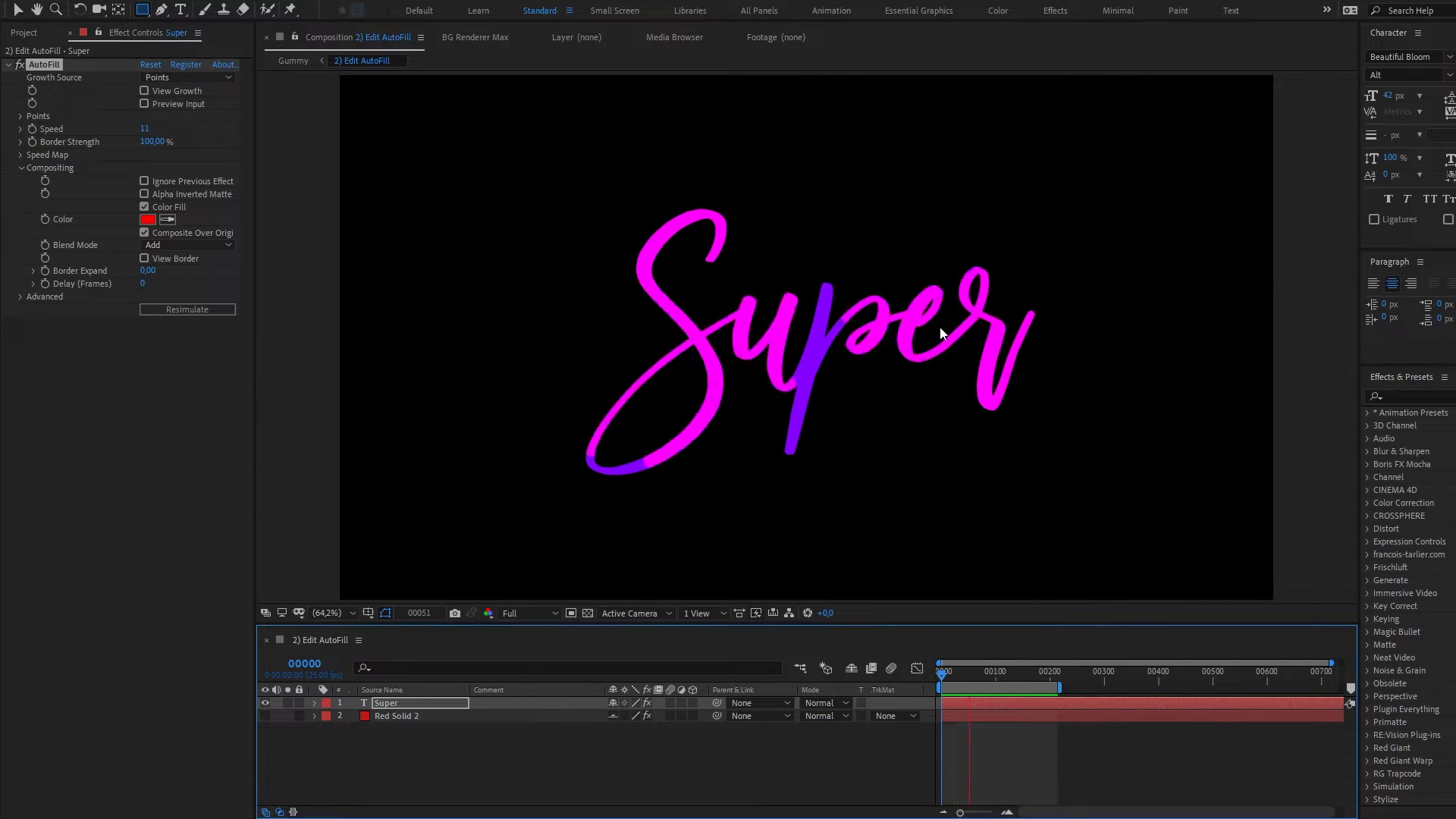
key("space")
Step: Set Delay to 14 frames, preview, then switch Color Fill and Composite Over Original off
left_click(949, 673)
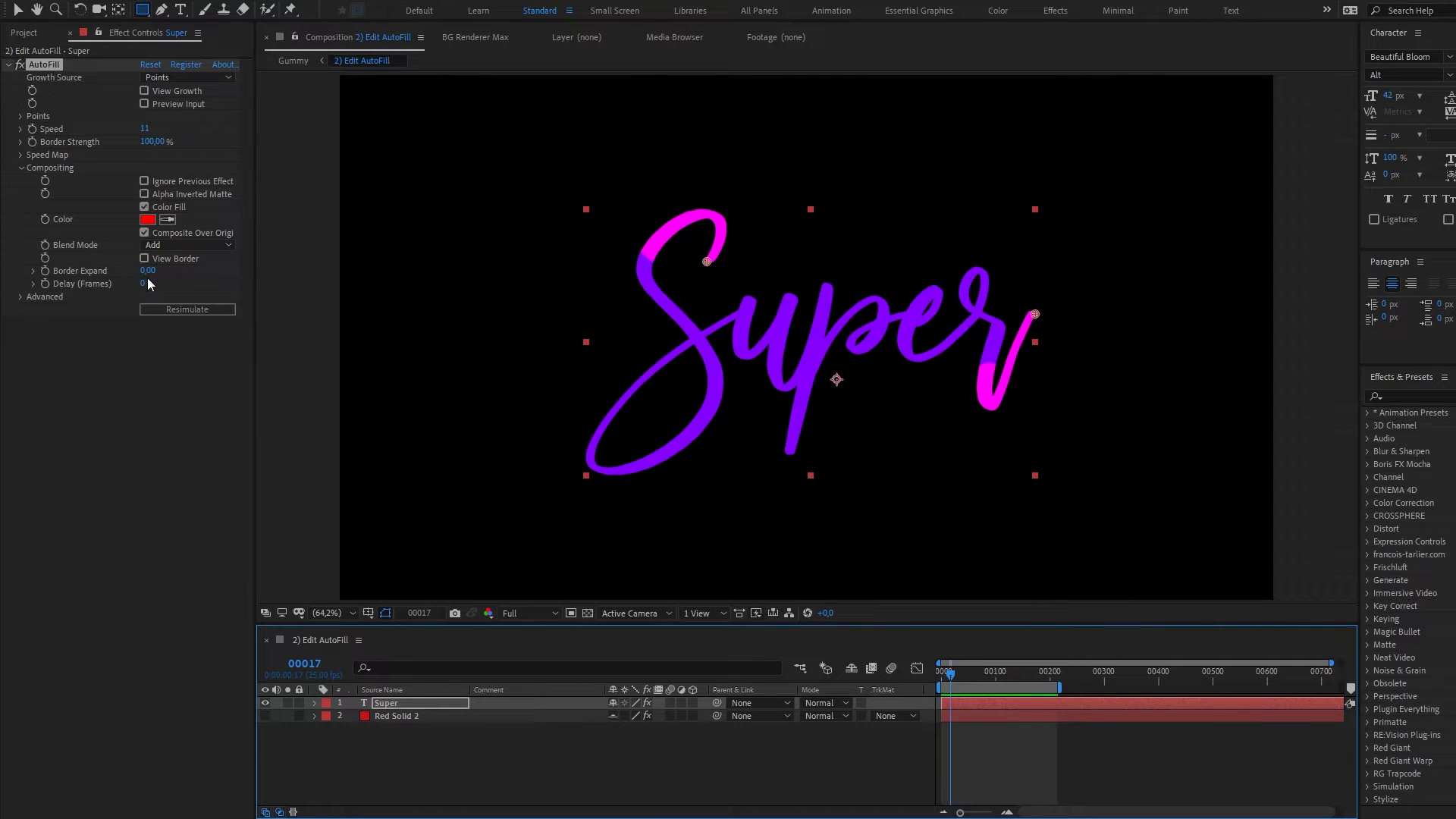
left_click_drag(142, 284, 163, 285)
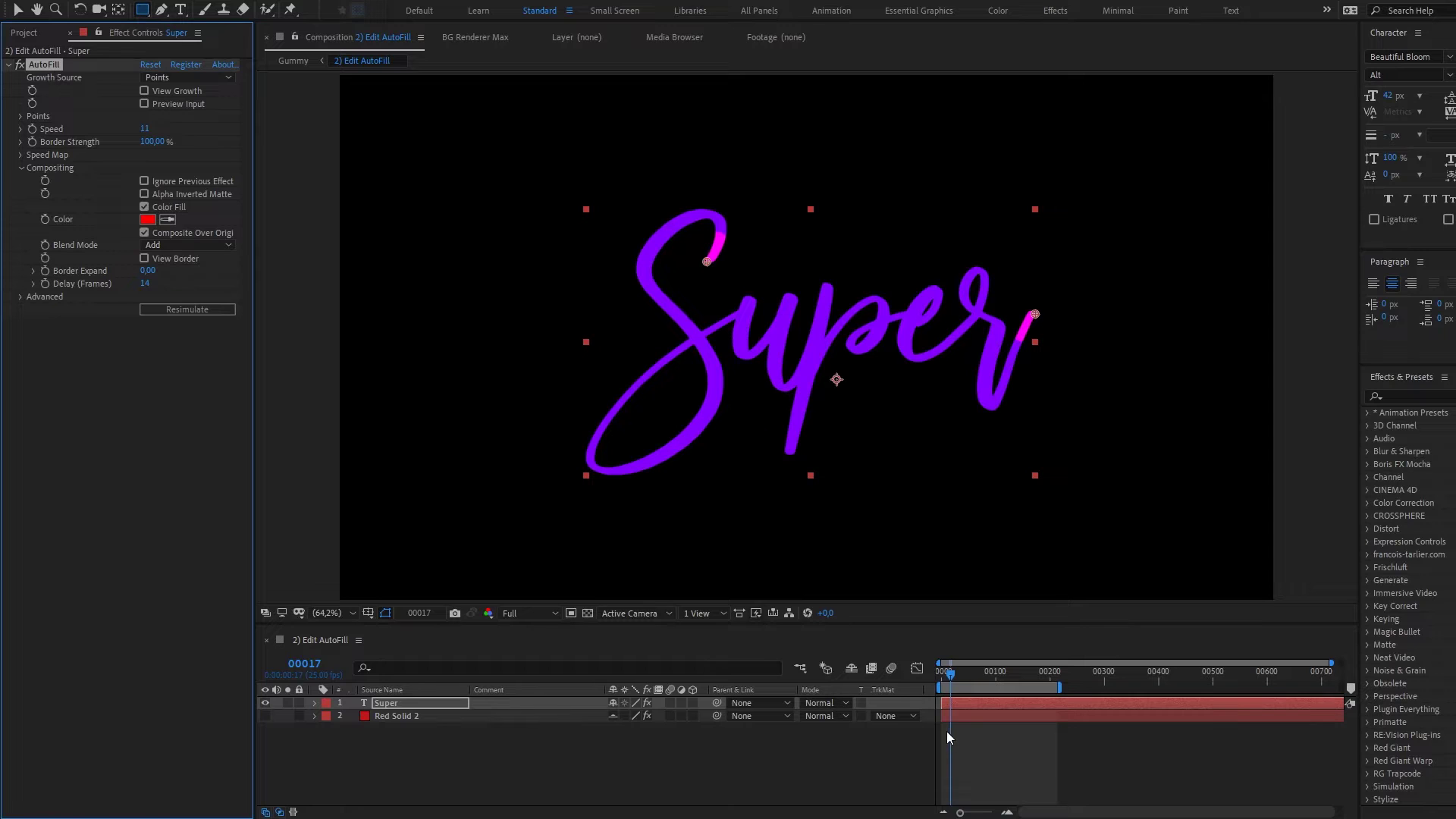
left_click(972, 680)
key("space")
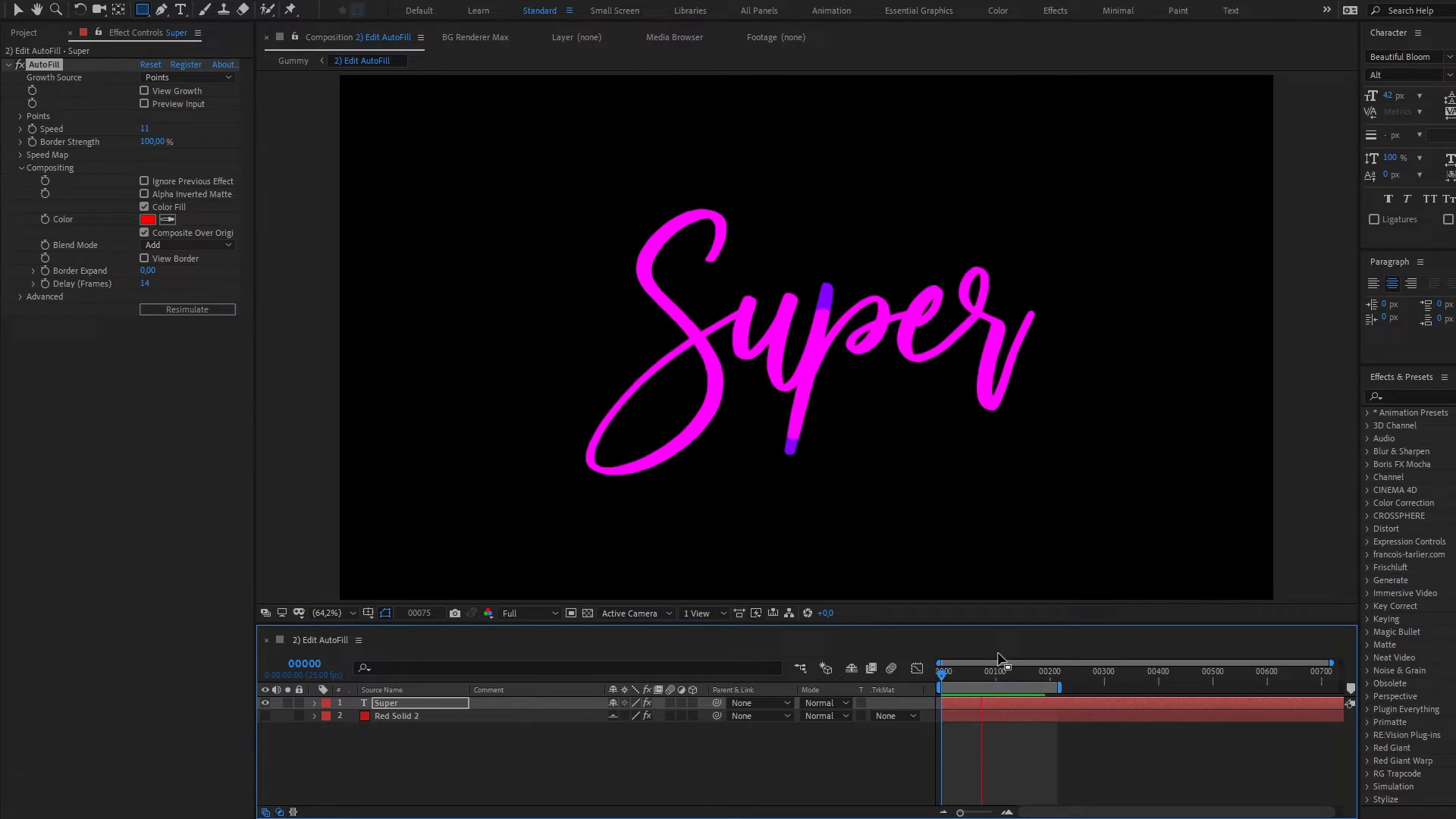
key("space")
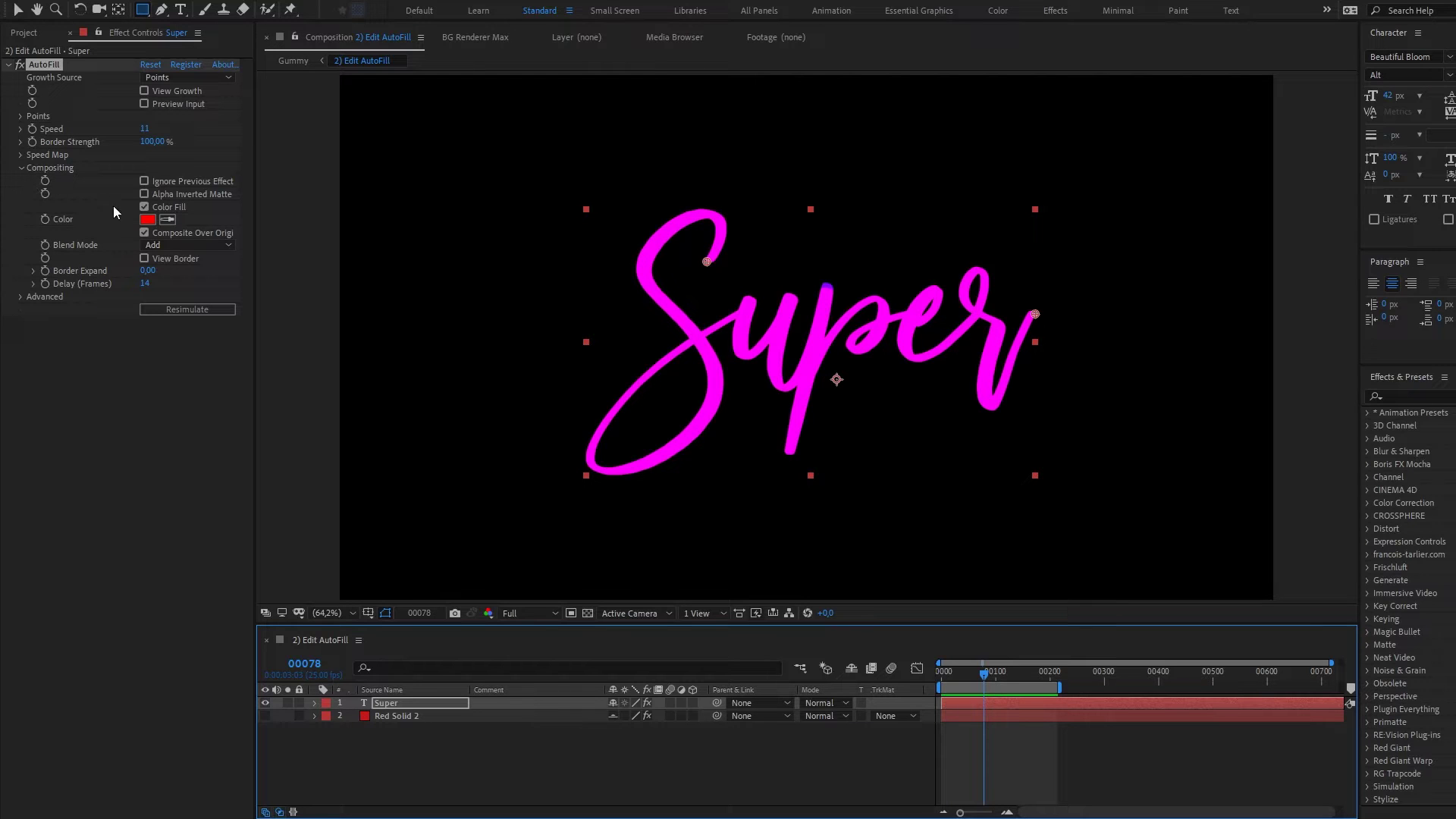
left_click(144, 206)
left_click(145, 221)
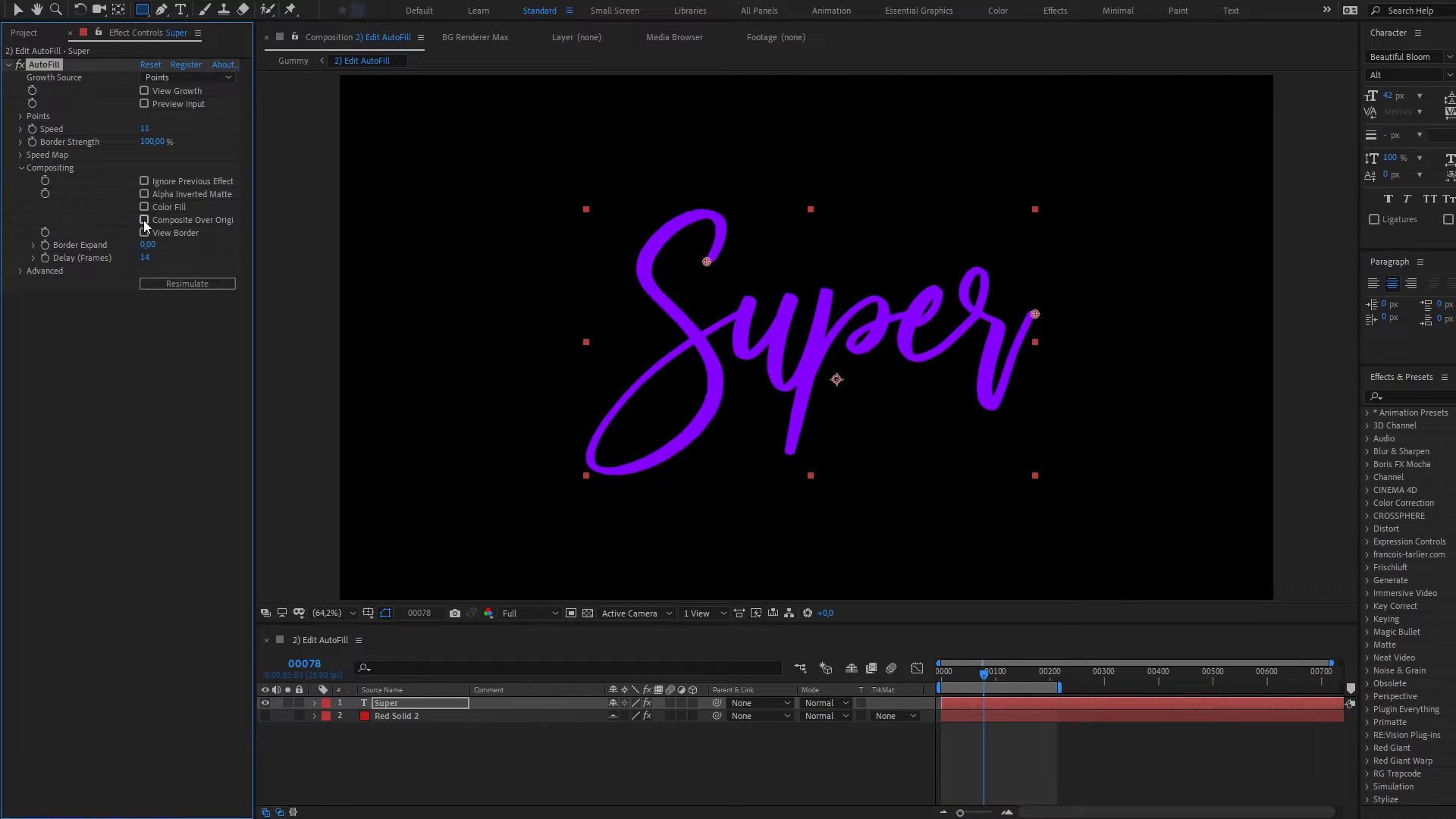
left_click(21, 168)
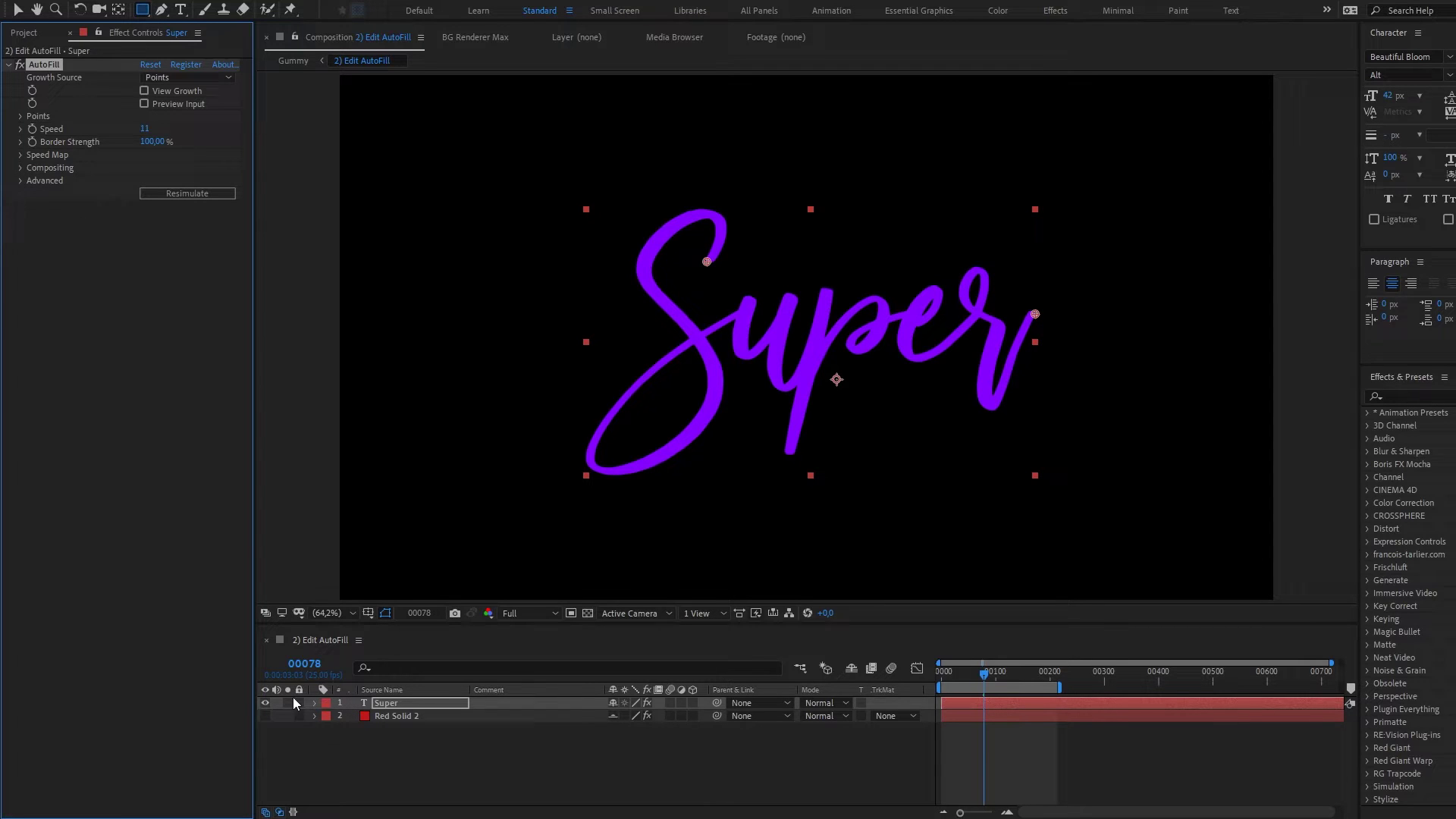
Step: Hide Super, show Red Solid 2, compare its Turbulent Noise and Extract effects, and turn on the transparency grid
left_click(265, 703)
left_click(265, 716)
left_click(411, 716)
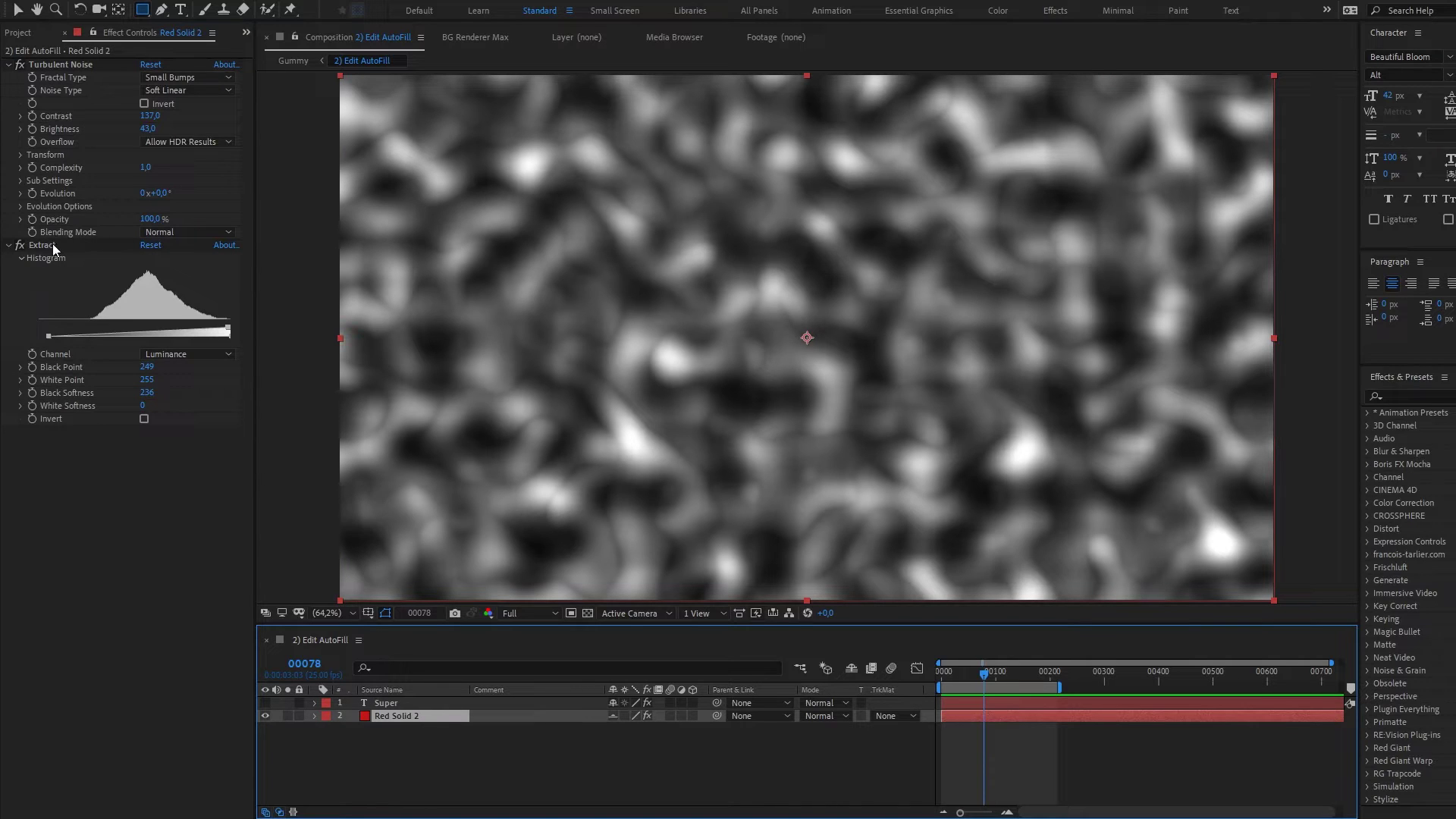
left_click(19, 245)
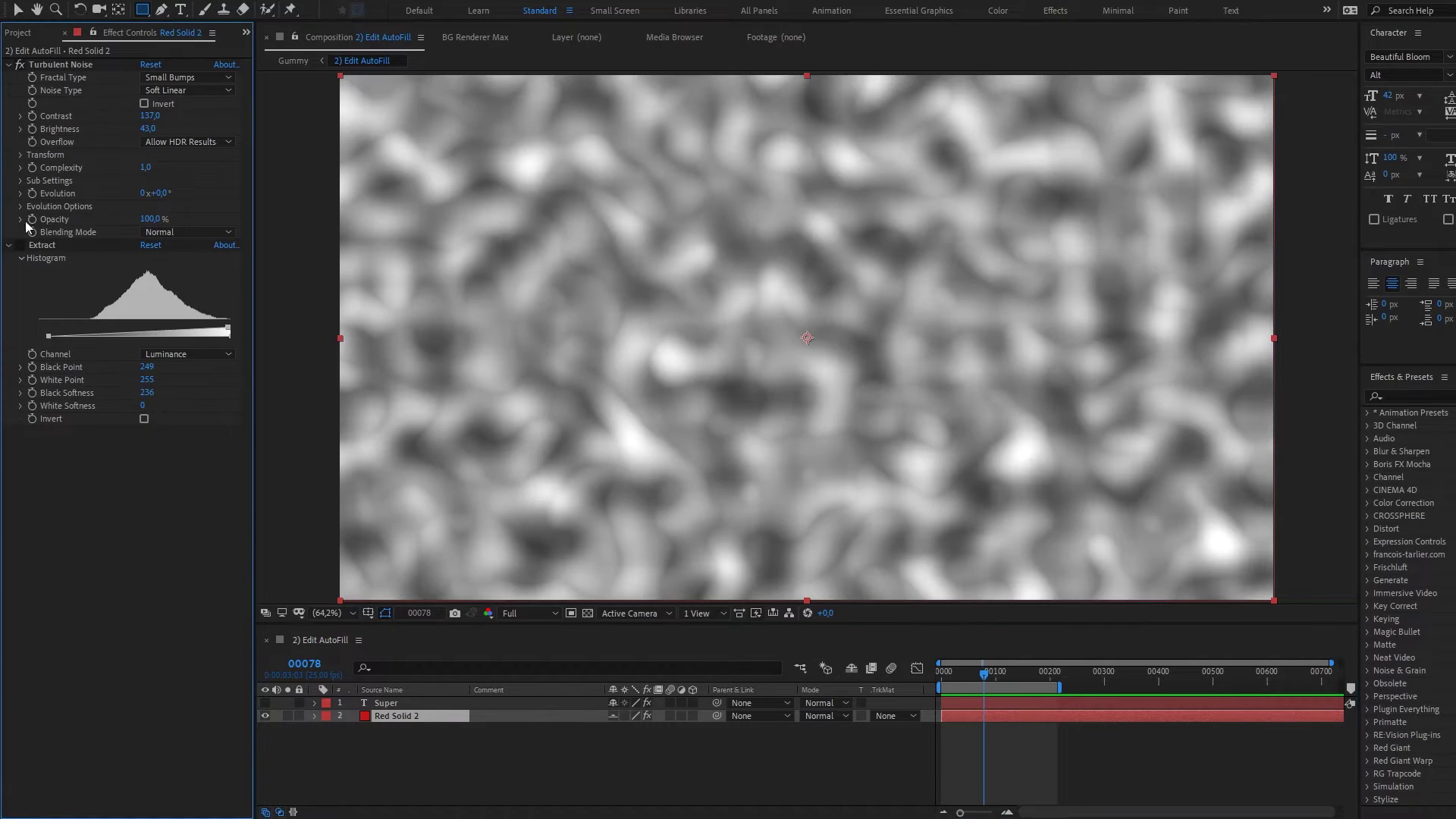
left_click(20, 65)
left_click(20, 64)
left_click(80, 67)
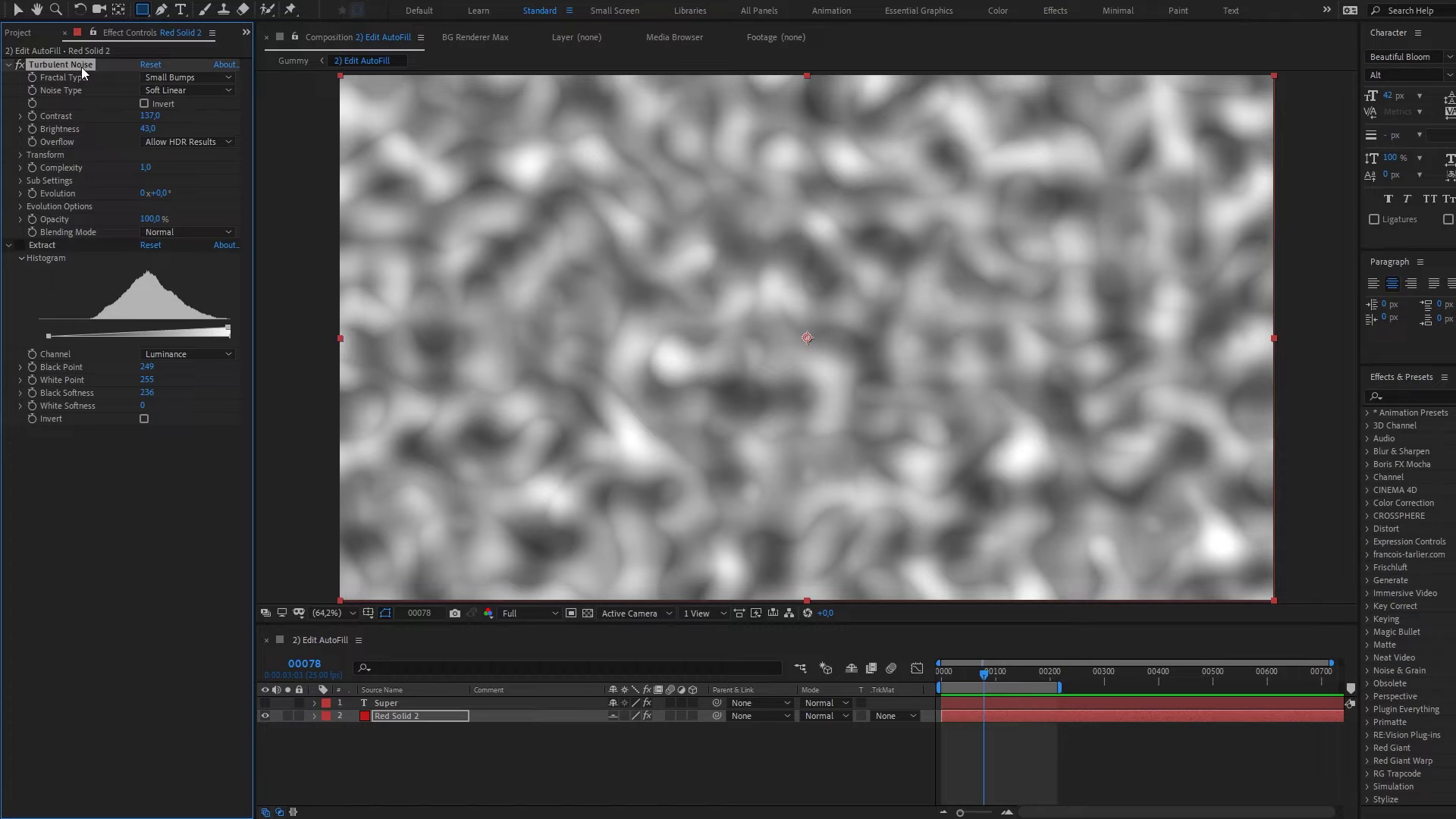
left_click(20, 246)
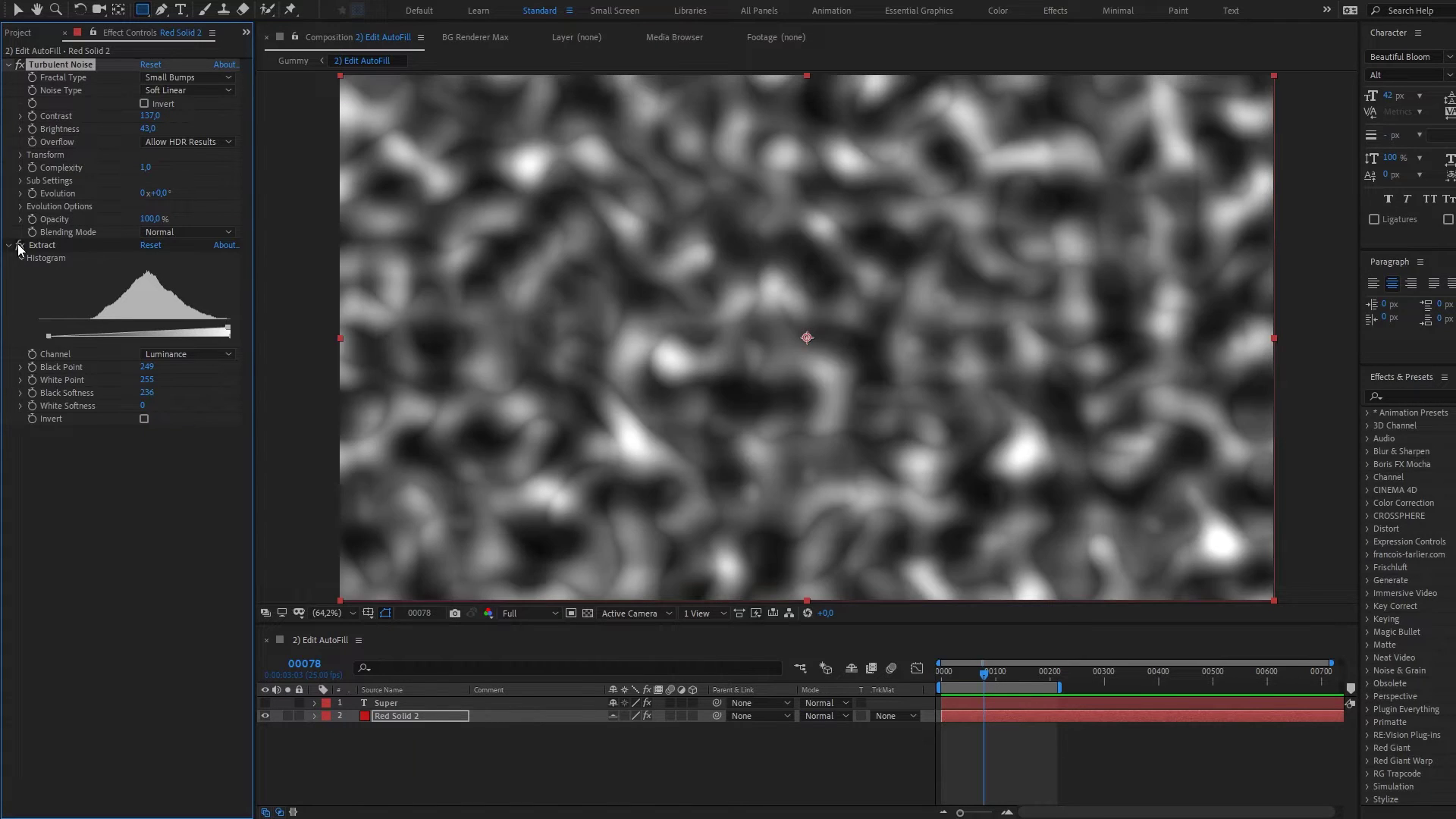
left_click(587, 613)
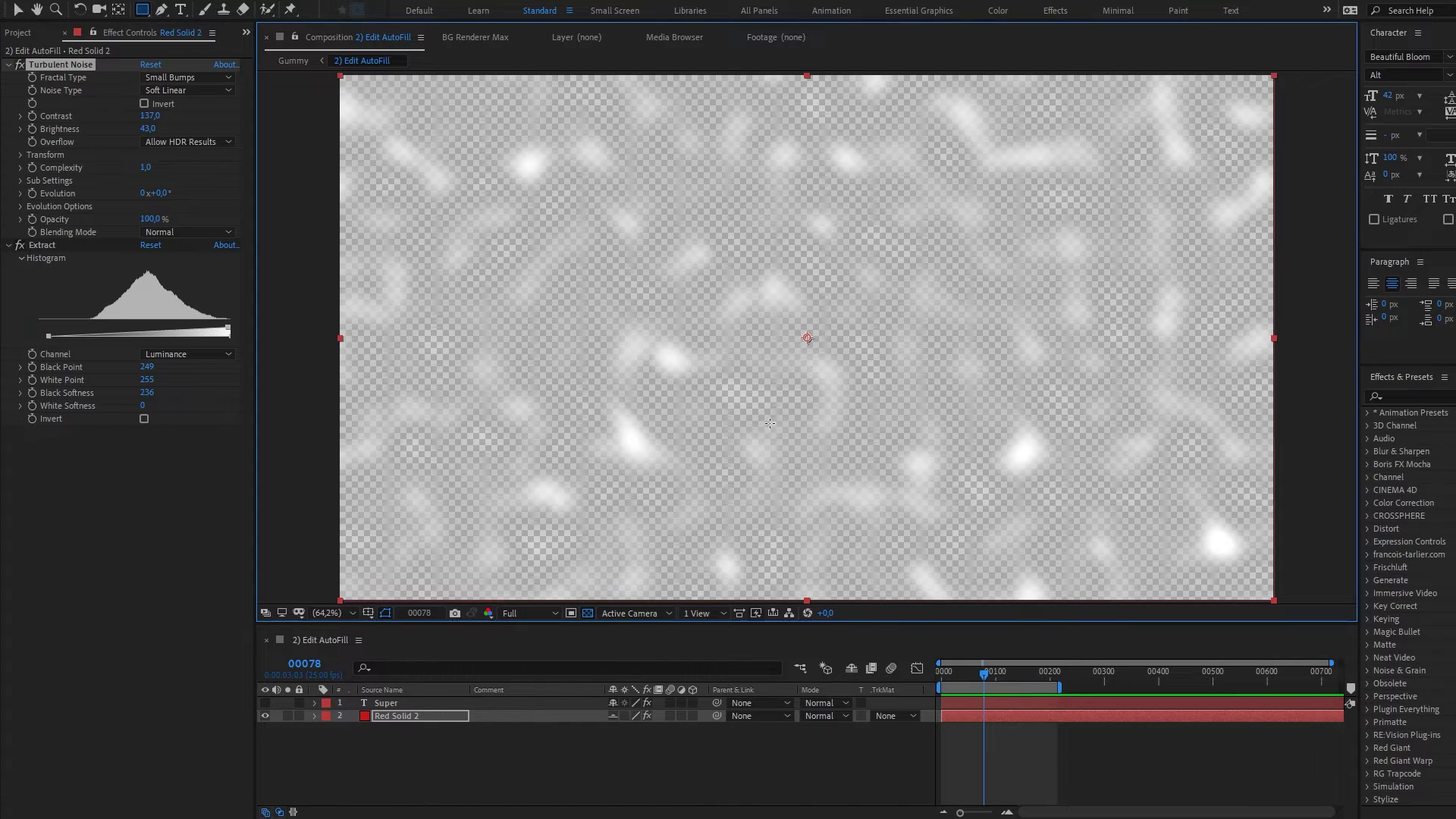
Step: Add AutoFill to Red Solid 2 via FX Console, hide the transparency grid, and uncheck Preview Input
key("ctrl+space")
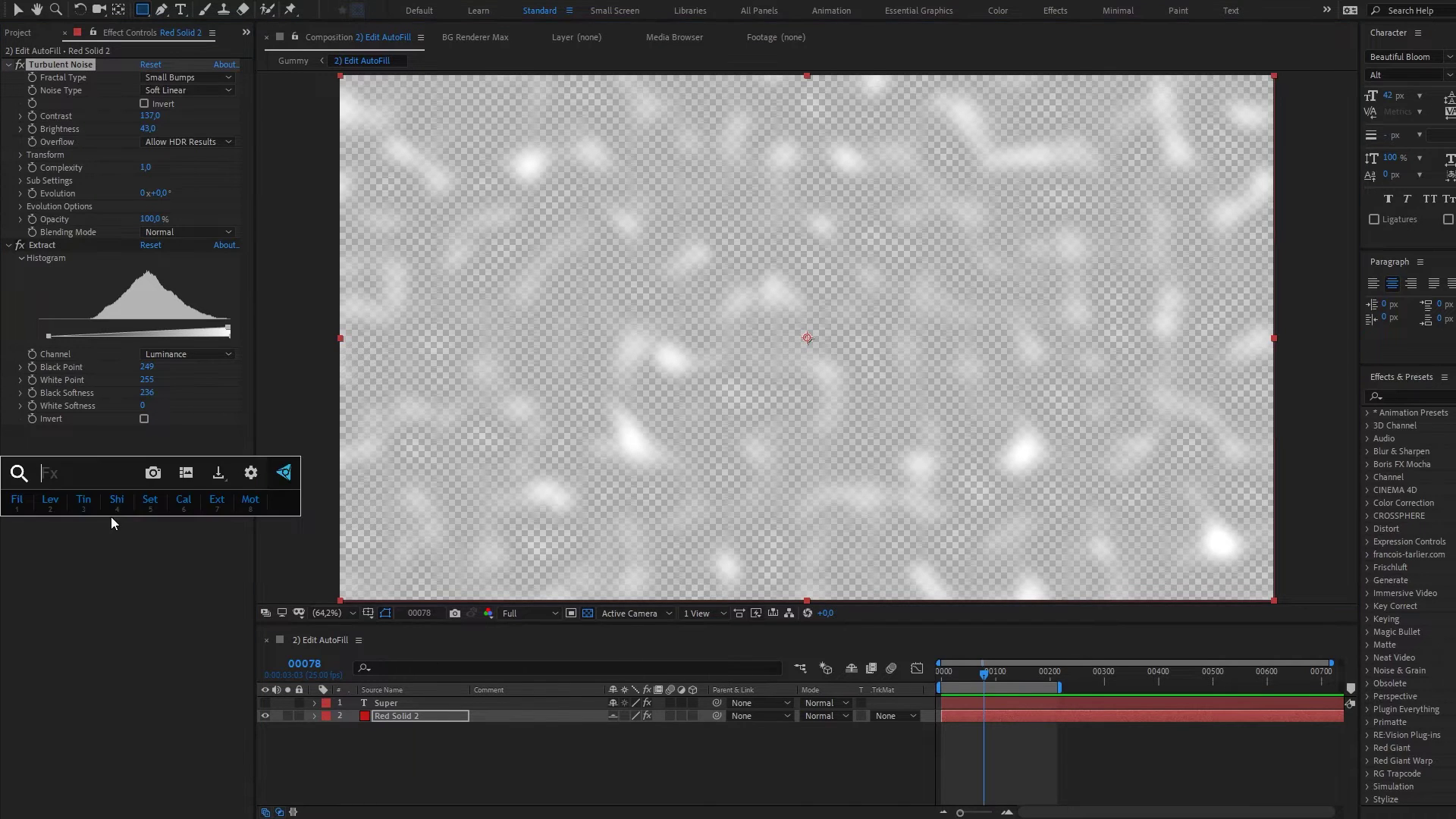
type("фauto")
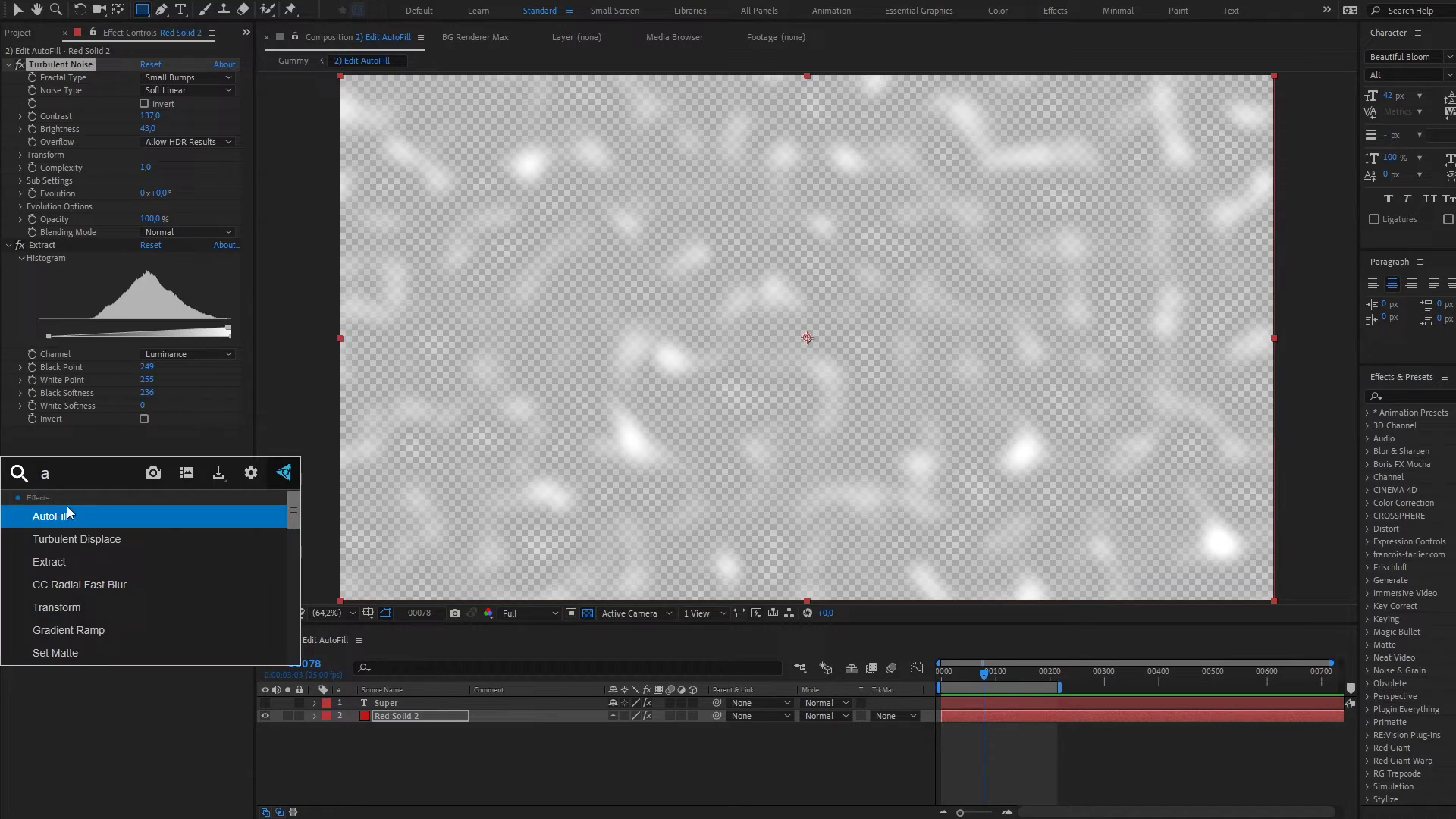
left_click(67, 507)
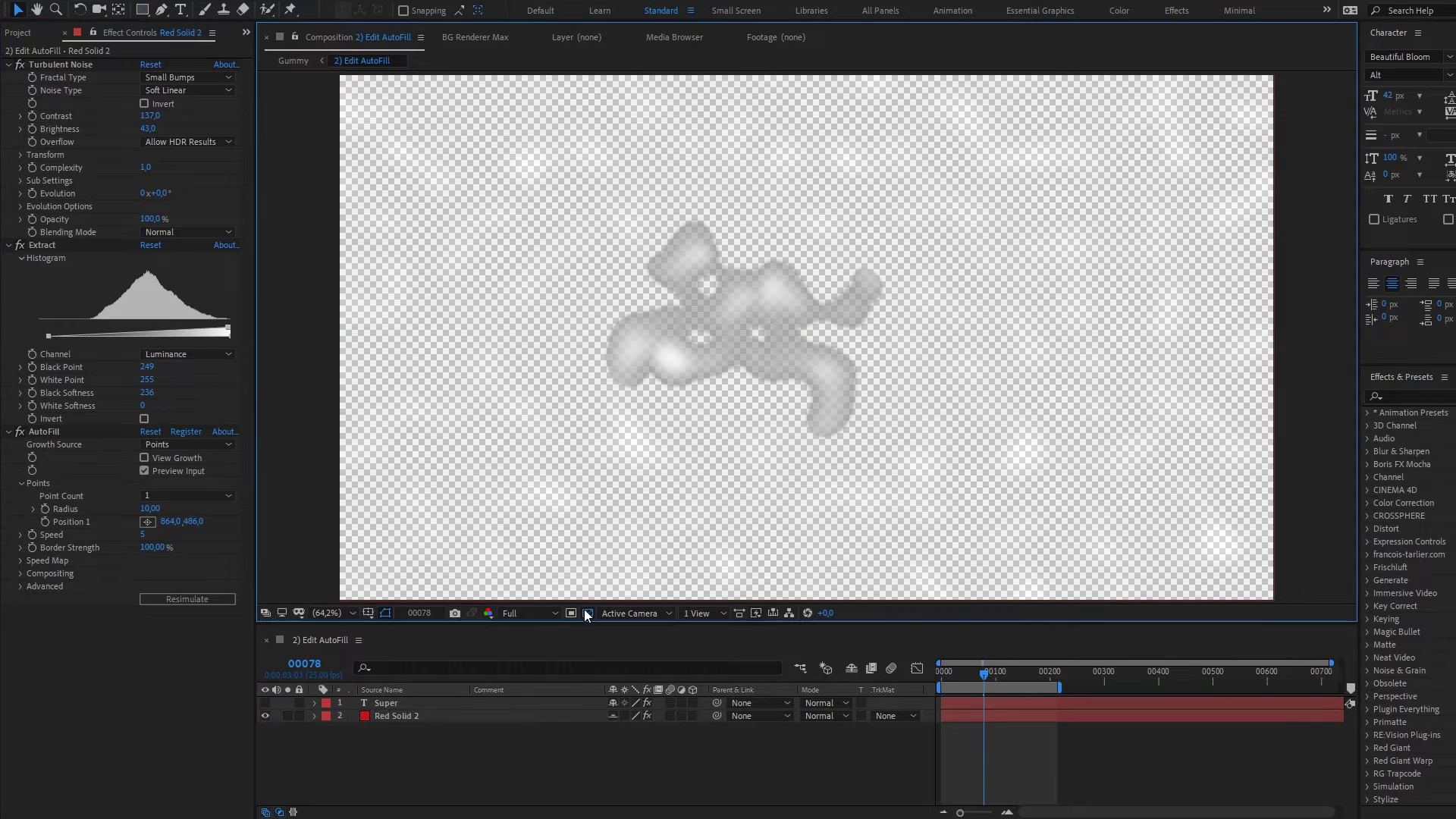
left_click(586, 611)
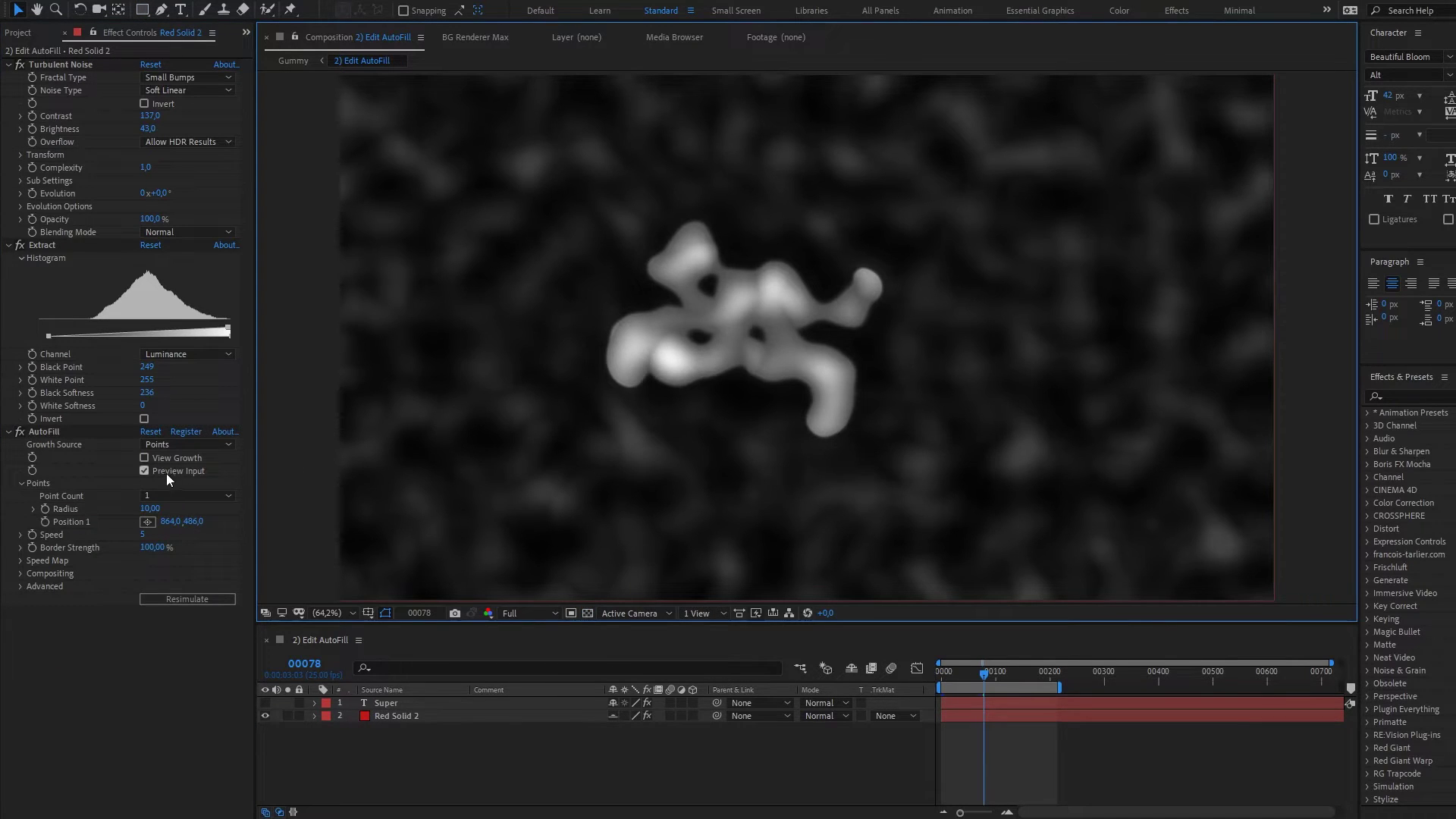
left_click(141, 468)
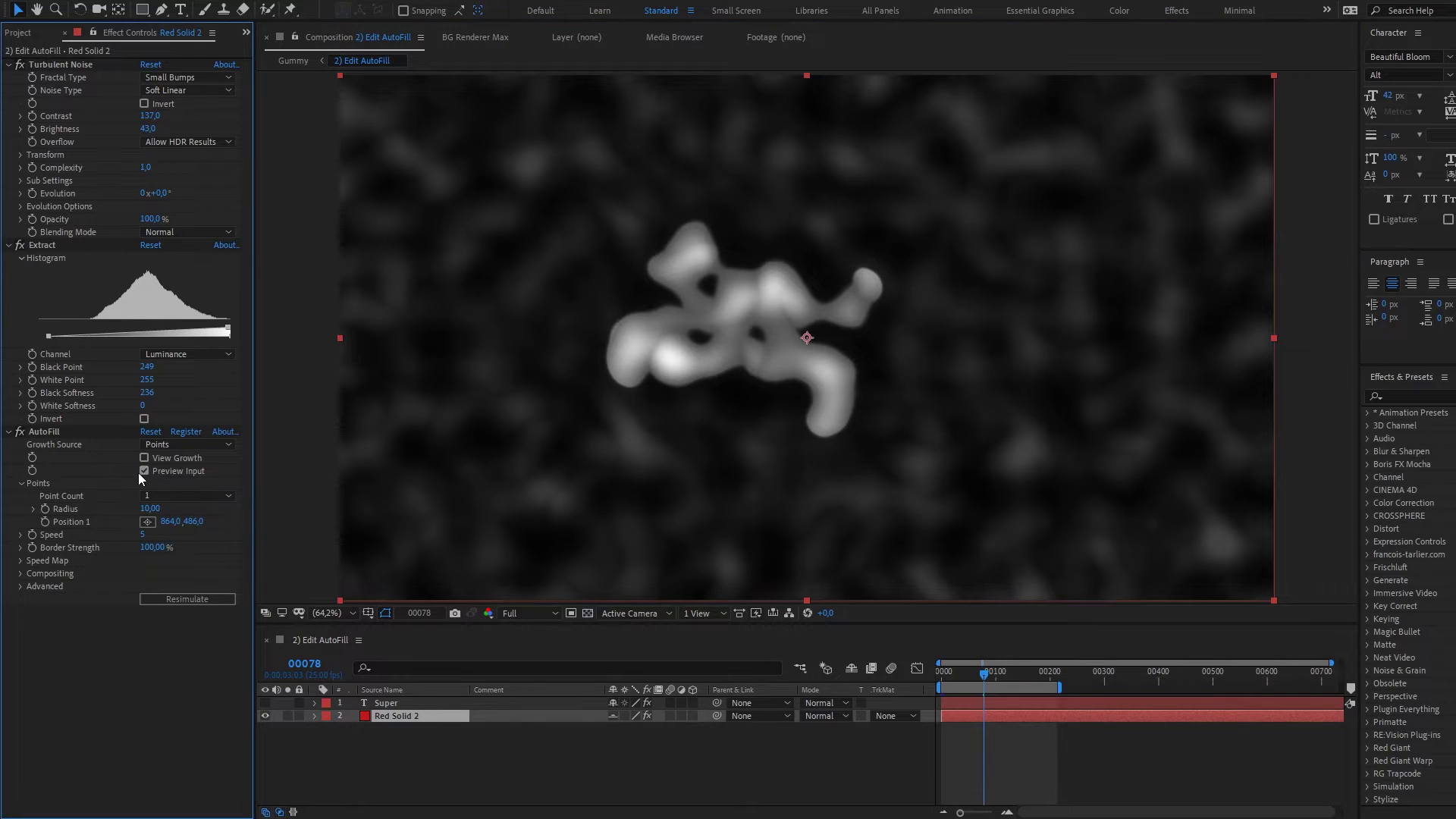
left_click(144, 471)
Step: Preview the blobby growth from frame 0 and scrub through it
left_click(941, 671)
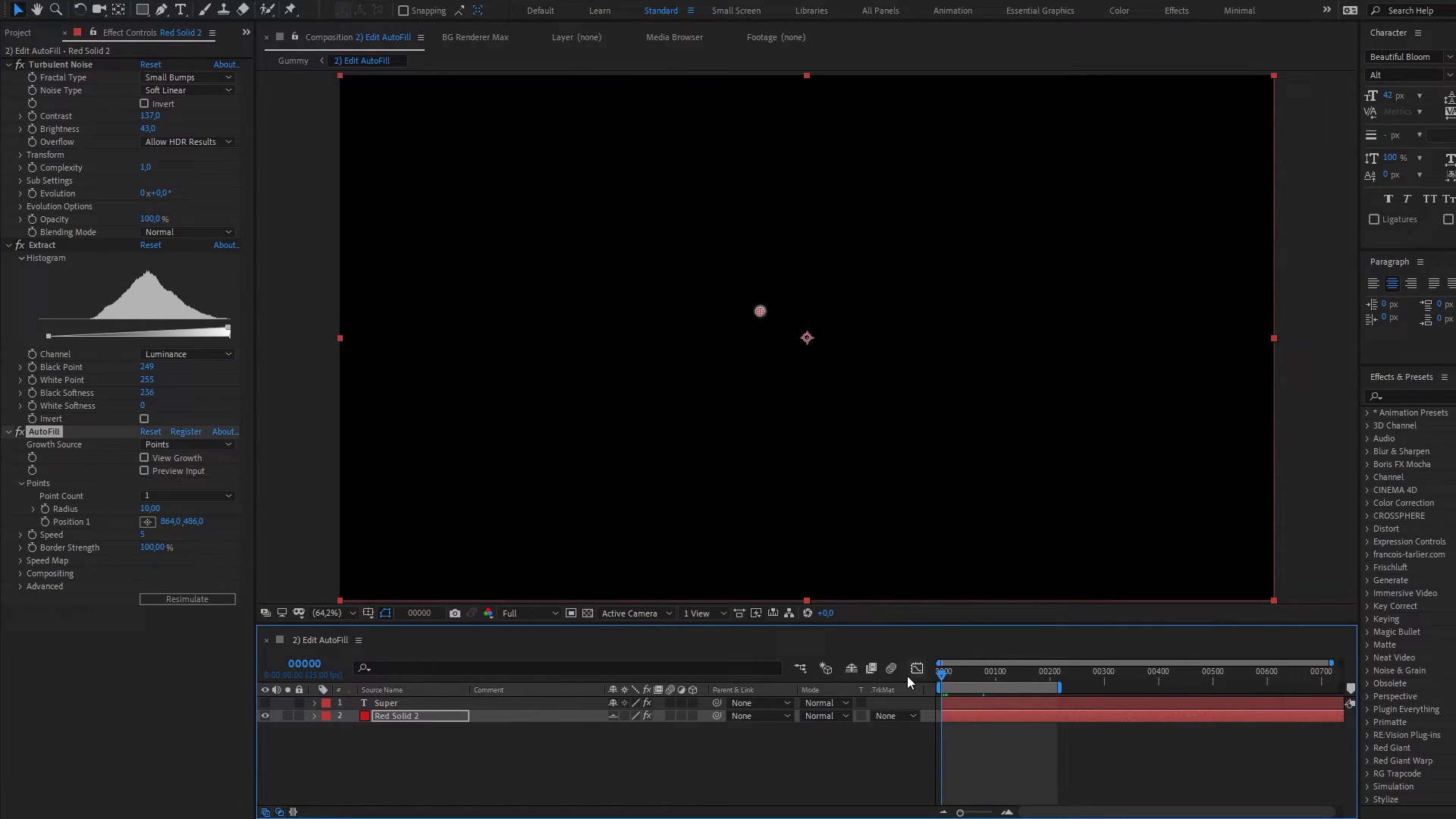
key("space")
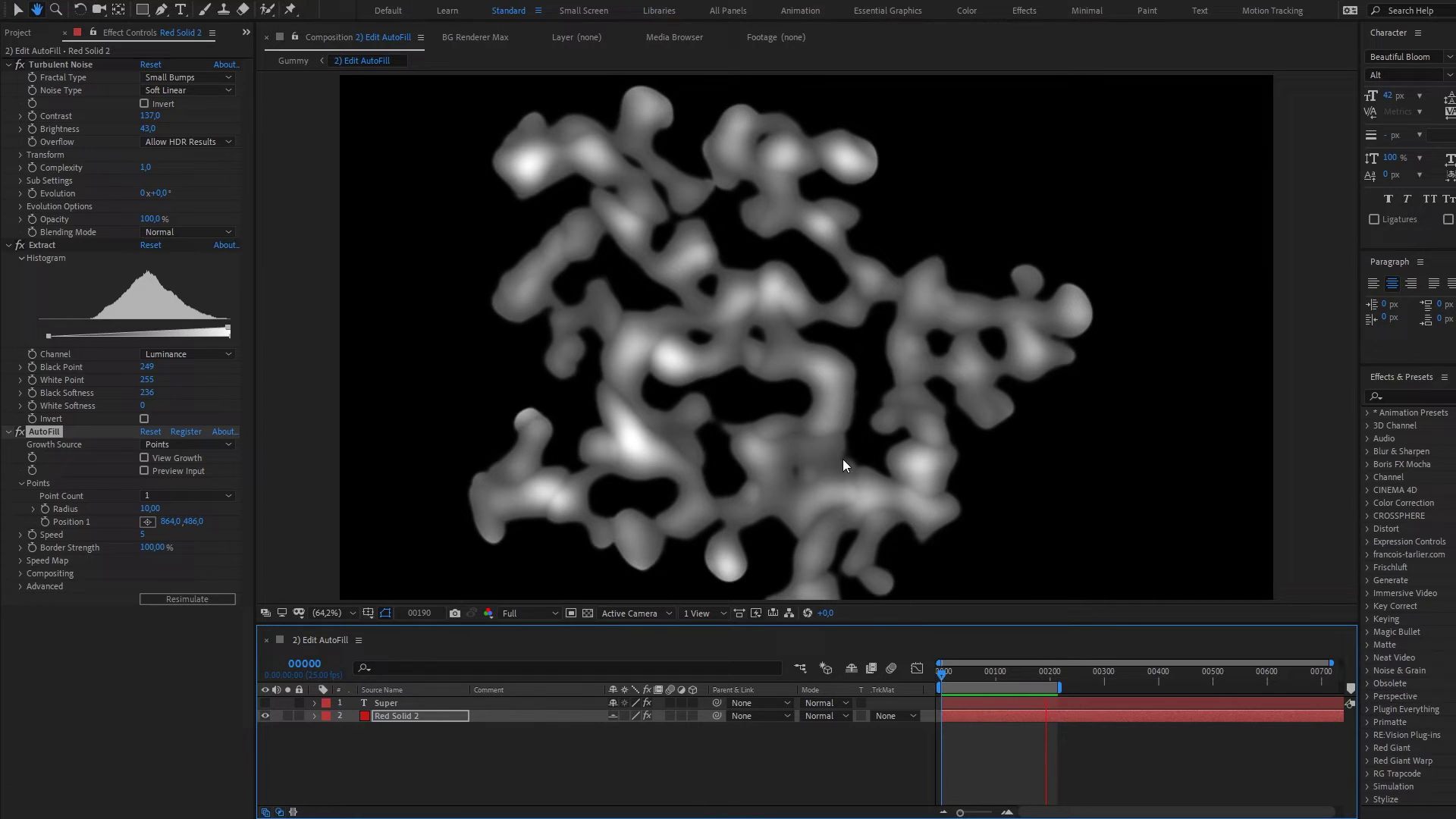
left_click_drag(949, 675, 1027, 672)
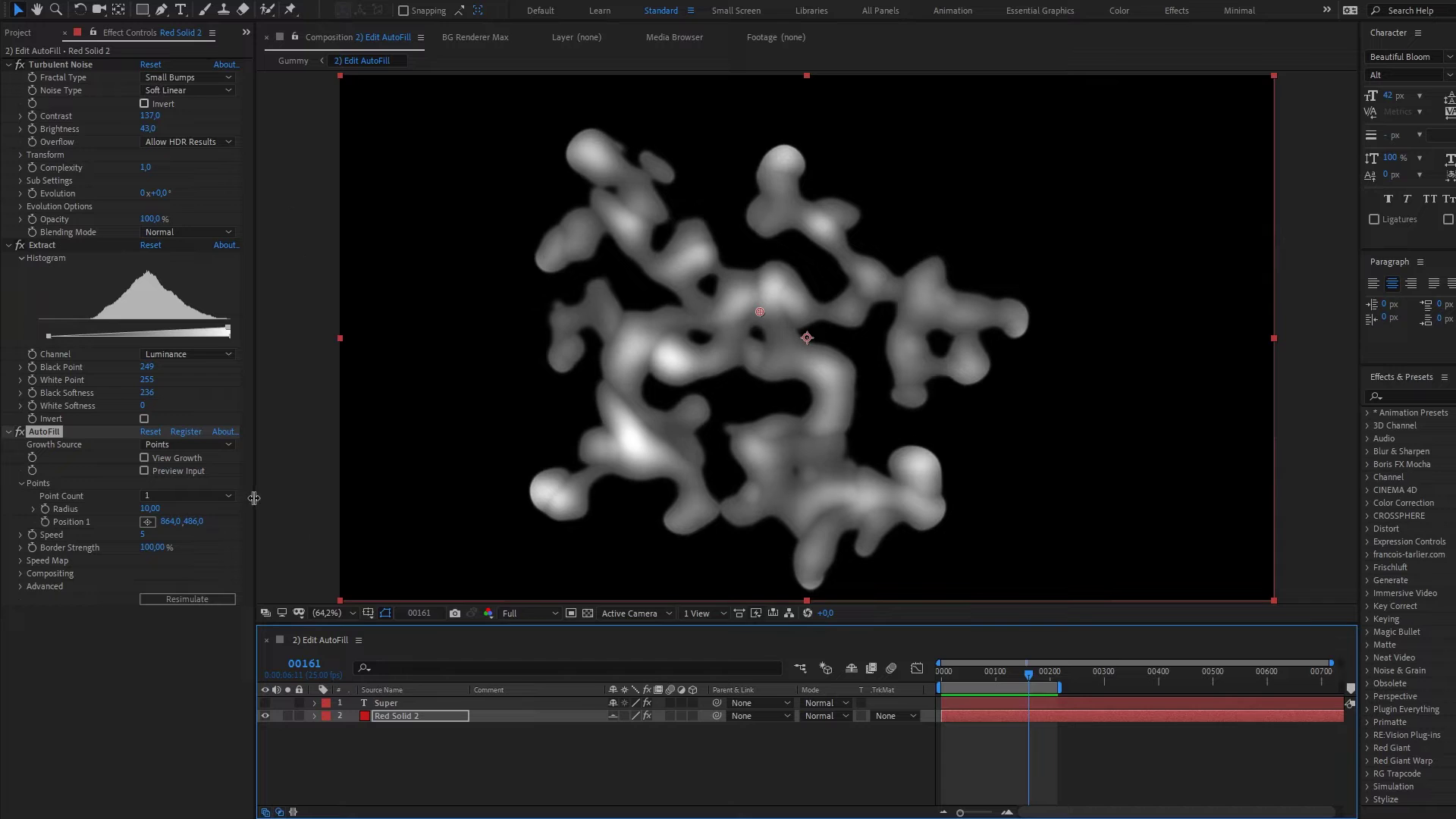
left_click(58, 65)
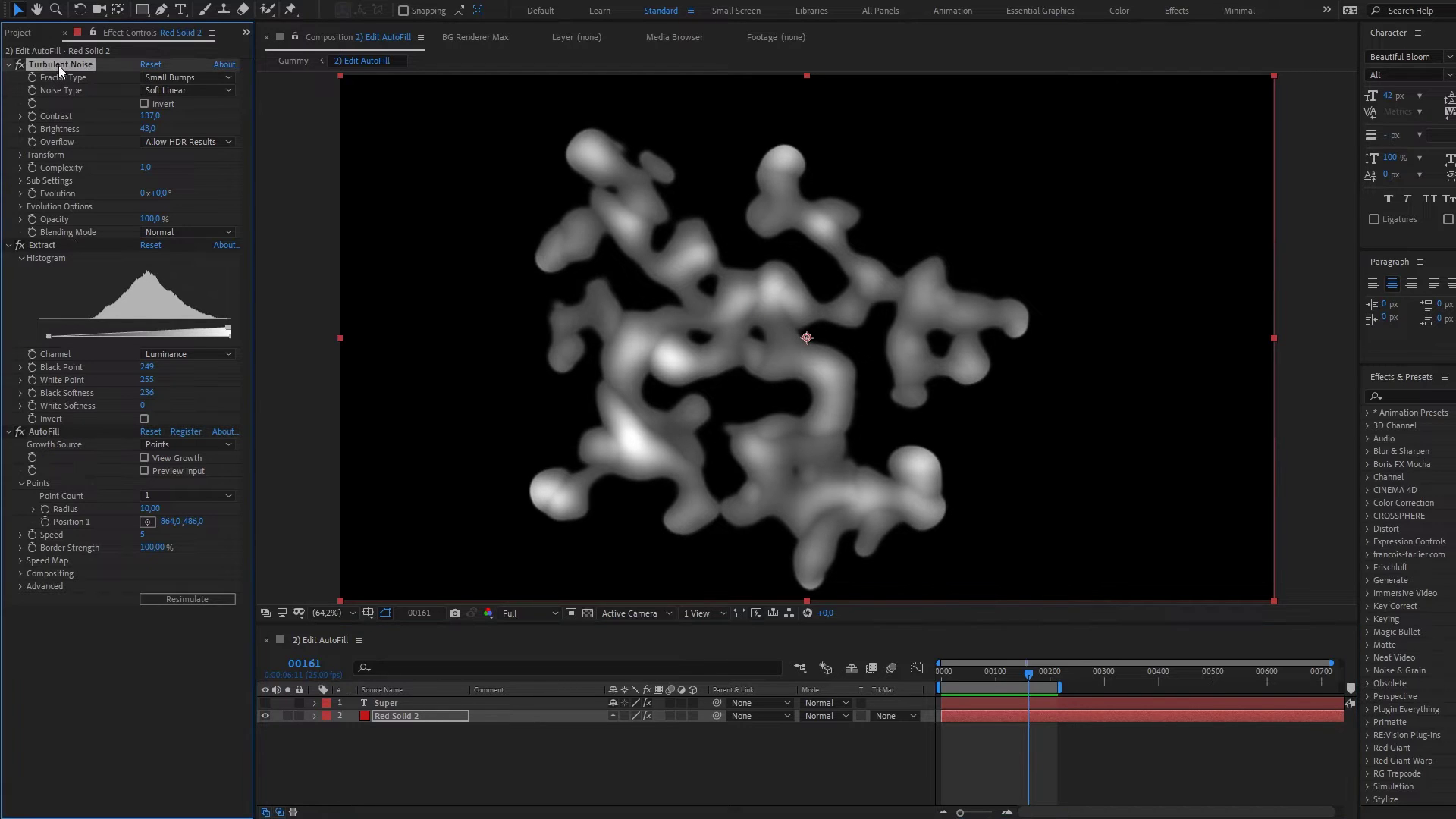
left_click(43, 245)
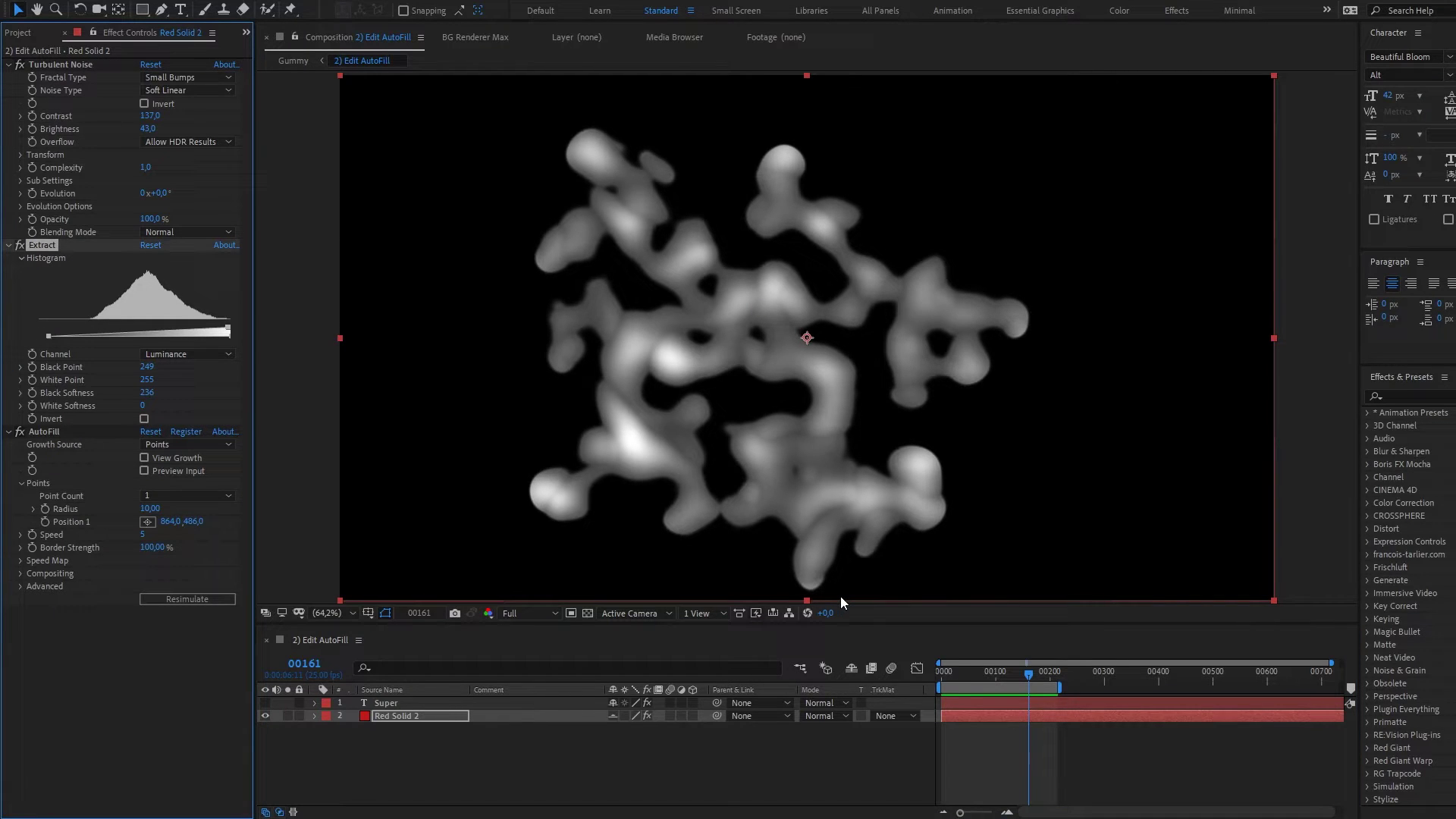
Step: Deselect the Red Solid 2 noise layer and its effect
left_click(811, 770)
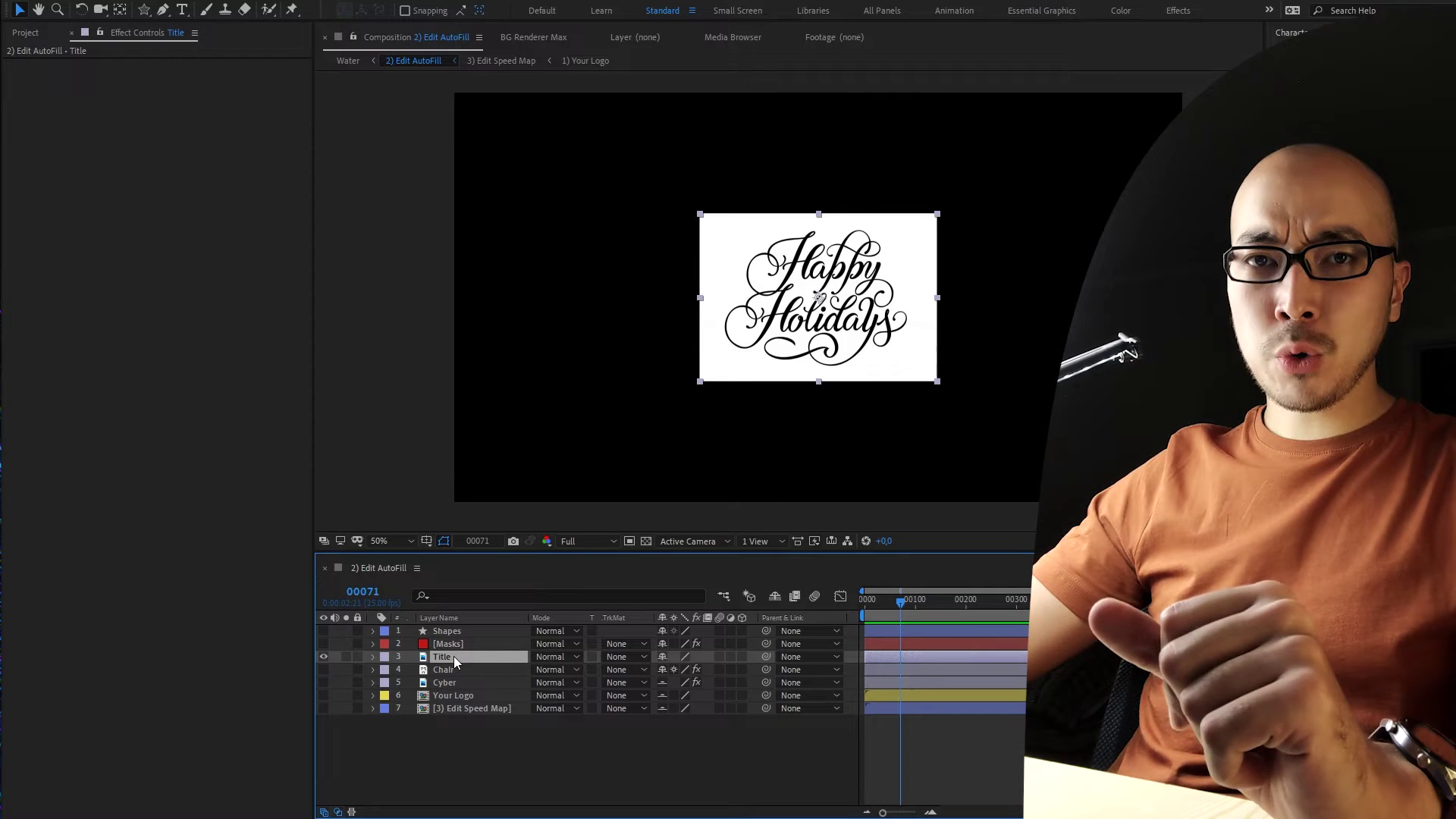
Step: Add a Transform effect to the Title and scale it to 265%
key("s")
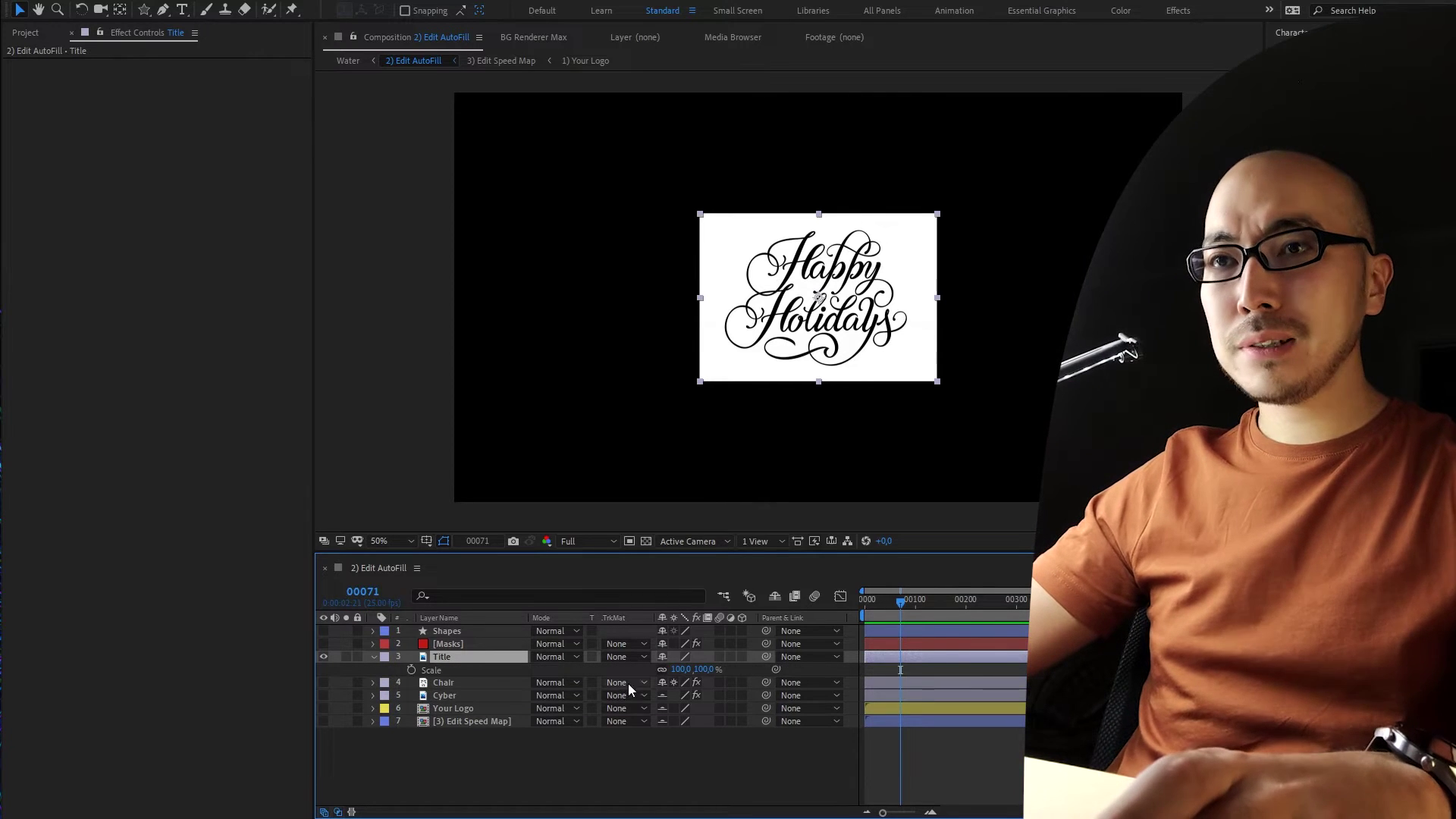
key("ctrl+space")
type("tr")
left_click(640, 673)
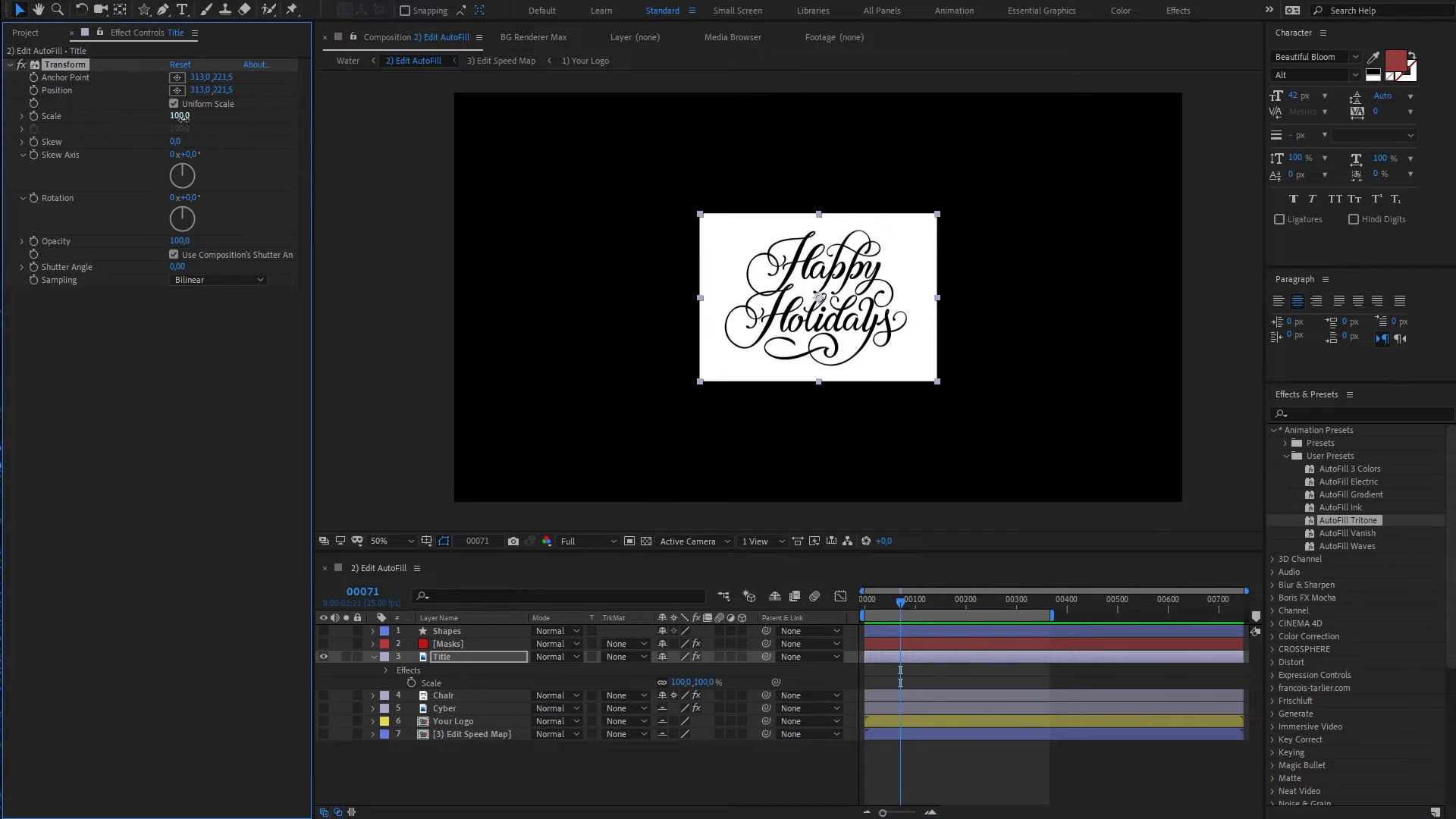
left_click_drag(182, 117, 308, 118)
left_click(184, 357)
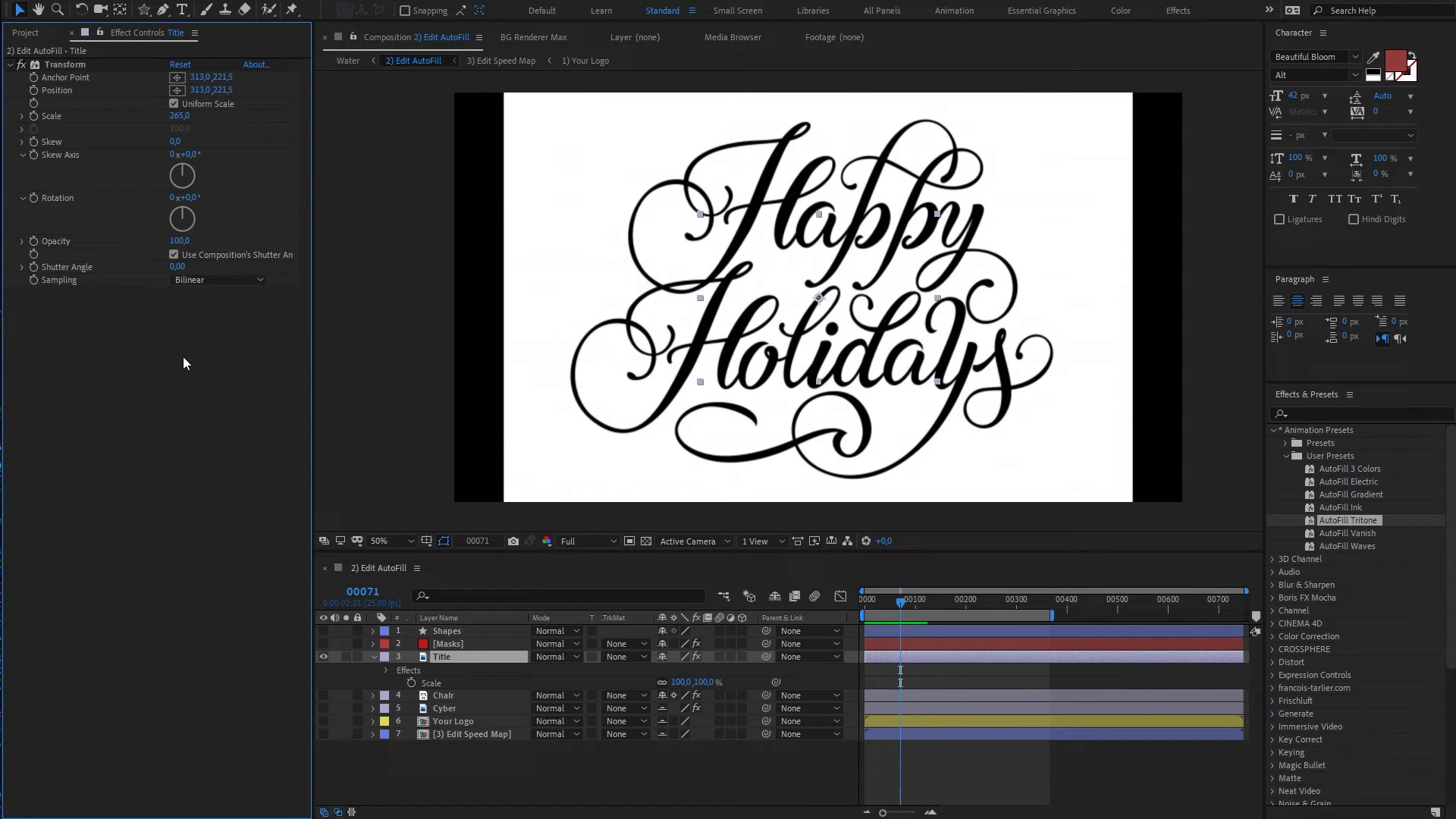
Step: Add Extract with Black Point 45 and White Point 156 to key out the white background
key("ctrl+space")
type("ex")
left_click(180, 356)
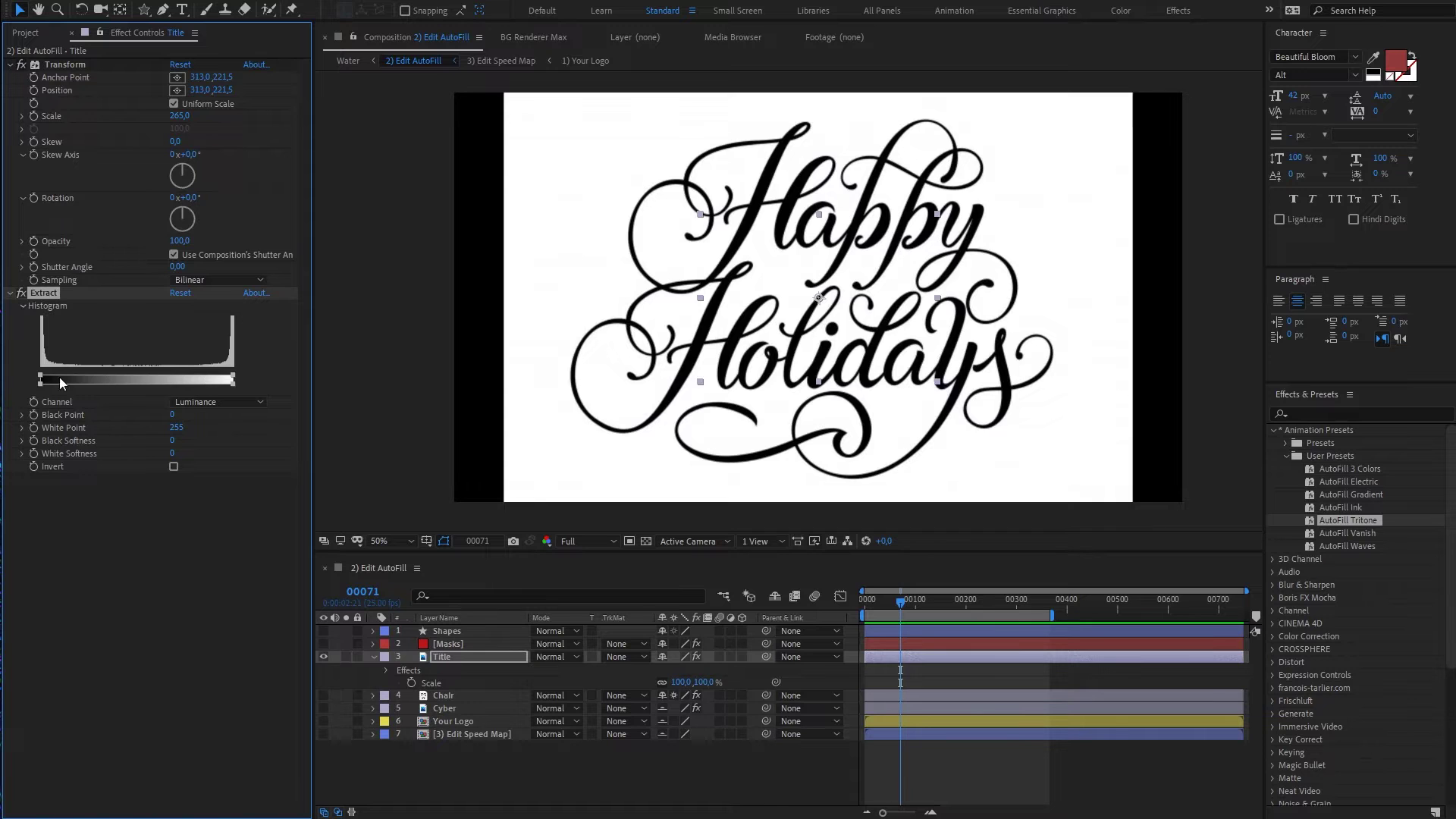
mouse_move(38, 374)
left_mouse_down()
mouse_move(170, 374)
mouse_move(73, 375)
left_mouse_up()
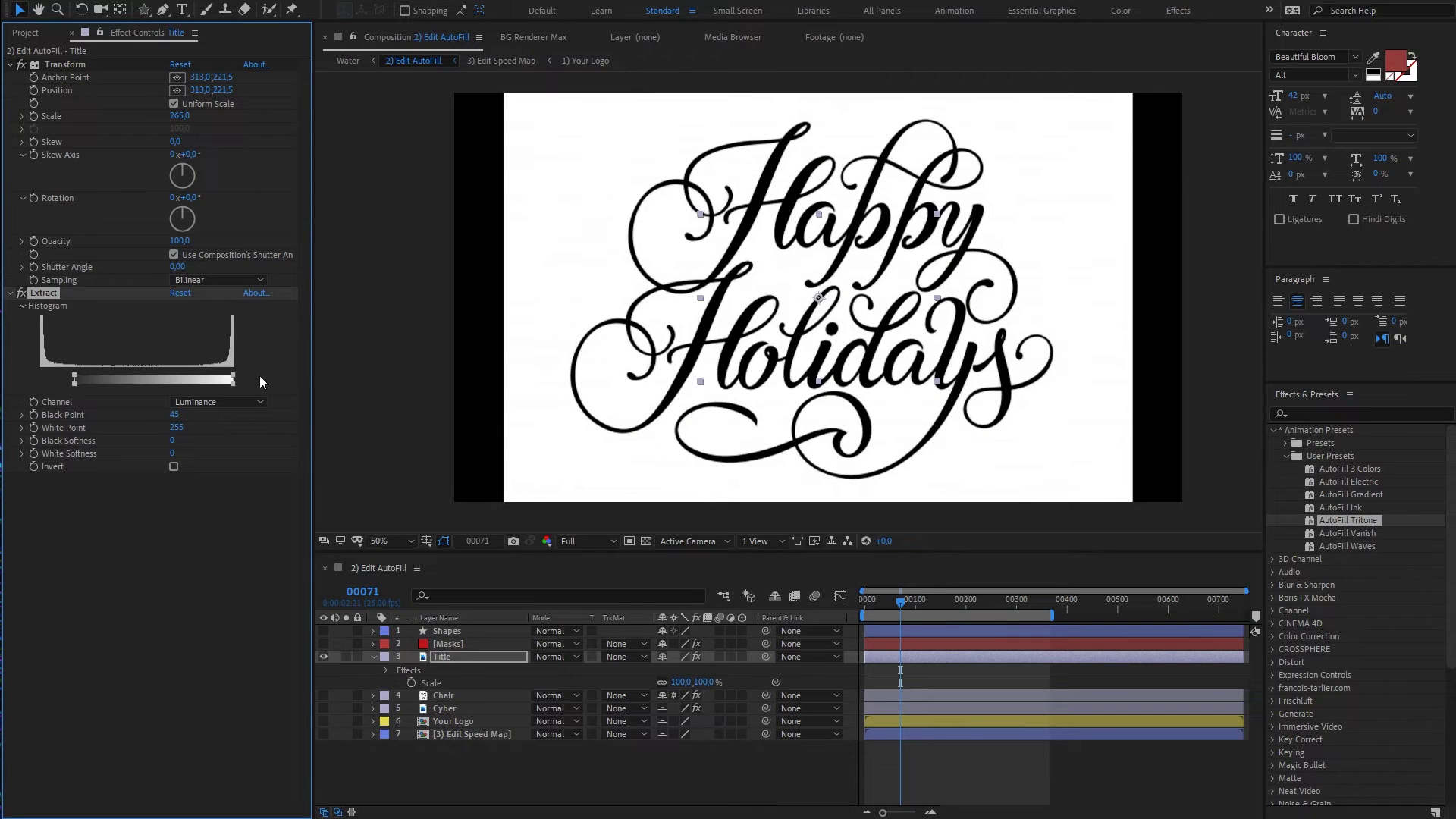
mouse_move(232, 379)
left_mouse_down()
mouse_move(172, 379)
mouse_move(216, 388)
left_mouse_up()
Step: Apply a red Fill and then AutoFill to the title layer
key("ctrl+space")
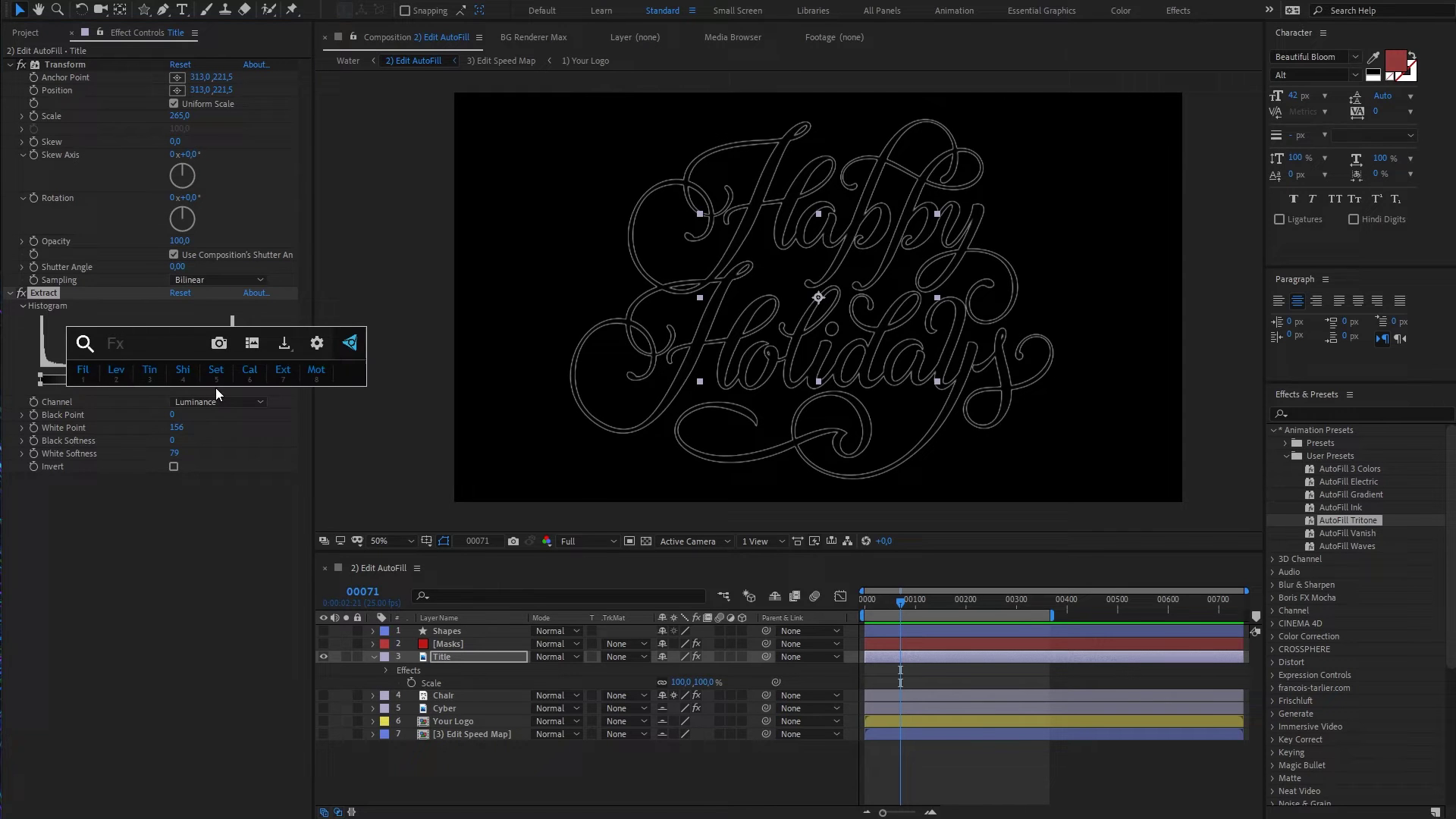
type("f")
left_click(202, 394)
key("ctrl+space")
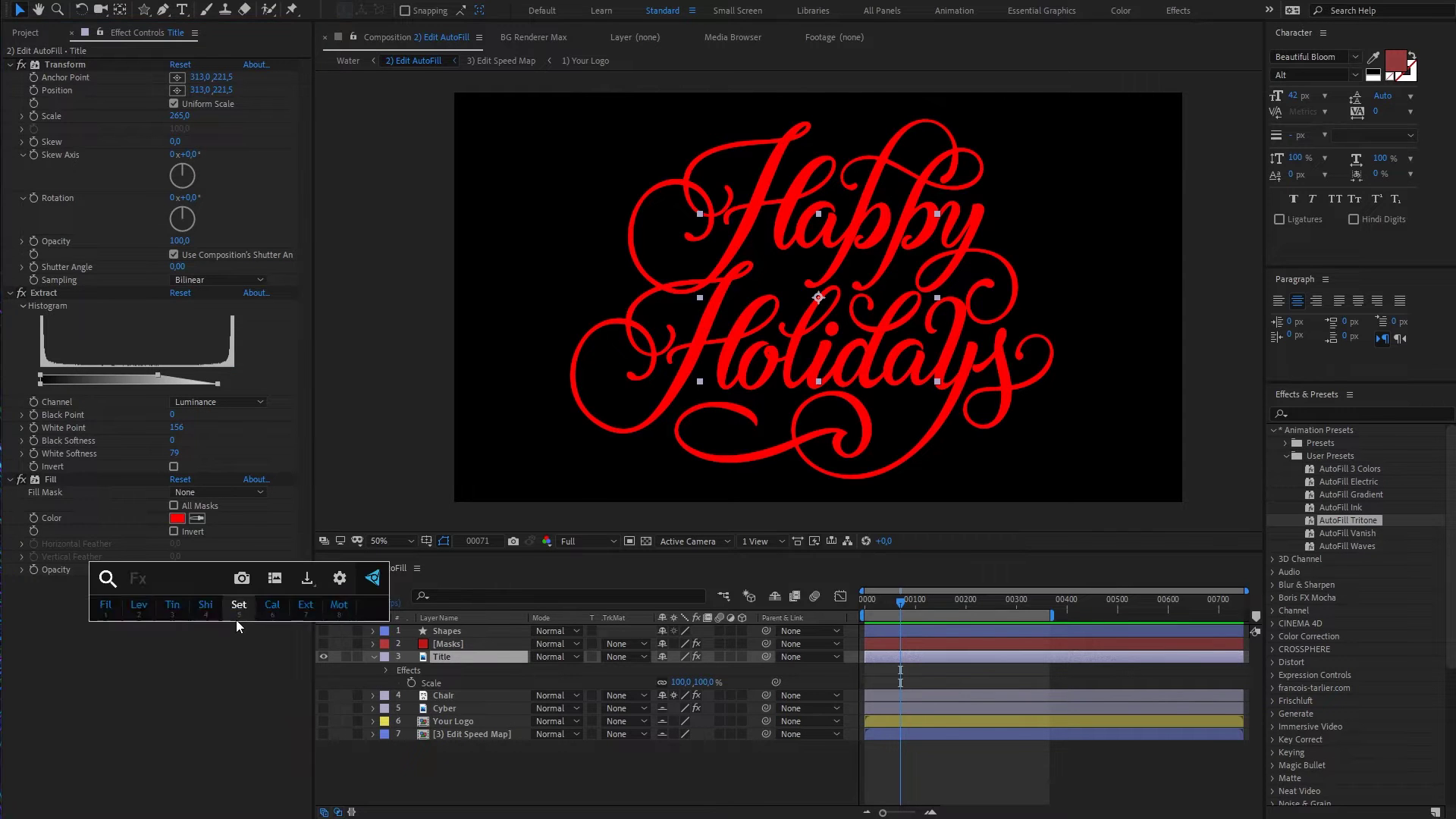
type("a")
left_click(161, 621)
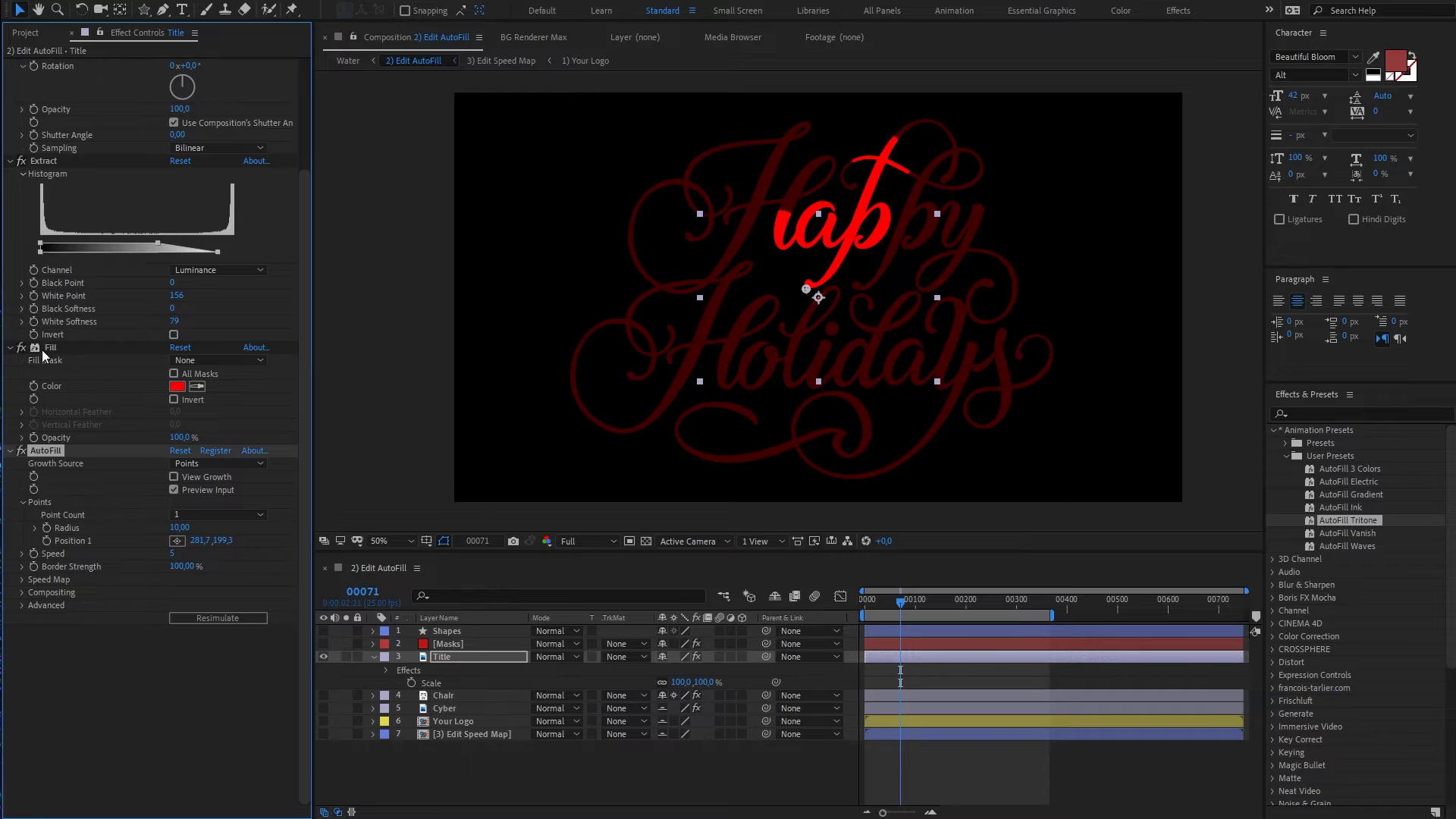
Step: Move AutoFill's Position 1 to 203.7, 101.4 at the top of the H
left_click(10, 348, "ctrl")
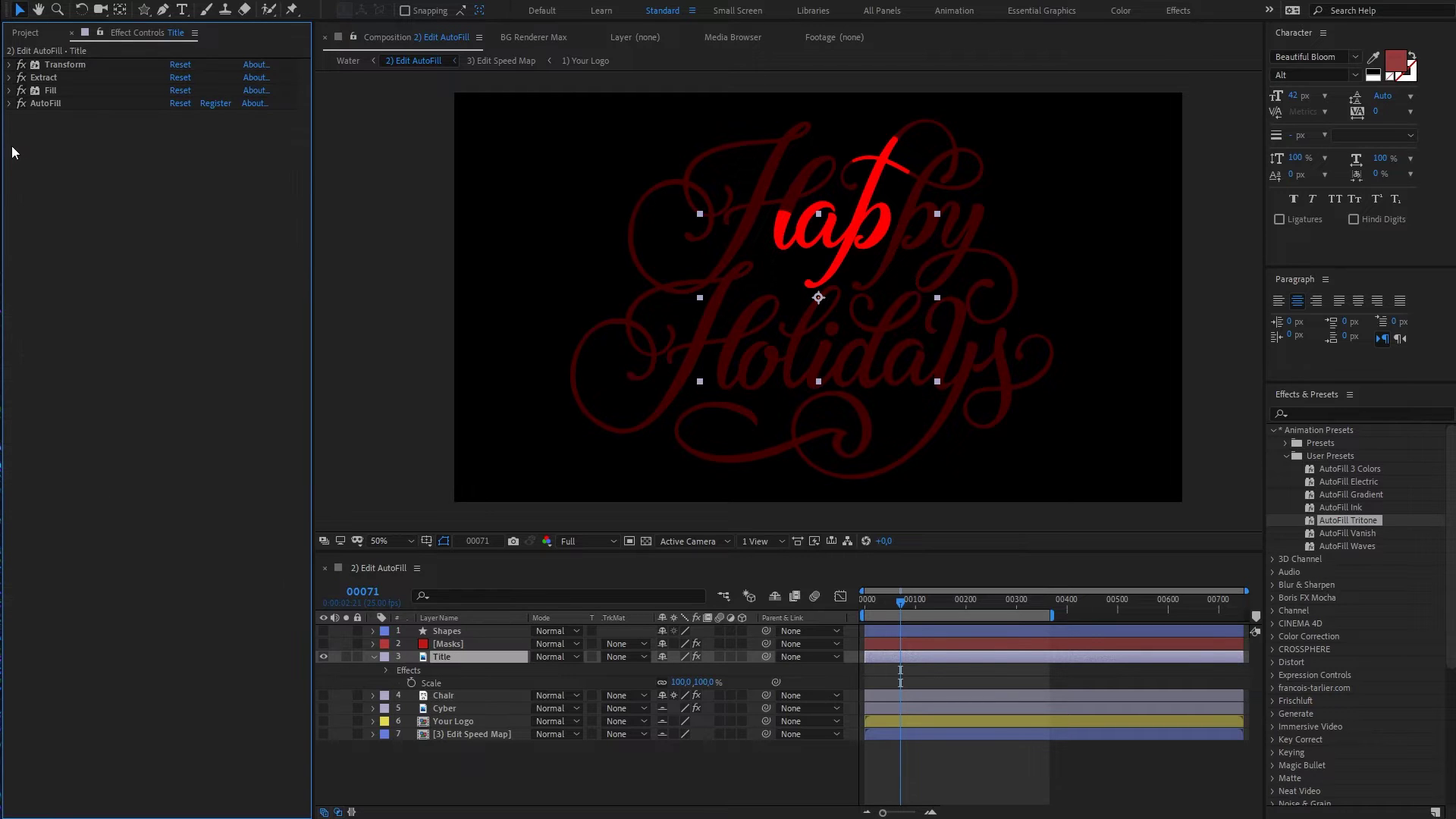
left_click(9, 103)
left_click(42, 103)
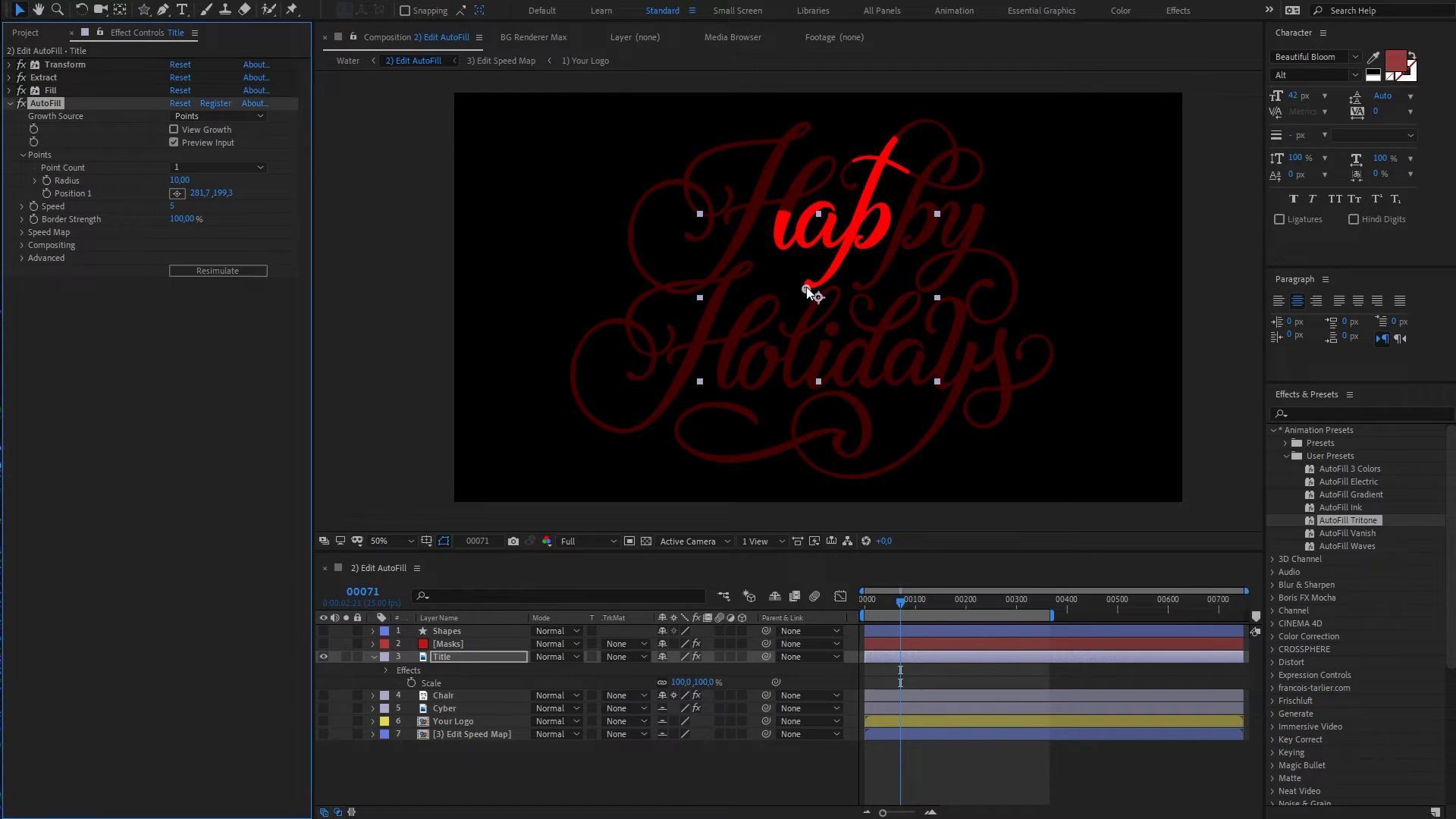
left_click_drag(808, 291, 777, 253)
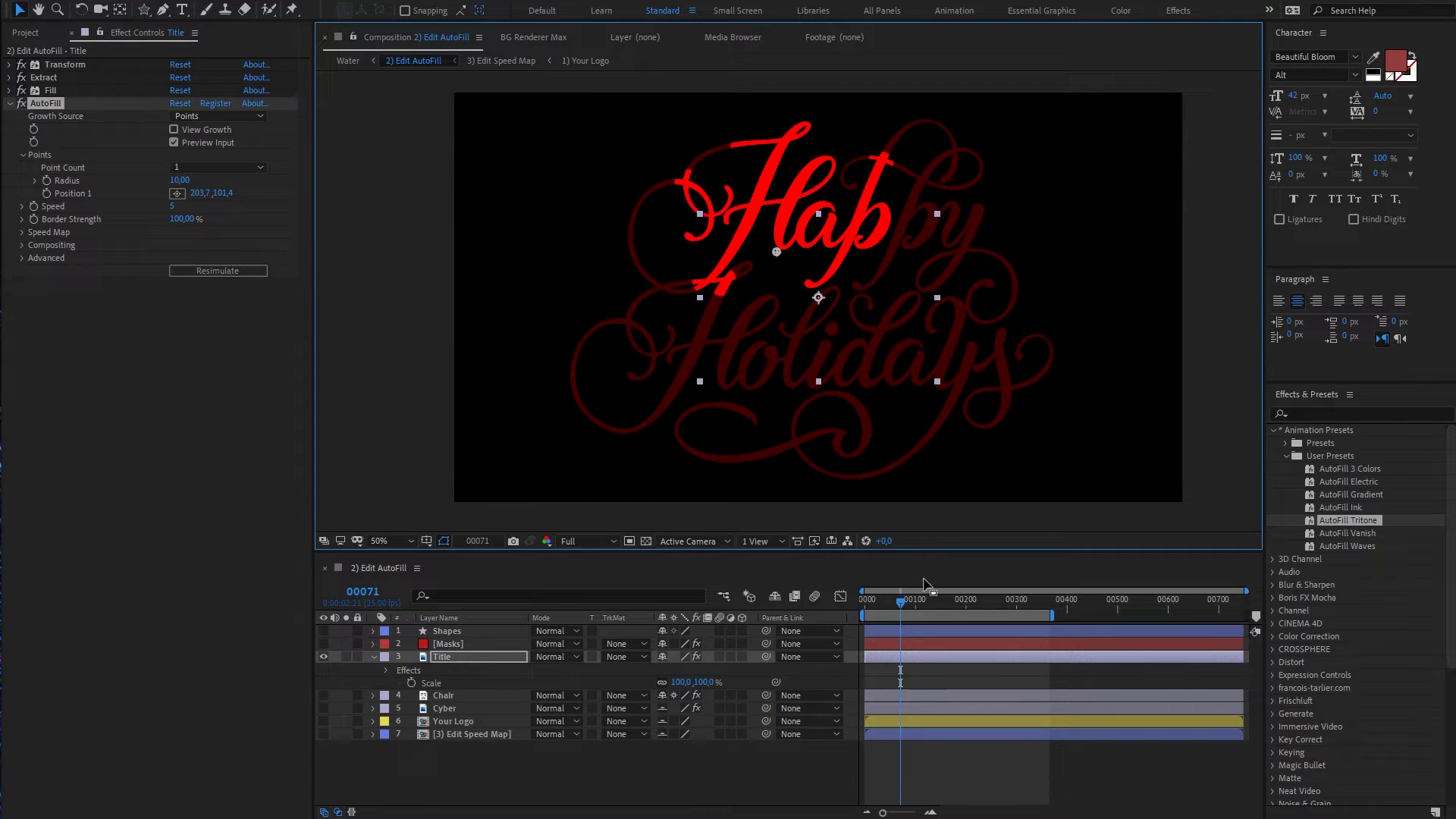
key("Home")
Step: Play the red title reveal, then turn on the transparency grid
key("space")
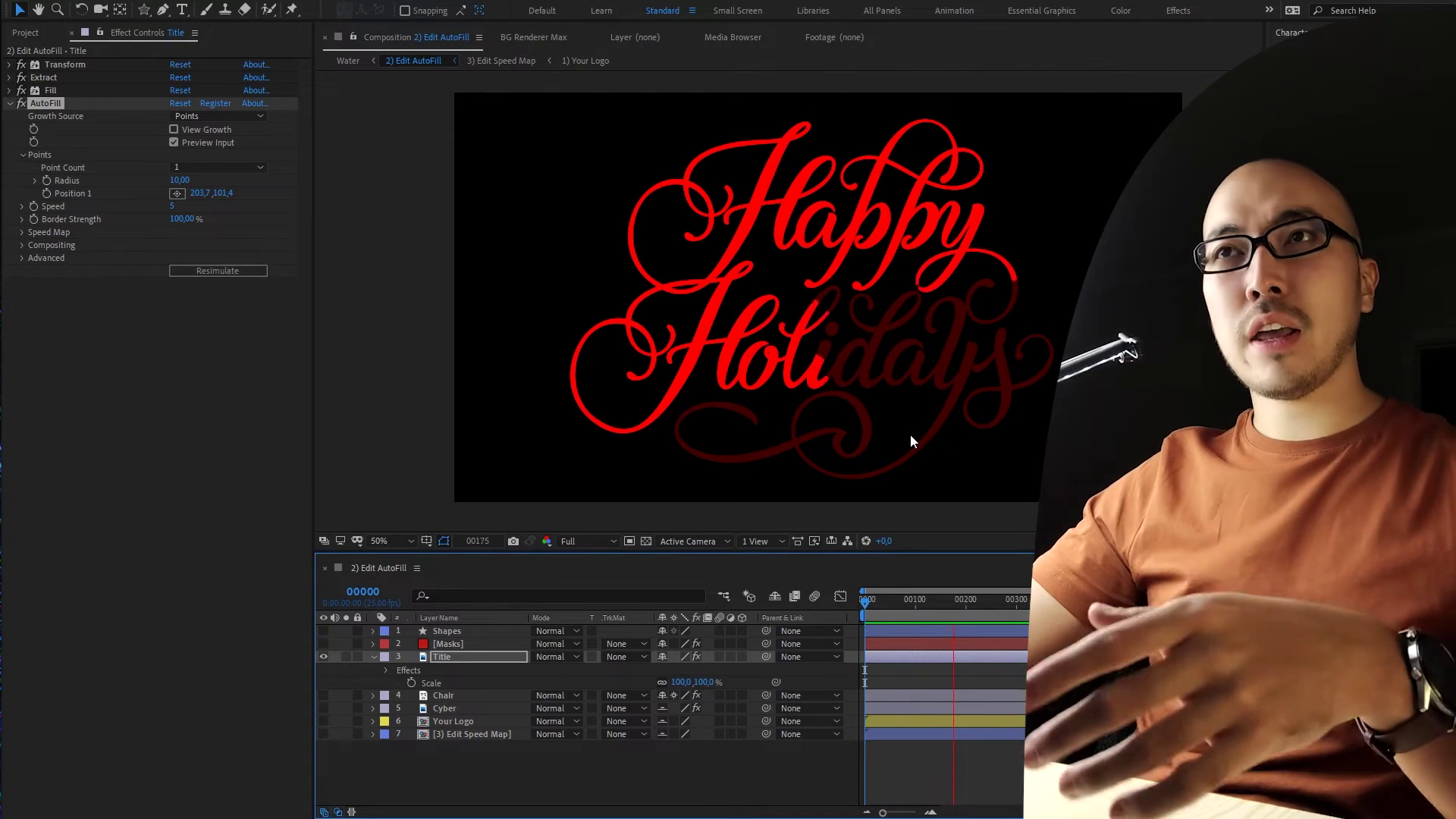
key("space")
left_click(646, 540)
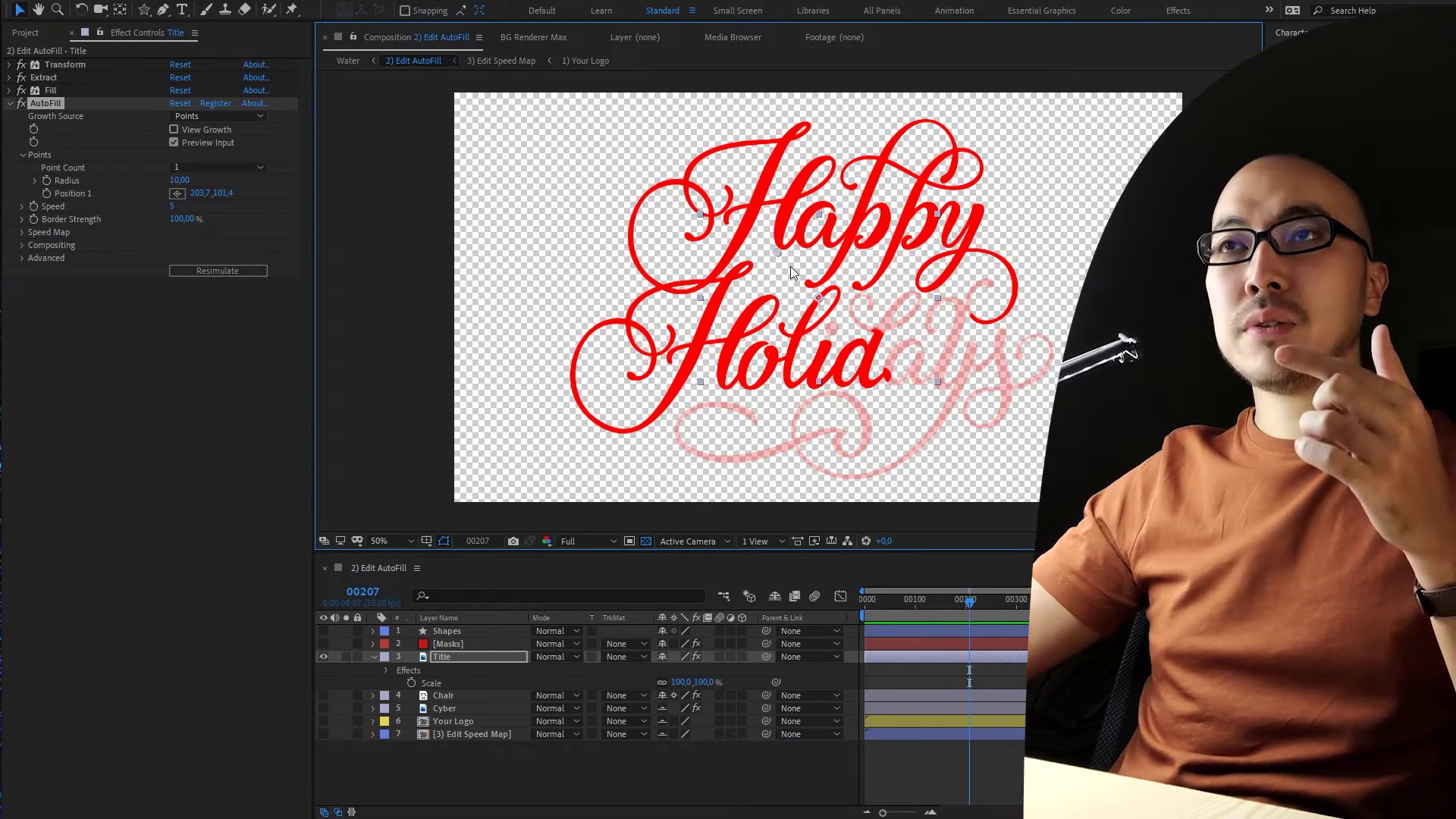
Step: Scrub to frame 69 and zoom in to inspect the red stroke filling 'Hap'
mouse_move(969, 599)
left_mouse_down()
mouse_move(875, 609)
mouse_move(900, 604)
left_mouse_up()
key("slash")
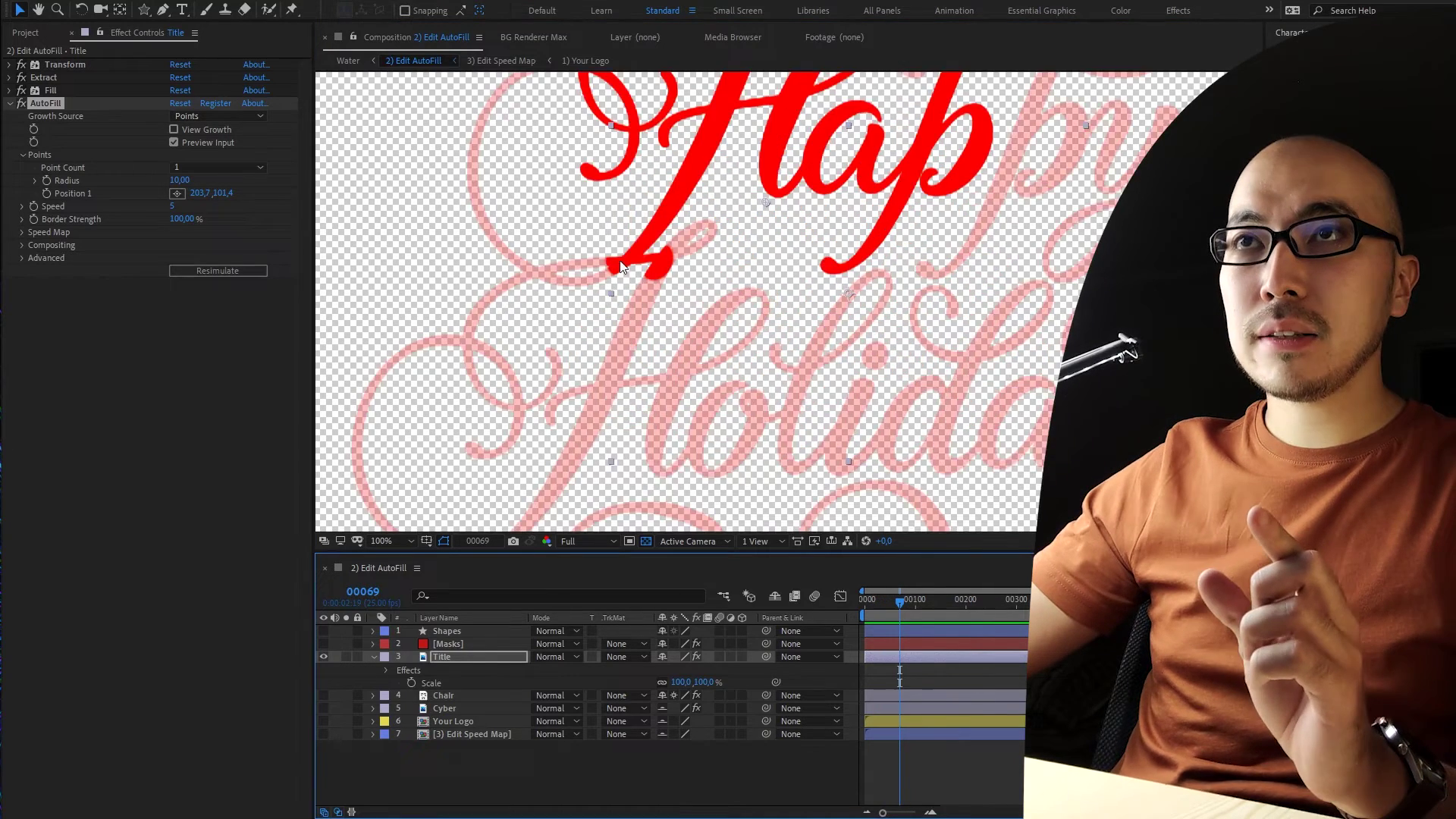
scroll(620, 266, "up", 1)
left_click_drag(620, 265, 806, 299)
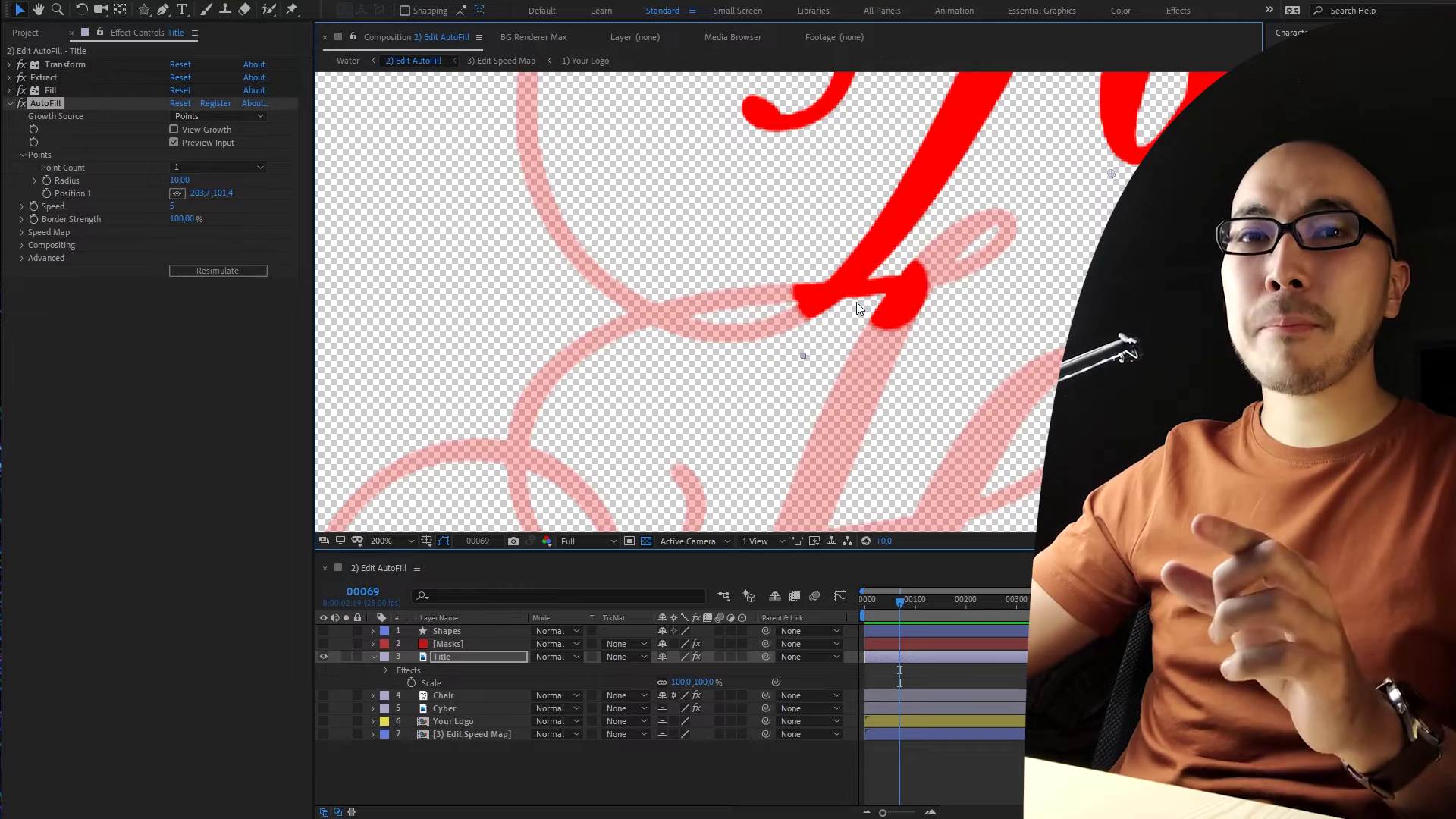
scroll(857, 303, "down", 2)
scroll(842, 326, "up", 1)
scroll(826, 357, "down", 1)
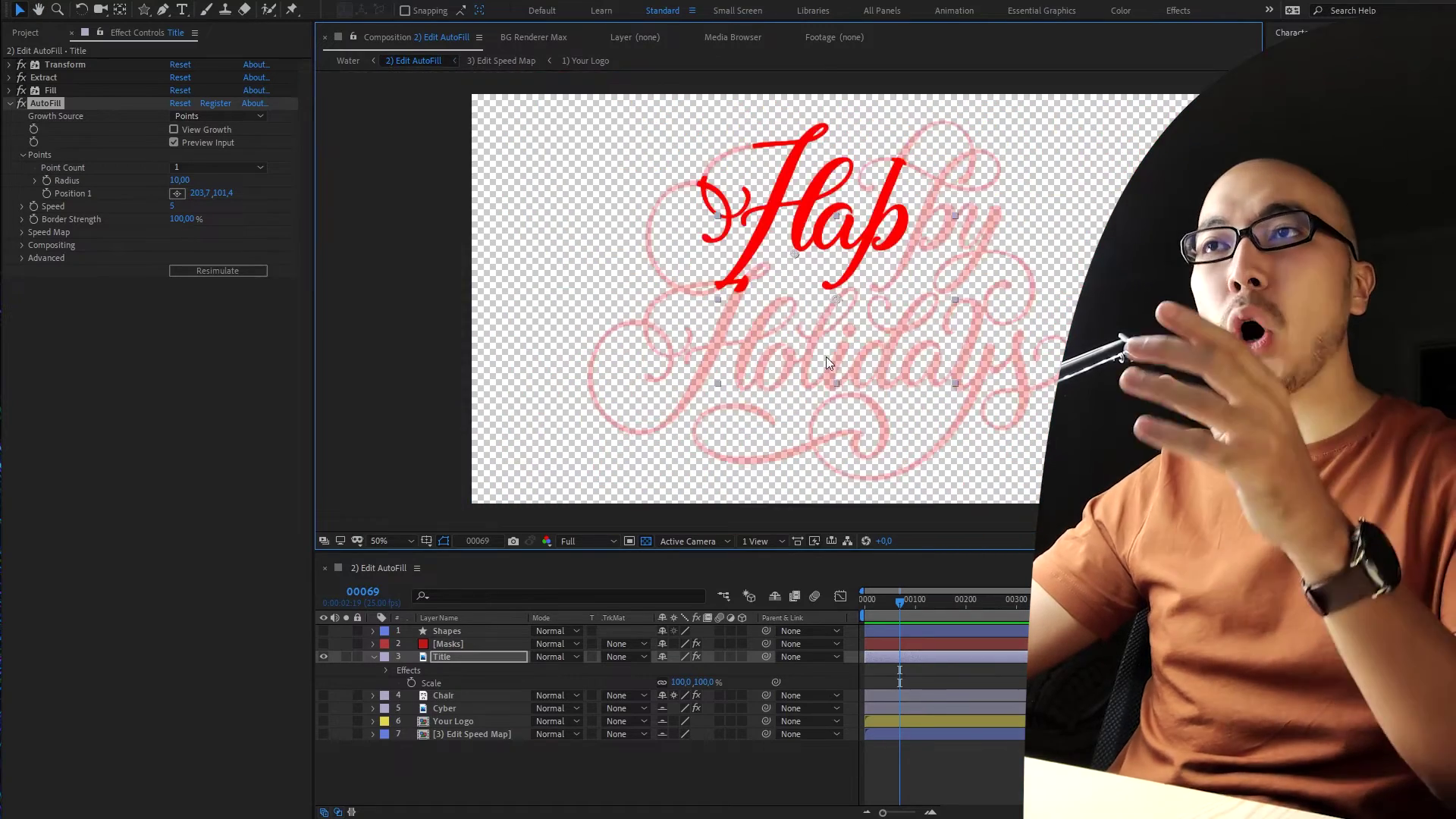
scroll(827, 355, "up", 2)
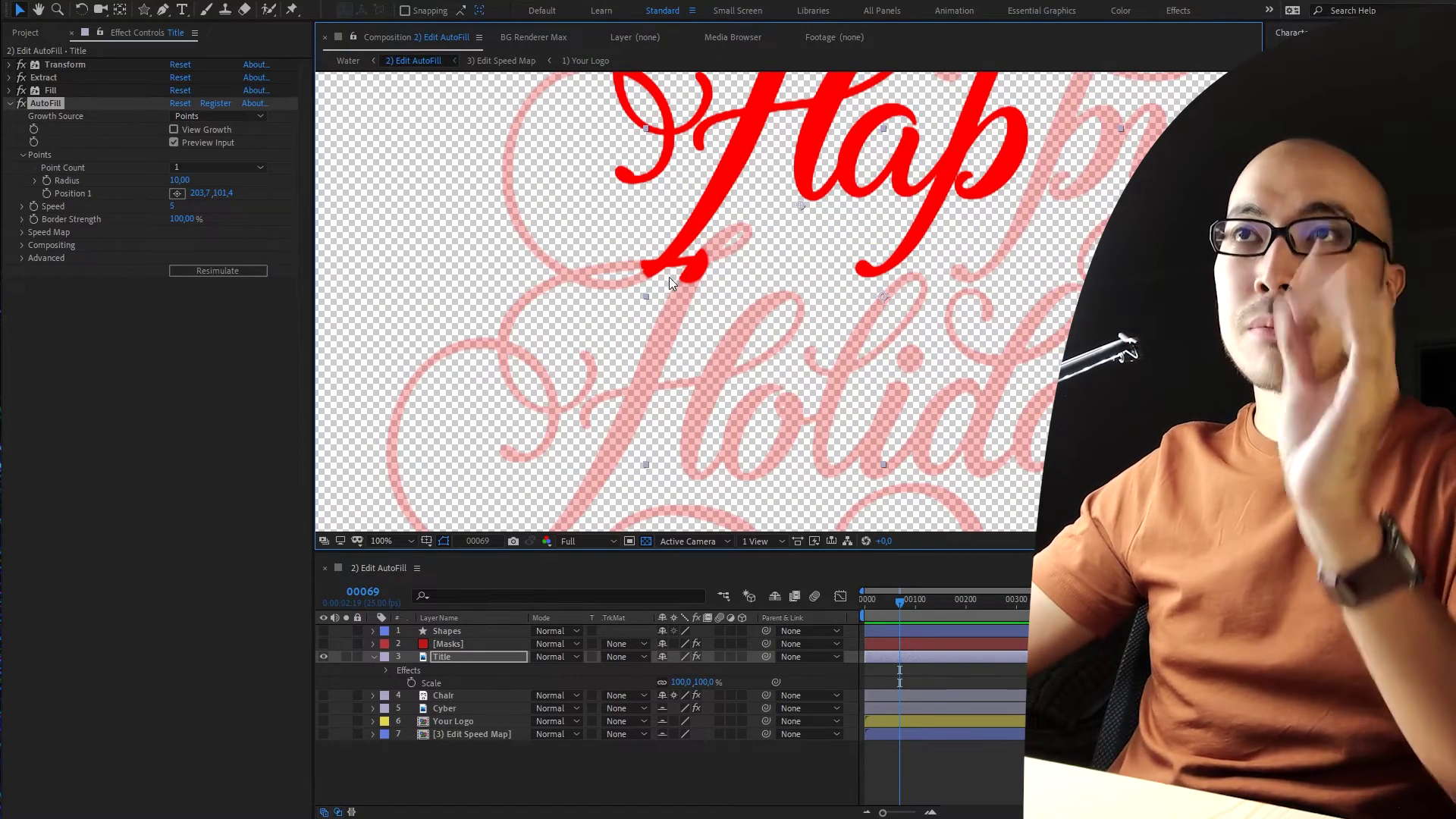
scroll(753, 321, "down", 2)
scroll(799, 352, "up", 2)
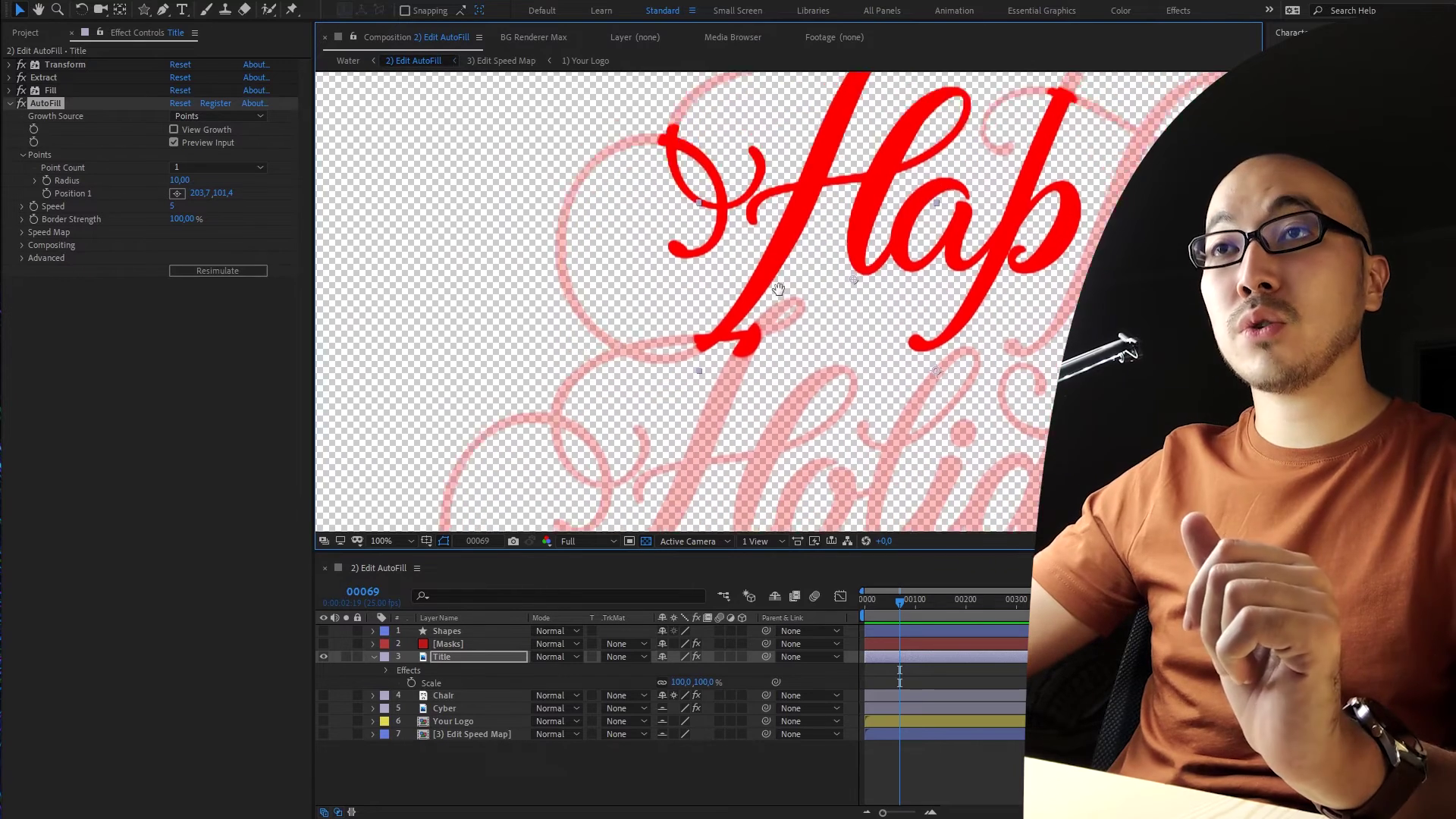
left_click_drag(779, 289, 763, 265)
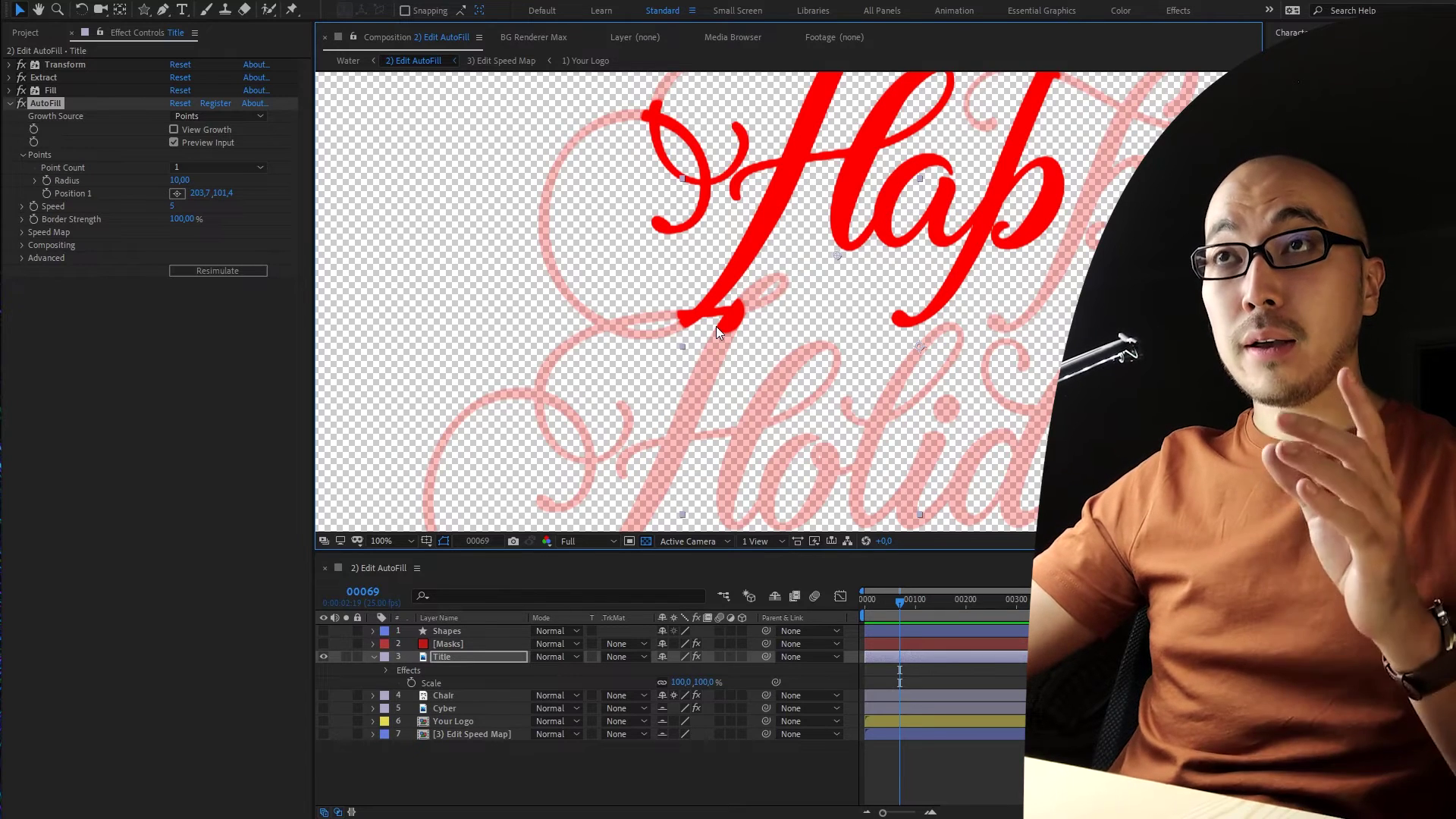
scroll(721, 331, "right", 5)
scroll(720, 331, "up", 3)
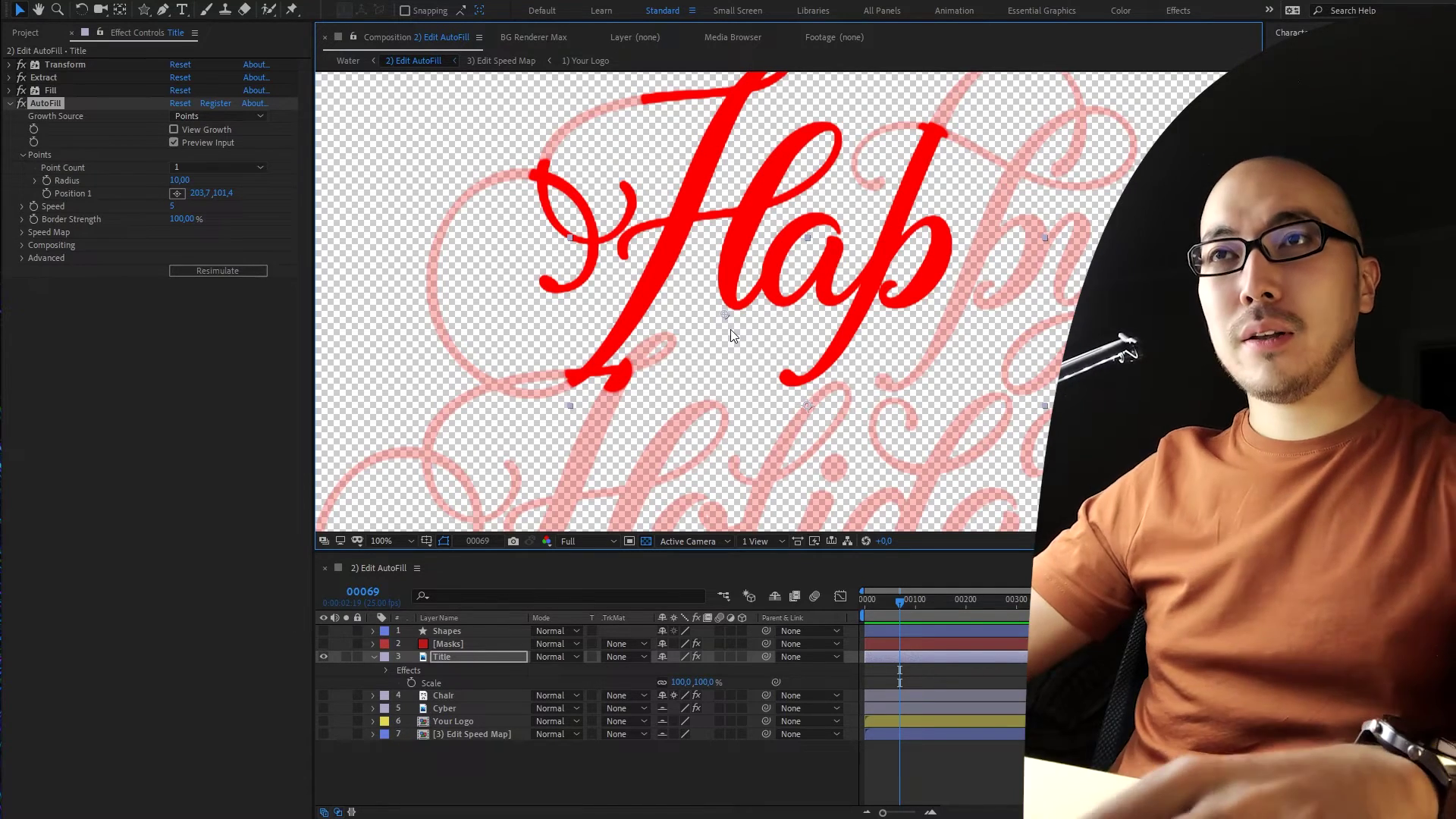
scroll(783, 351, "down", 2)
scroll(837, 322, "up", 2)
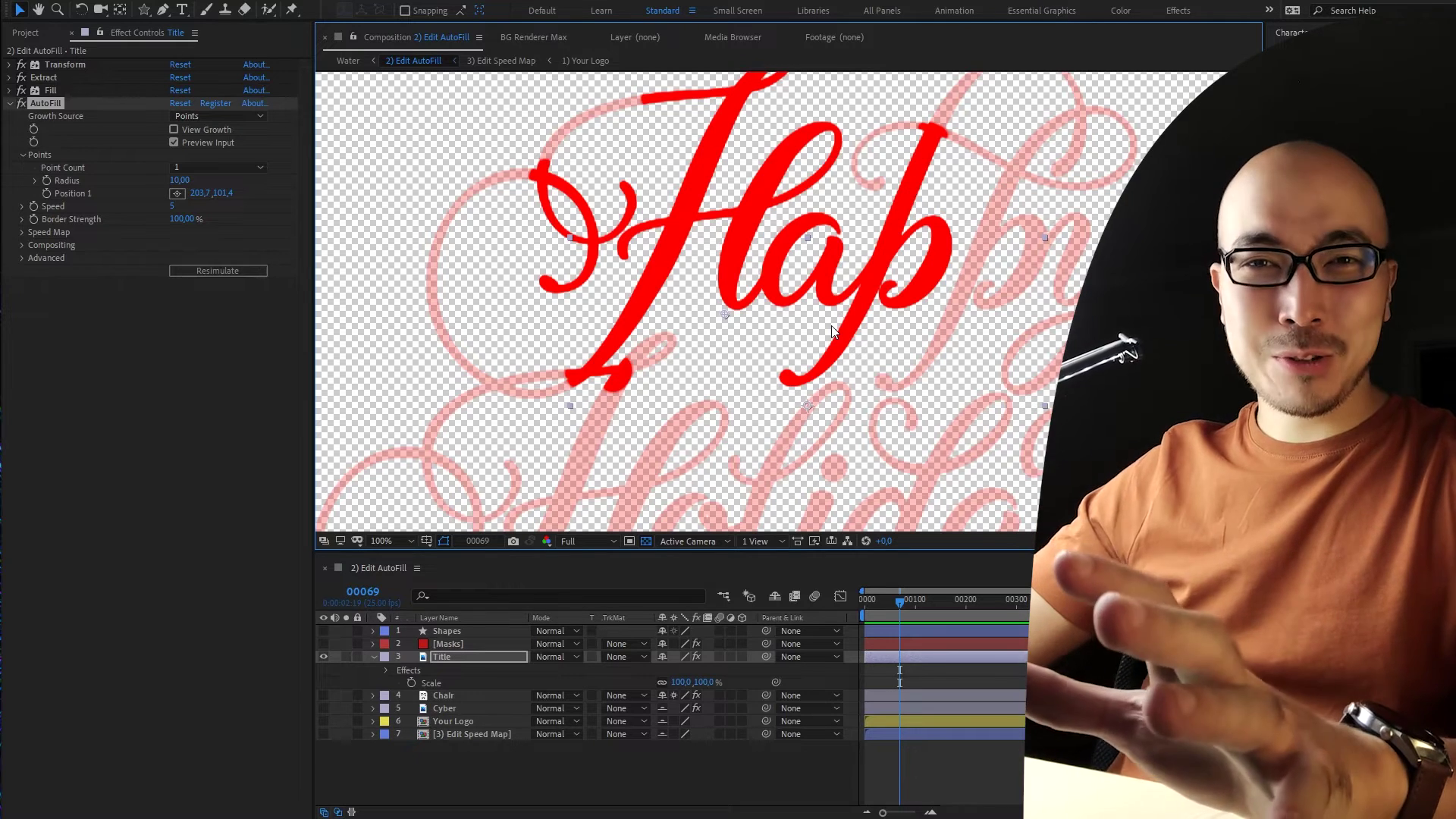
scroll(893, 252, "down", 2)
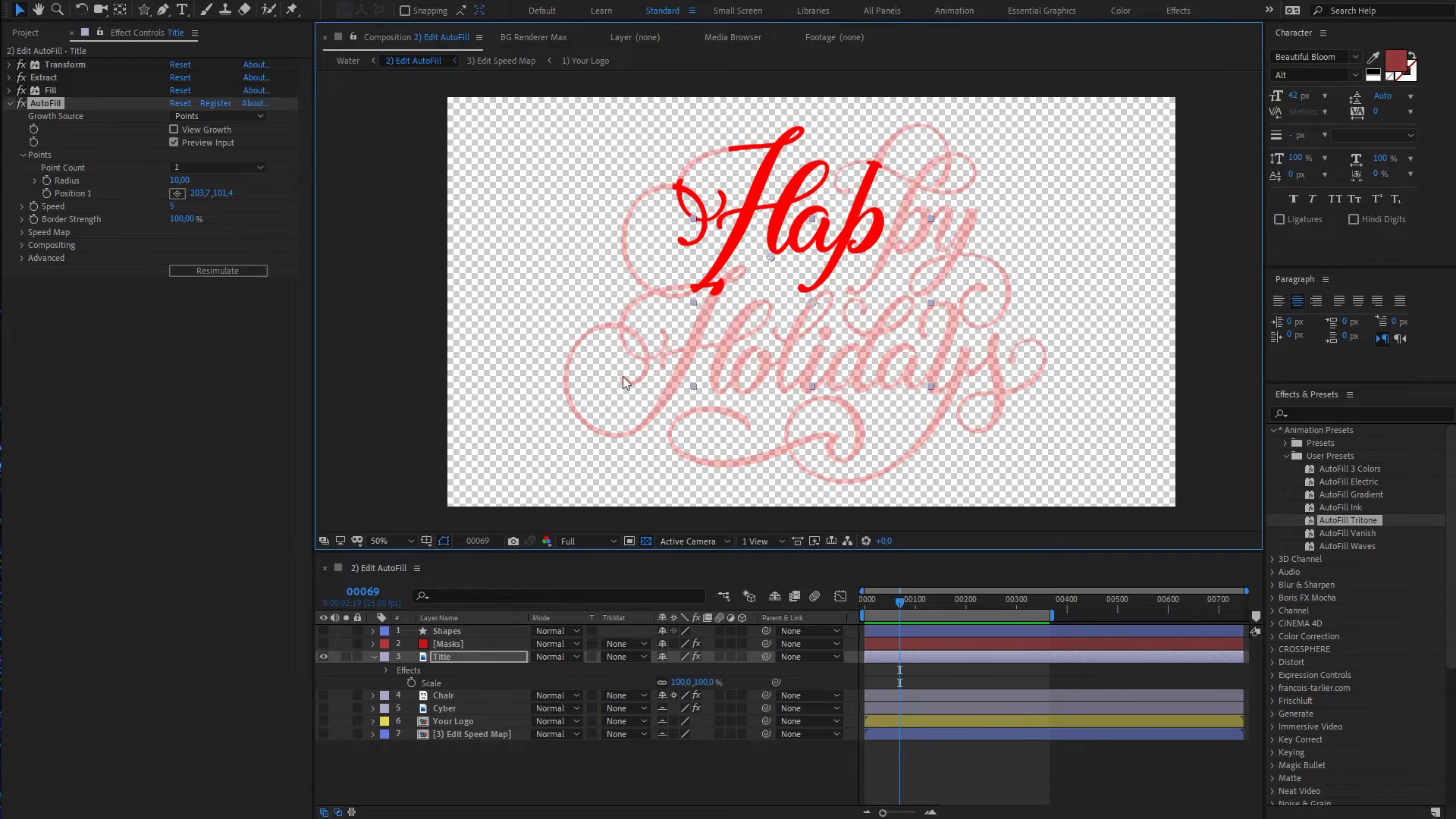
Step: Turn off Preview Input and the transparency grid, and move the fill start onto 'Holidays'
left_click(209, 143)
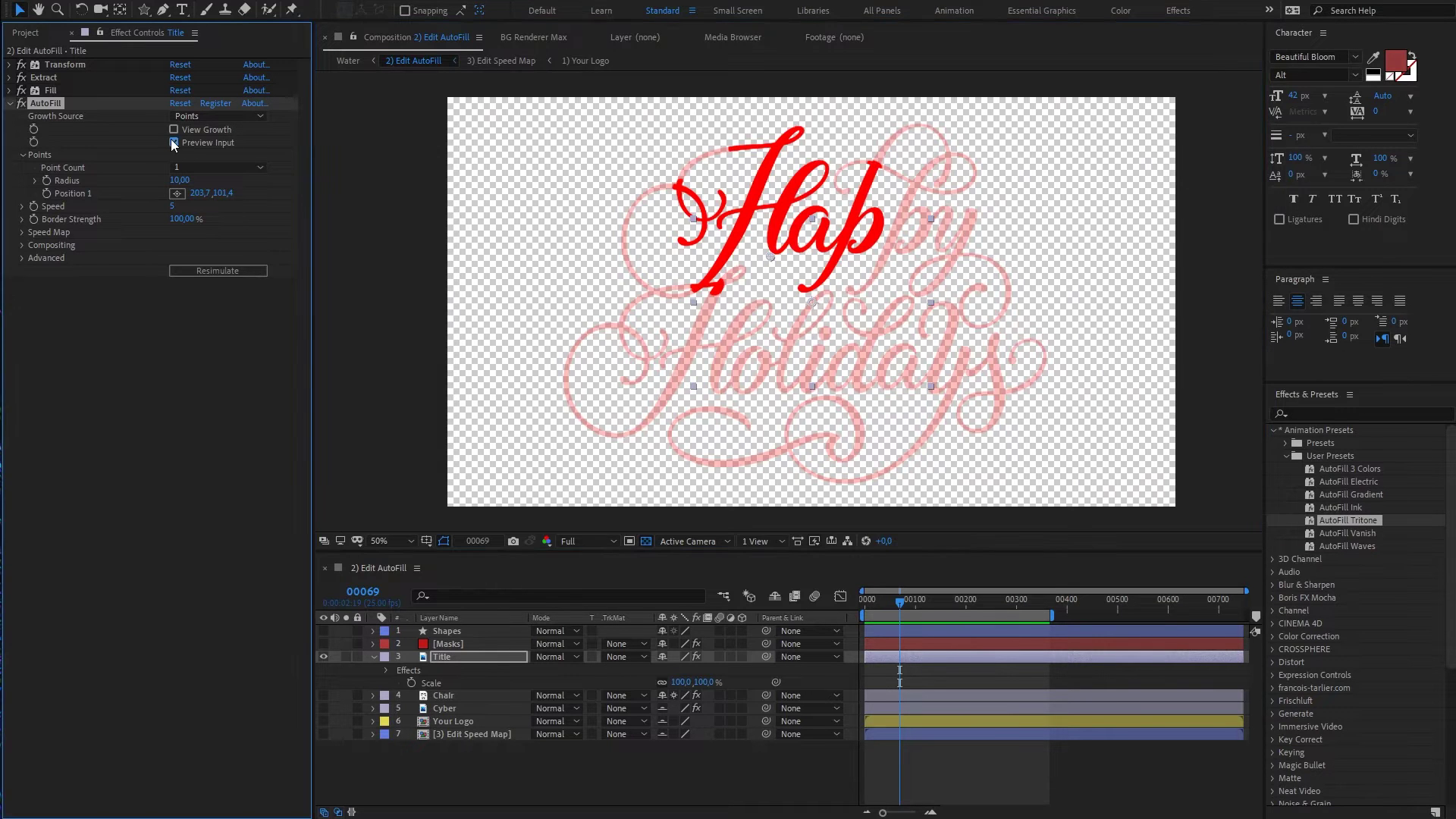
left_click(646, 541)
left_click_drag(903, 604, 932, 611)
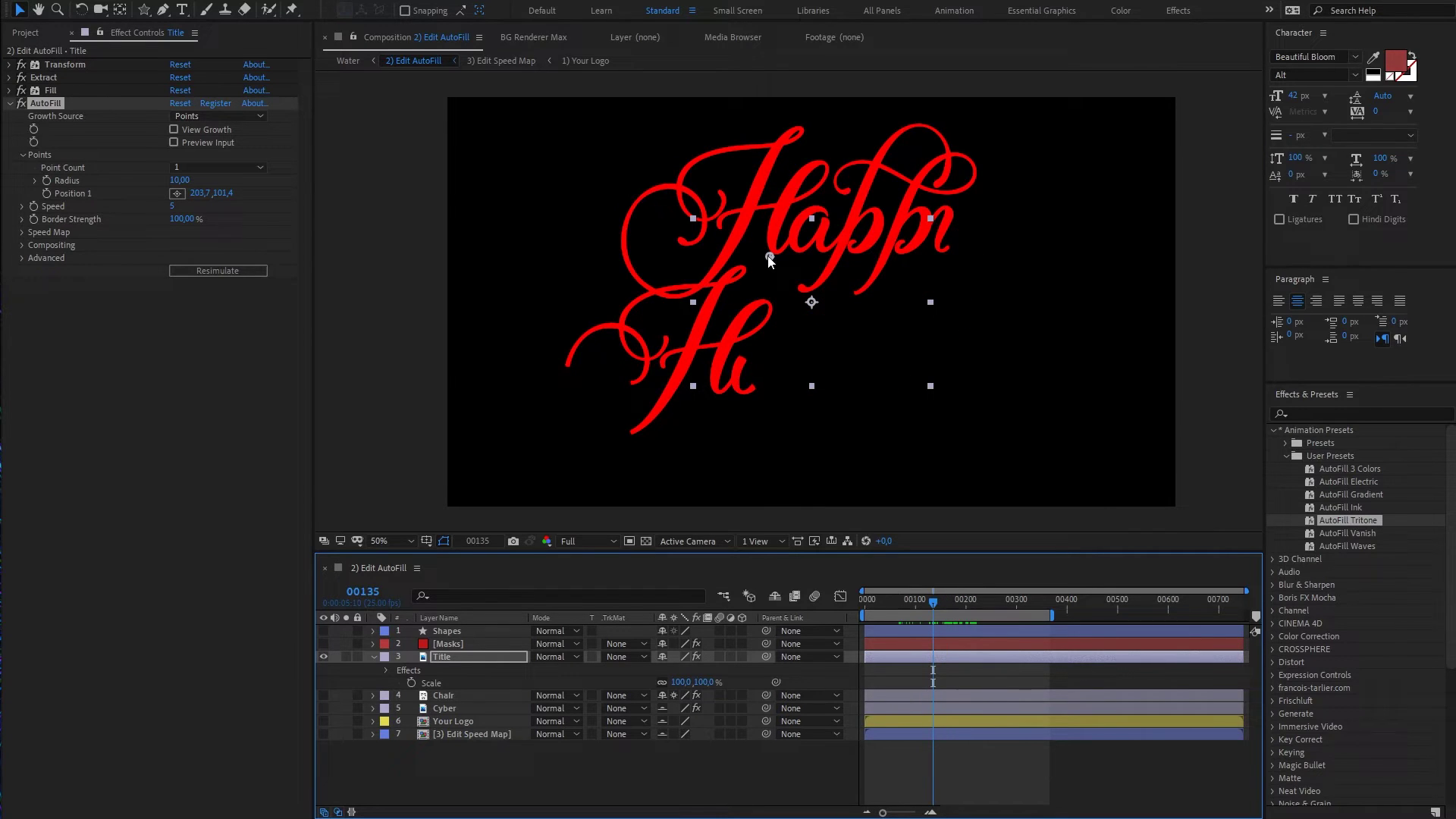
left_click_drag(769, 259, 789, 354)
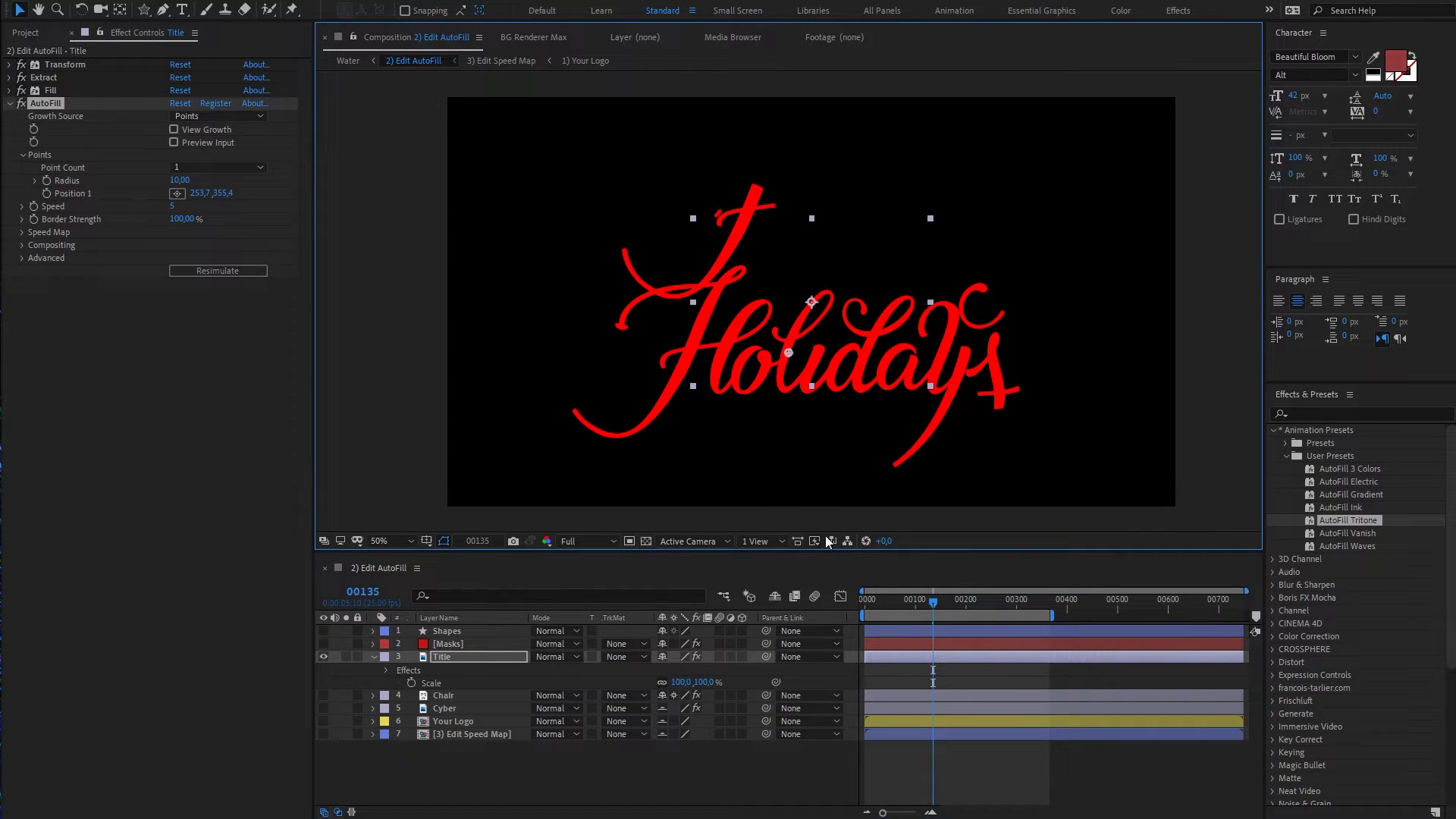
Step: Hide the Title, then show and select the cyan Chair layer and inspect the logo
left_click(324, 656)
left_click(326, 695)
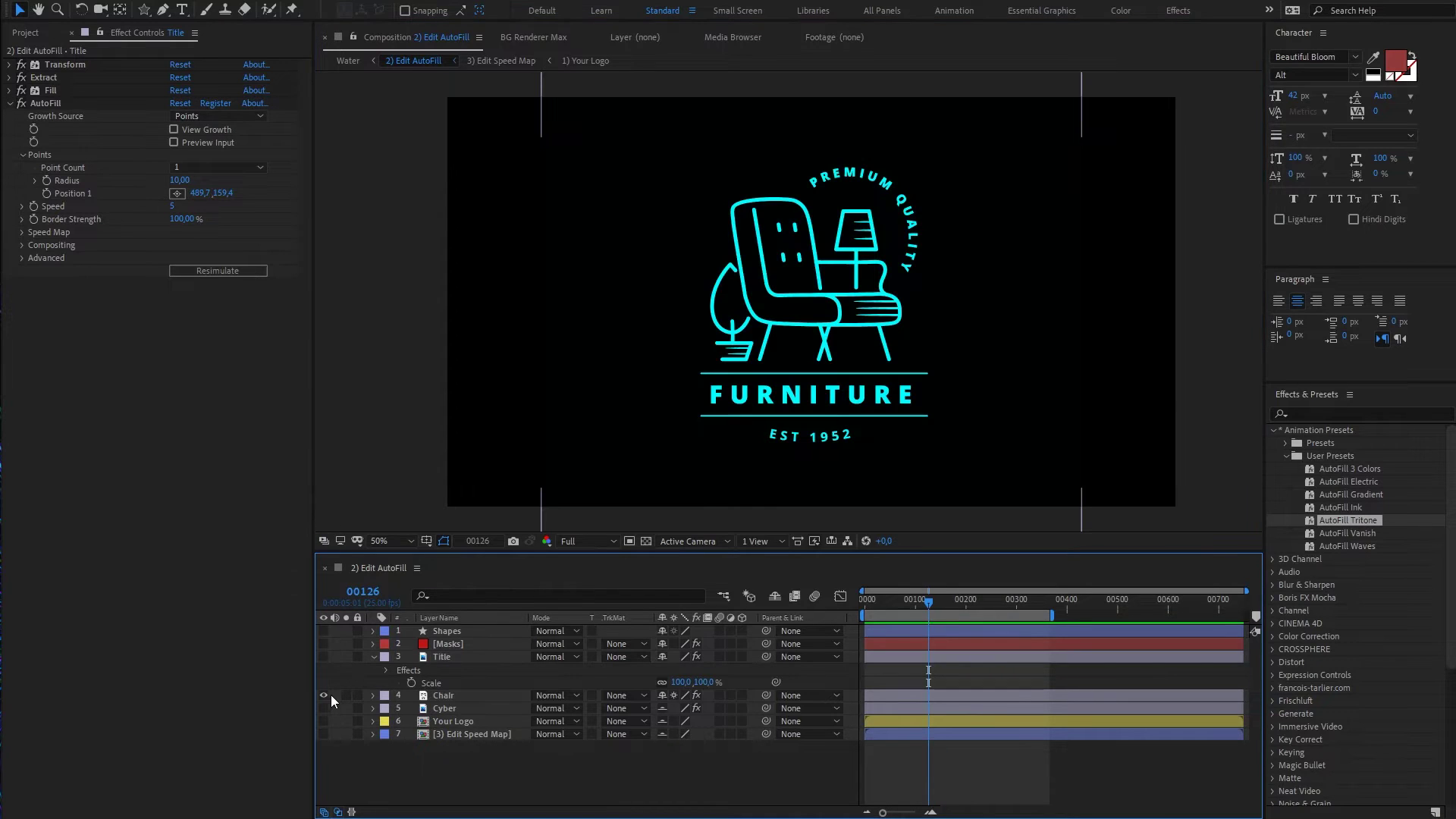
left_click(455, 695)
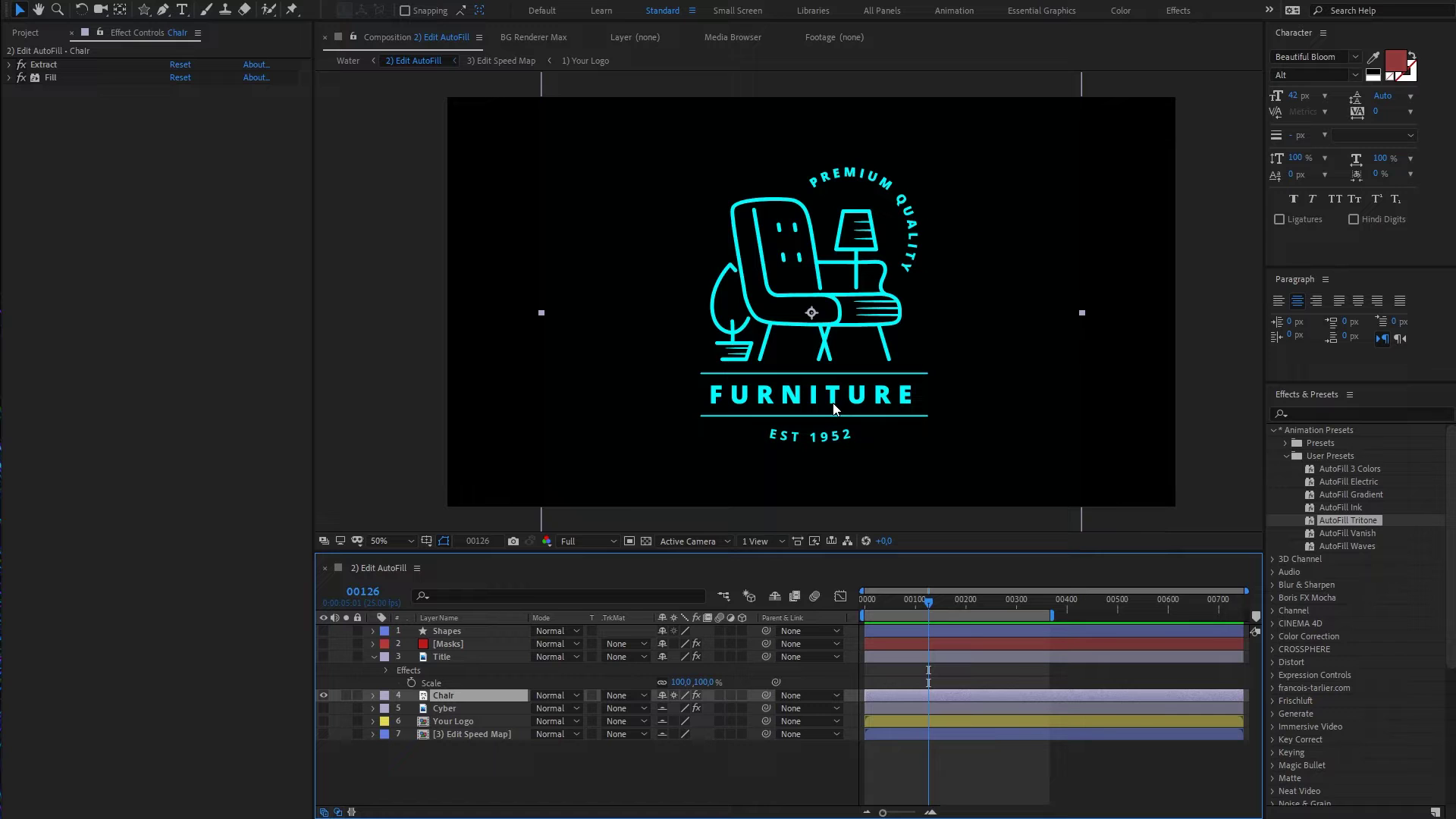
scroll(811, 319, "up", 2)
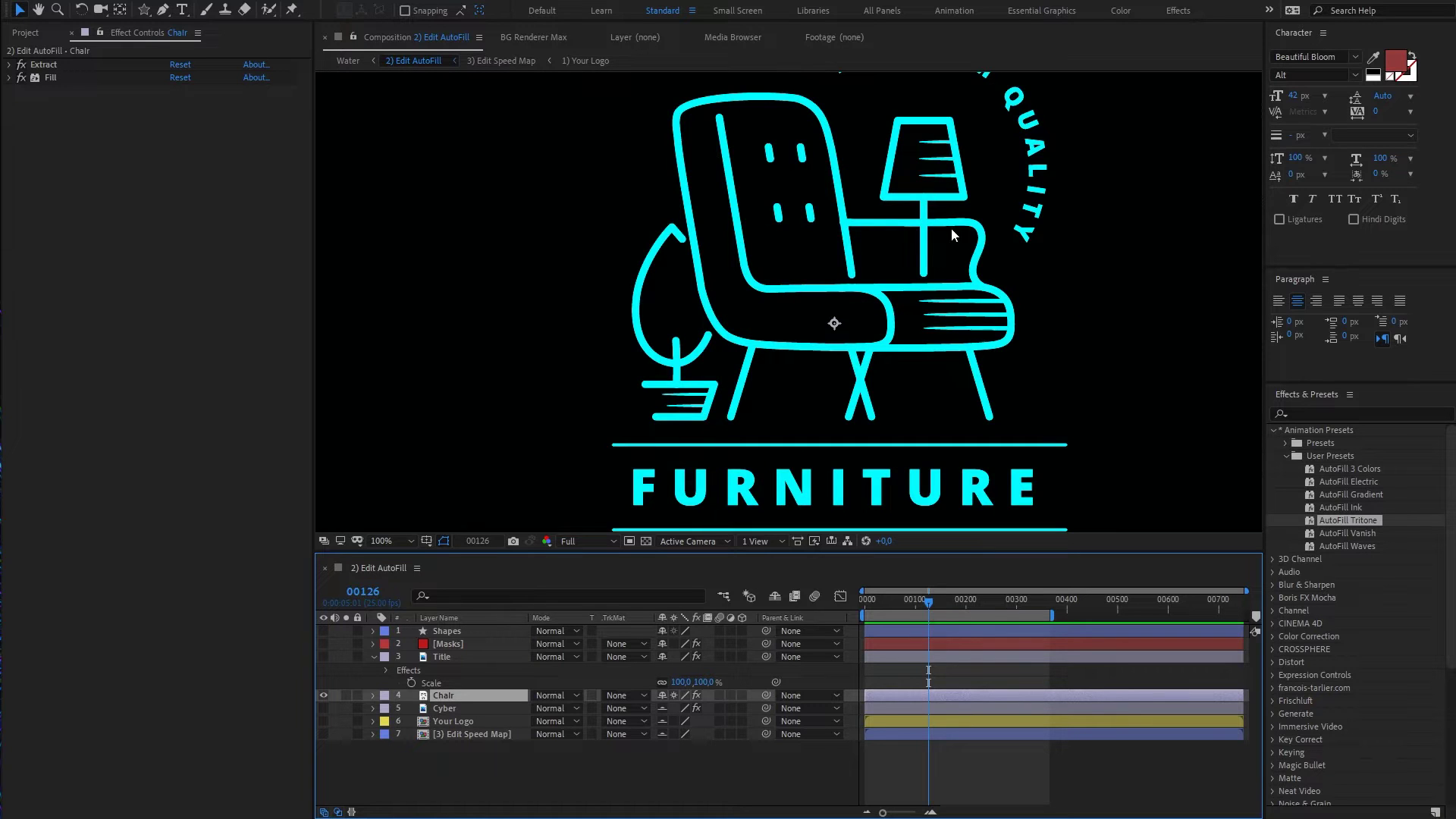
scroll(794, 248, "down", 2)
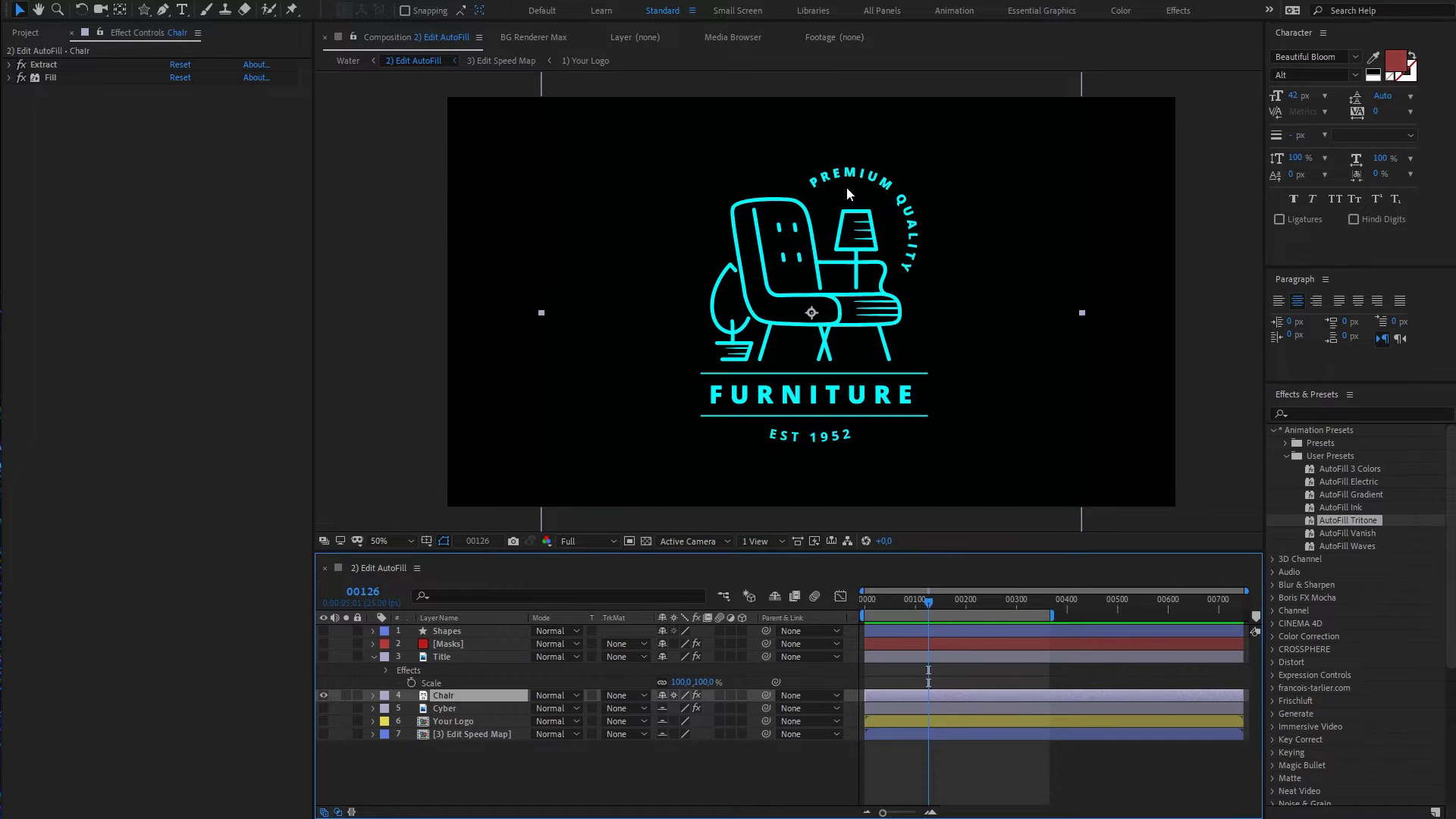
key("slash")
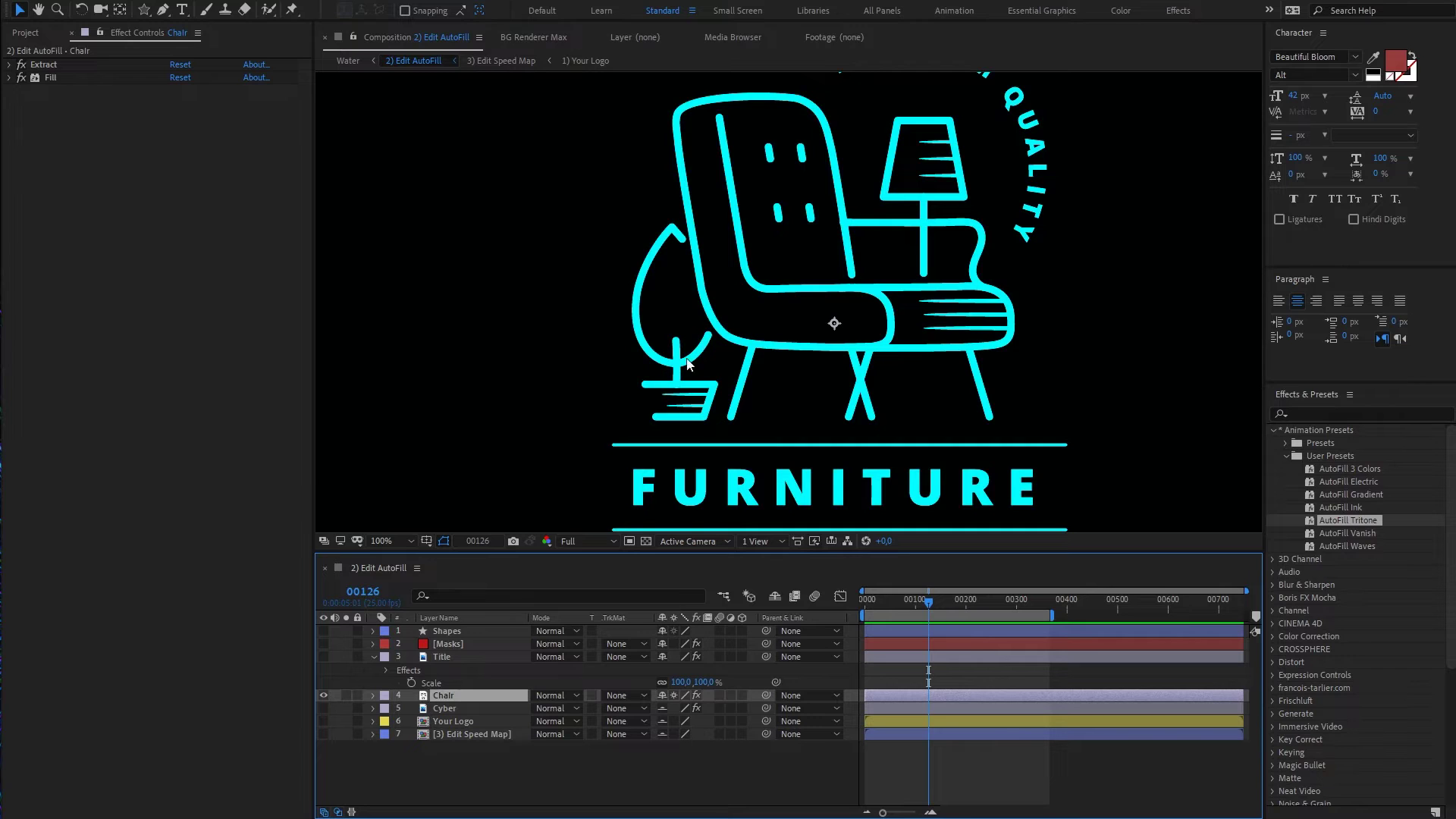
left_click_drag(805, 444, 761, 339)
scroll(779, 286, "down", 1)
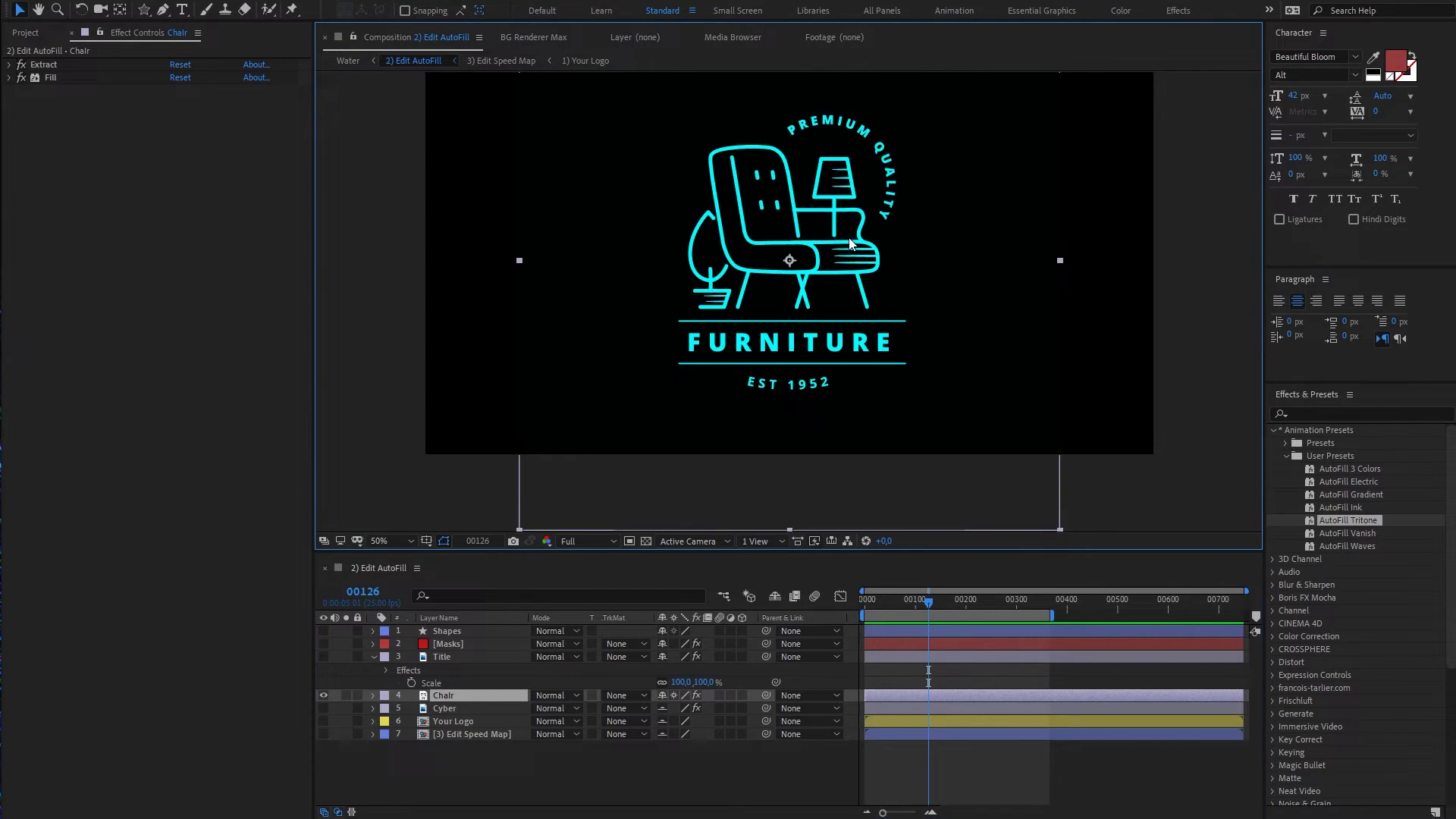
left_click_drag(780, 231, 803, 296)
scroll(803, 295, "up", 1)
left_click_drag(864, 336, 877, 286)
key("v")
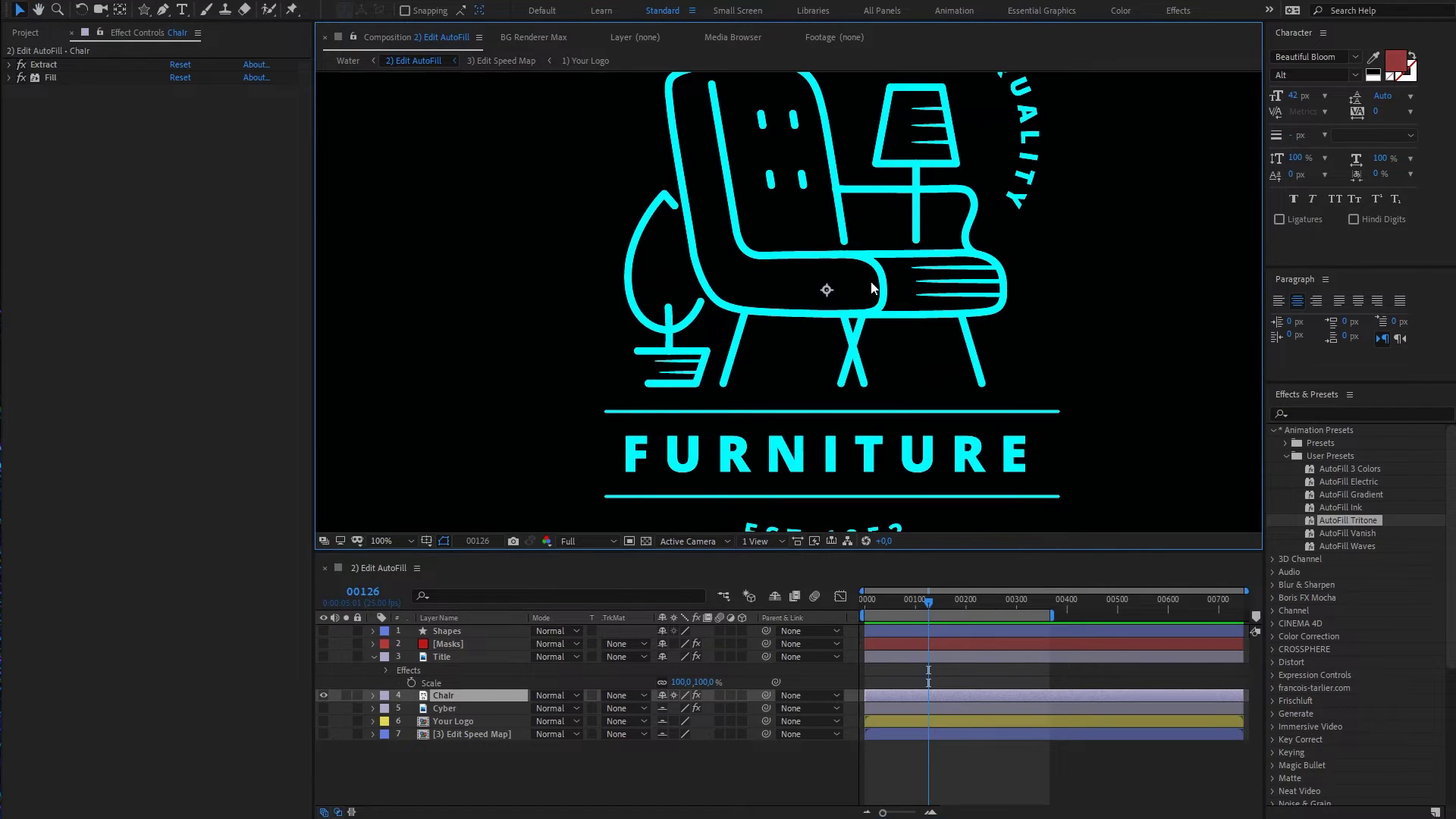
key("shift+slash")
Step: Apply AutoFill to the Chair layer with its start point on the chair outline
key("ctrl+space")
type("aut")
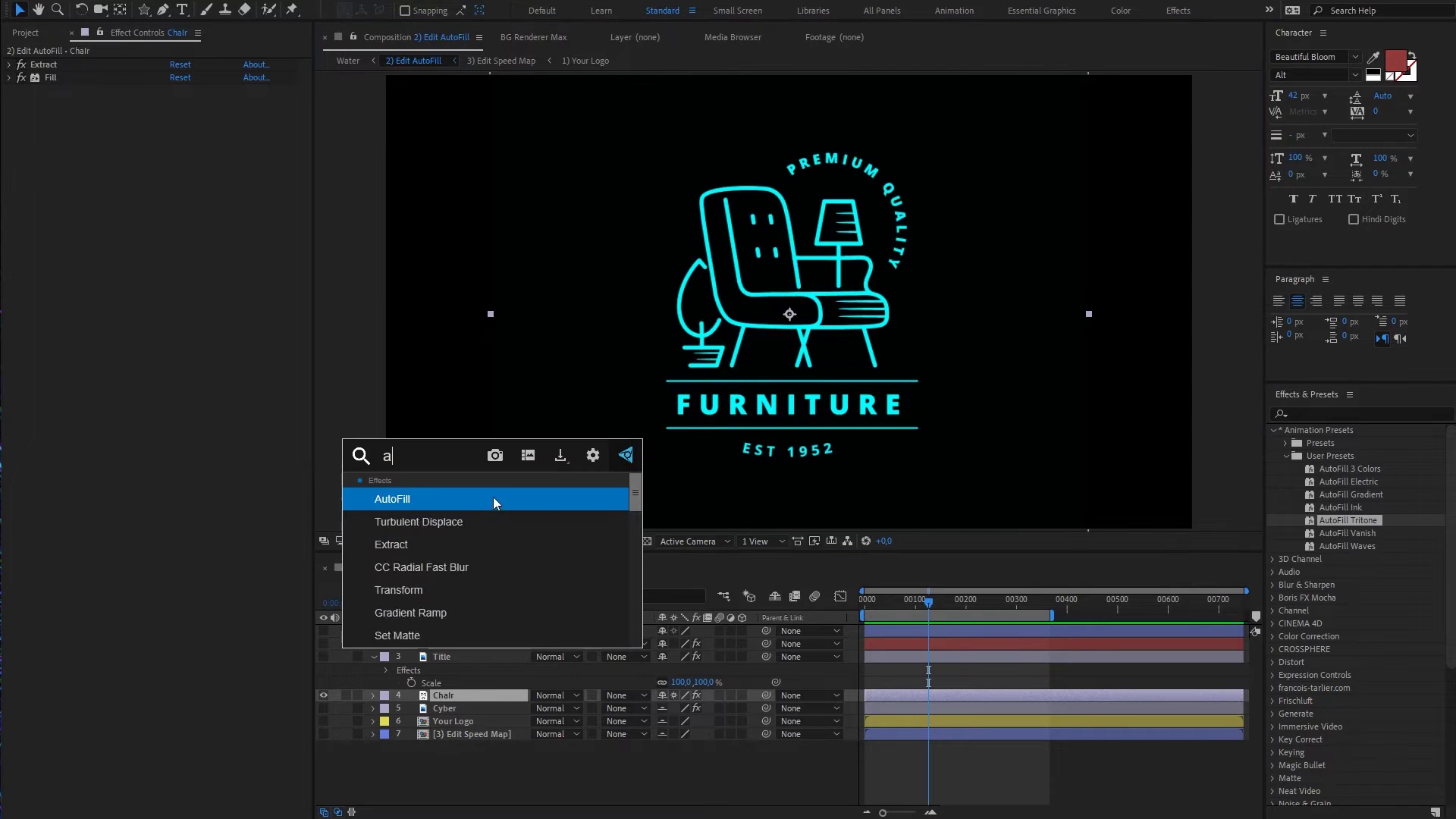
key("Return")
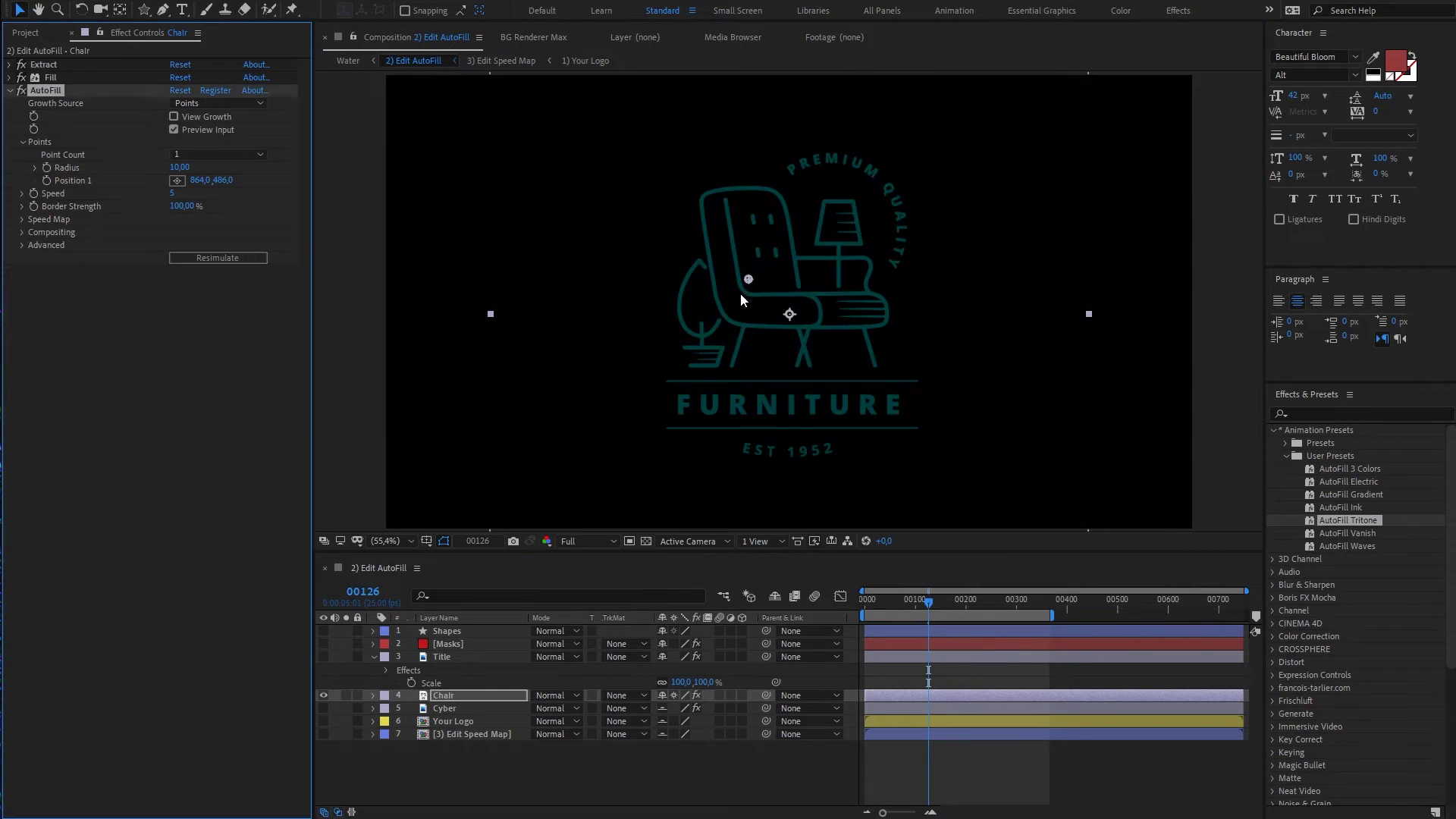
left_click_drag(748, 281, 744, 287)
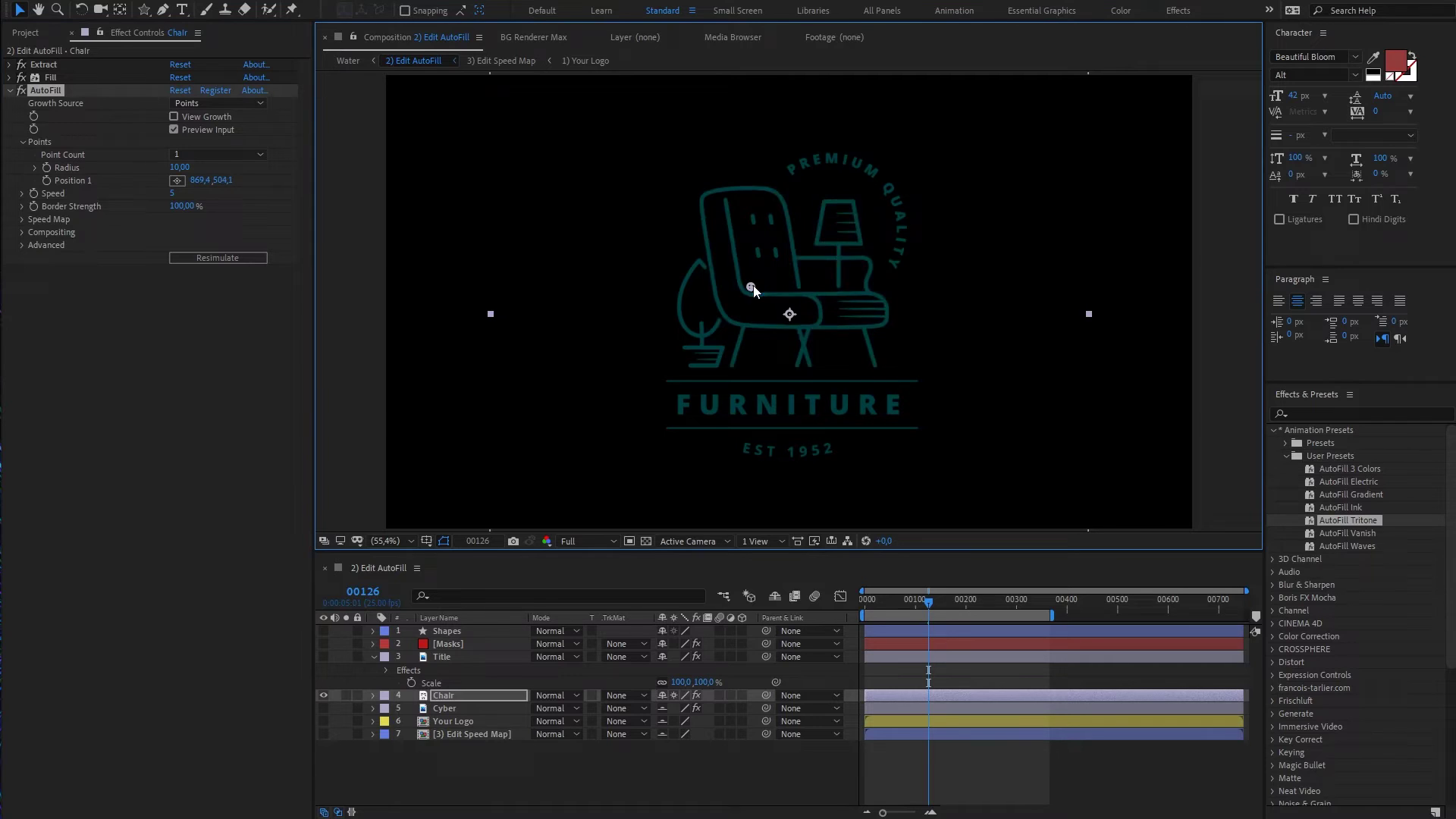
left_click_drag(753, 287, 748, 290)
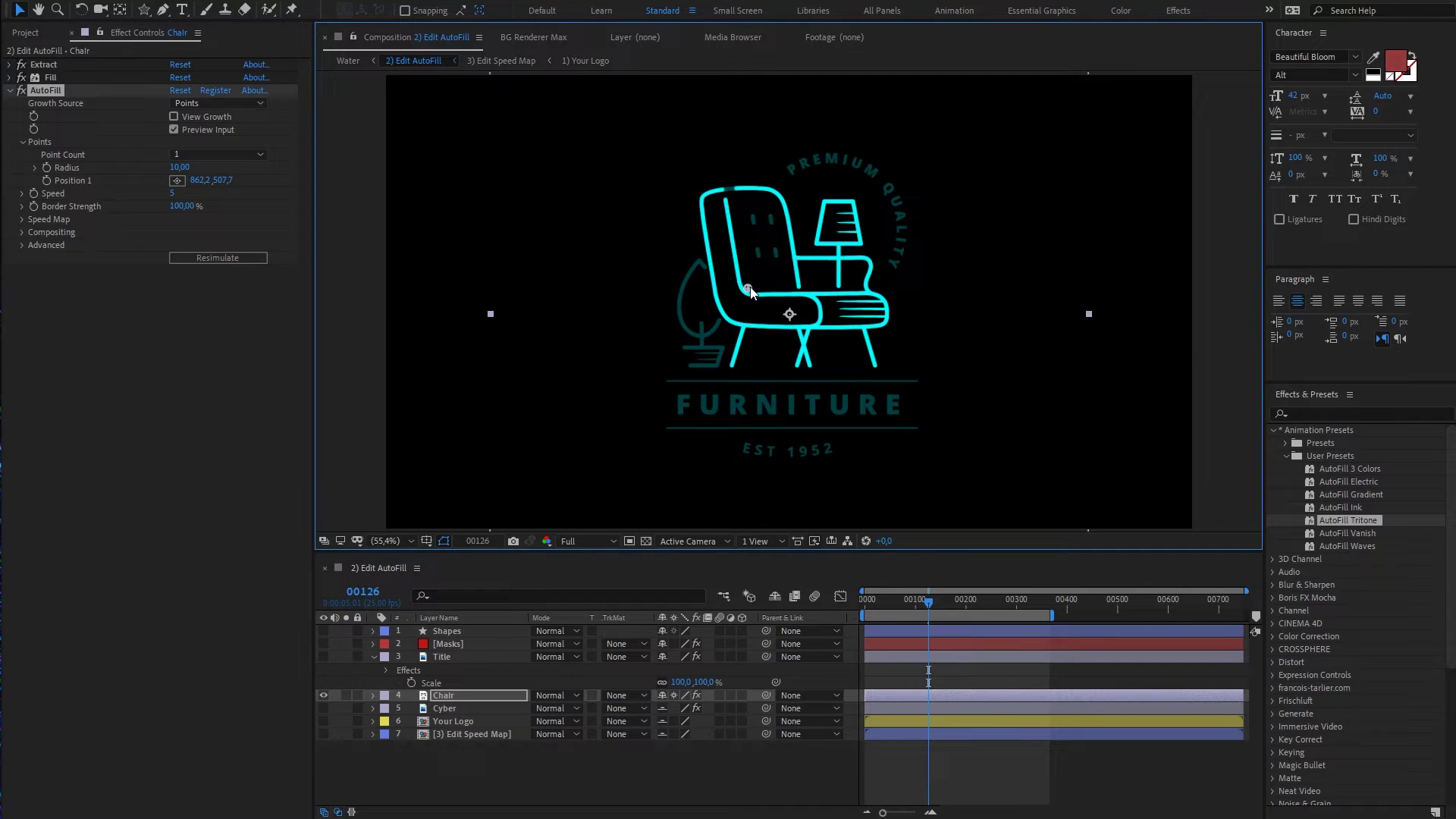
Step: Preview the chair growing in cyan and save the project
left_click(864, 598)
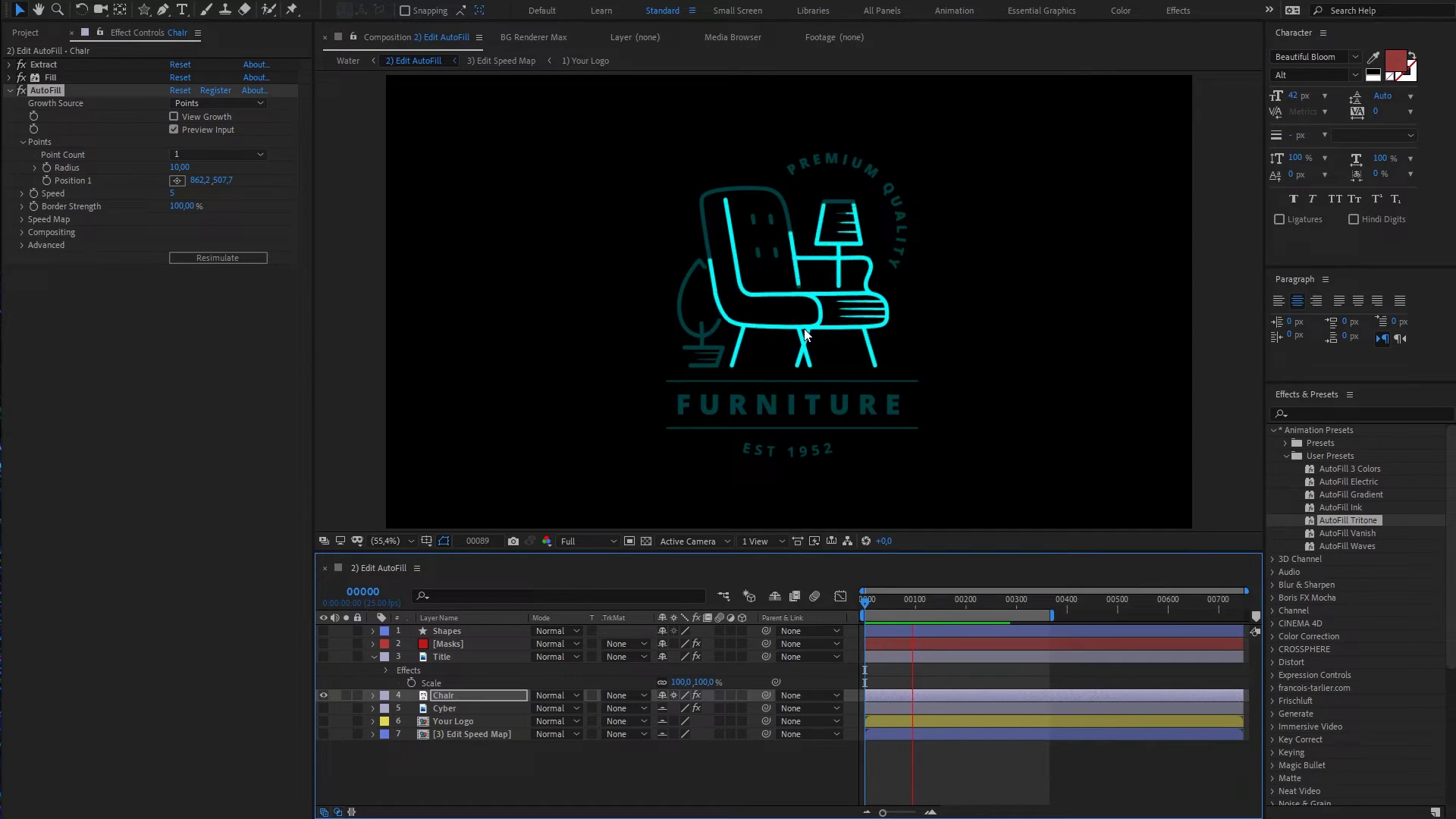
key("space")
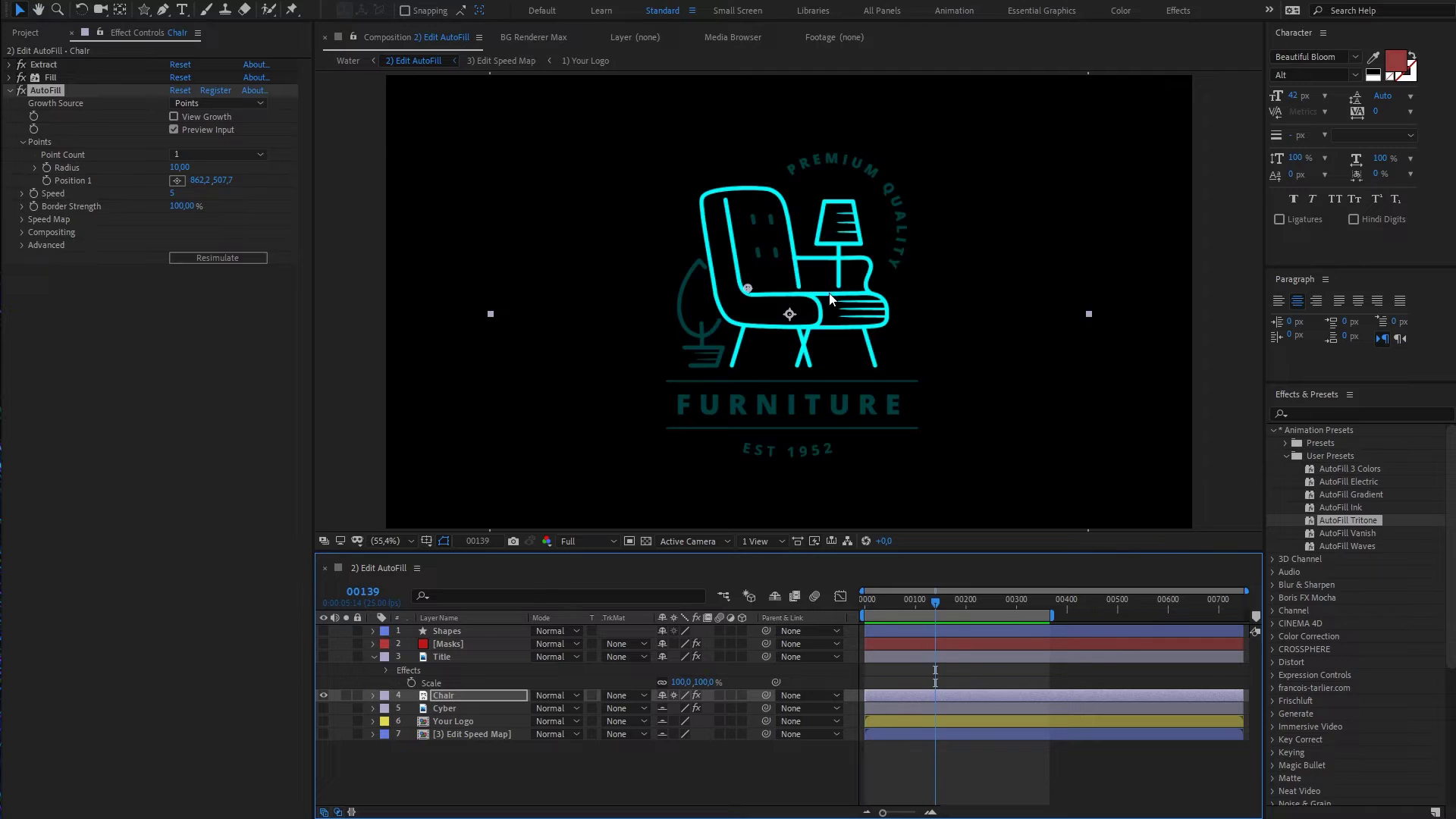
key("slash")
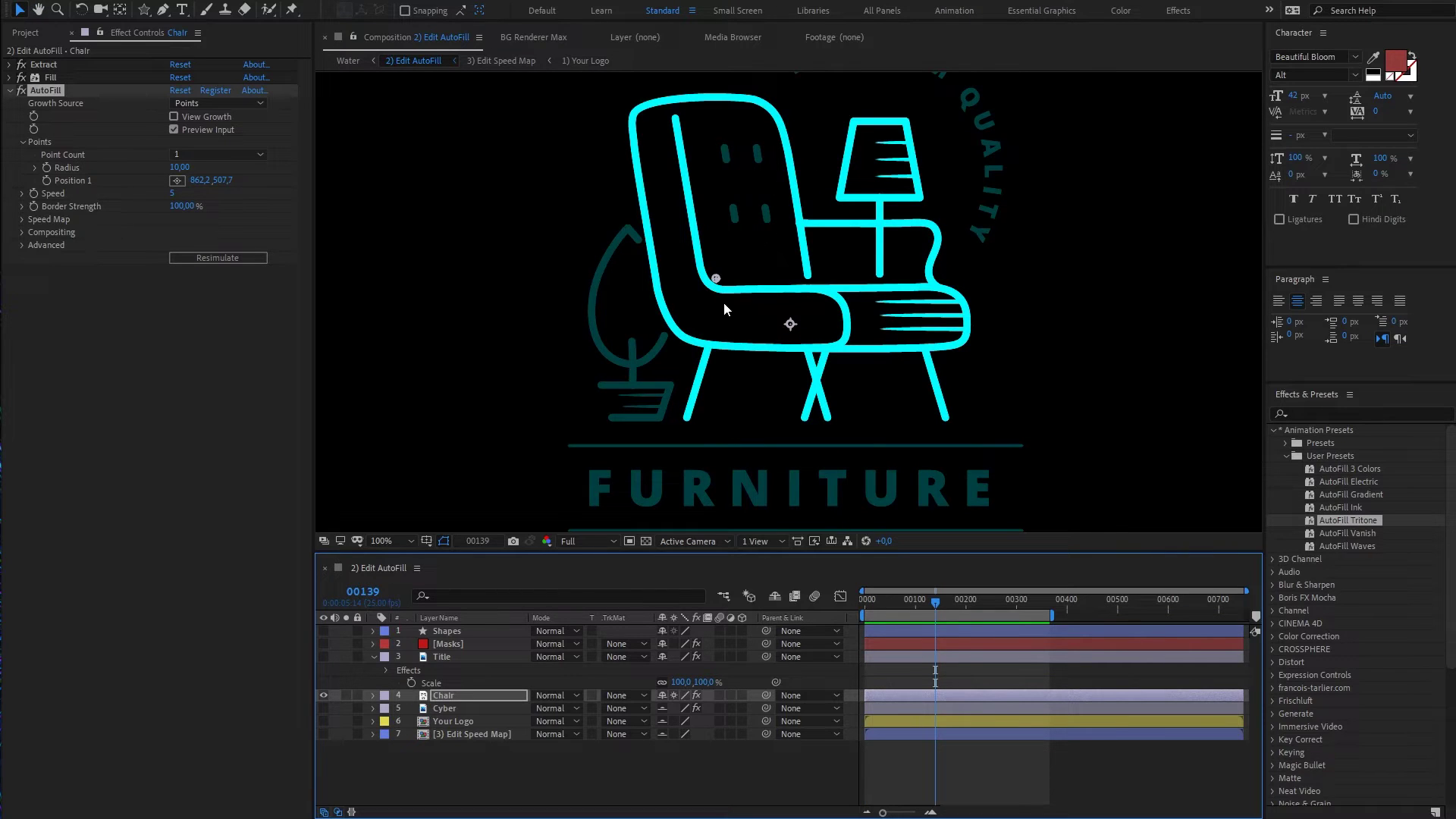
key("ctrl+s")
mouse_move(902, 602)
left_mouse_down()
mouse_move(885, 606)
mouse_move(903, 608)
left_mouse_up()
key("space")
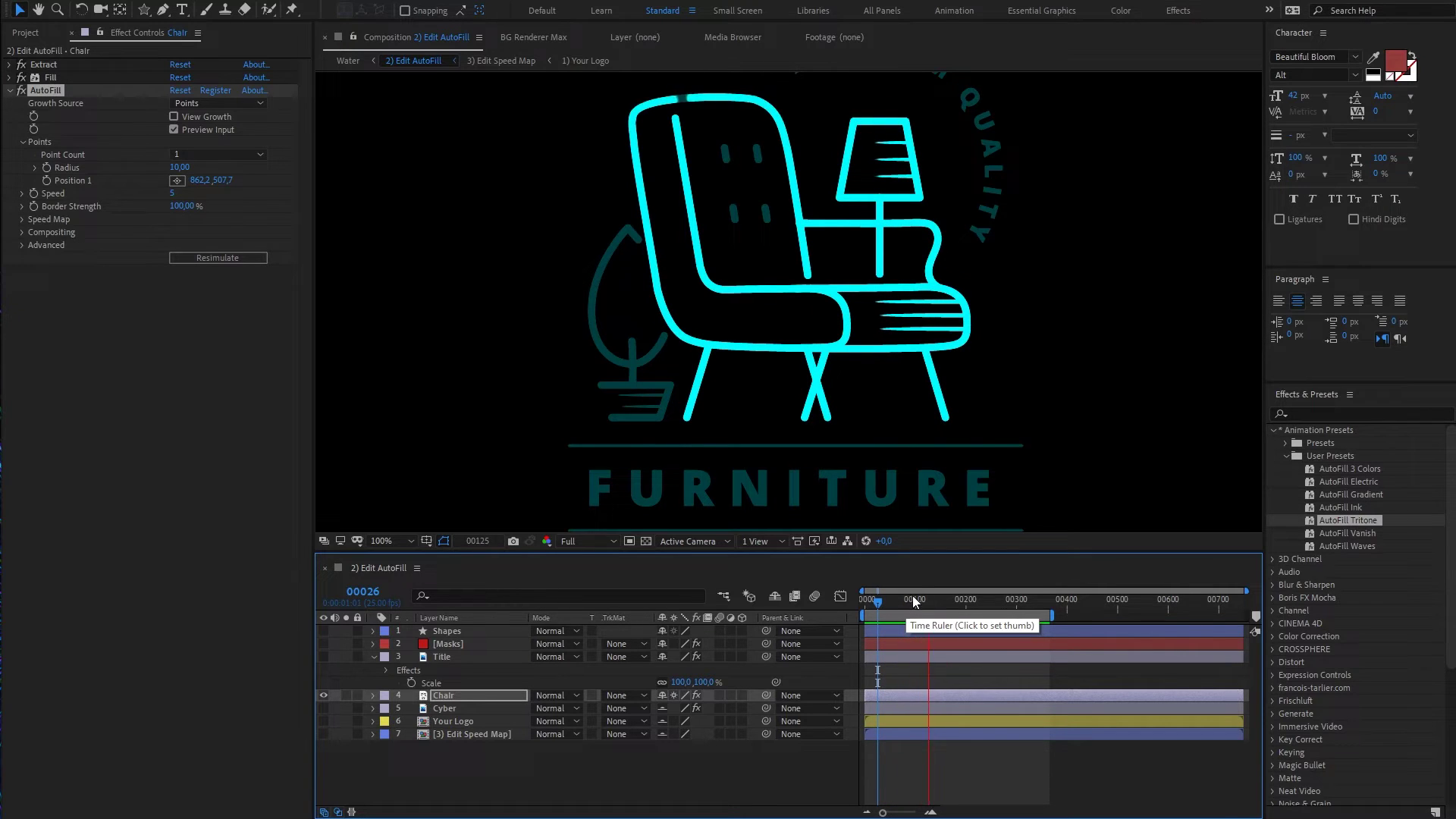
key("space")
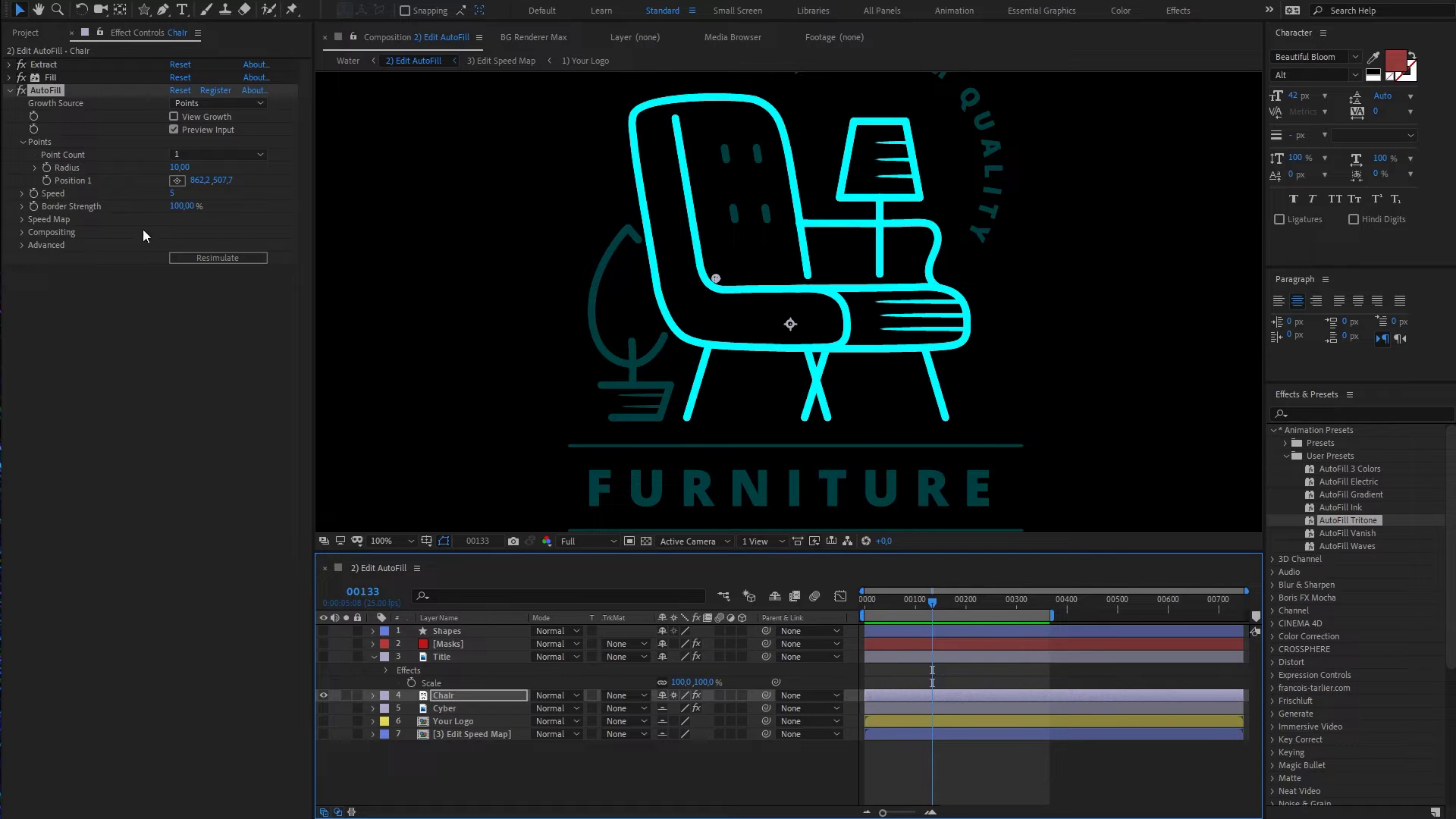
left_click(91, 214)
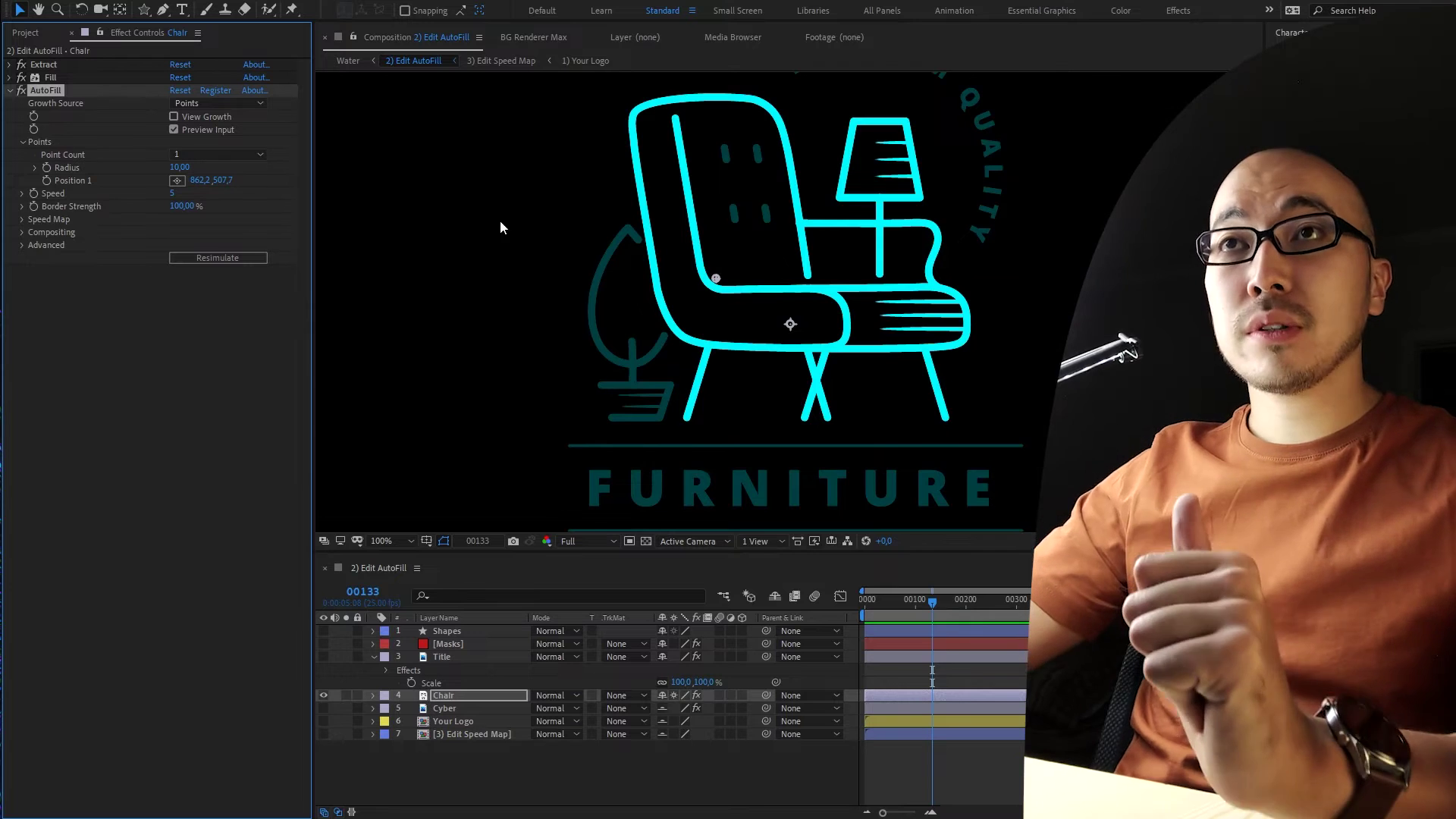
Step: Lower the Chair AutoFill's Border Strength so the leaf fills, and preview it
key("period")
left_click_drag(641, 274, 818, 274)
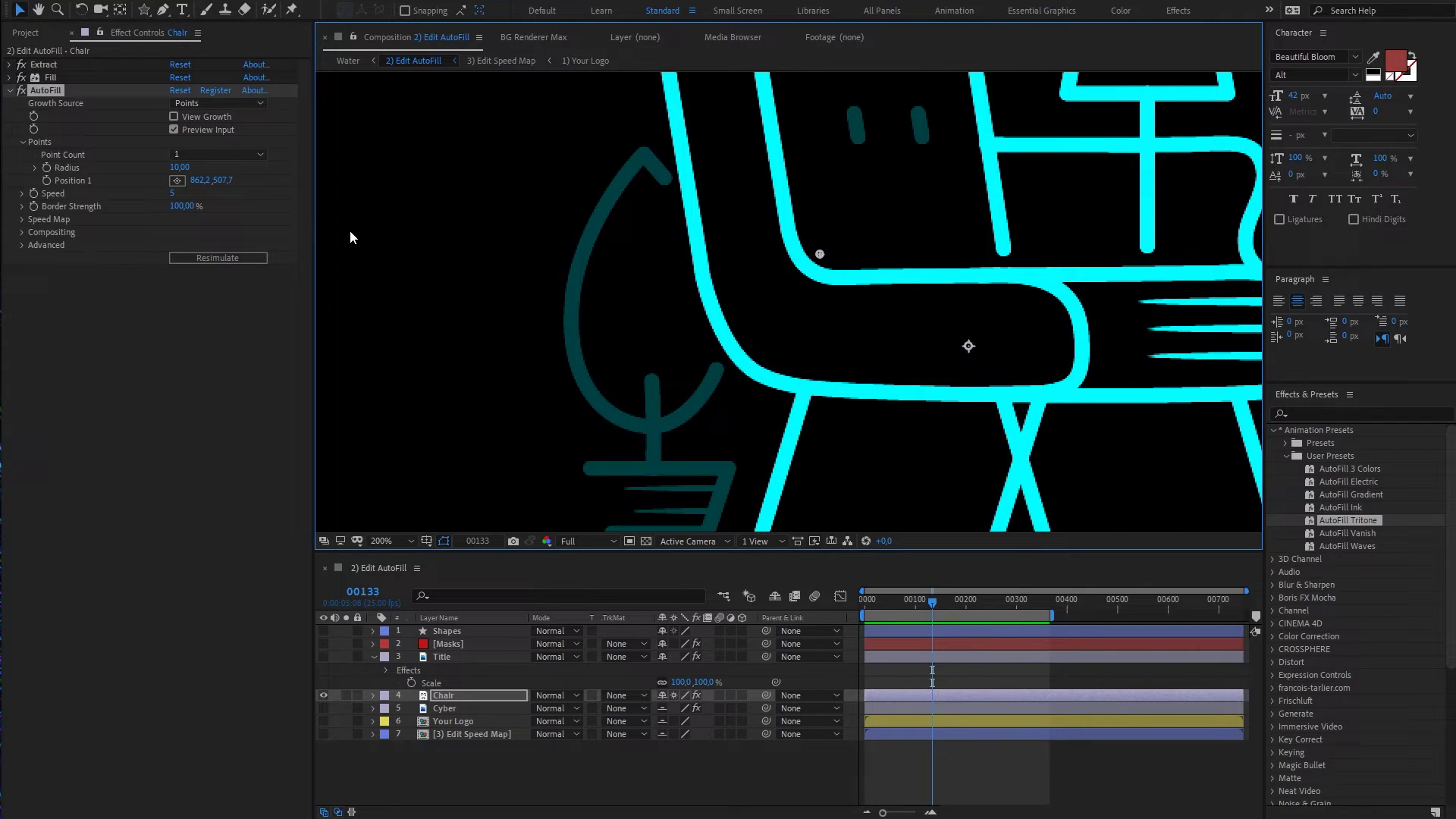
left_click_drag(177, 205, 173, 209)
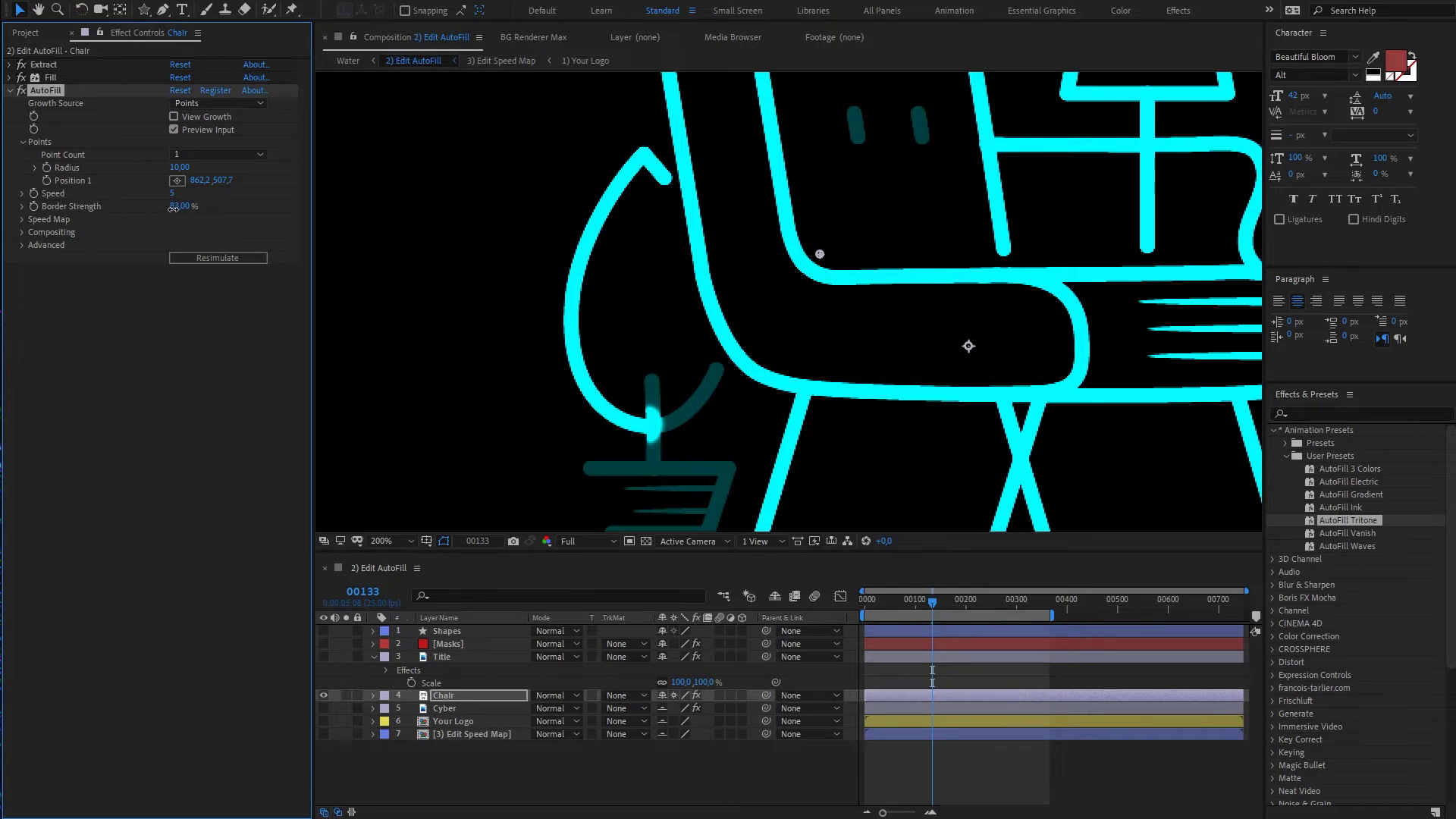
key("comma")
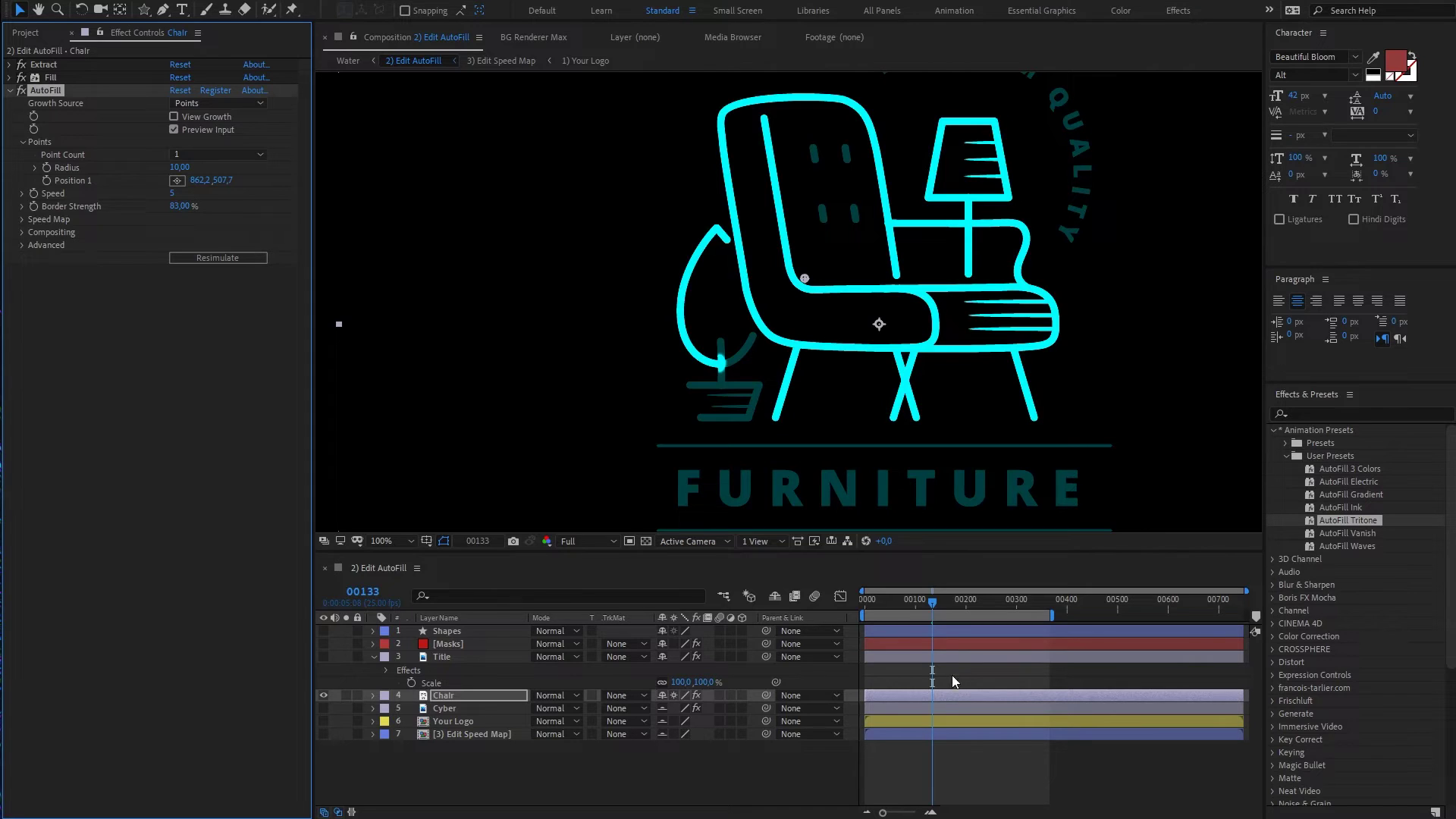
key("space")
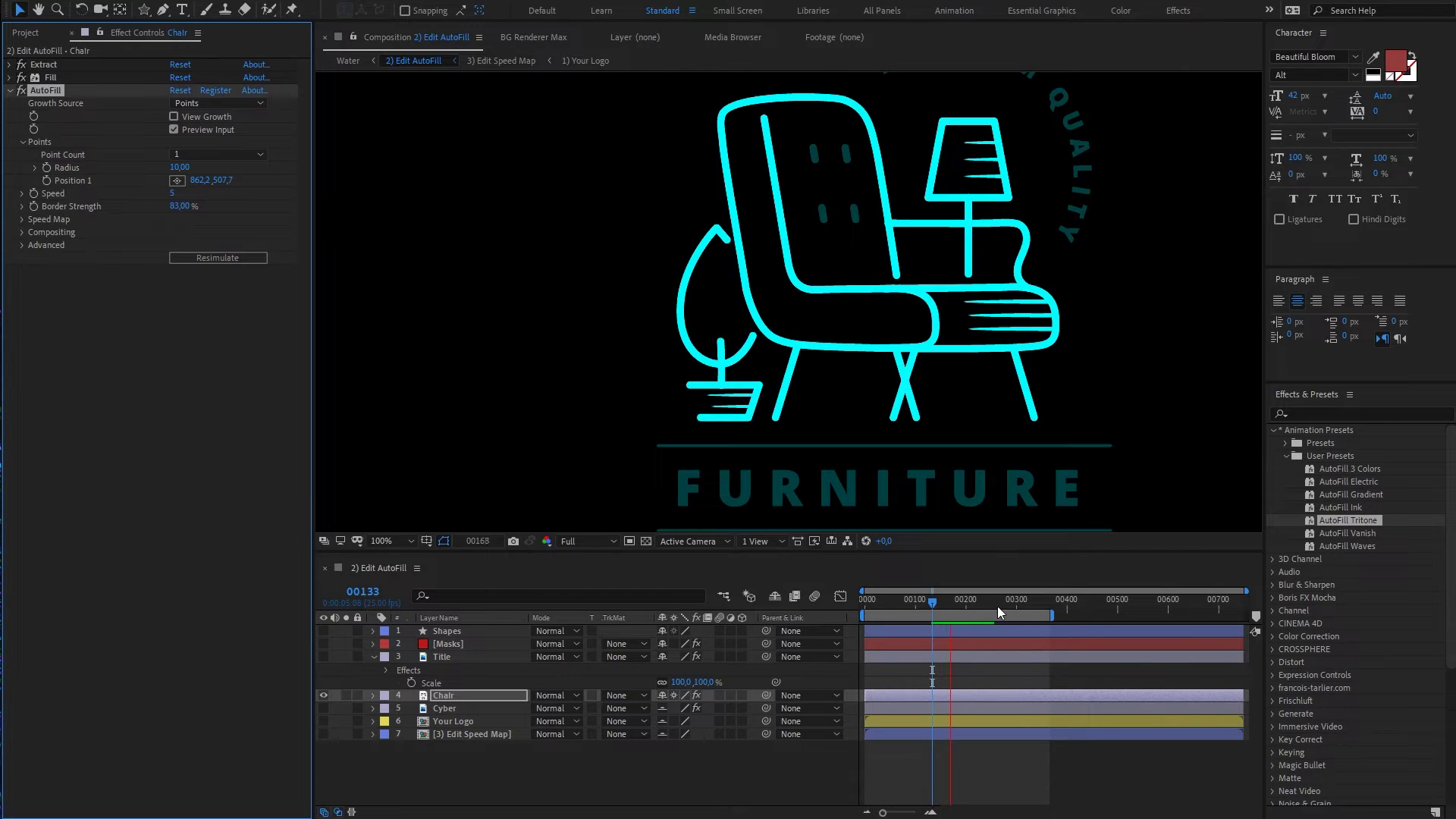
left_click(864, 348)
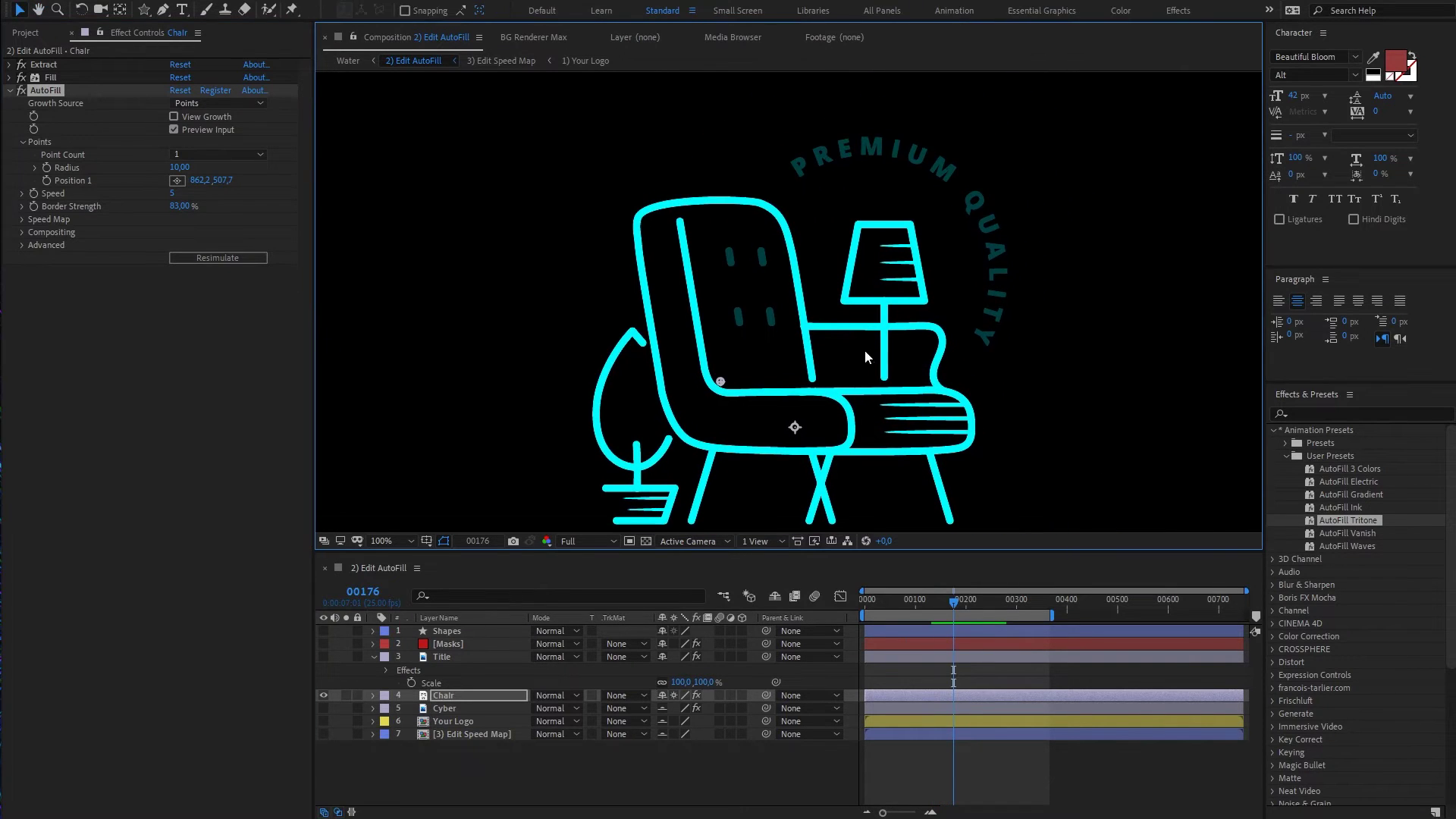
Step: Set Border Strength to exactly 49%, turn off Preview Input, and play the fill
scroll(647, 439, "down", 3)
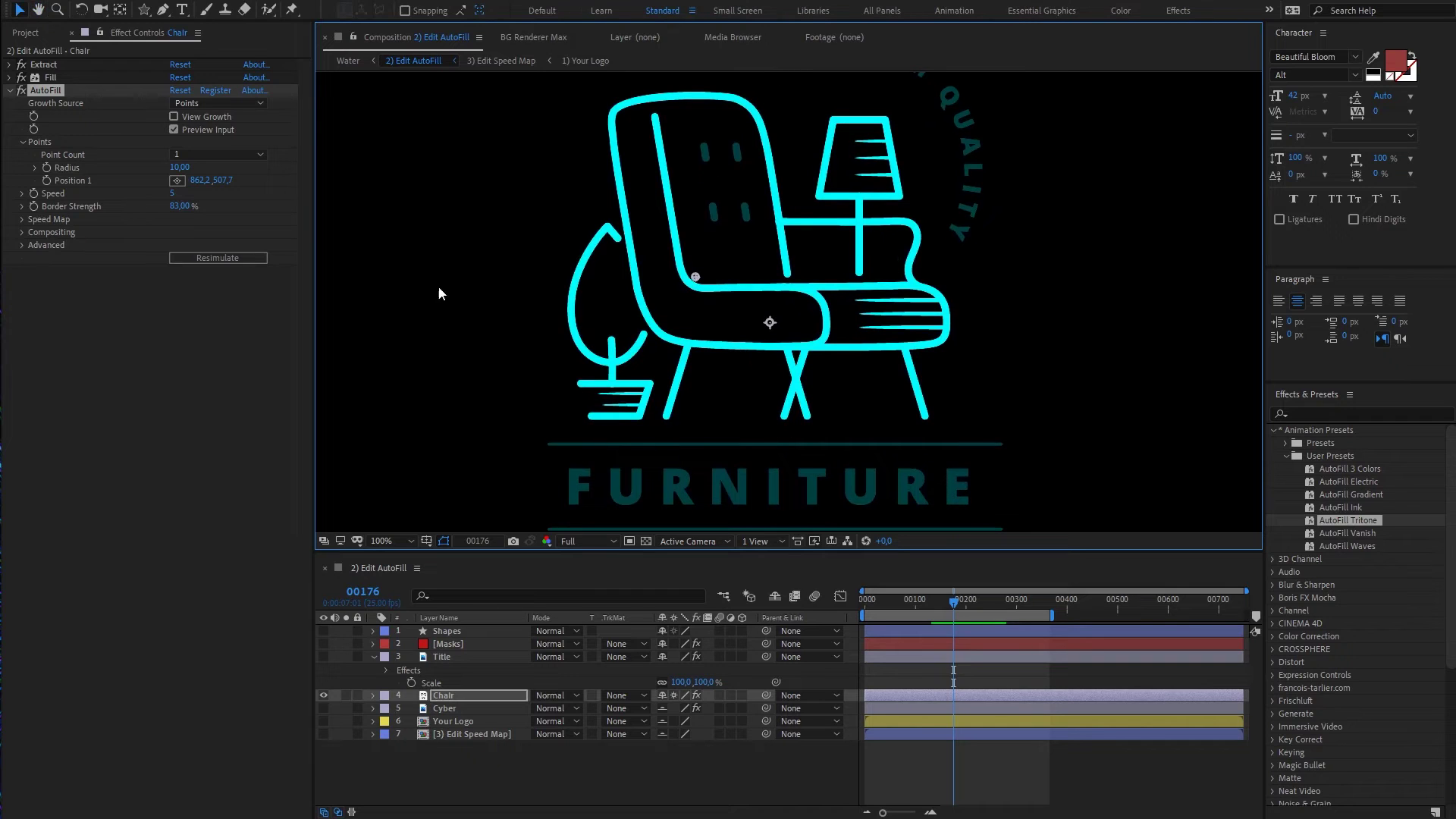
left_click(182, 206)
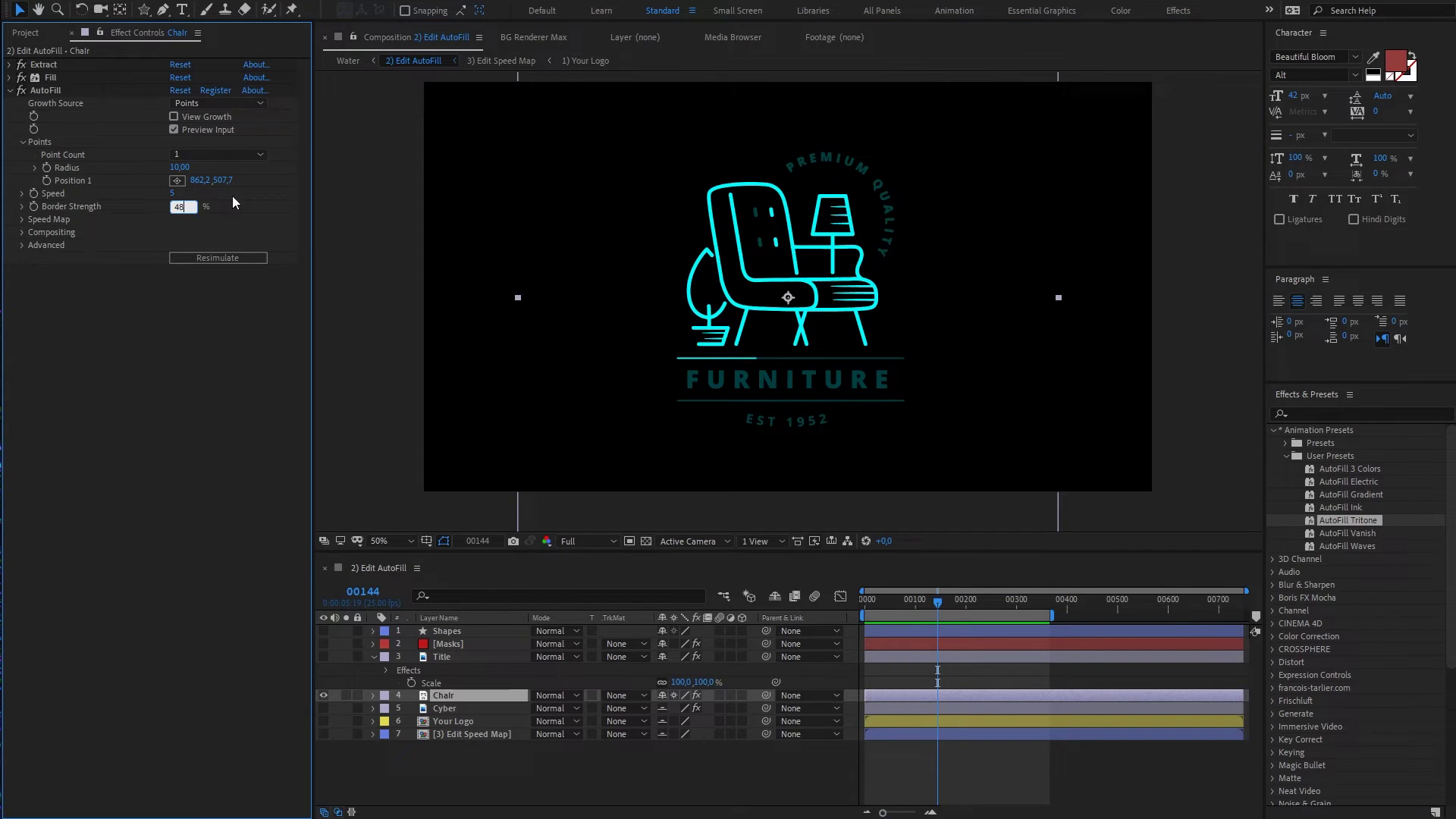
type("49")
key("Return")
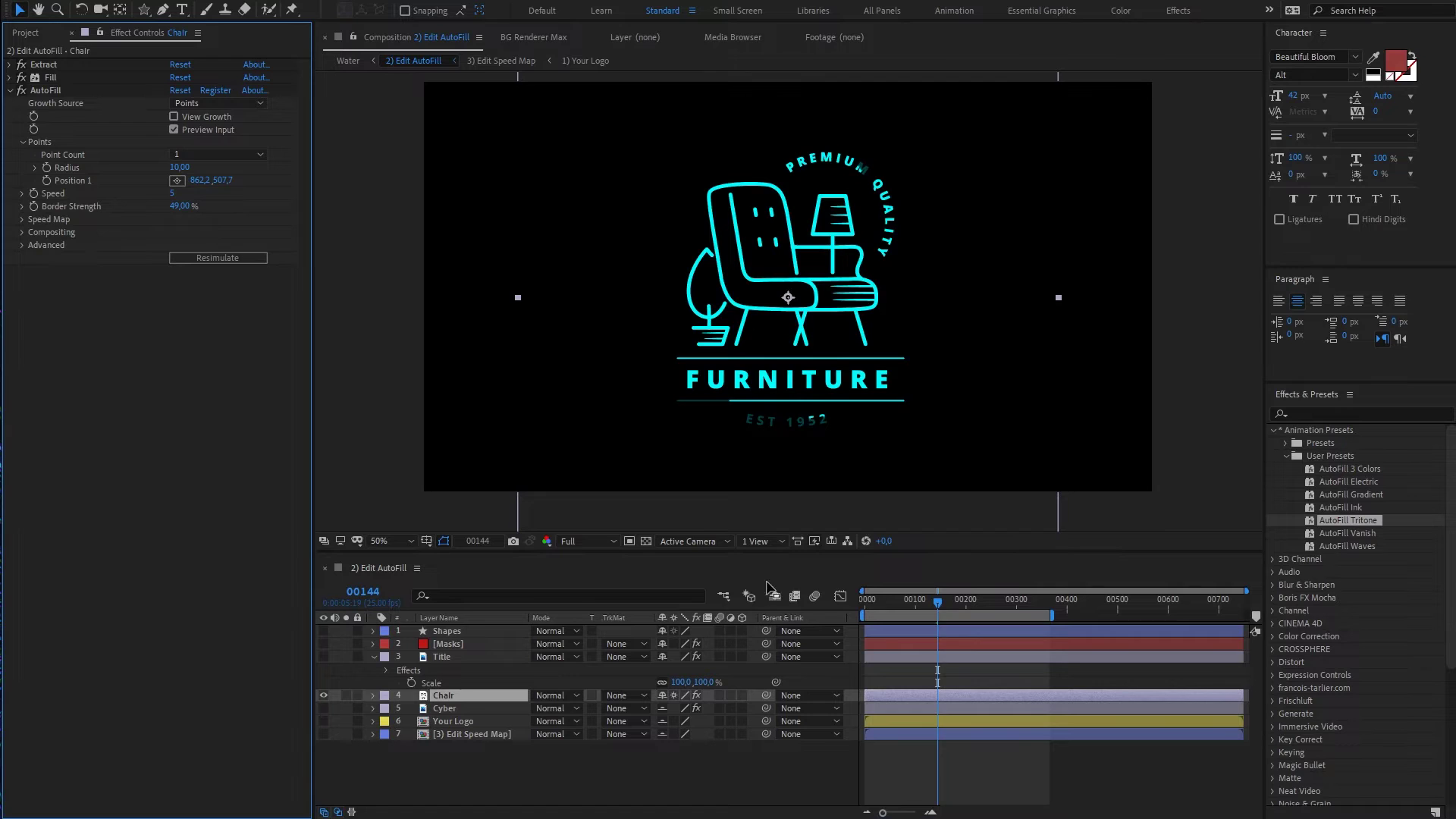
left_click_drag(881, 602, 844, 585)
key("space")
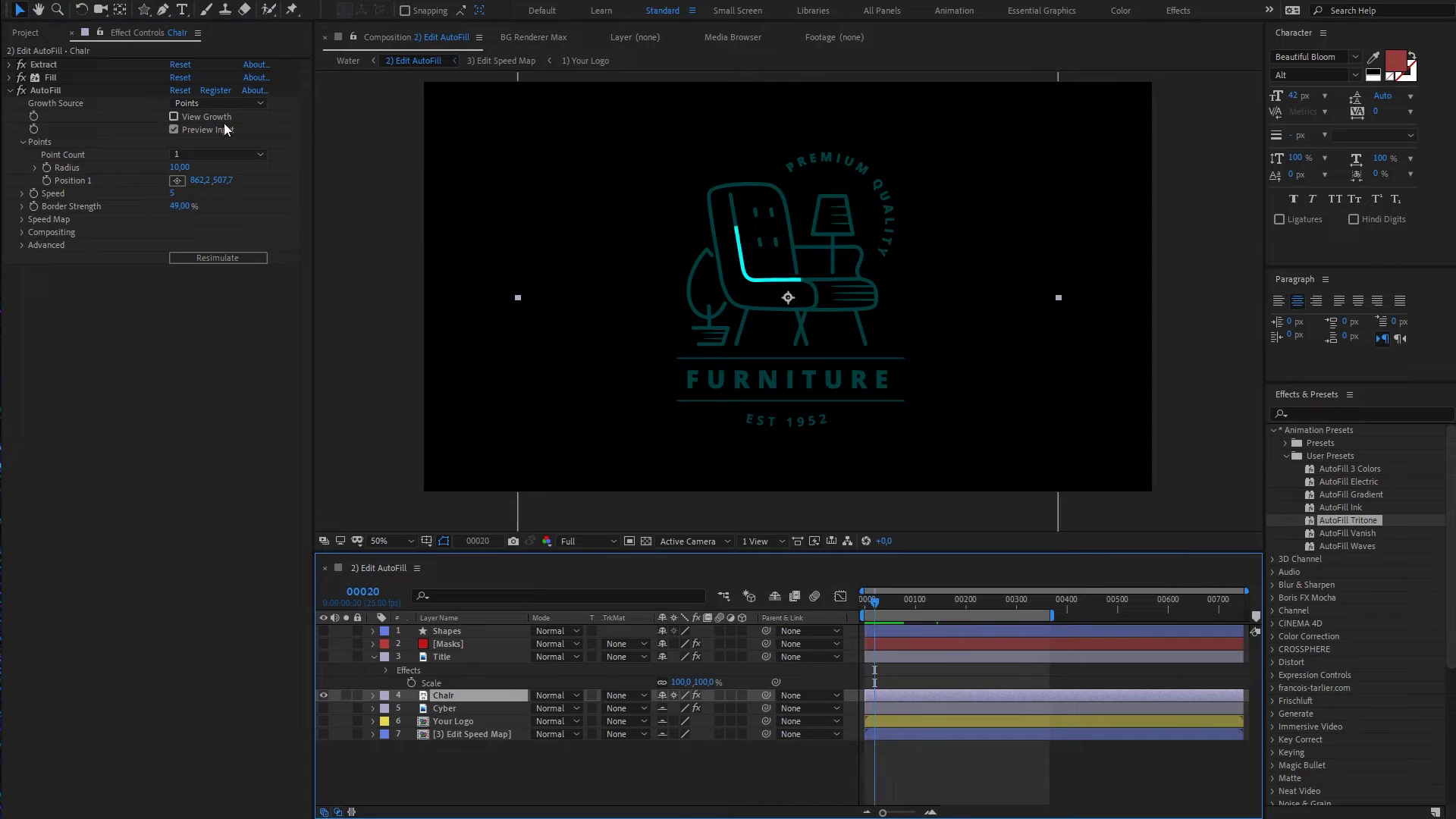
left_click(208, 130)
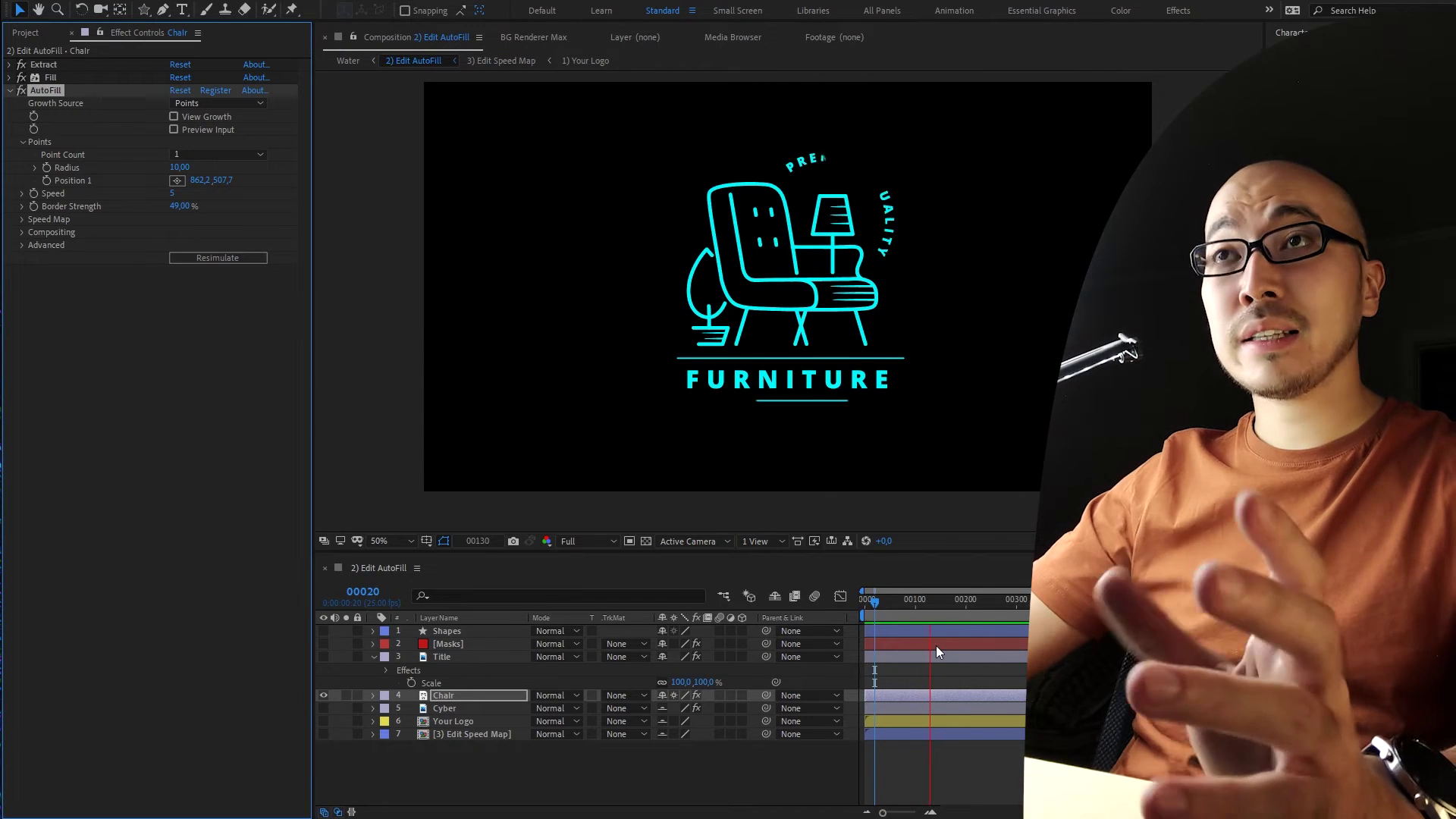
key("space")
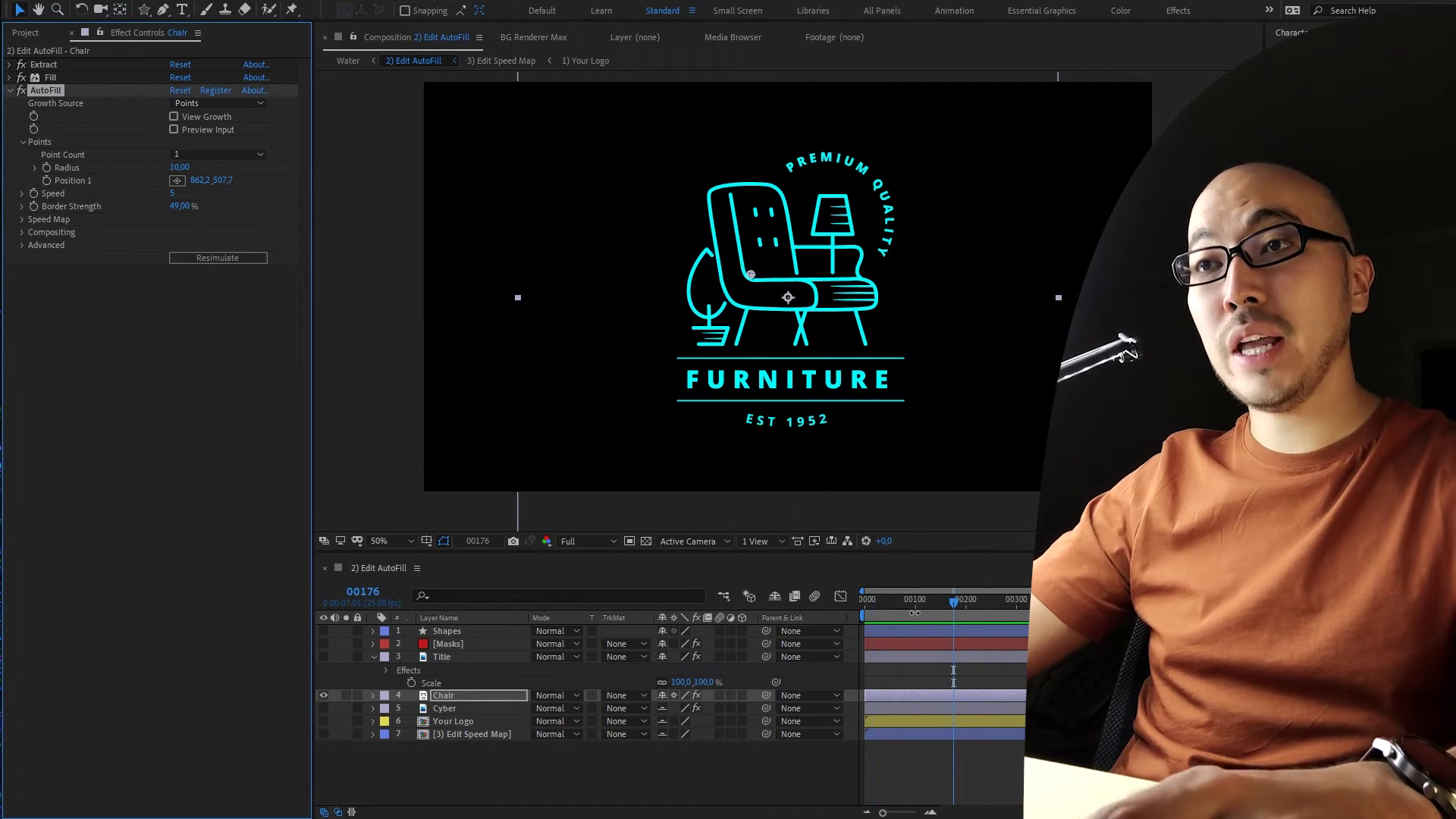
Step: Apply AutoFill to Your Logo with its start point on the lion's head
left_click(896, 610)
mouse_move(896, 610)
left_mouse_down()
mouse_move(921, 607)
mouse_move(882, 614)
left_mouse_up()
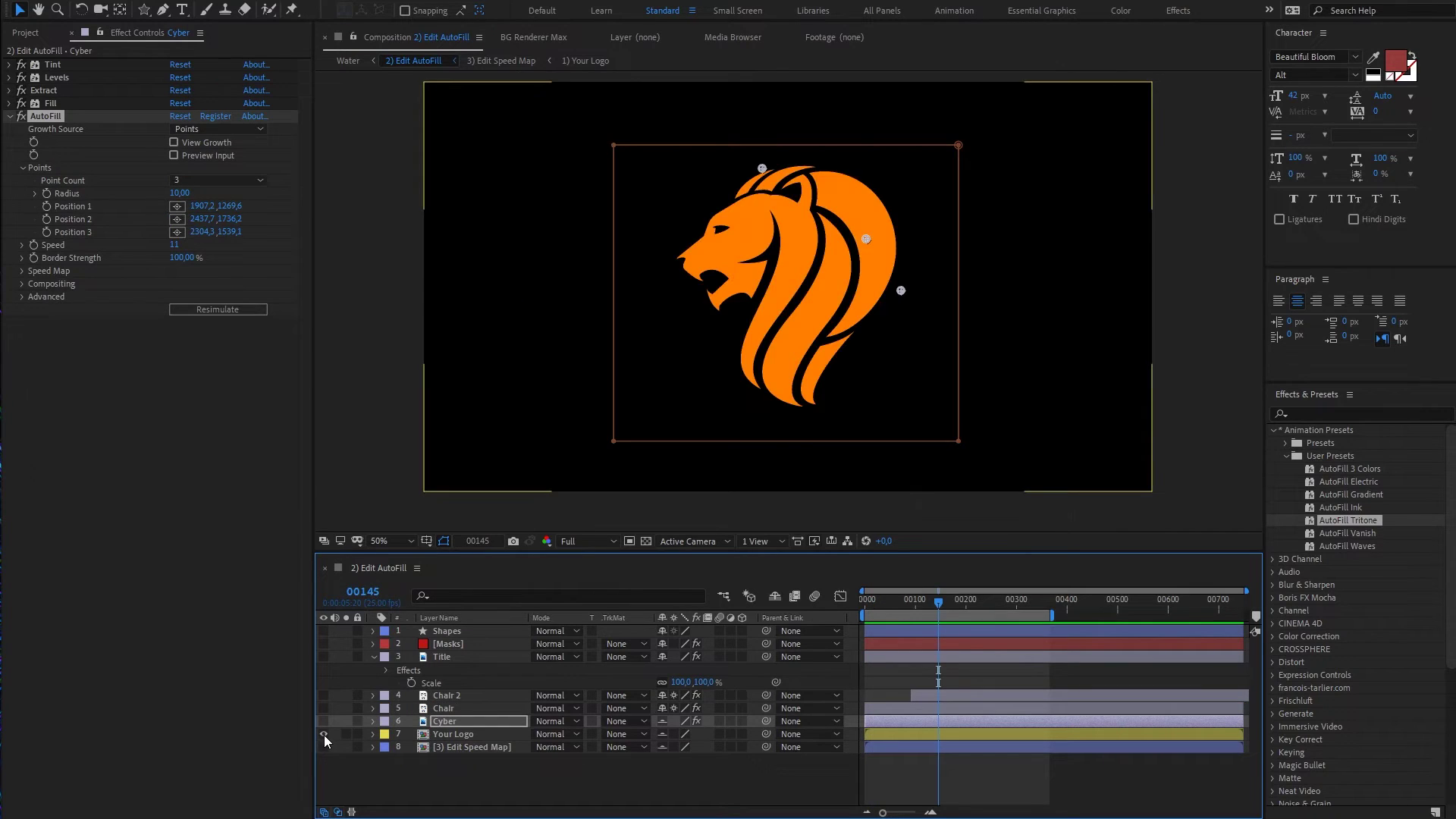
left_click(448, 734)
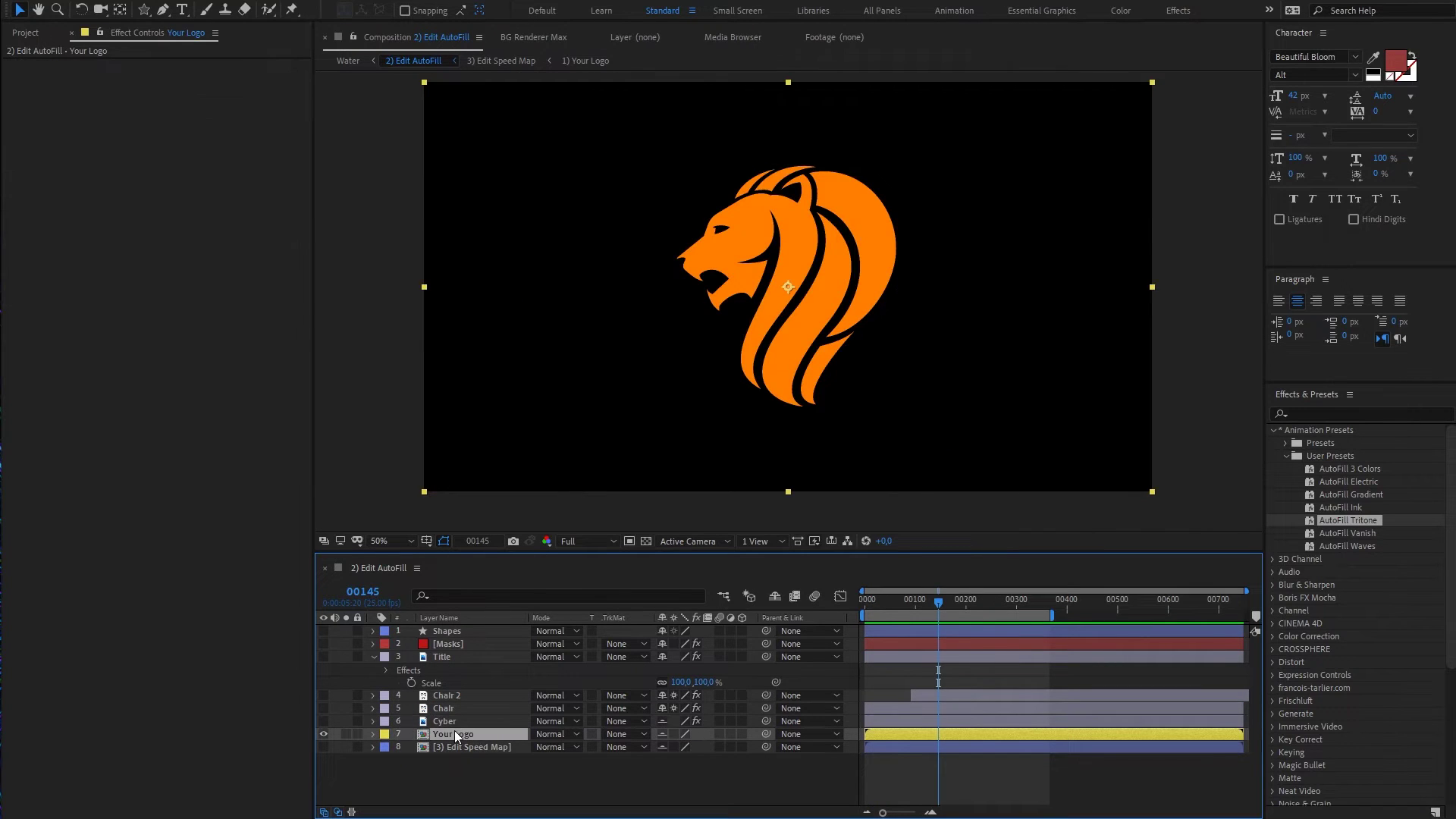
key("ctrl+space")
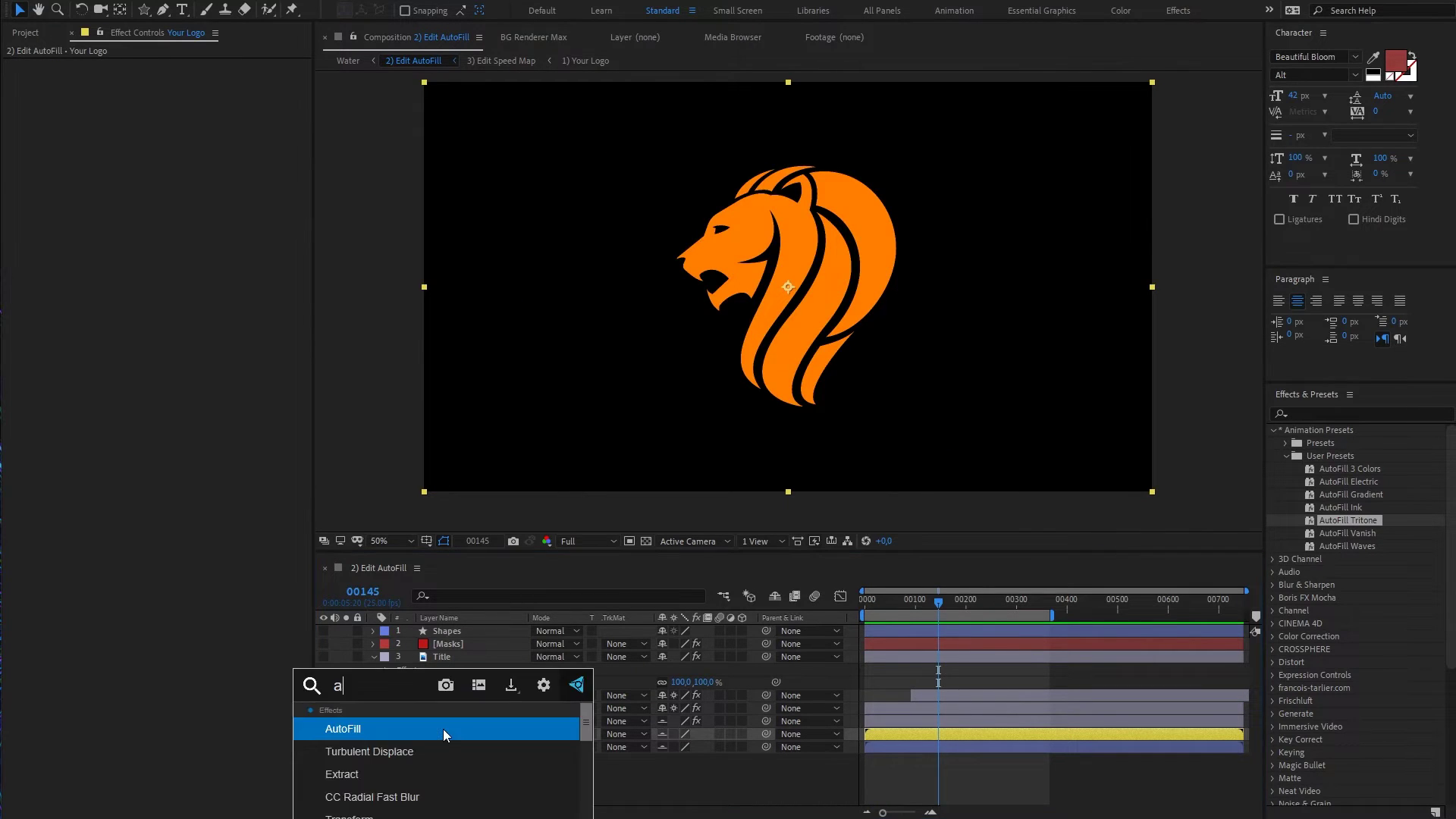
type("au")
key("Return")
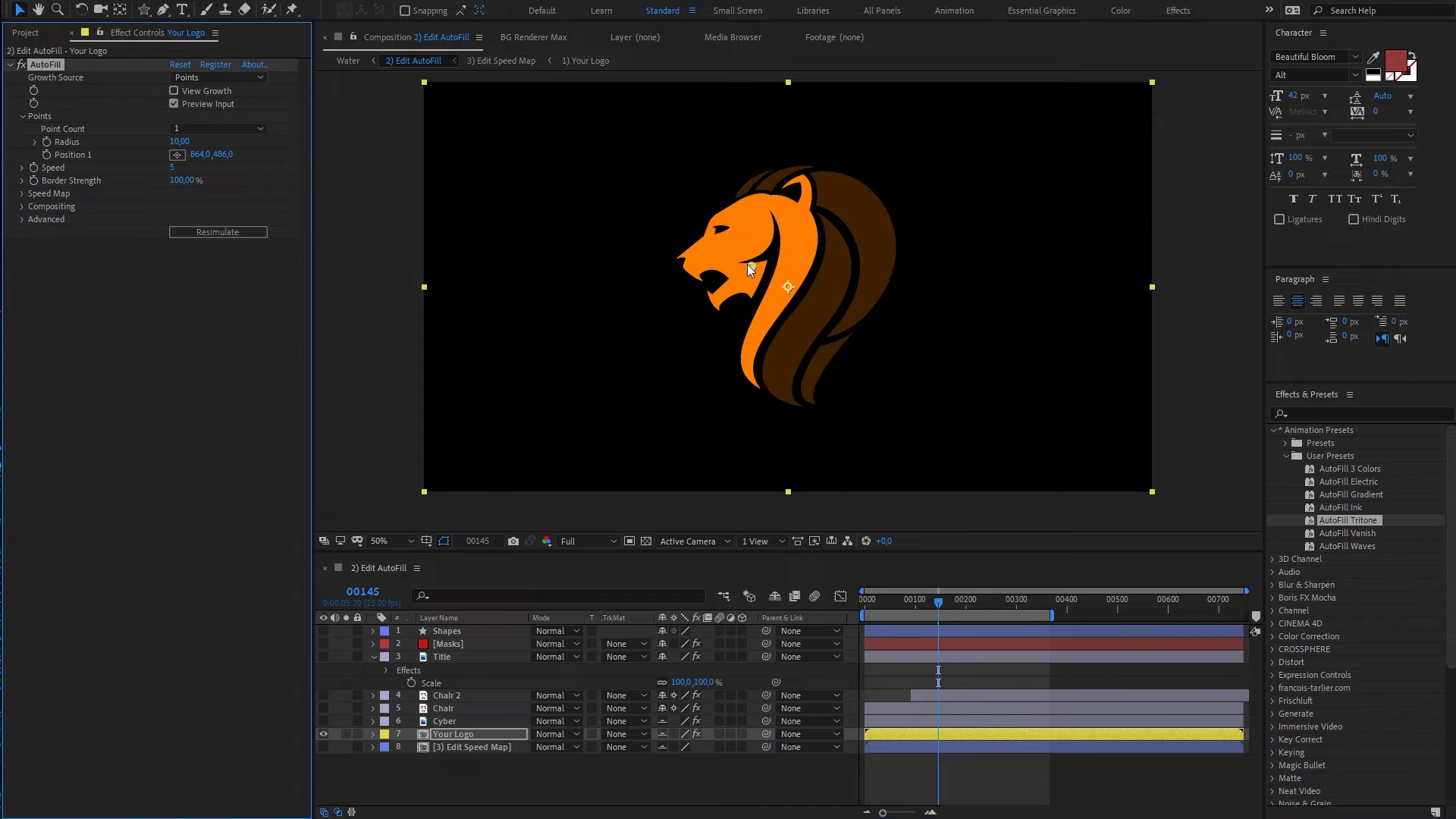
left_click_drag(748, 265, 739, 272)
Step: Preview the lion filling in, then duplicate Your Logo as Your Logo 2
left_click(816, 612)
key("Home")
key("space")
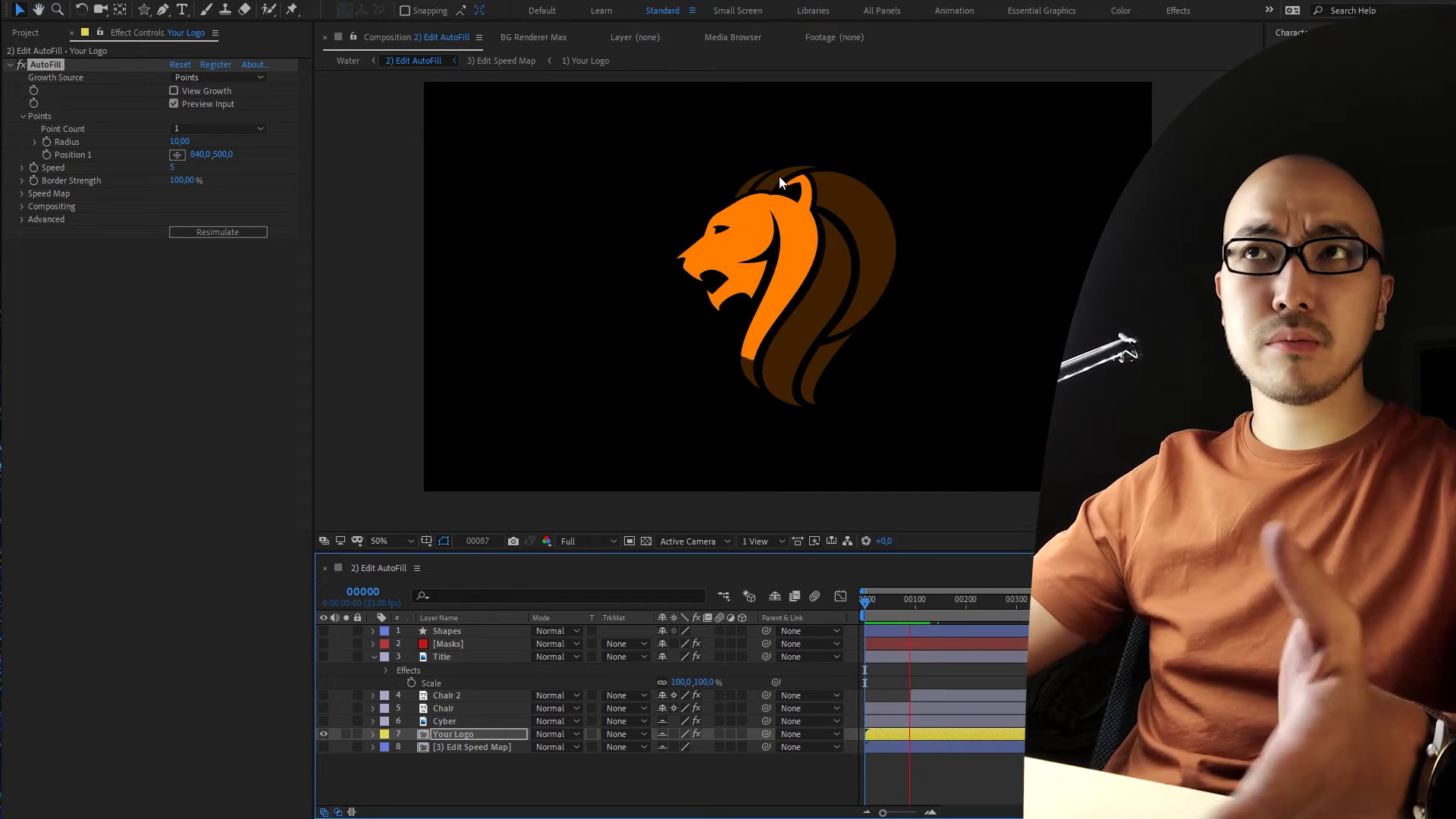
mouse_move(913, 603)
left_mouse_down()
mouse_move(881, 611)
mouse_move(903, 607)
left_mouse_up()
left_click(498, 769)
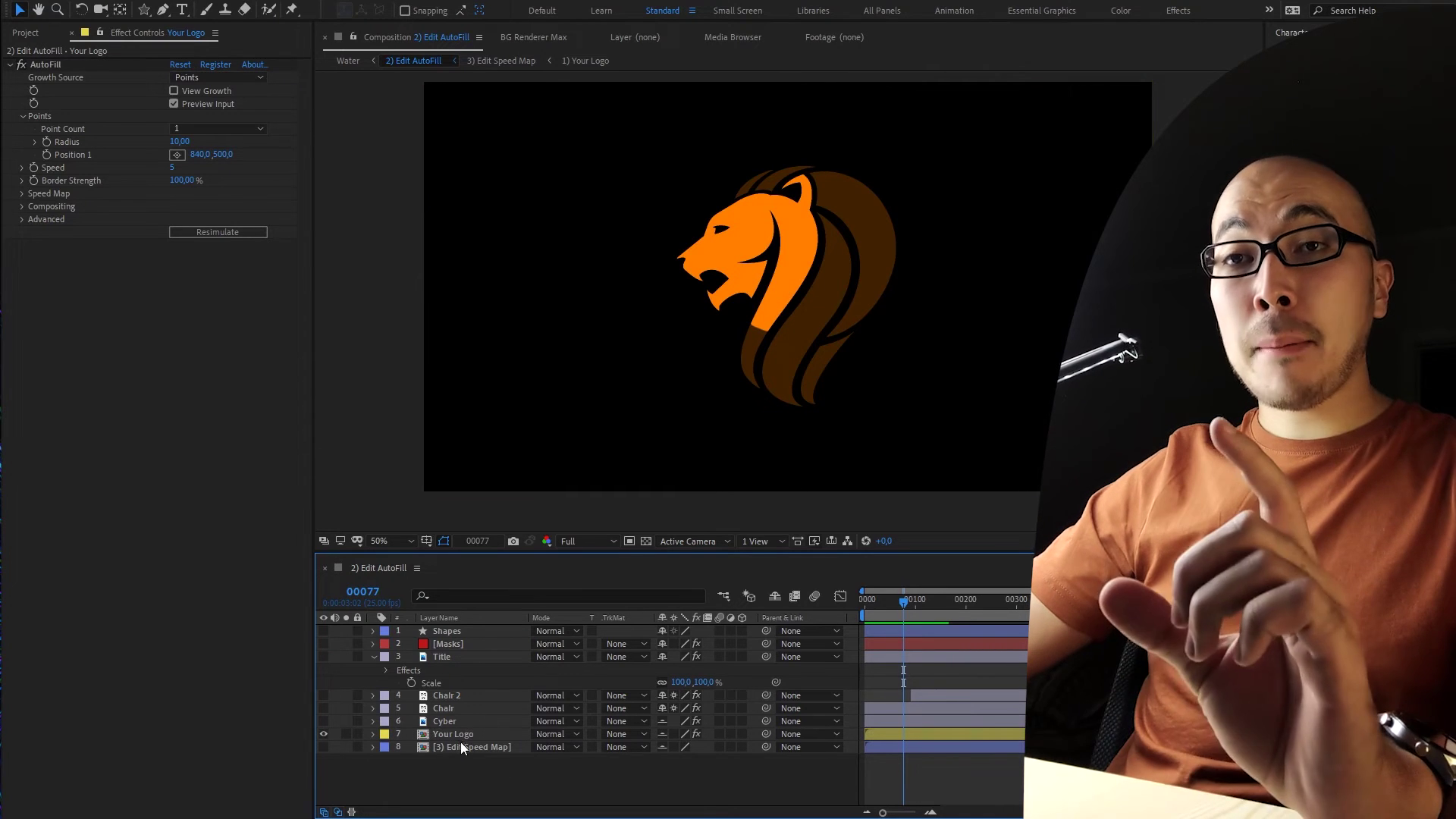
left_click(463, 736)
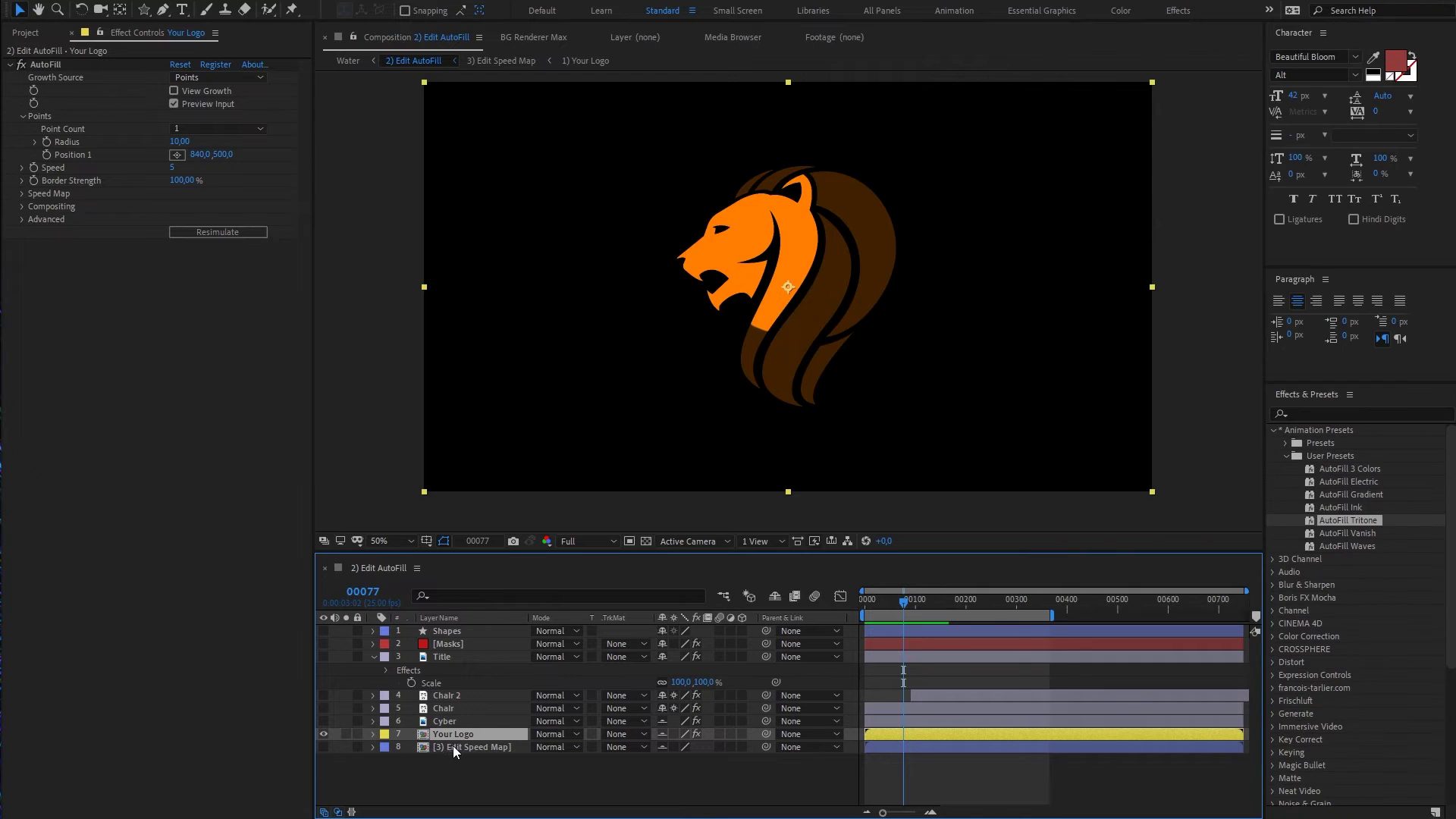
key("ctrl+d")
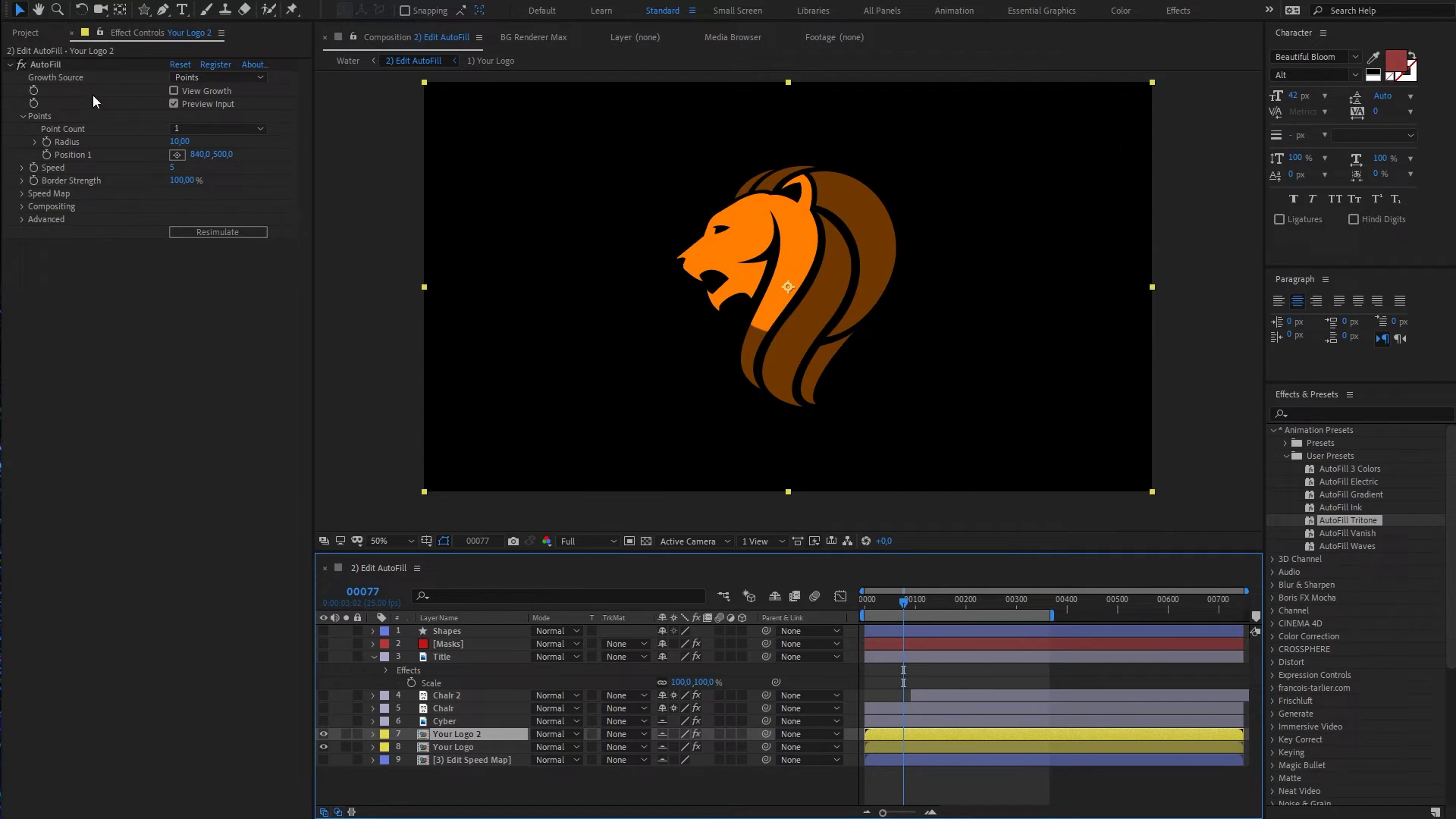
Step: Replace Your Logo 2's AutoFill with a Gaussian Blur of 54.1
left_click(47, 62)
key("Delete")
key("ctrl+space")
type("gau")
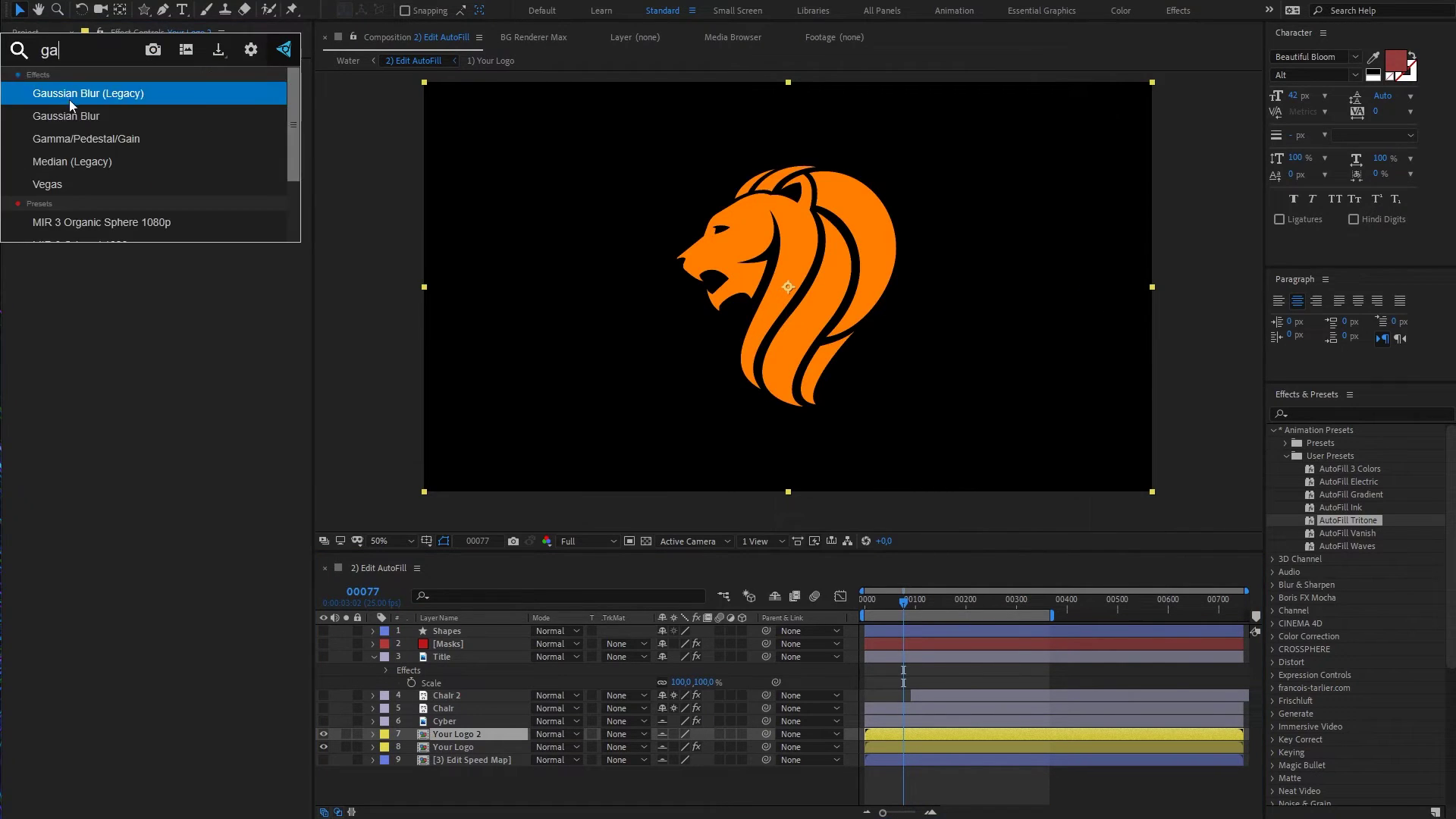
left_click(72, 99)
left_click_drag(177, 77, 616, 108)
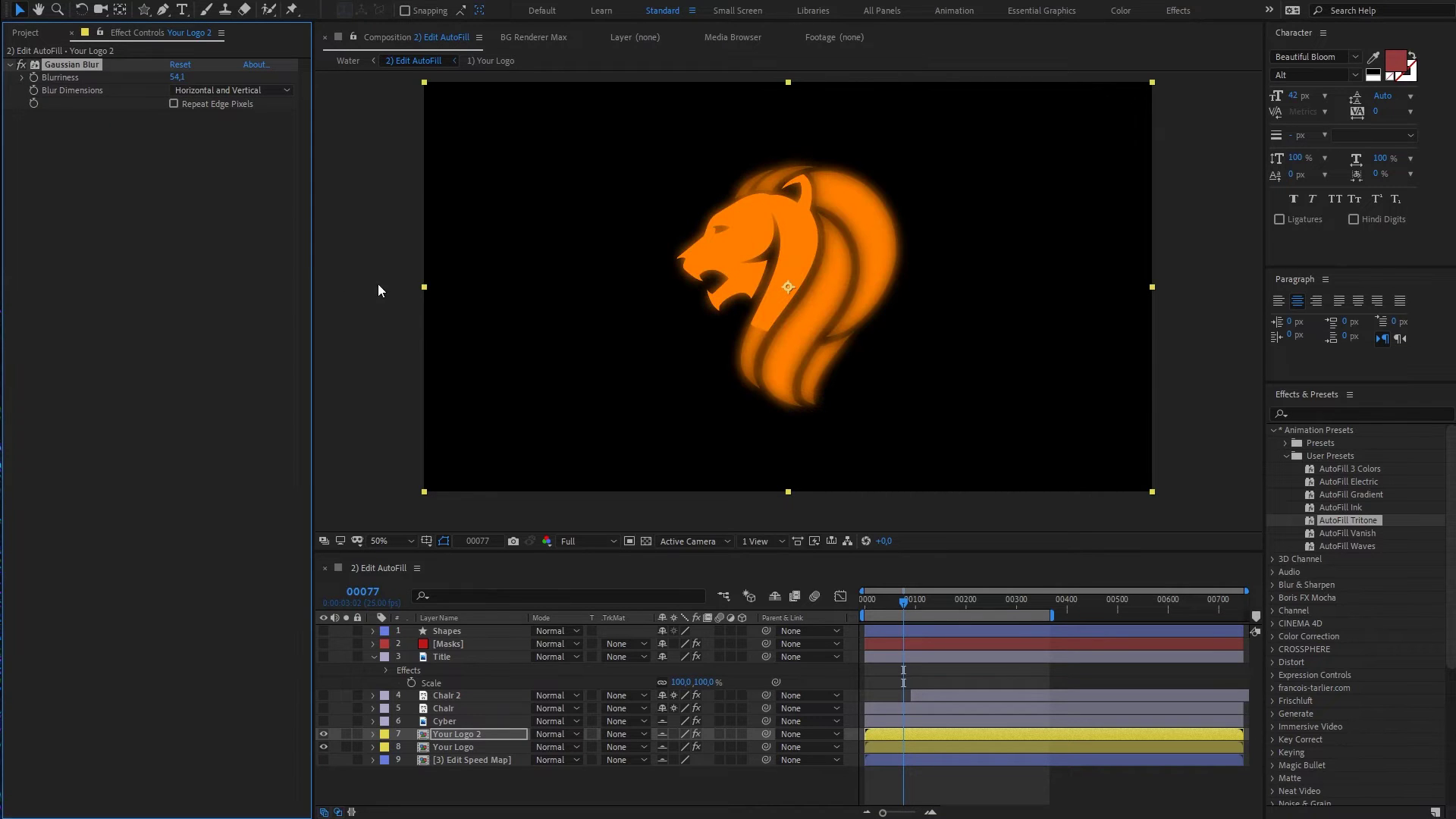
Step: Add Levels on the Alpha channel and raise Alpha Input Black to tighten the edges
key("ctrl+space")
type("lev")
key("Return")
left_click(225, 128)
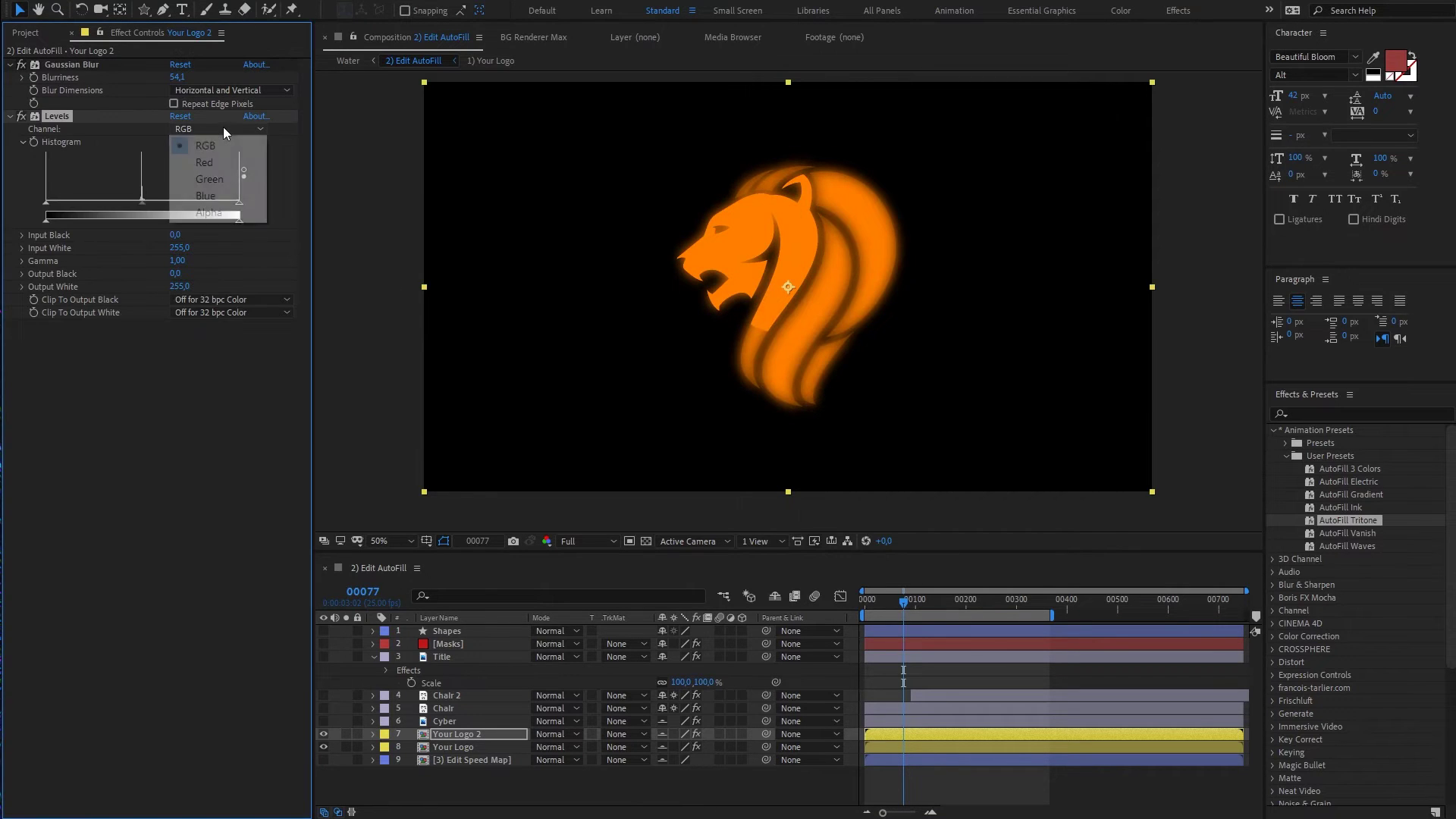
left_click(226, 216)
mouse_move(240, 201)
left_mouse_down()
mouse_move(149, 204)
mouse_move(248, 206)
left_mouse_up()
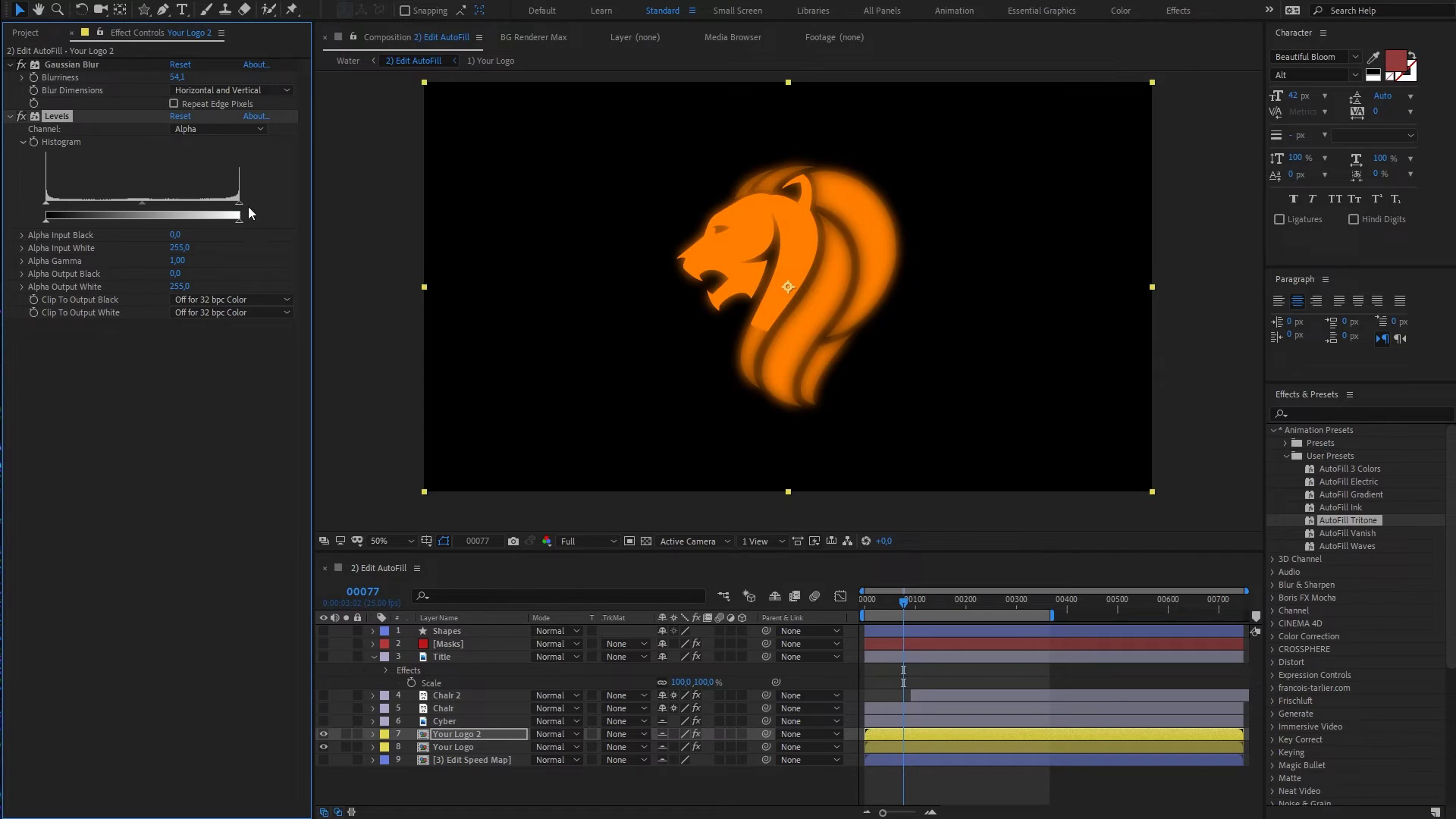
left_click_drag(51, 211, 194, 208)
Step: Add a white (FFFFFF) Fill and raise Alpha Input Black to about 225
left_click(138, 397)
key("ctrl+space")
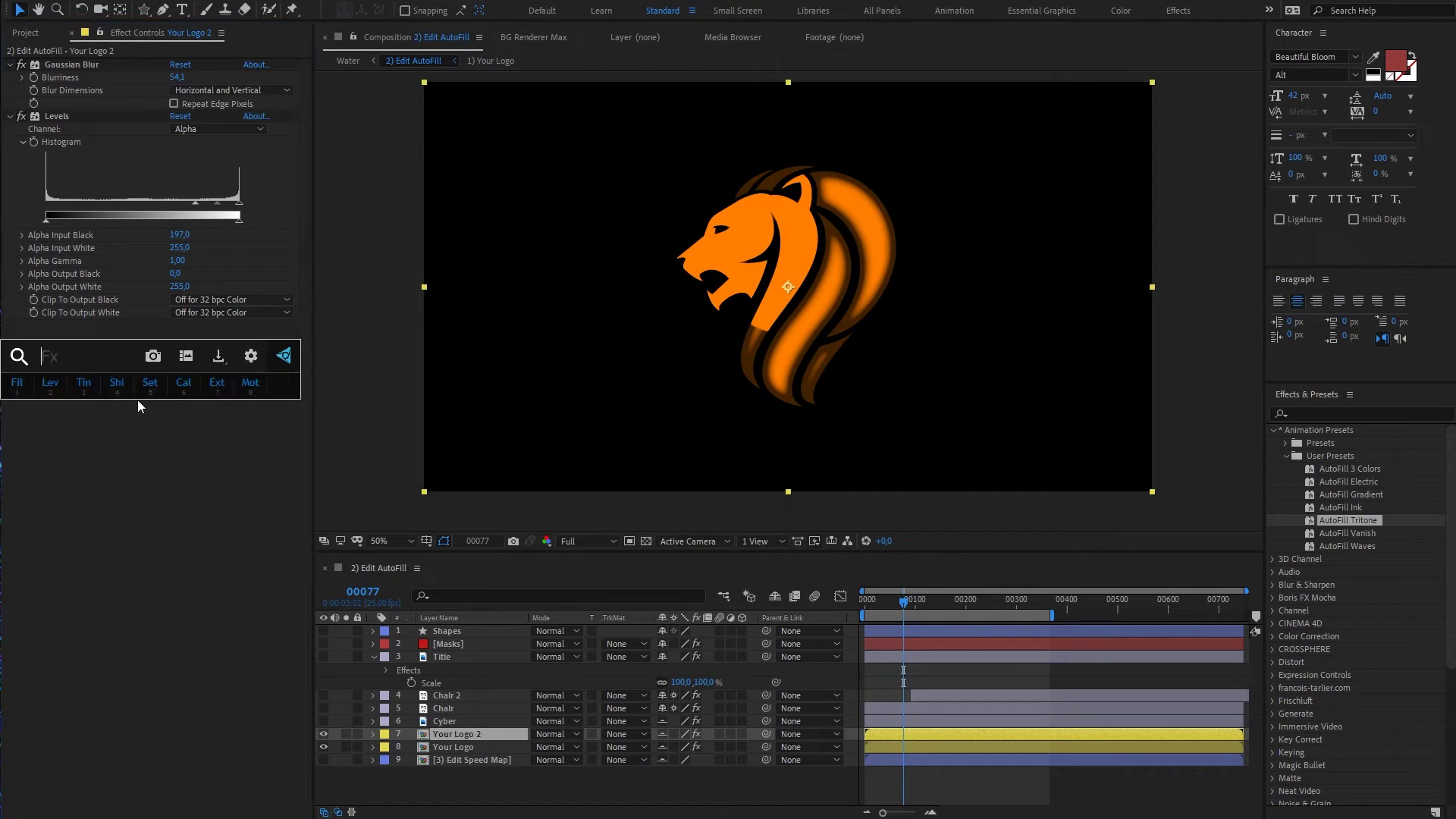
type("fi")
left_click(119, 403)
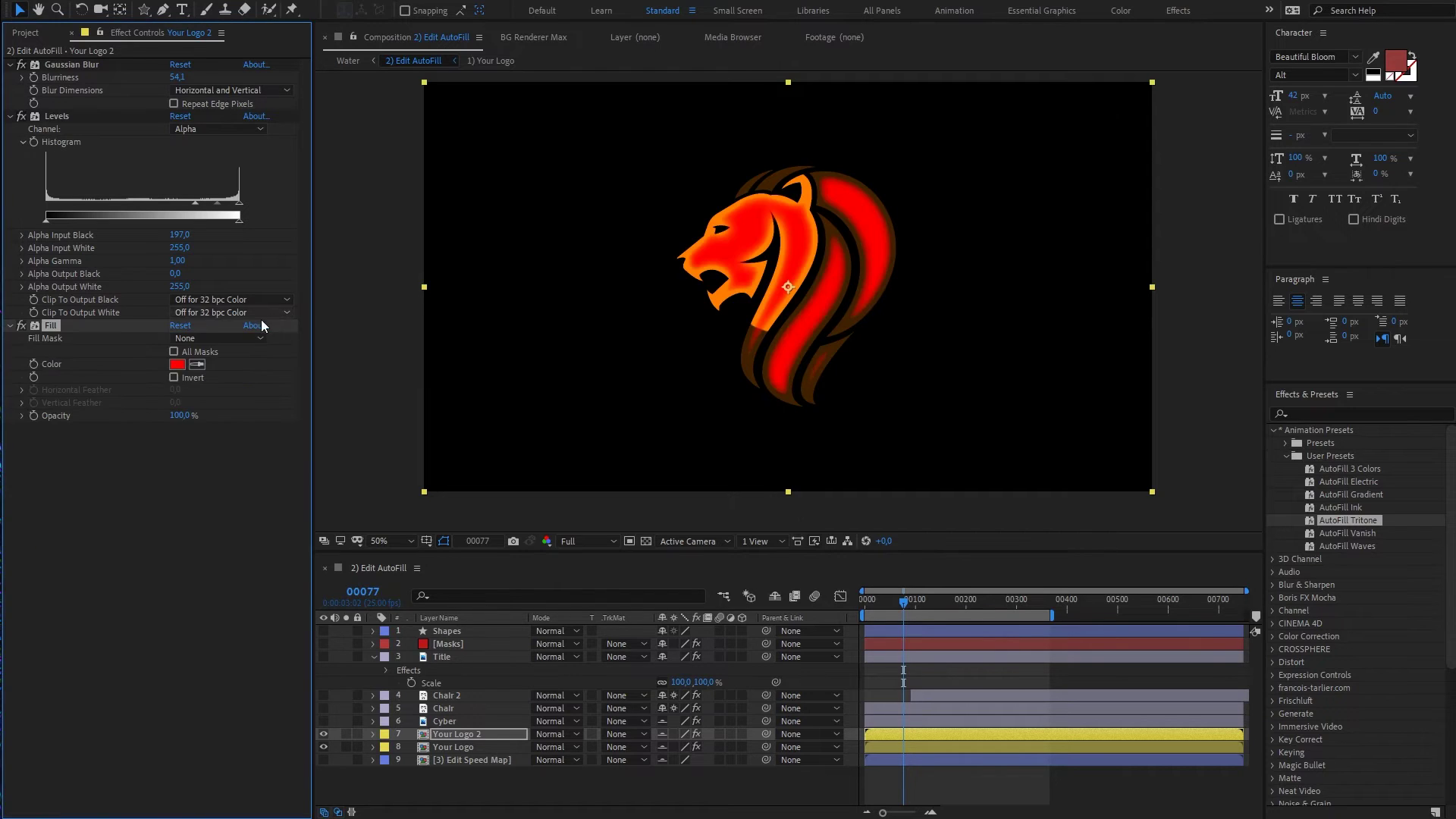
left_click(177, 364)
left_click_drag(470, 531, 393, 449)
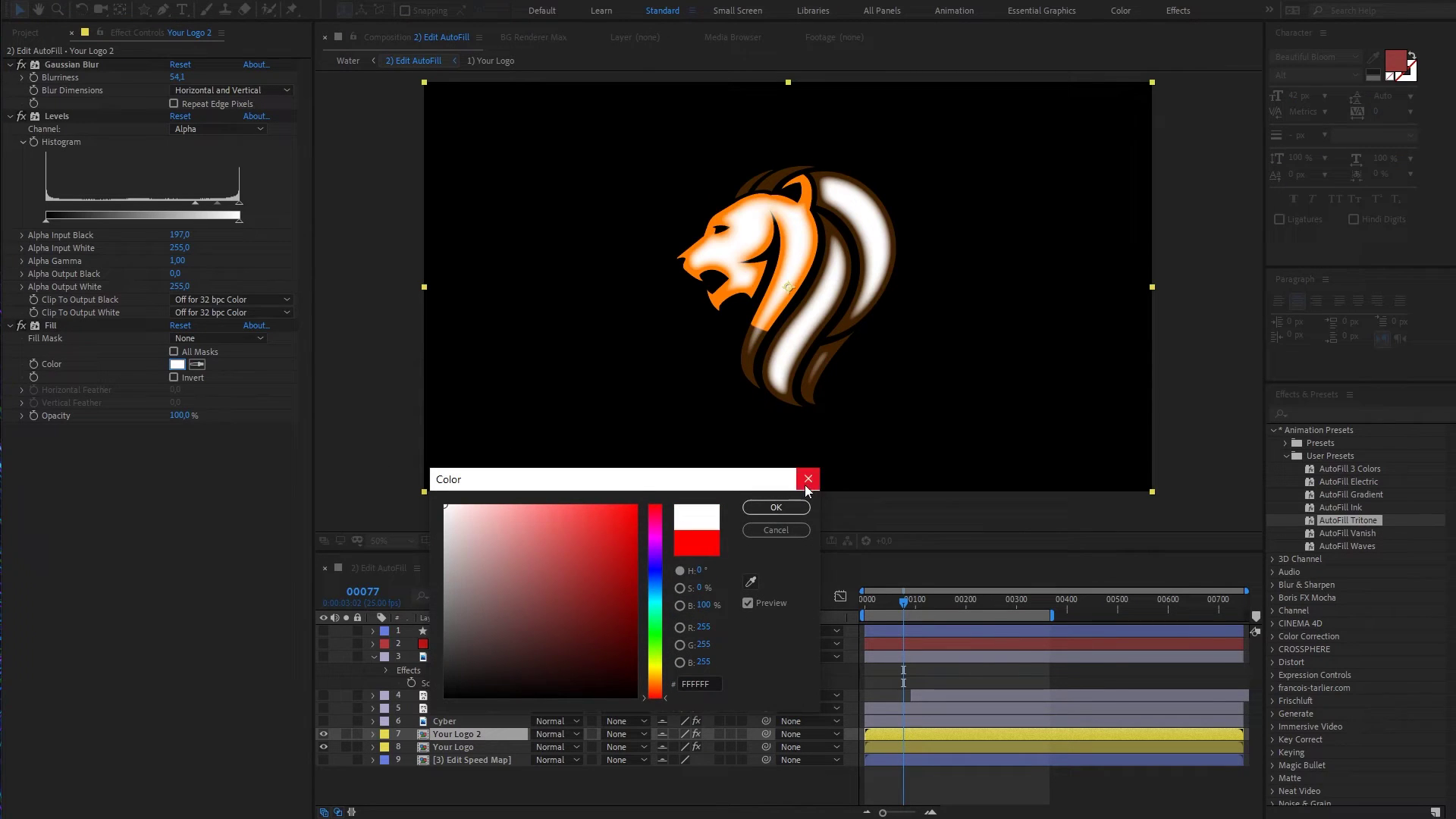
left_click(785, 510)
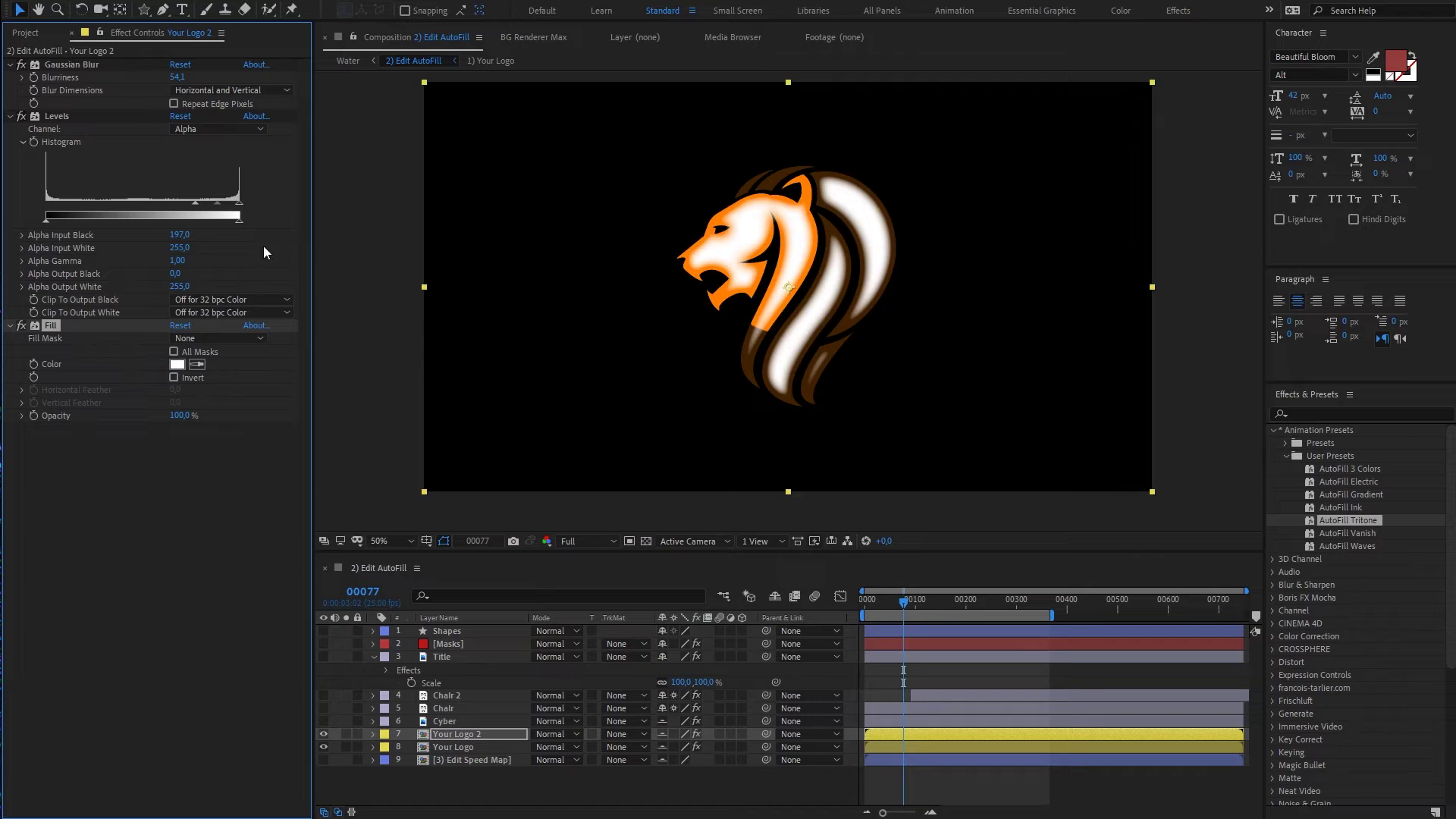
left_click_drag(190, 205, 220, 209)
key("period")
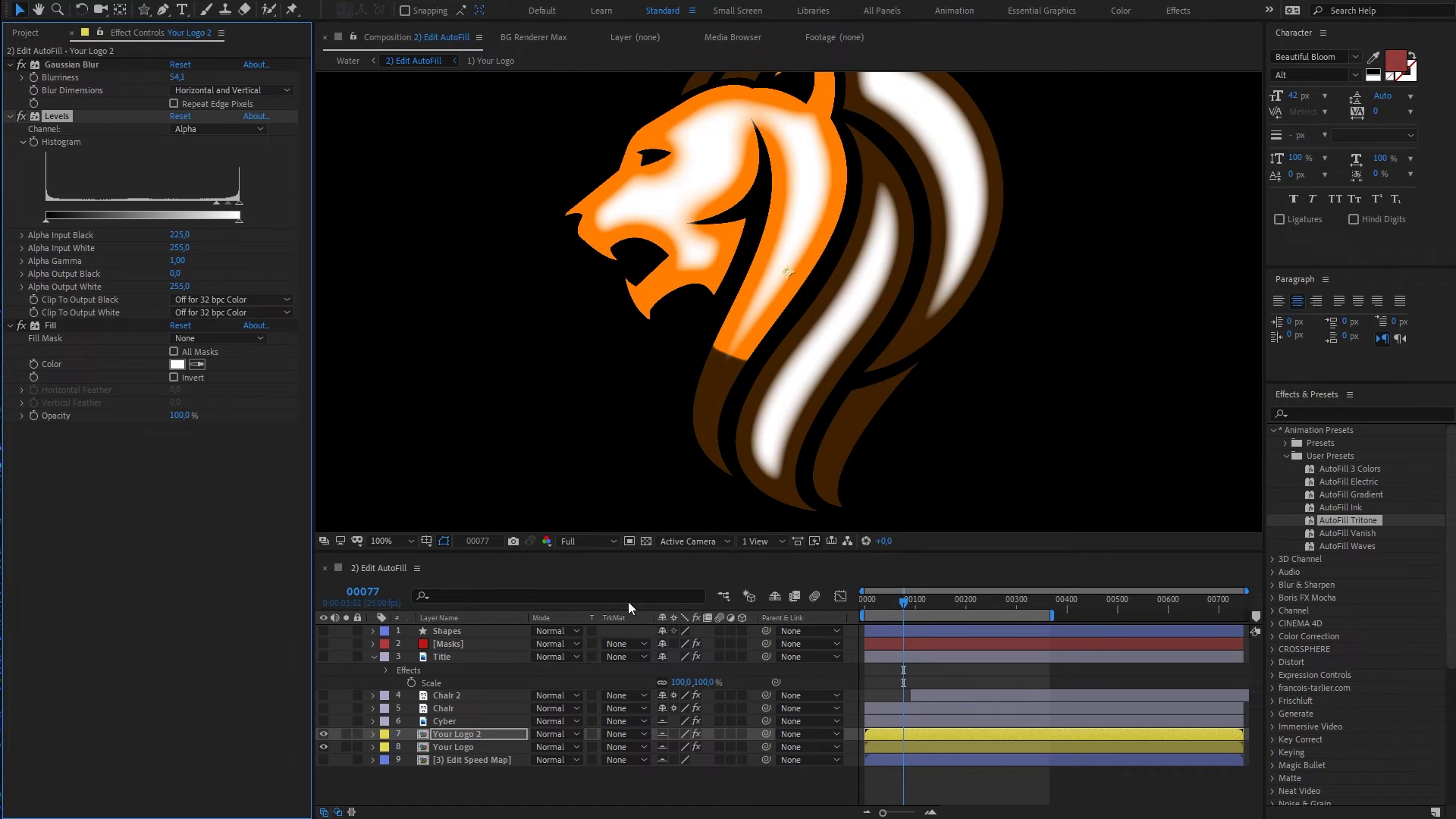
Step: Hide Your Logo 2 and make it the Speed Map layer of Your Logo's AutoFill
left_click(324, 734)
left_click(455, 750)
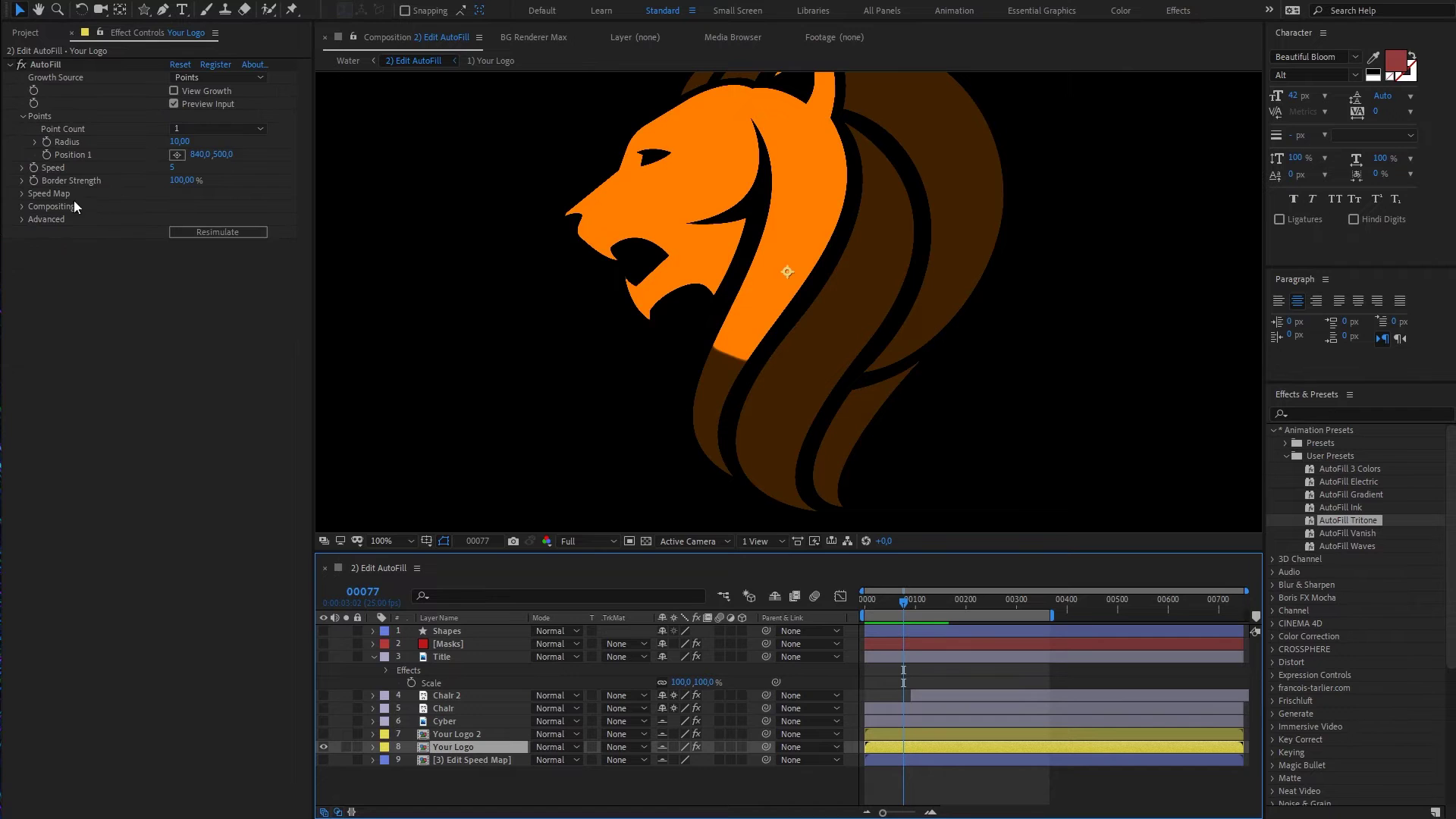
left_click(22, 194)
left_click(201, 207)
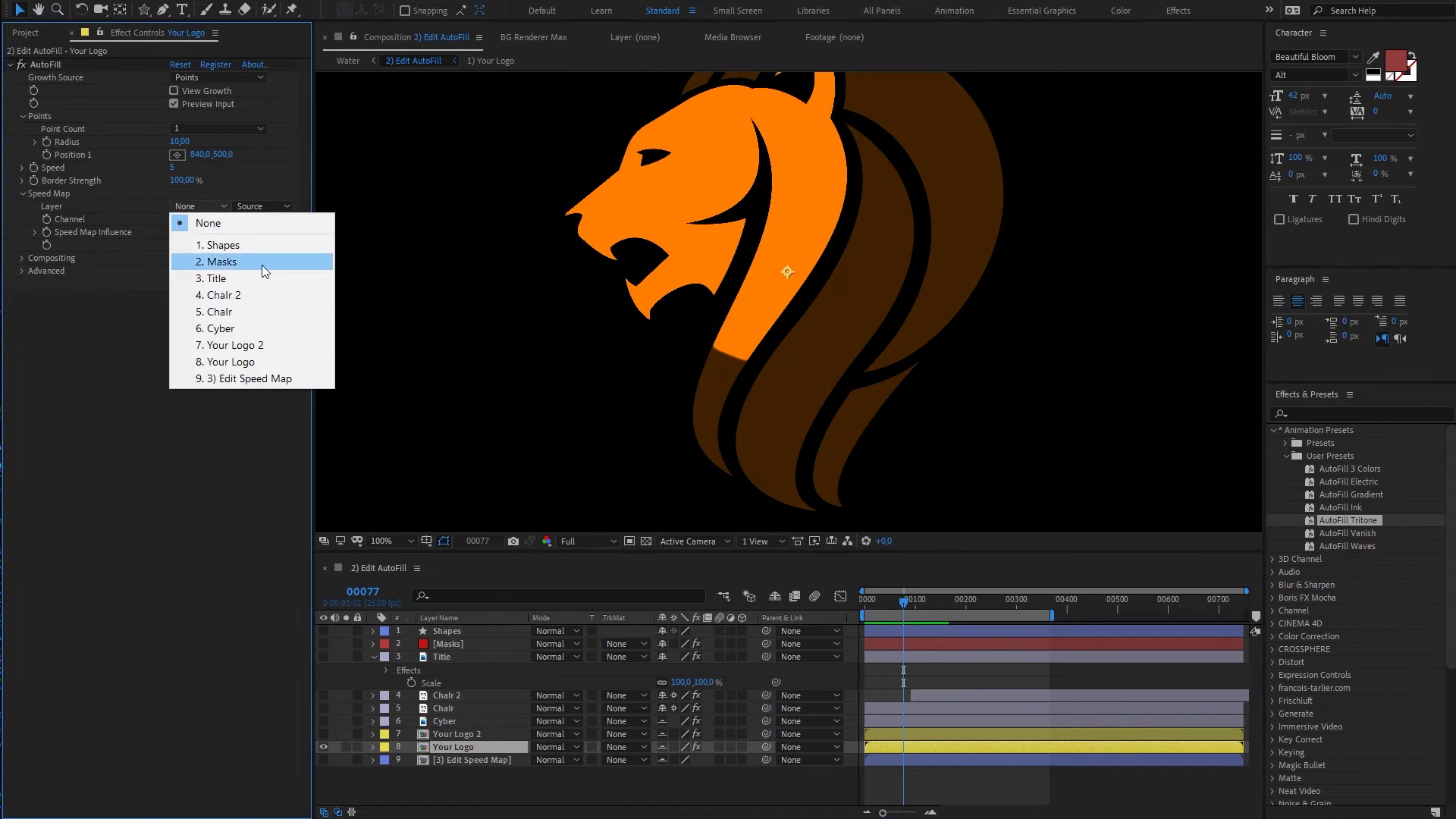
left_click(259, 345)
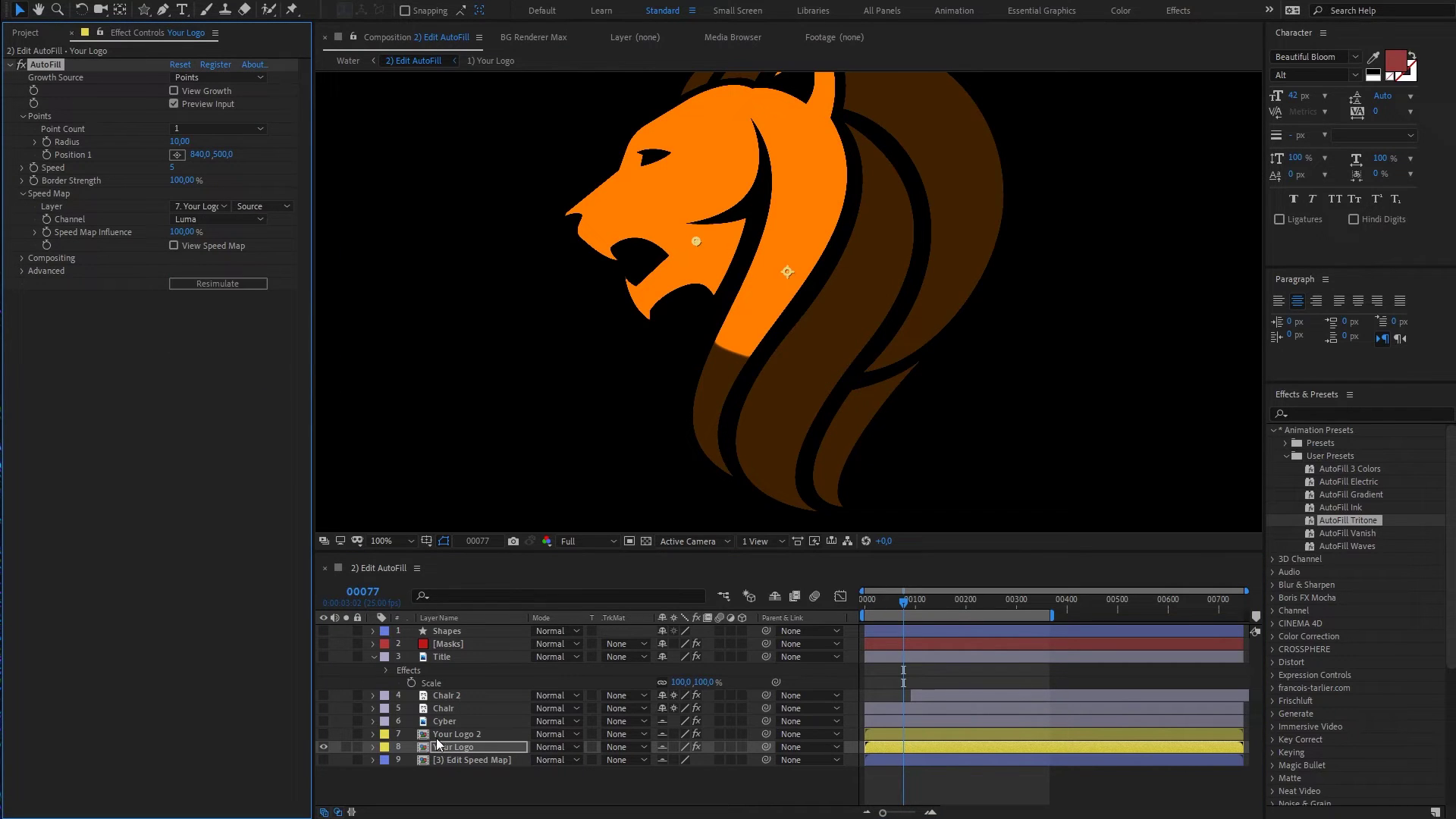
Step: Set the speed map Source to Effects & Masks and Channel to Alpha
left_click(263, 217)
left_click(275, 206)
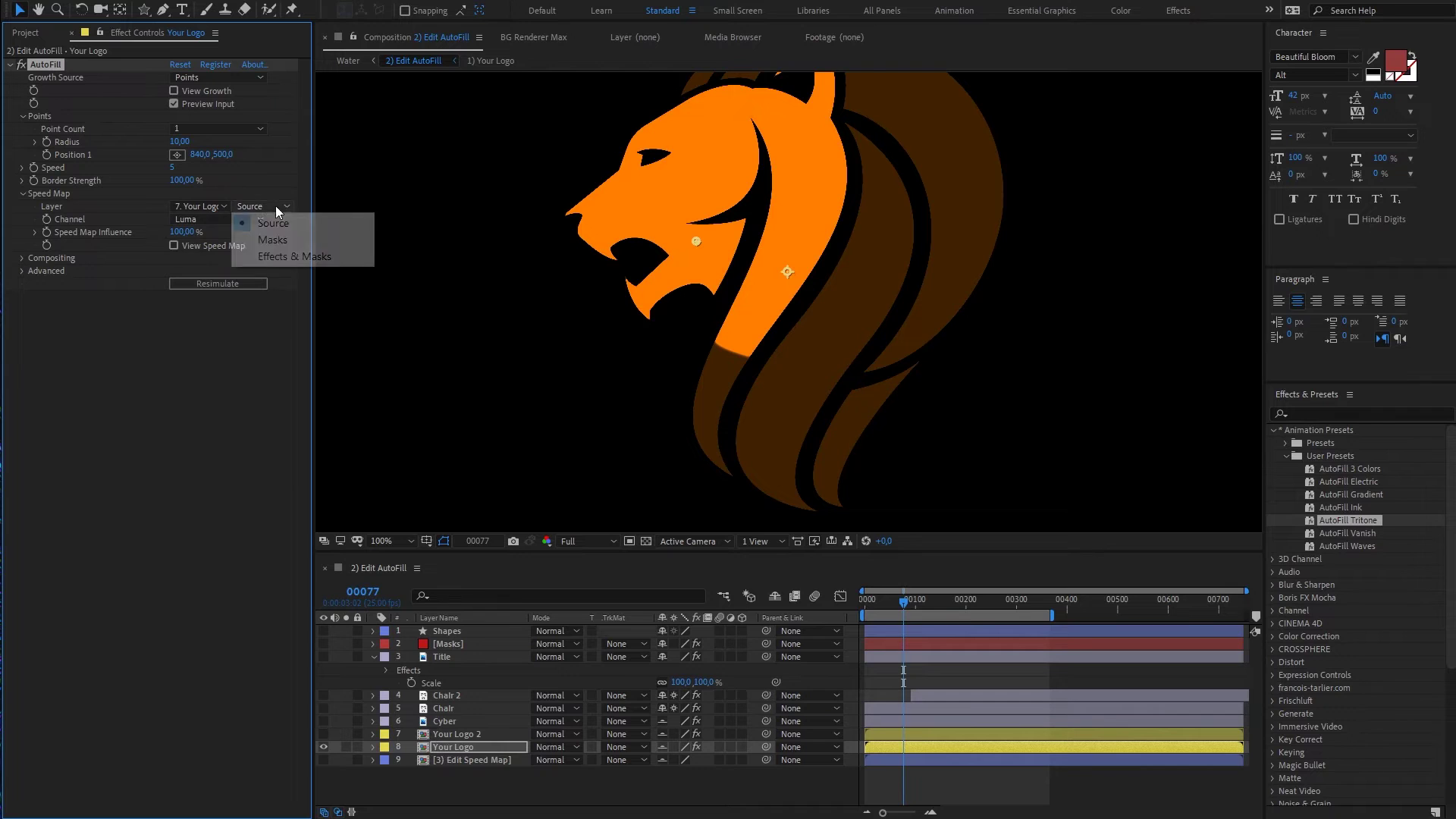
left_click(307, 257)
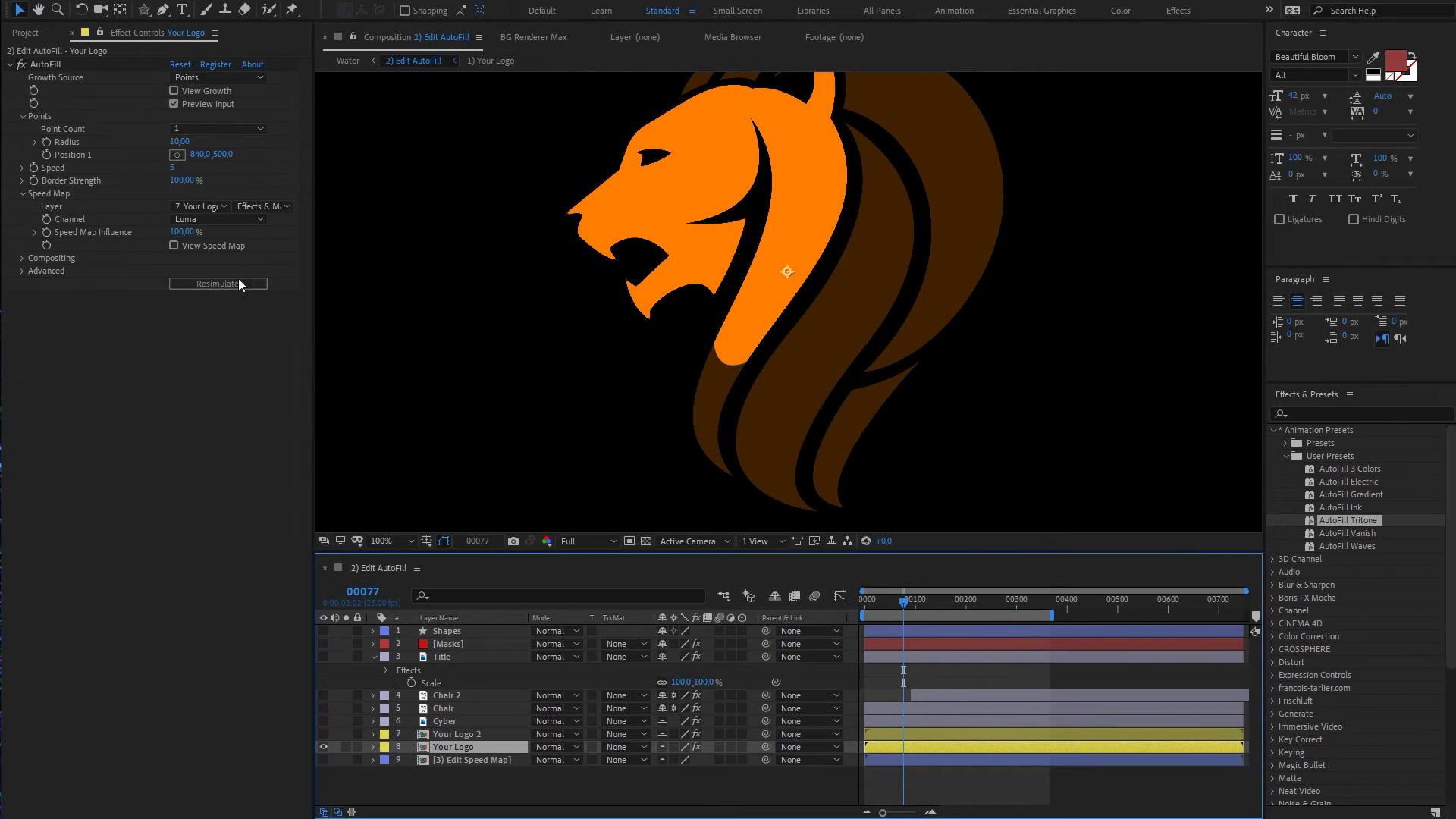
left_click(234, 219)
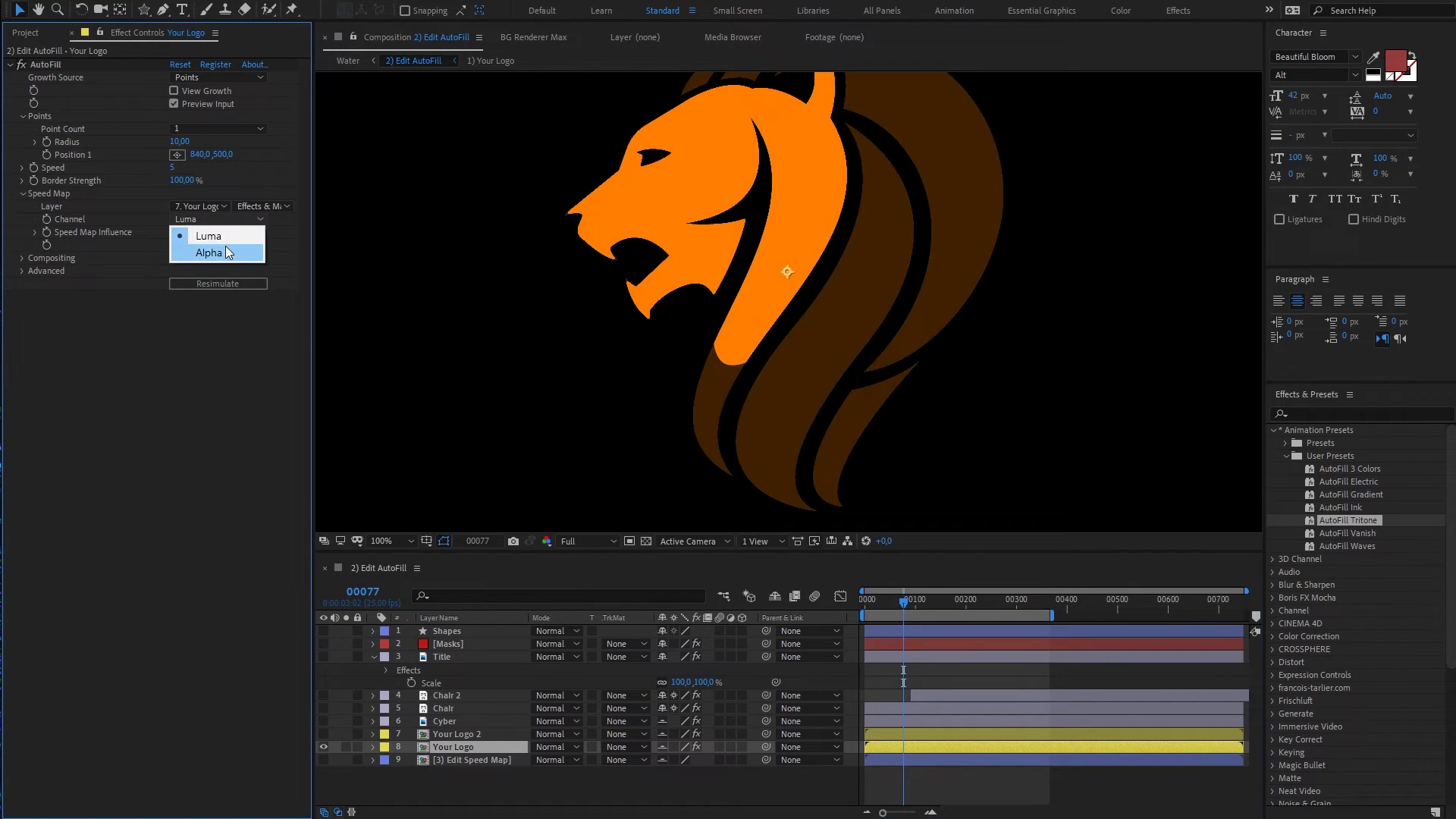
left_click(225, 246)
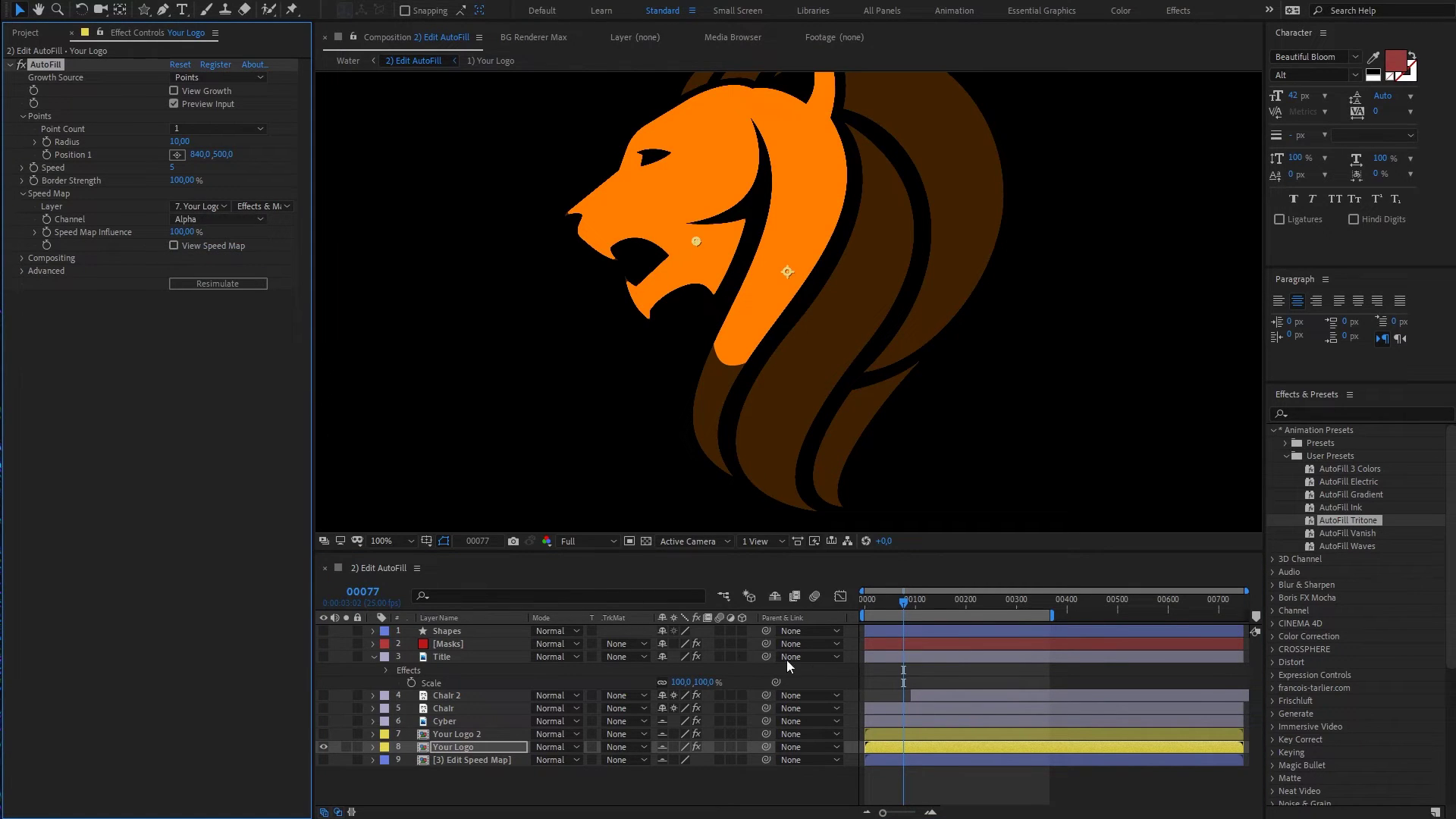
key("period")
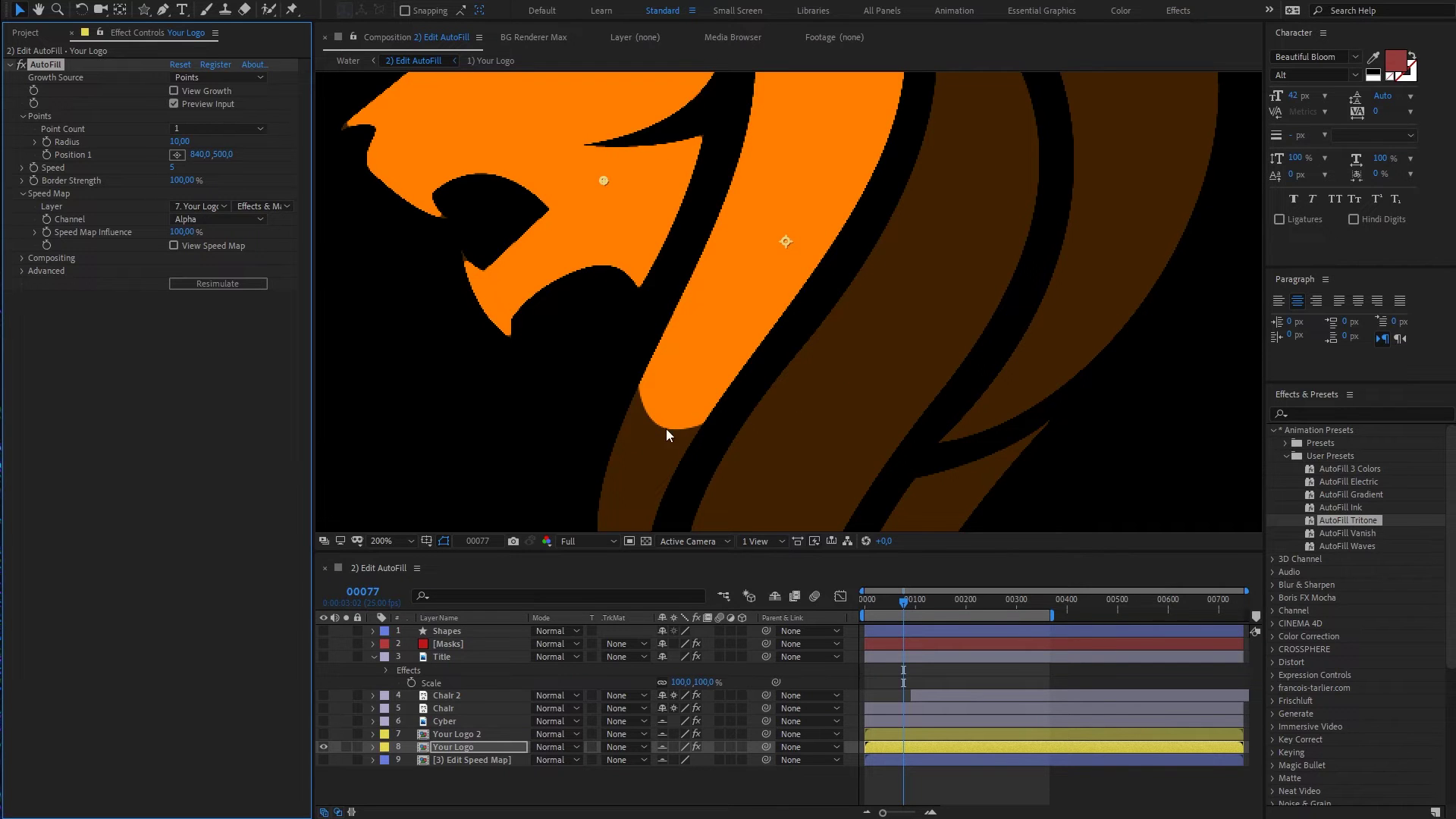
Step: Compare the speed map set to None versus Your Logo 2, keeping Your Logo 2
left_click(201, 206)
left_click(203, 223)
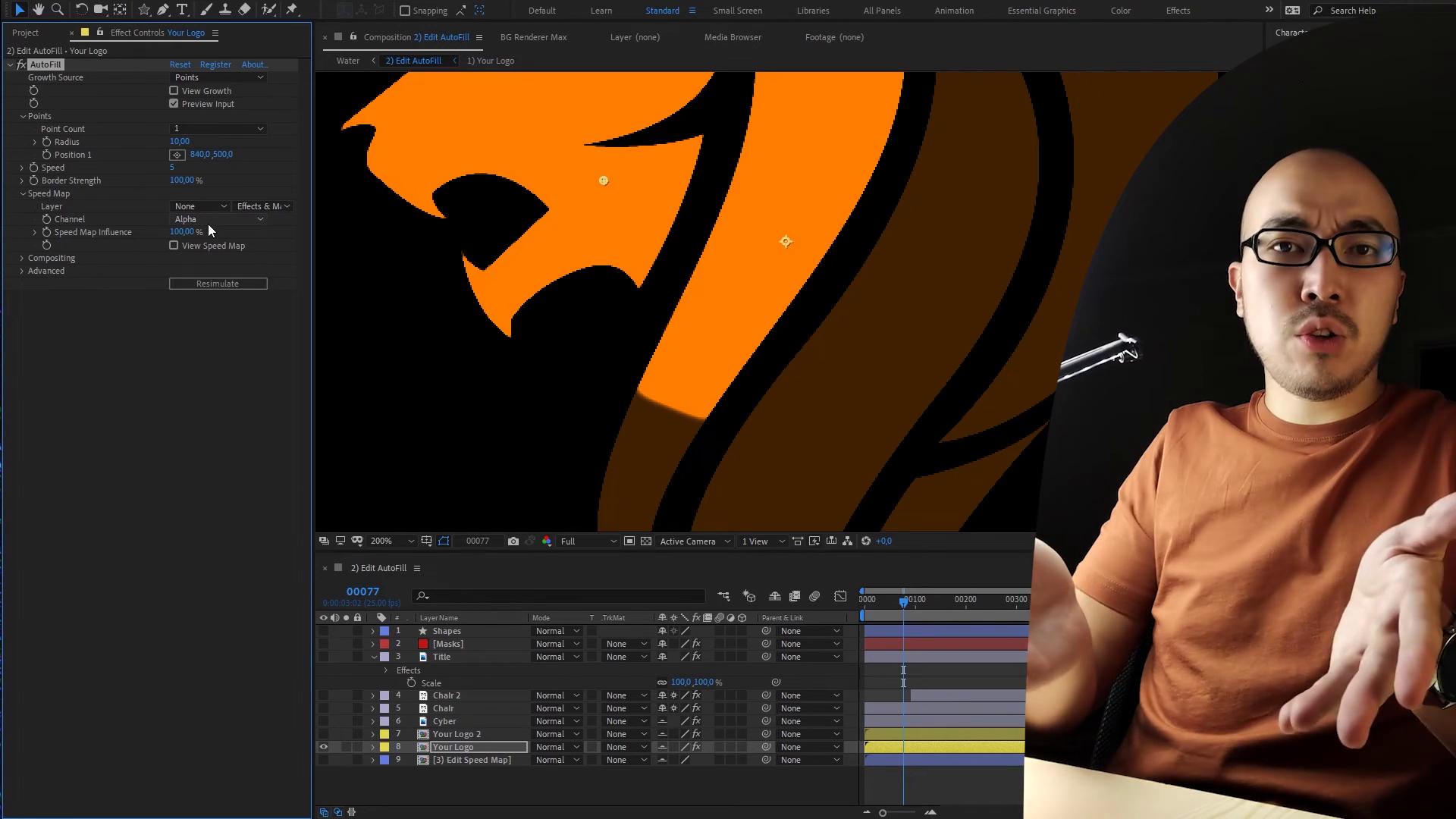
left_click(204, 207)
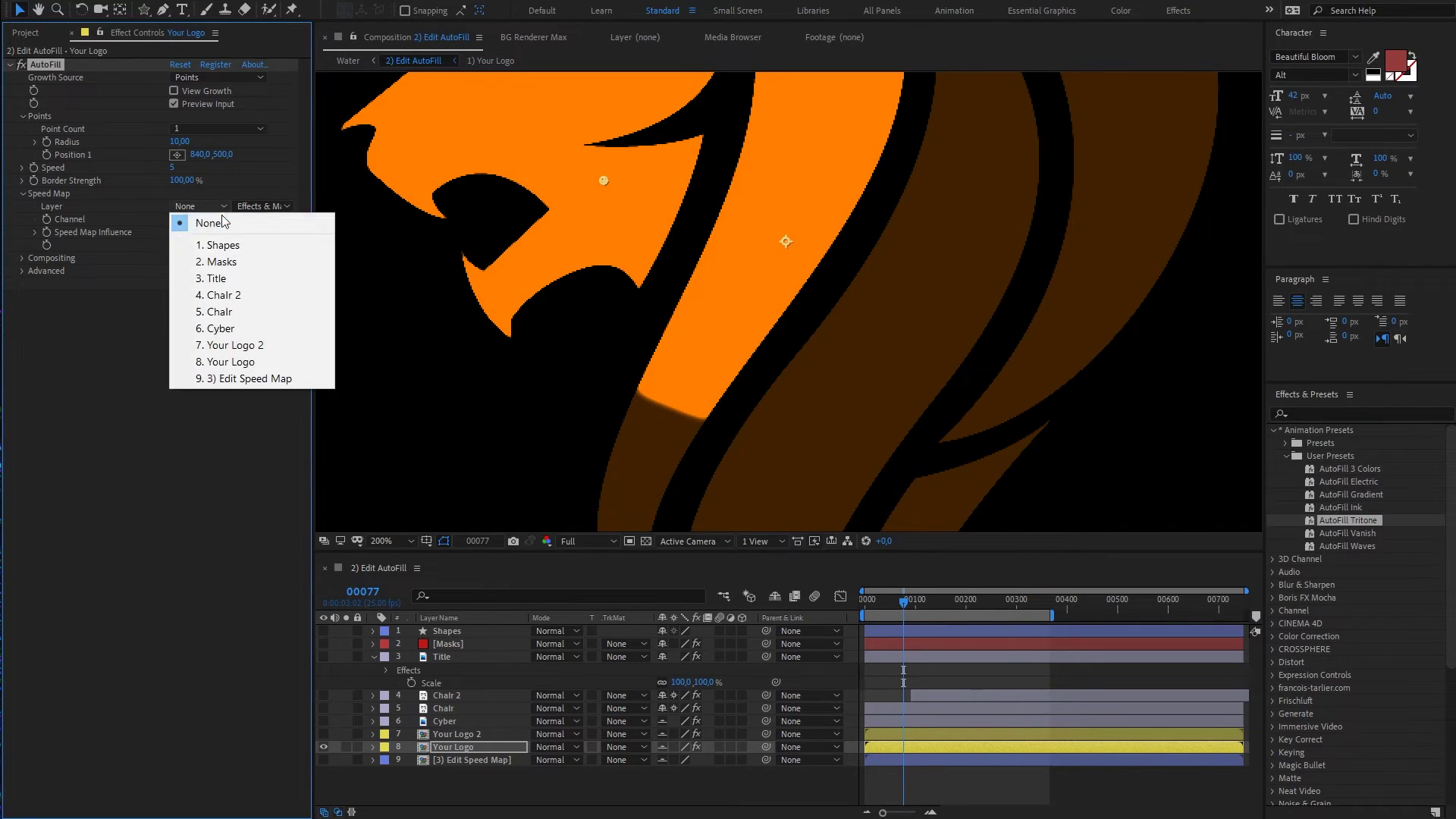
left_click(247, 343)
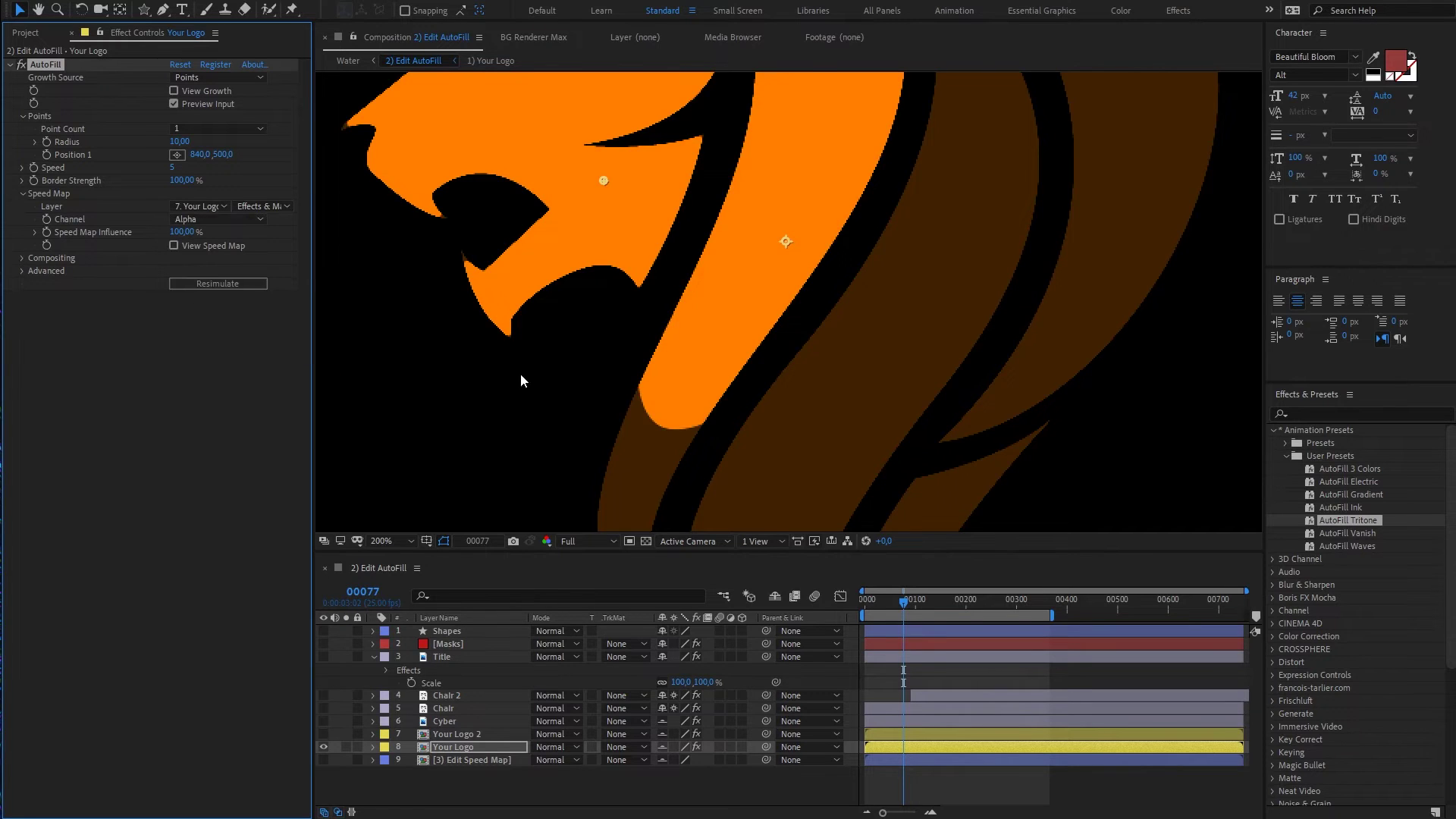
key("slash")
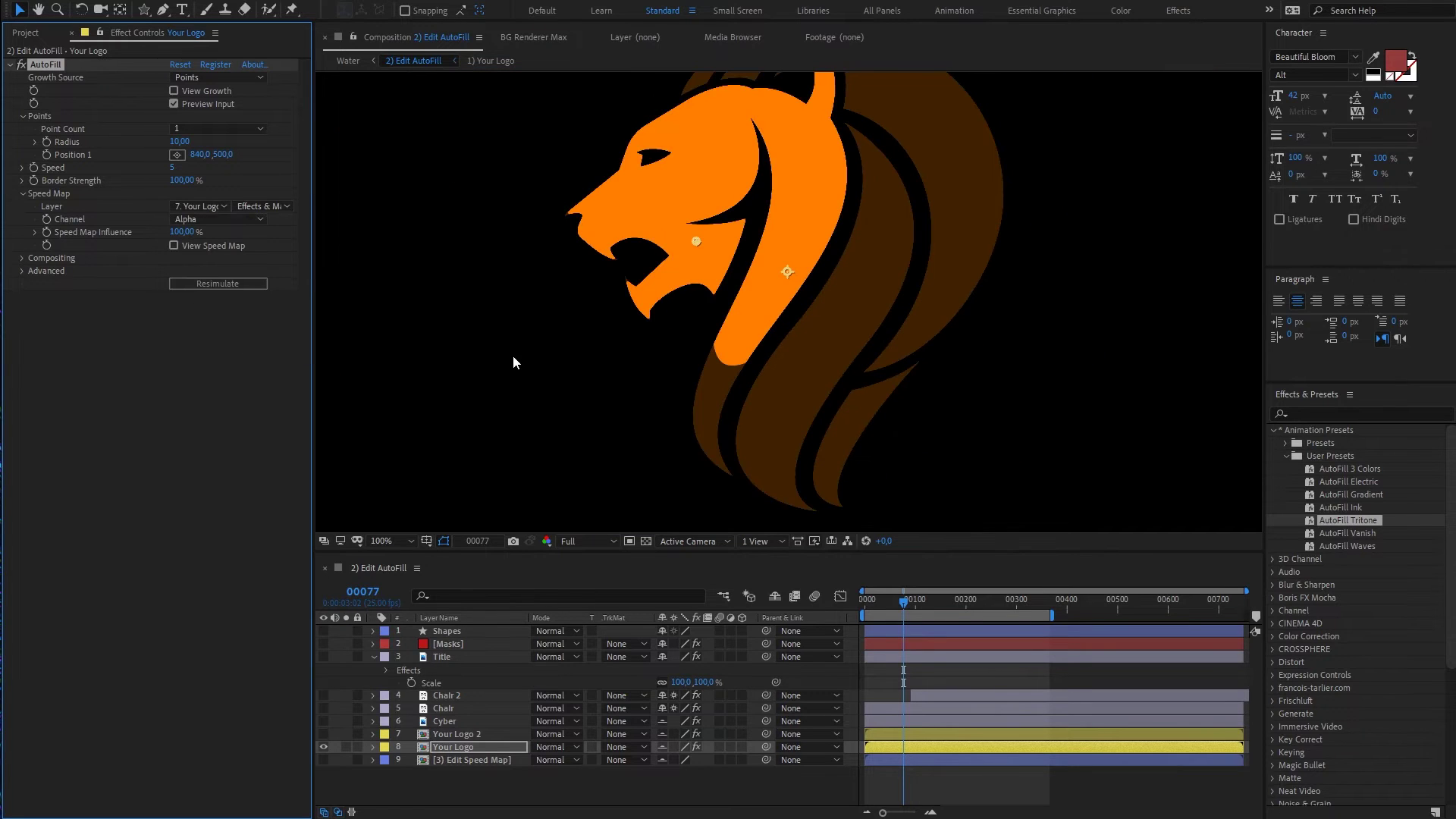
Step: Trim the work area to about frame 130, hide the input underlay, and play the speed-mapped lion fill
left_click(874, 605)
key("space")
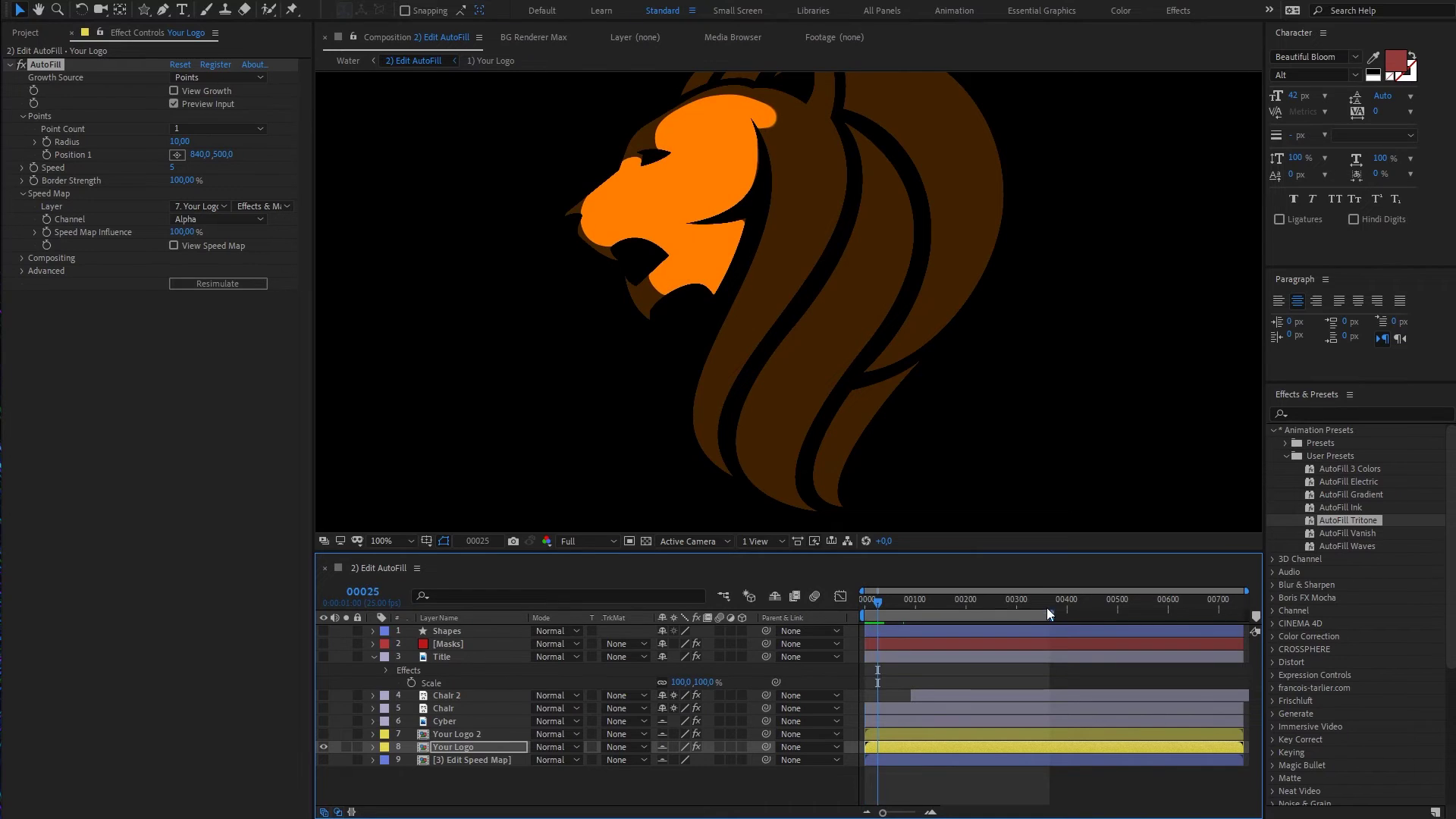
left_click_drag(1048, 613, 933, 616)
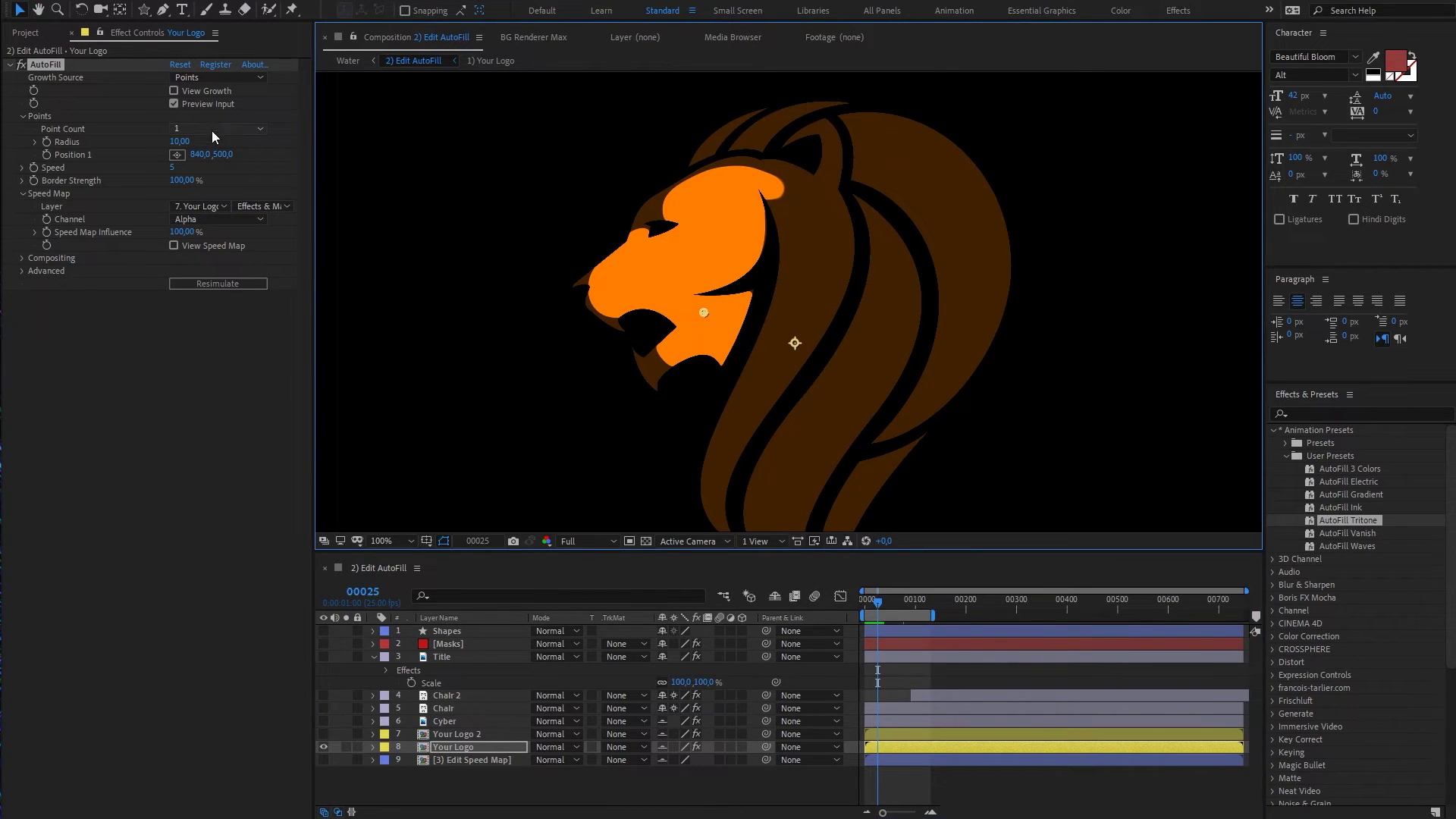
left_click(174, 104)
left_click(706, 777)
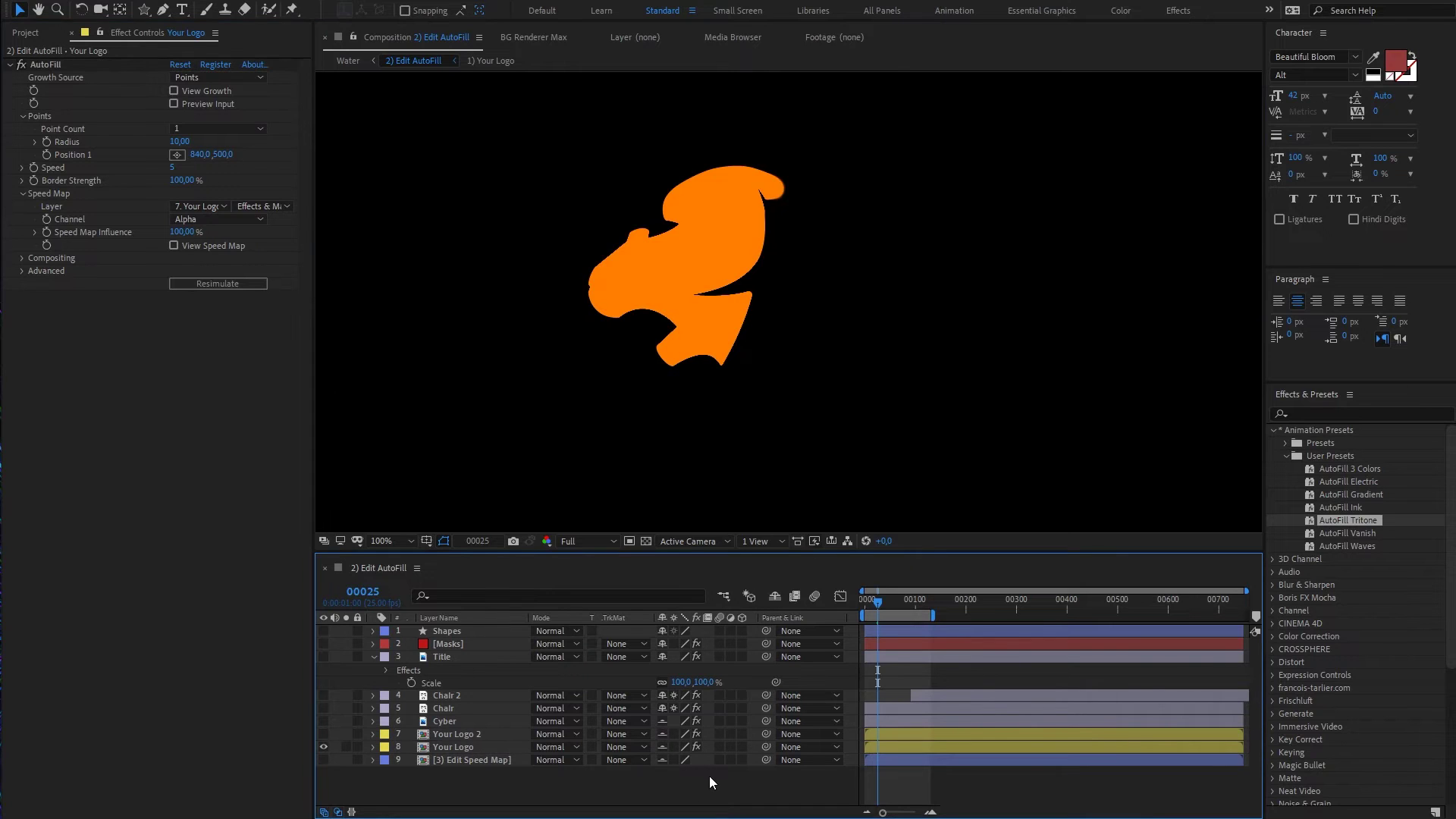
key("space")
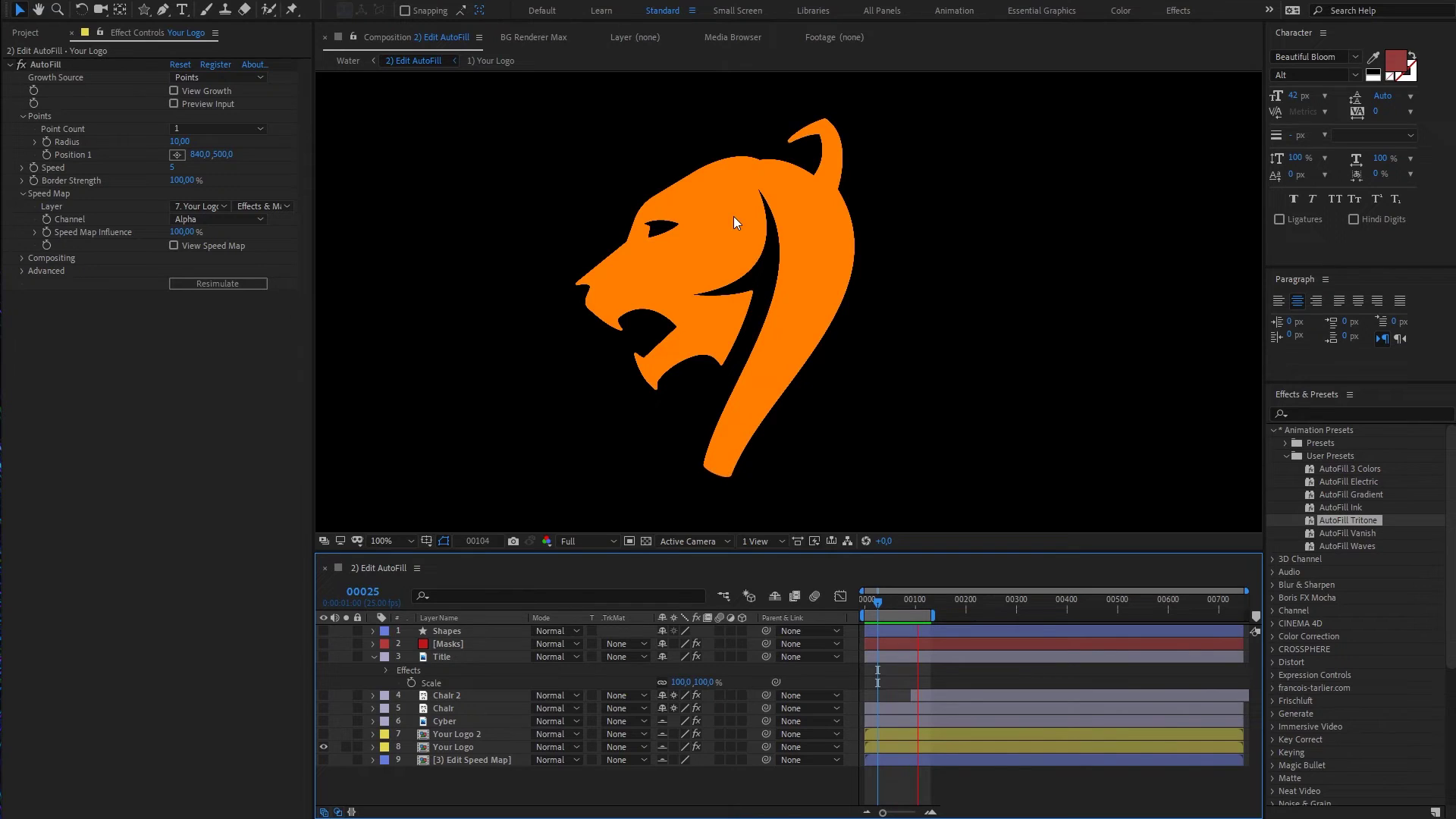
Step: Compare AutoFill with Speed Map Layer None and 7. Your Logo 2, zooming in on the fill
left_click(193, 208)
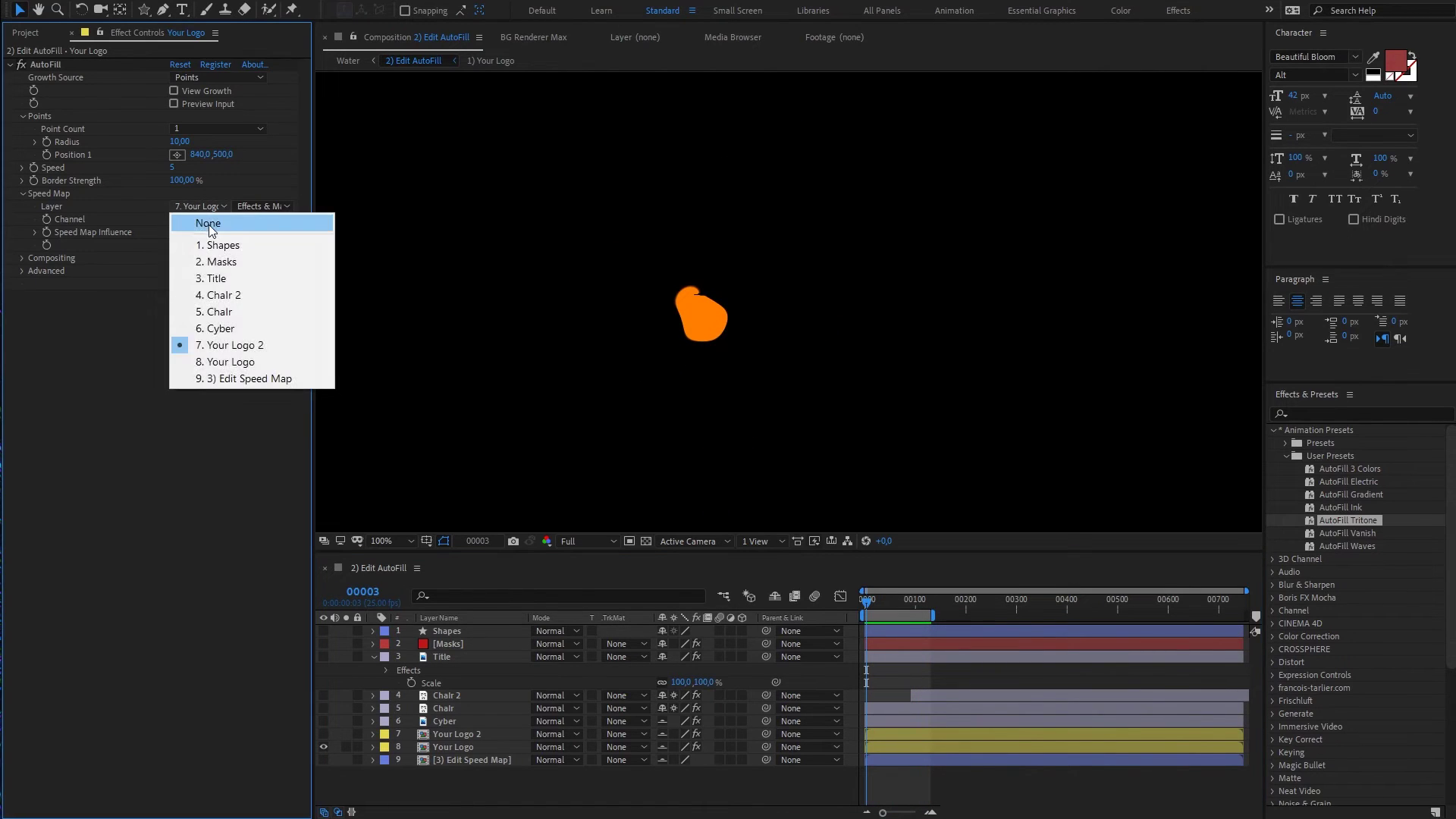
left_click(208, 224)
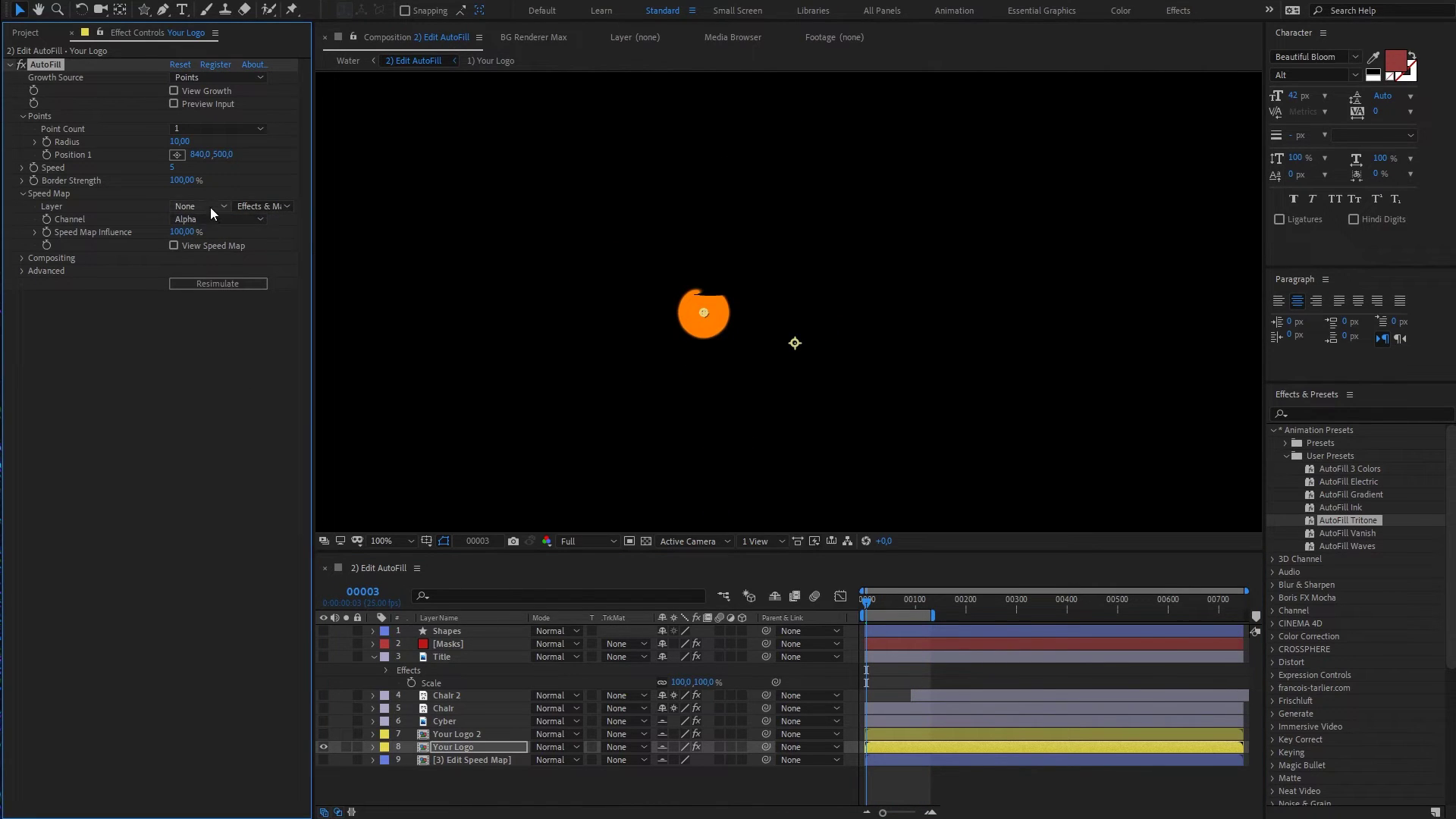
left_click(207, 206)
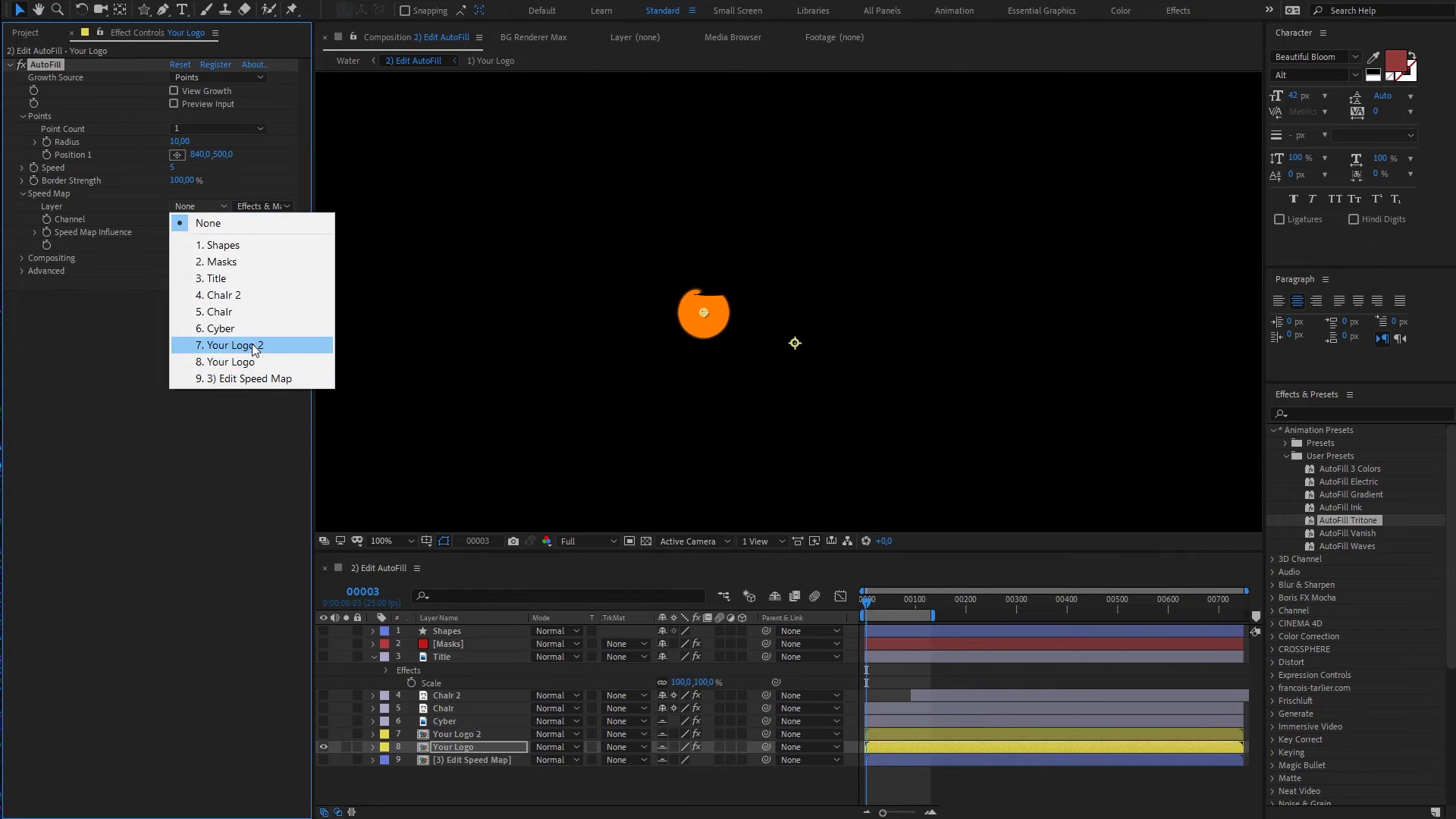
left_click(228, 345)
key("period")
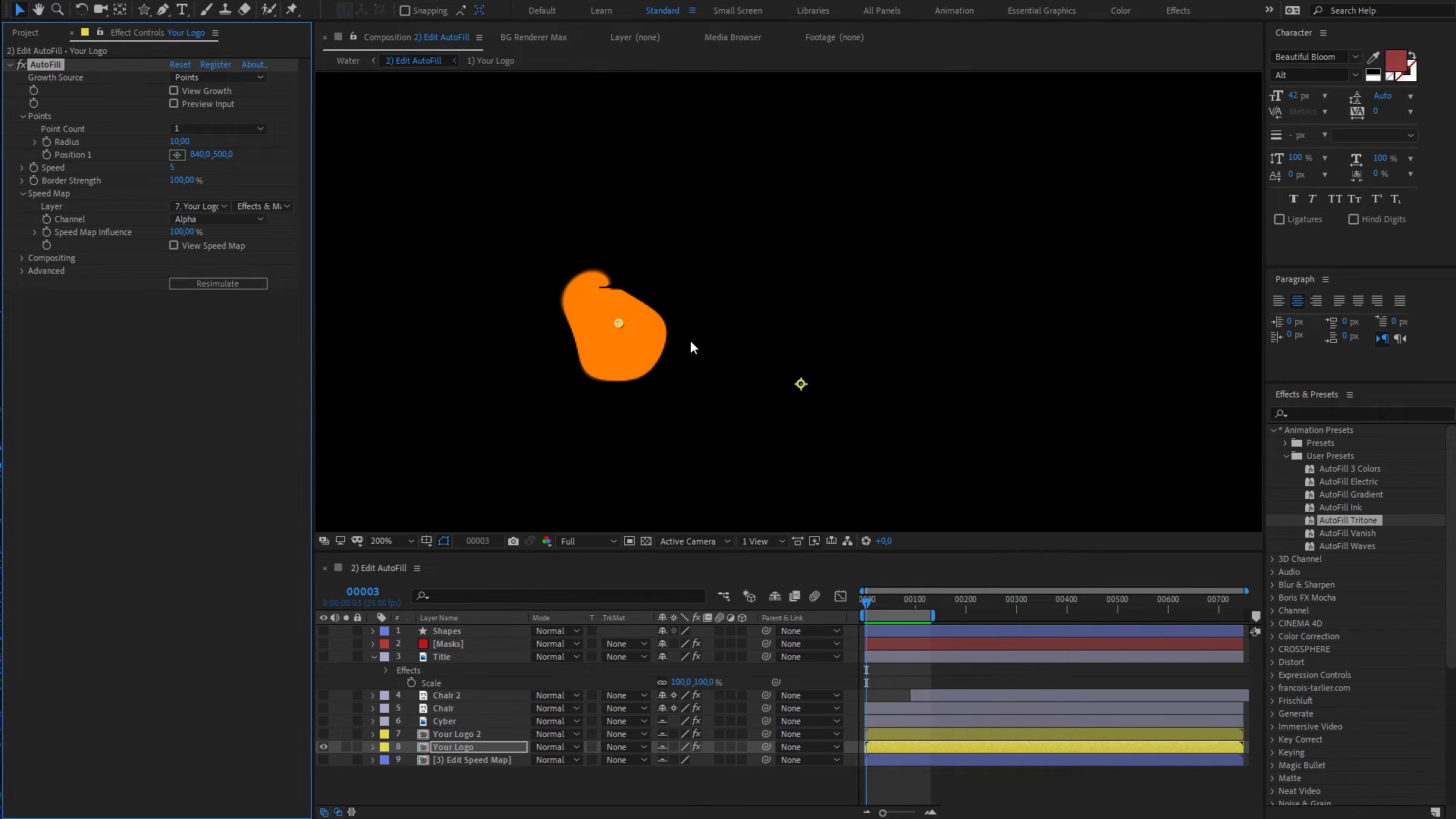
Step: Toggle Speed Map Layer between None and Your Logo 2 again, preview it, and finish on None
left_click(199, 210)
left_click(223, 223)
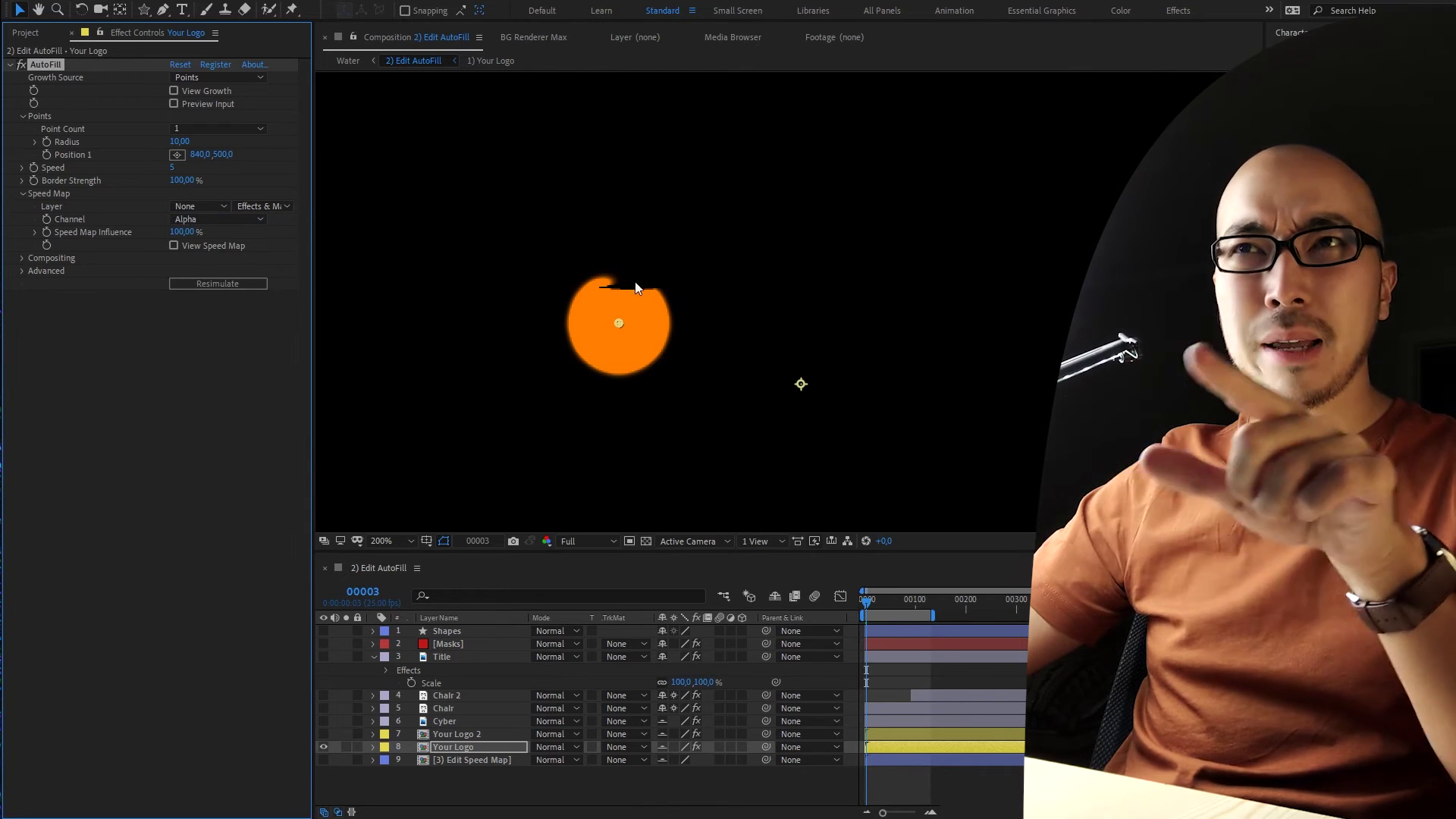
left_click(200, 206)
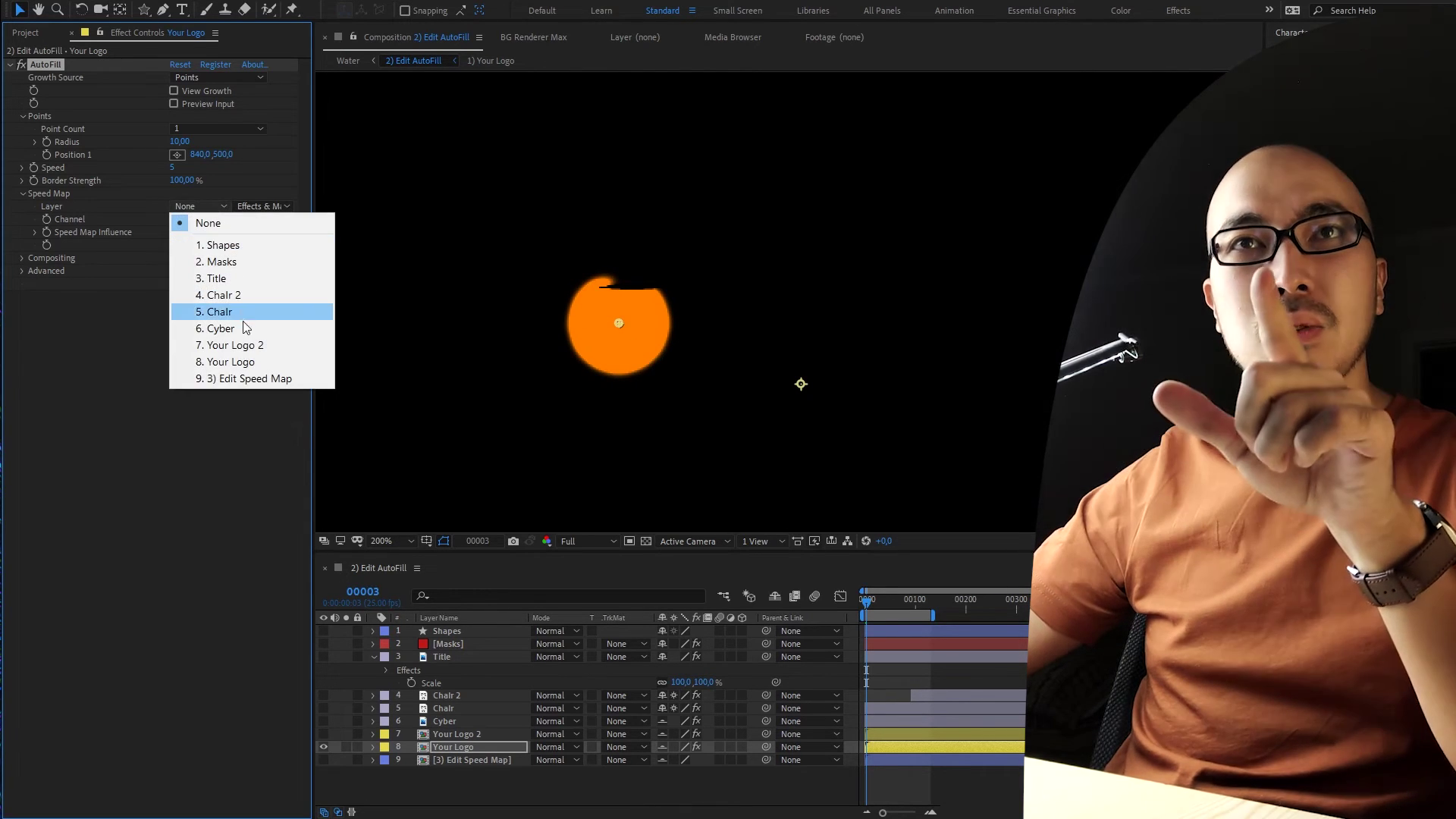
left_click(253, 346)
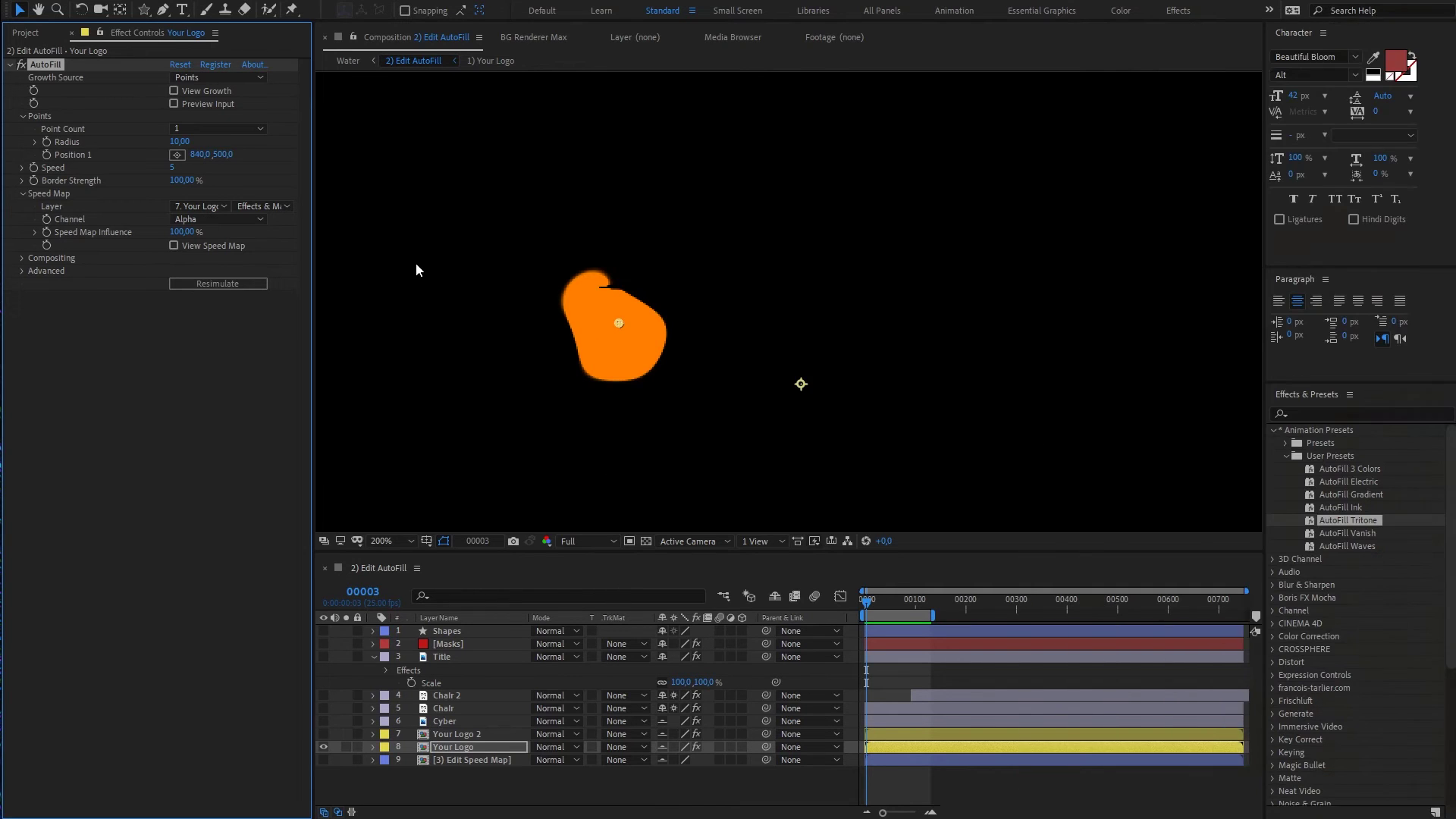
key("space")
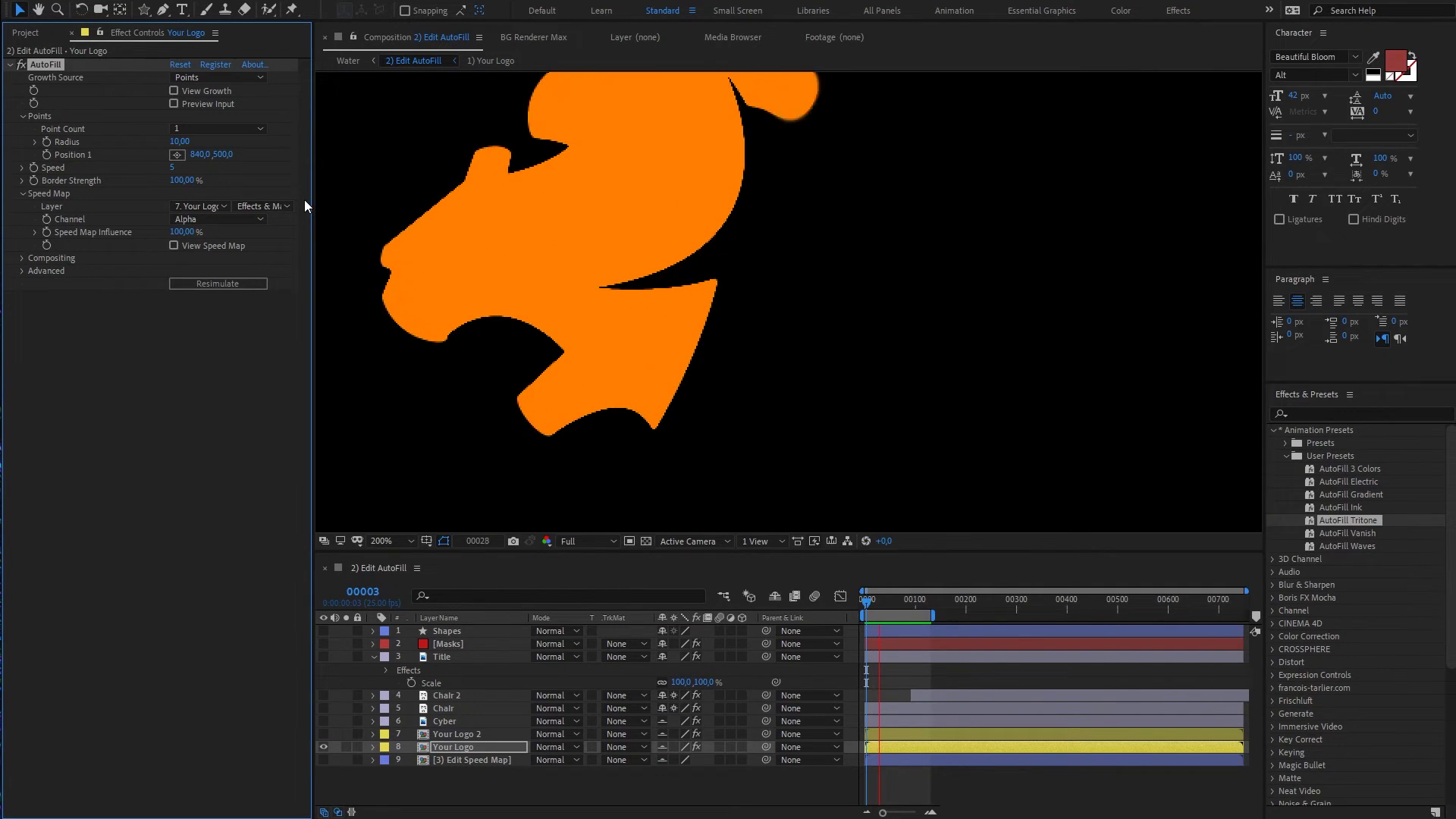
left_click(793, 338)
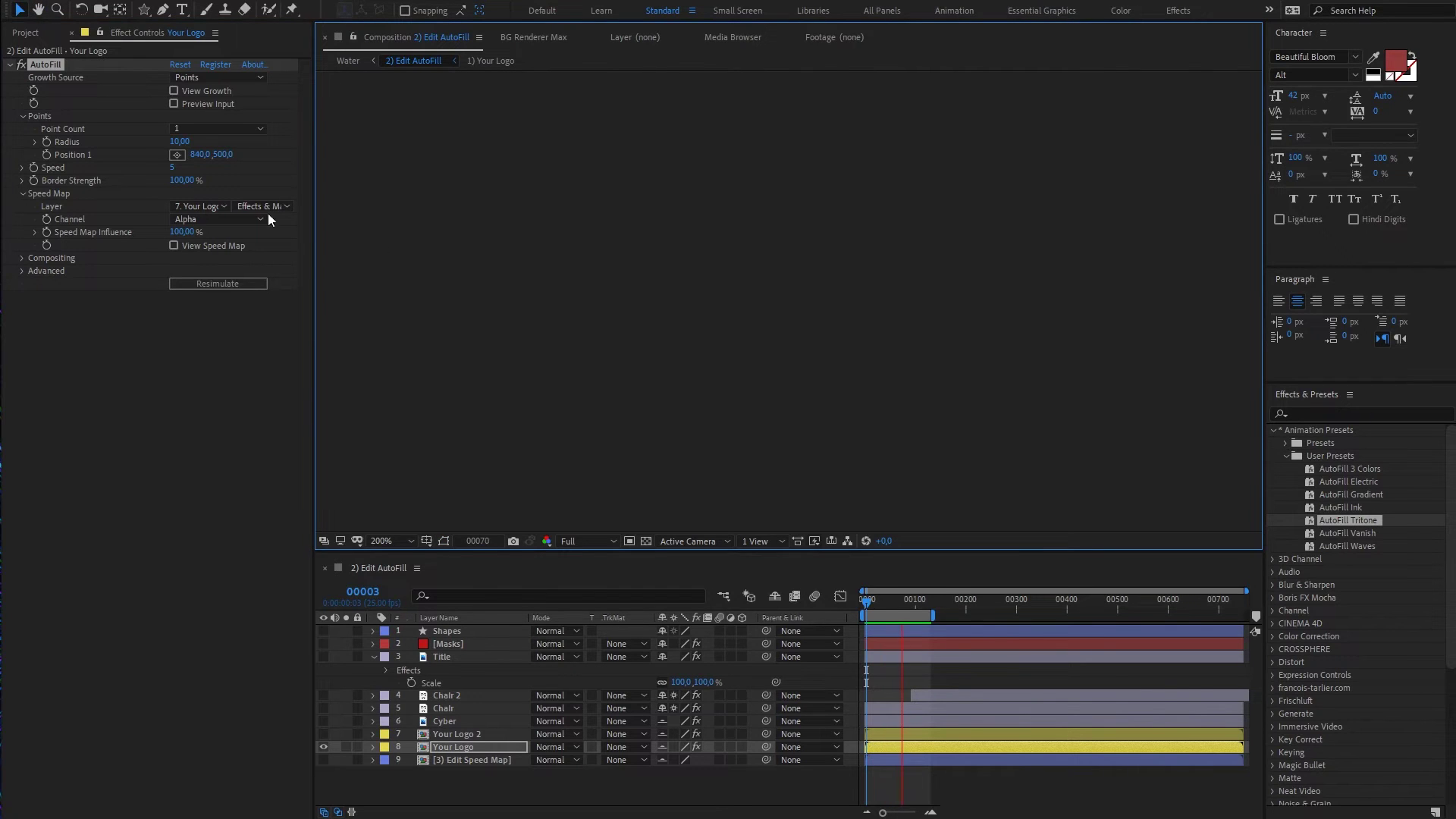
left_click(221, 206)
left_click(231, 219)
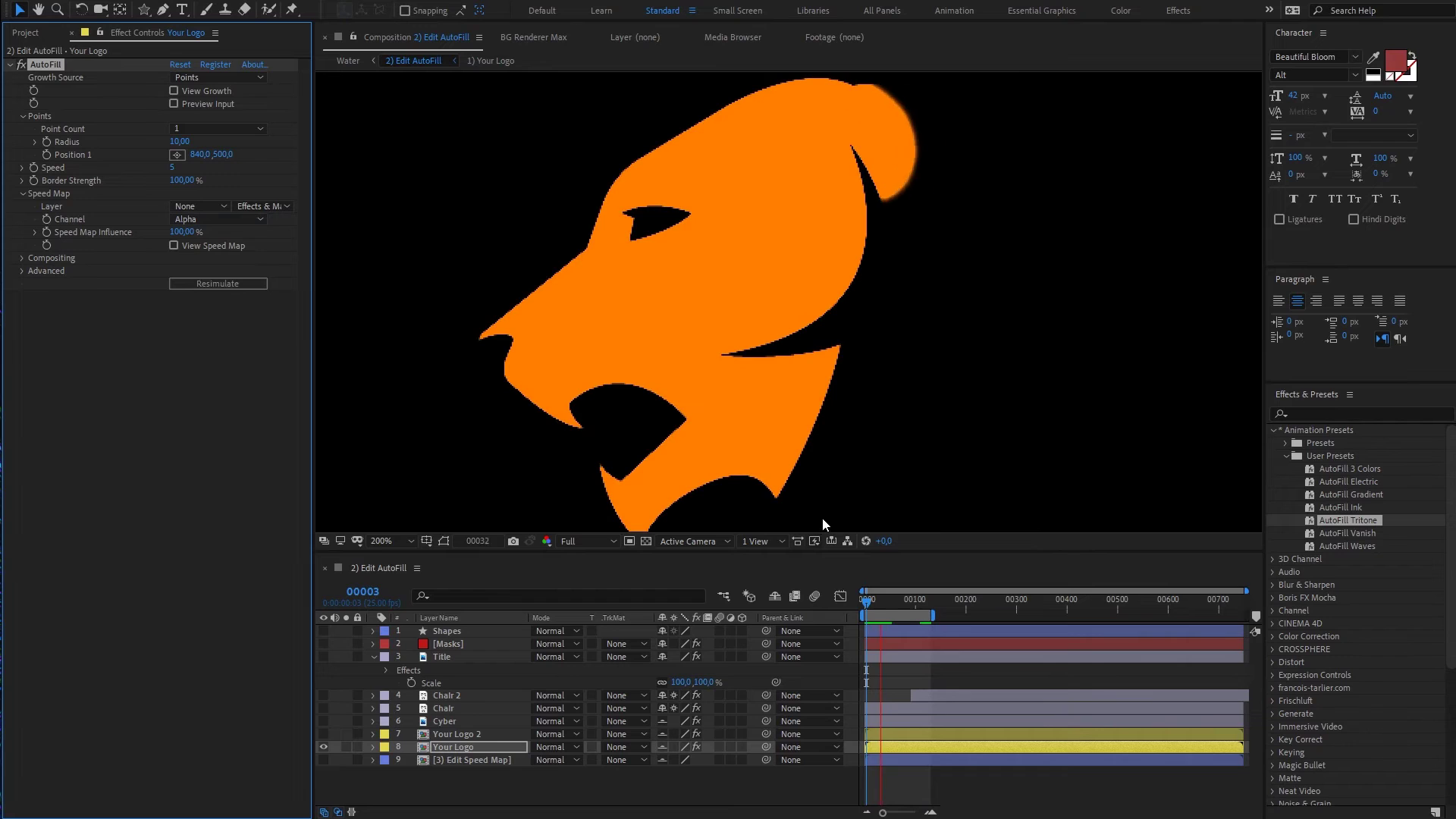
Step: Set AutoFill's Speed Map Layer to 3) Edit Speed Map
left_click(939, 617)
left_click_drag(927, 616, 897, 616)
left_click(201, 207)
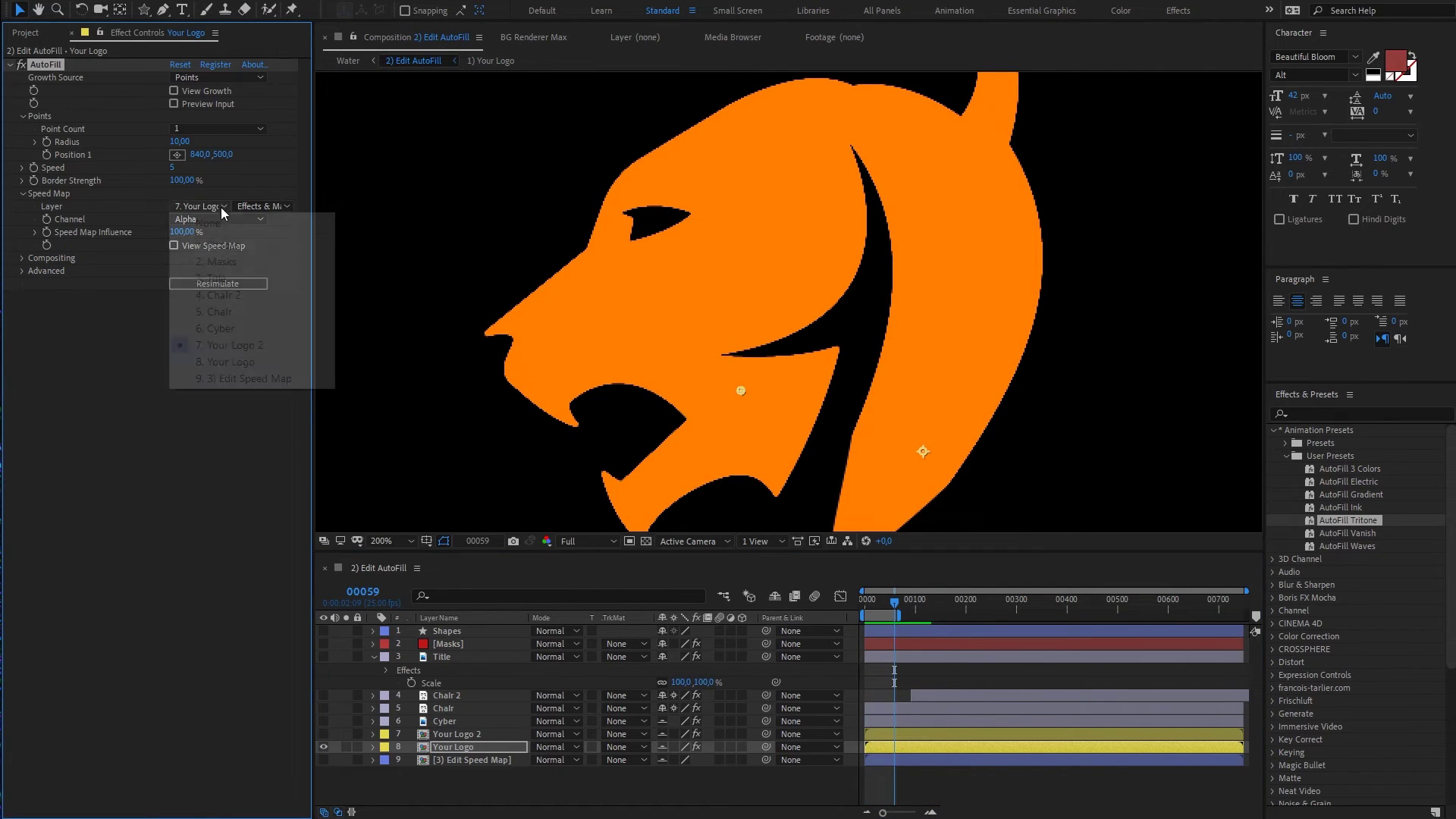
left_click(227, 377)
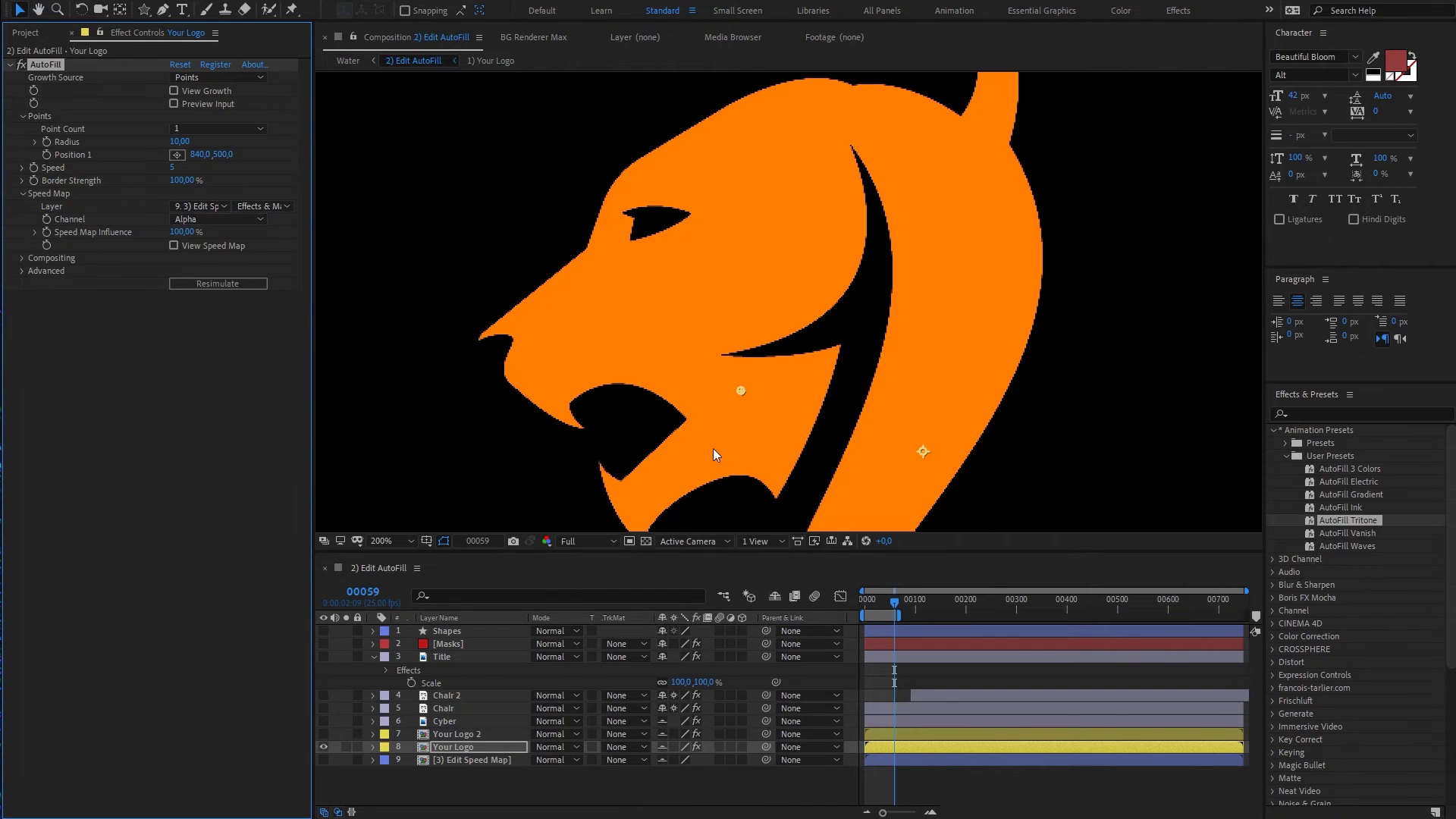
scroll(714, 455, "down", 2)
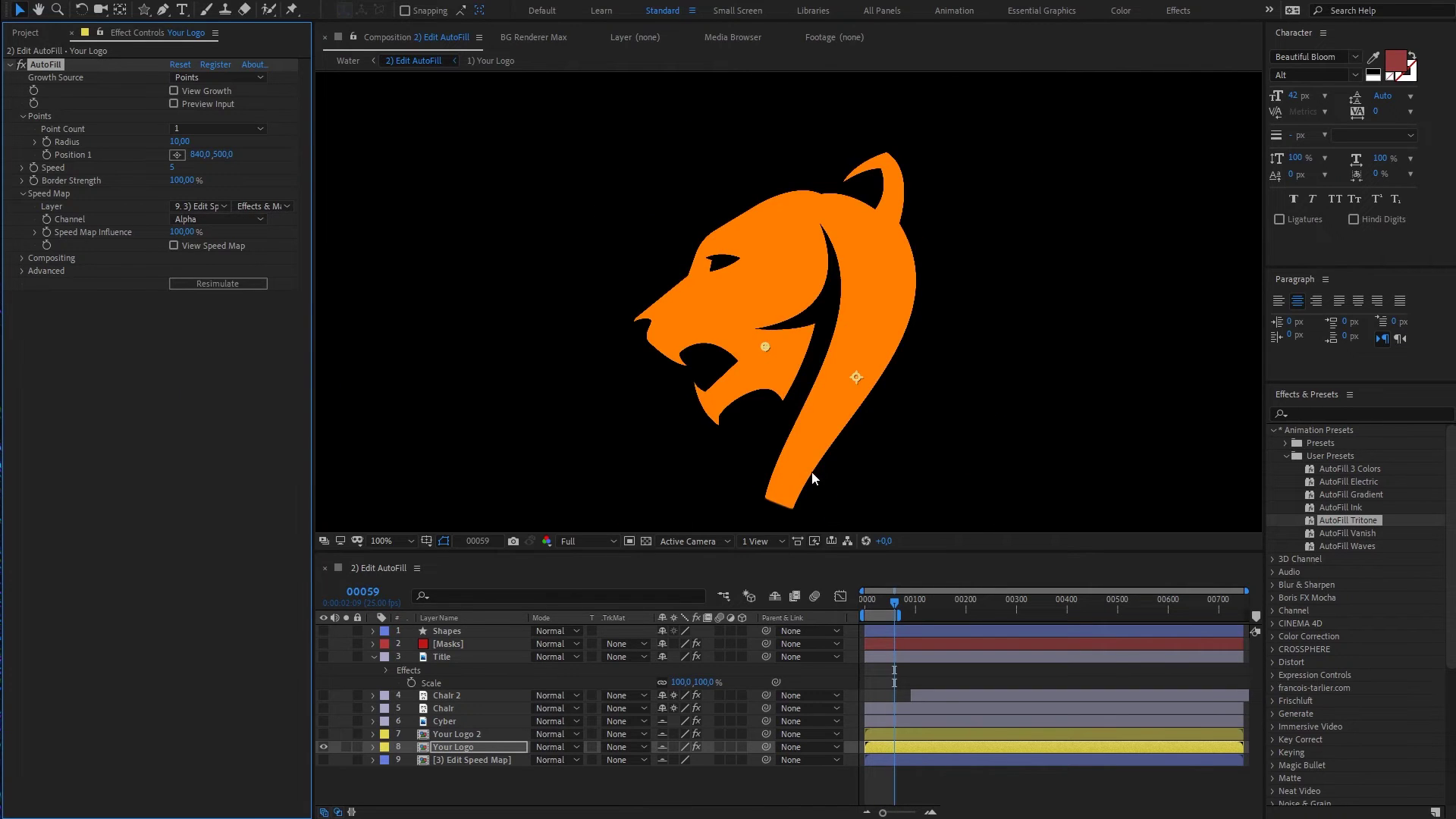
Step: In the 3) Edit Speed Map precomp, hide the Advanced Speed Map lion and show the Inner Shadow lion
double_click(478, 760)
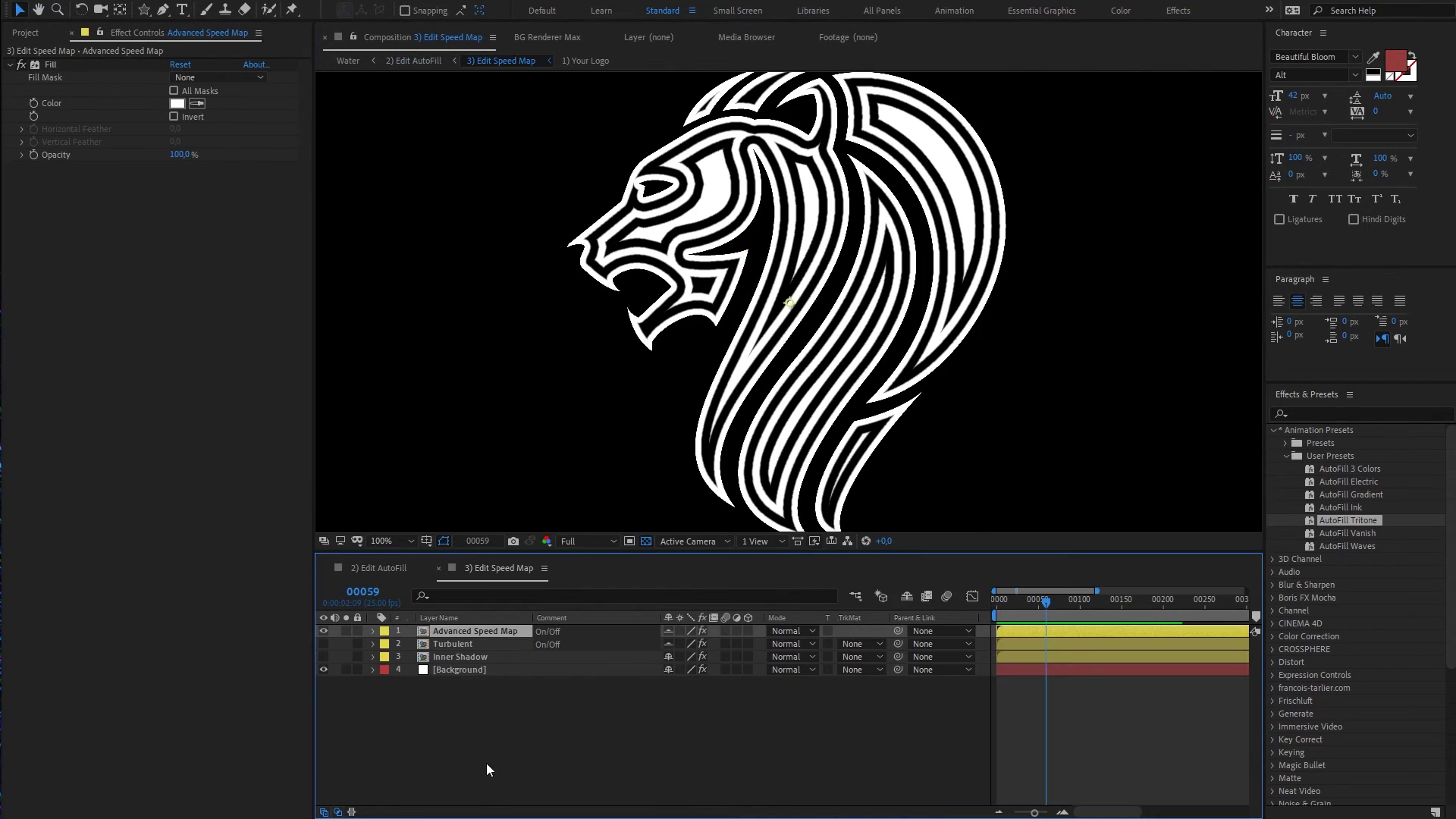
left_click(324, 631)
left_click(324, 657)
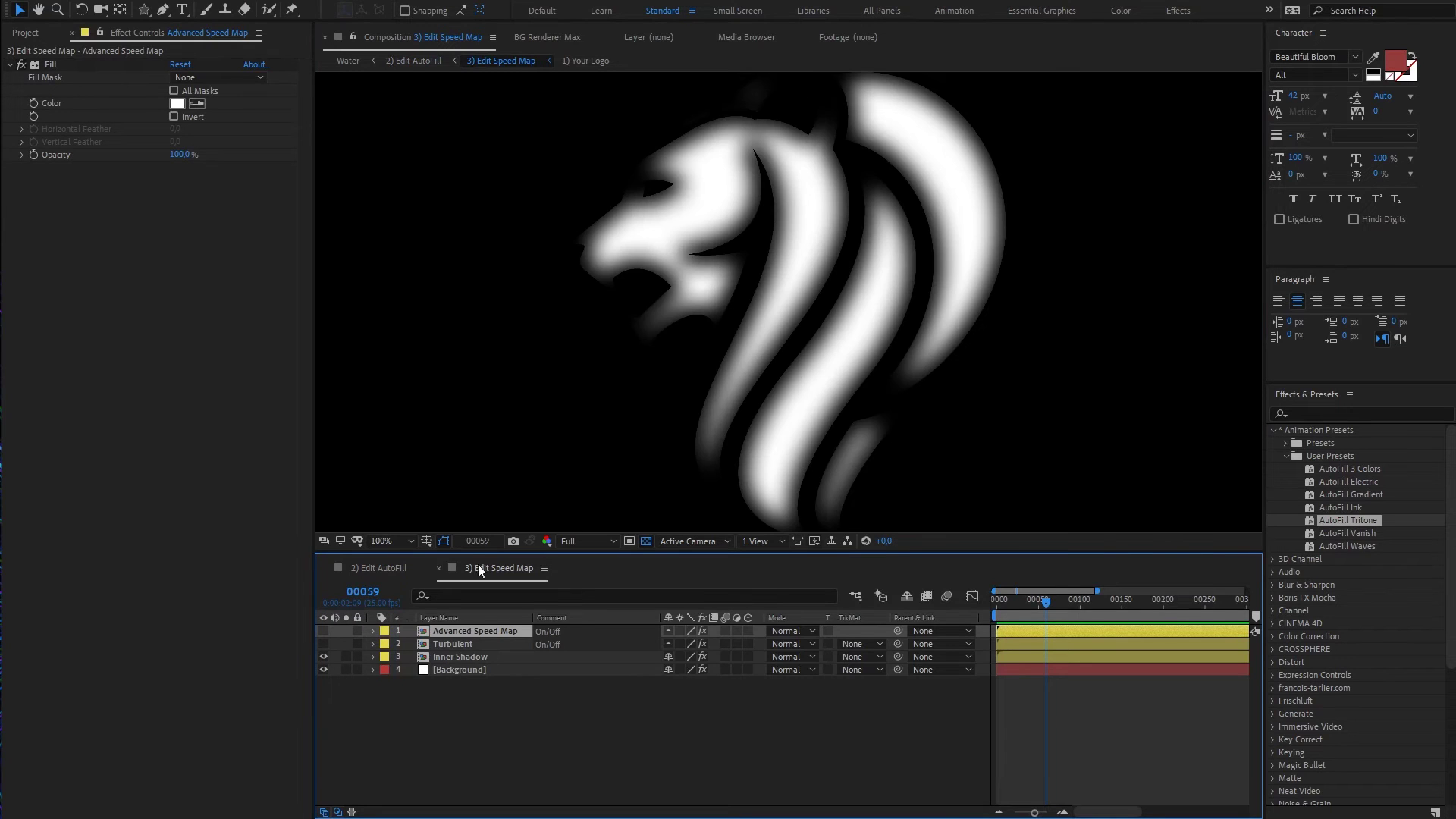
left_click(385, 569)
Step: Set AutoFill's speed map to Luma channel, layer 3) Edit Speed Map, sampled from Source, at frame 0
left_click(455, 747)
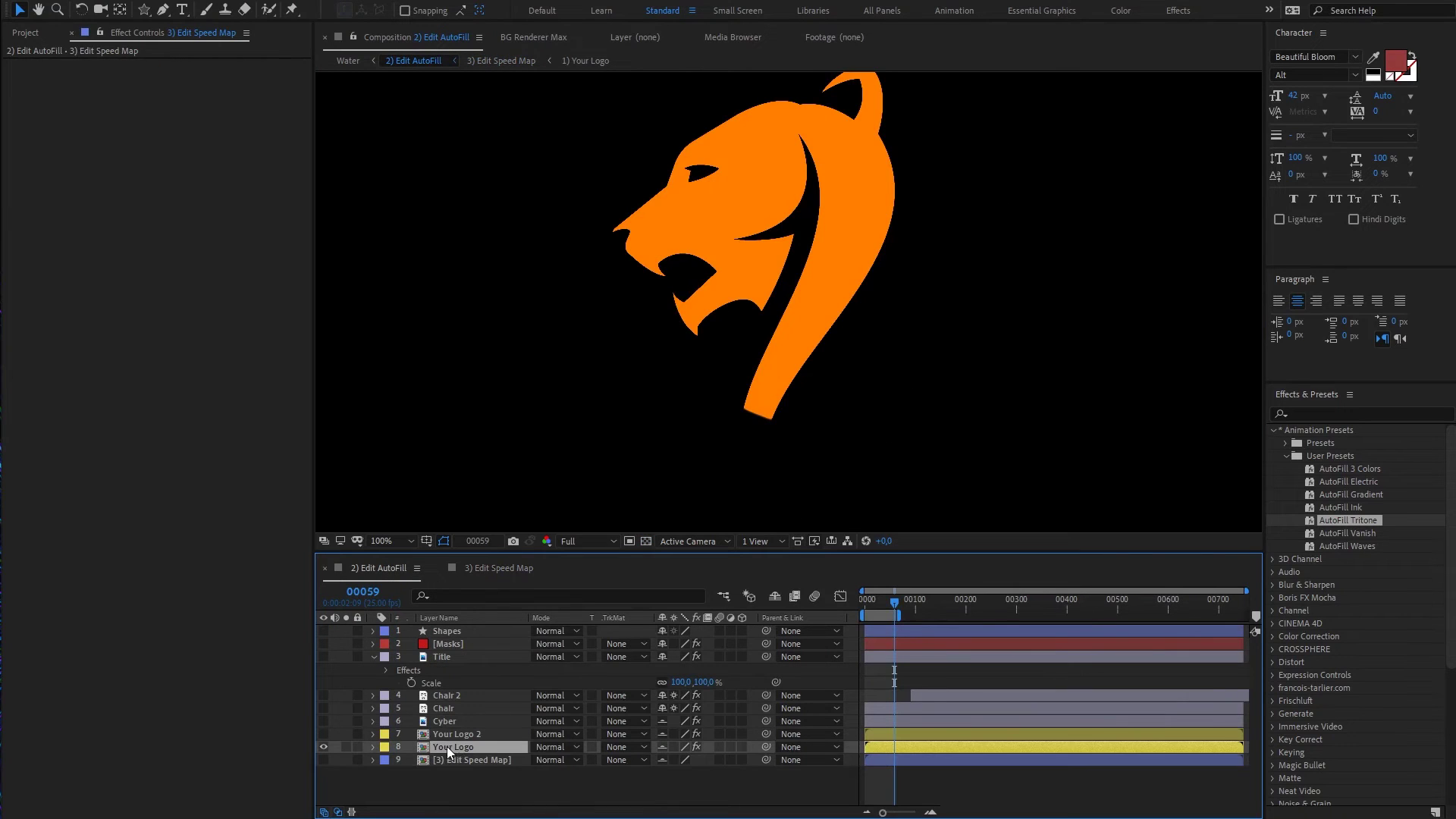
left_click(205, 219)
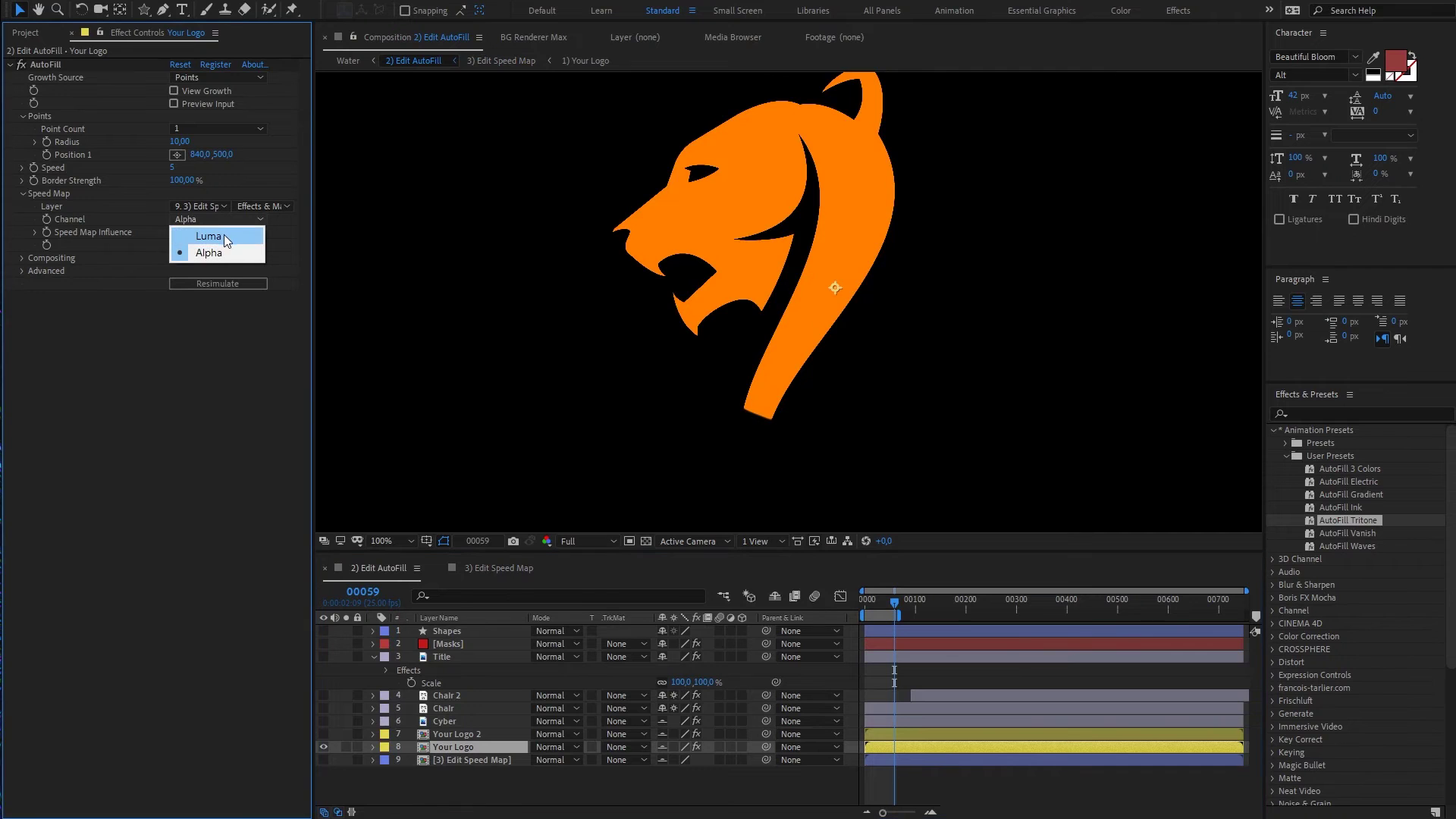
left_click(221, 236)
left_click(199, 206)
left_click(255, 378)
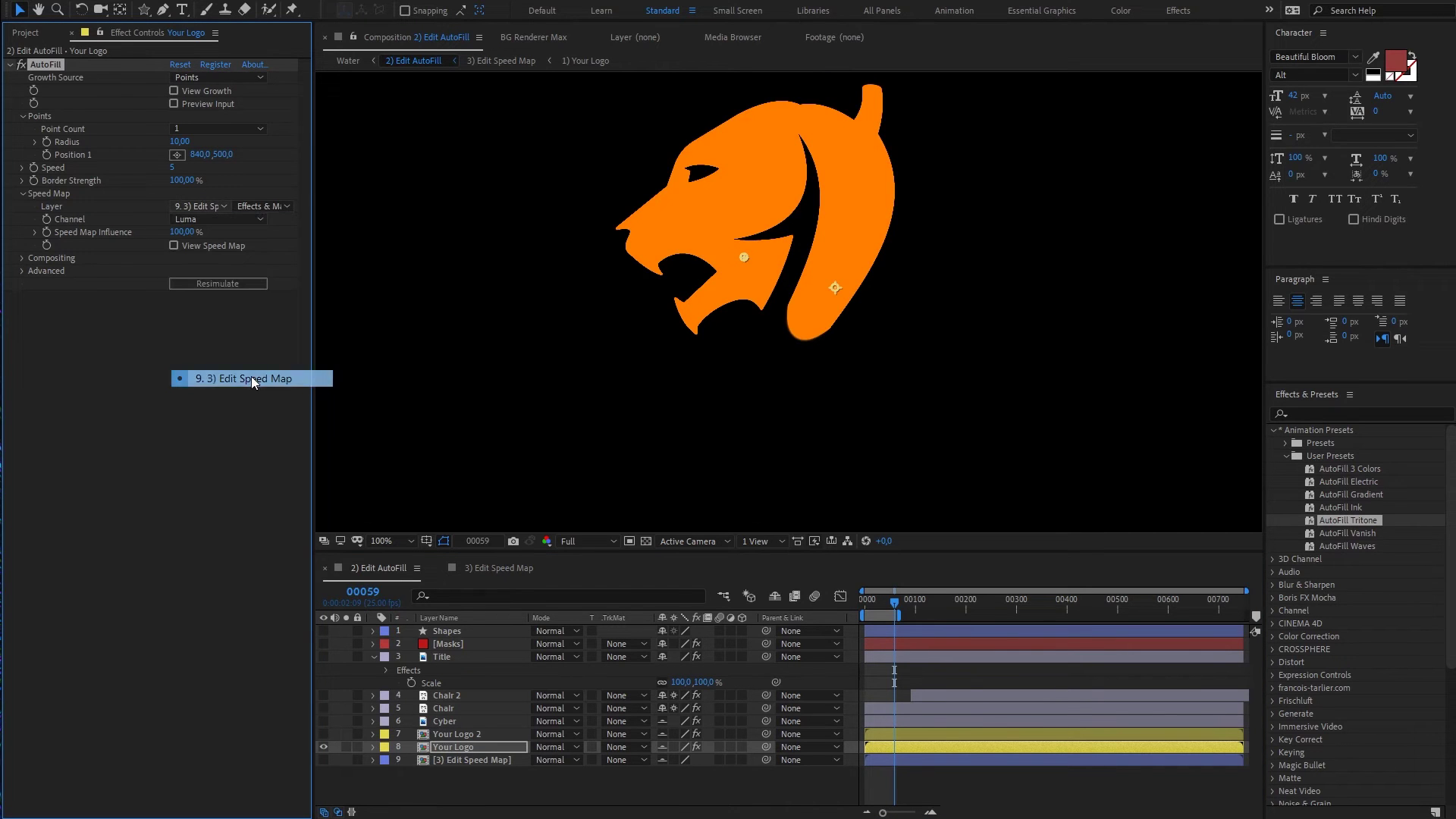
left_click(273, 206)
left_click(251, 222)
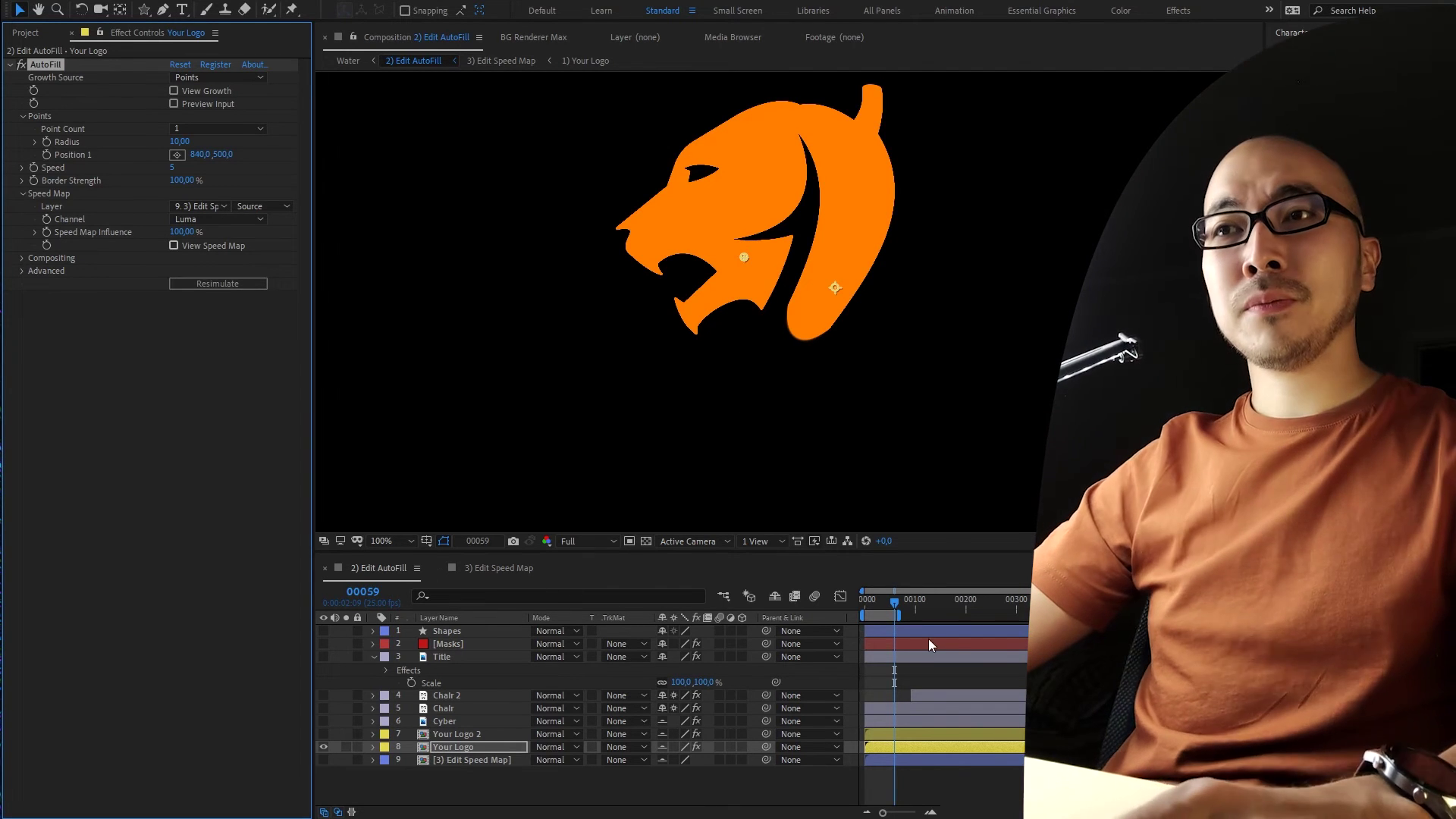
left_click(865, 601)
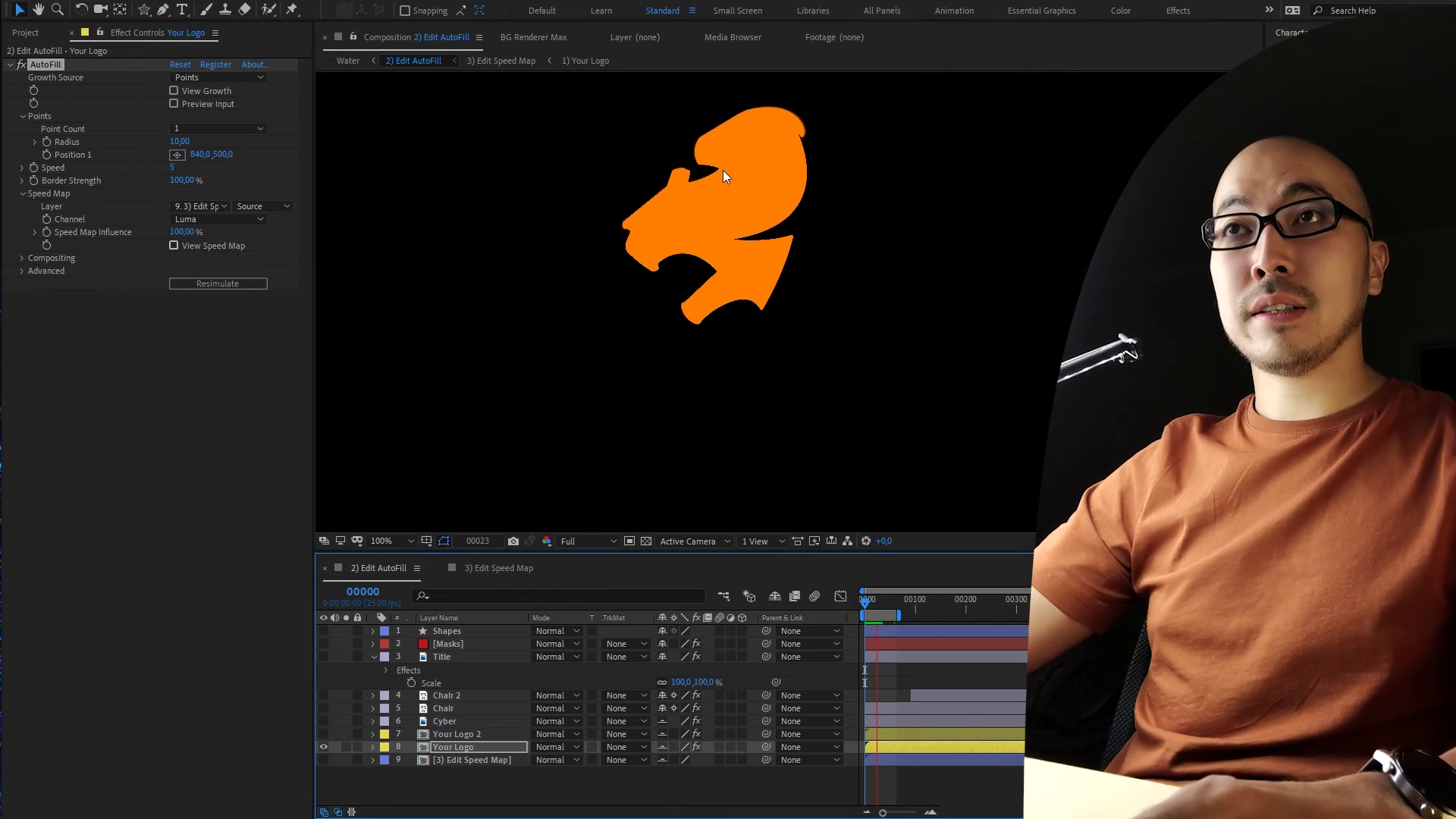
Step: Turn on the striped Advanced Speed Map lion in 3) Edit Speed Map and preview the fill from frame 0
left_click(497, 570)
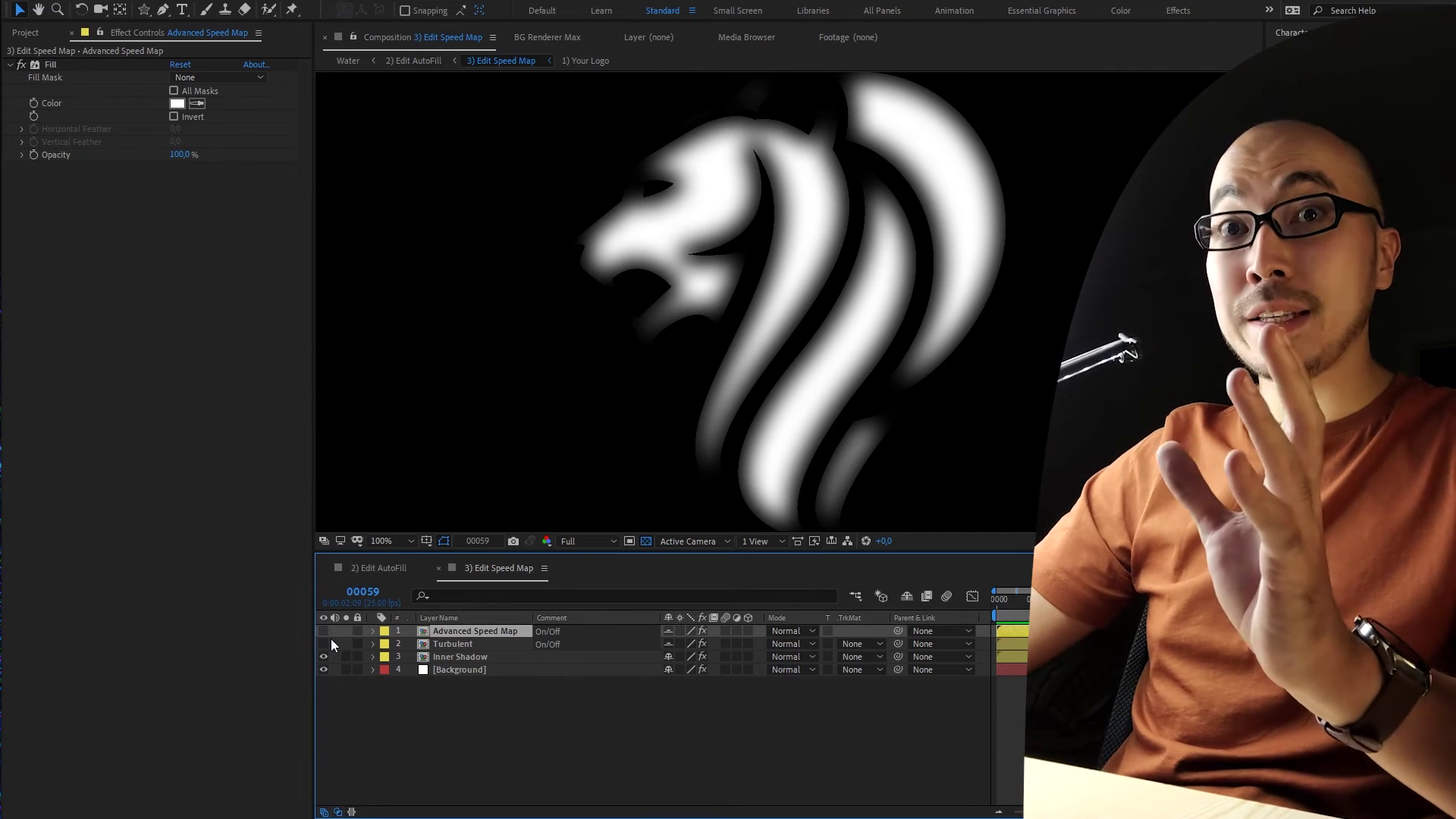
left_click(323, 630)
left_click(399, 567)
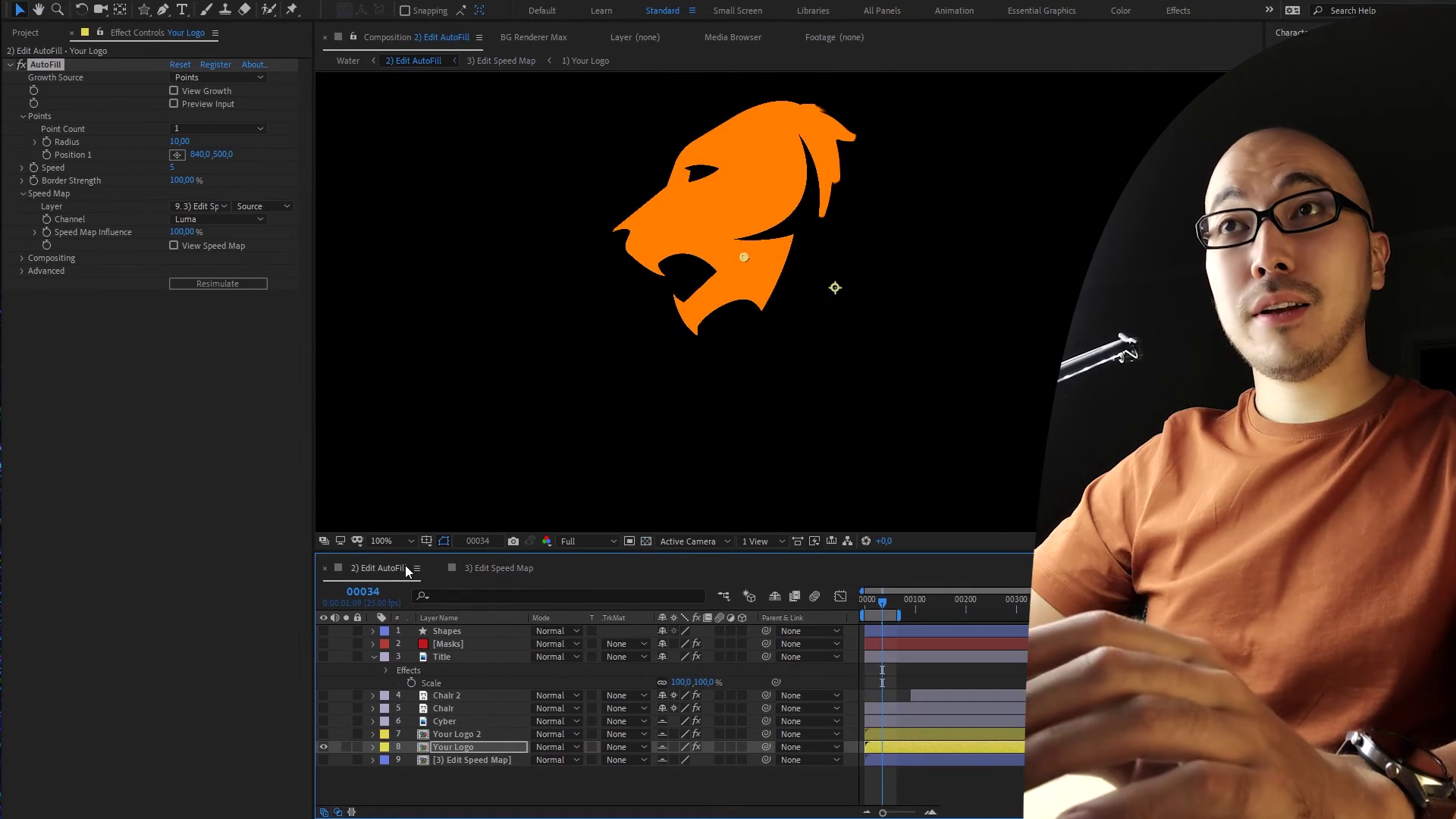
left_click_drag(871, 607, 817, 599)
key("space")
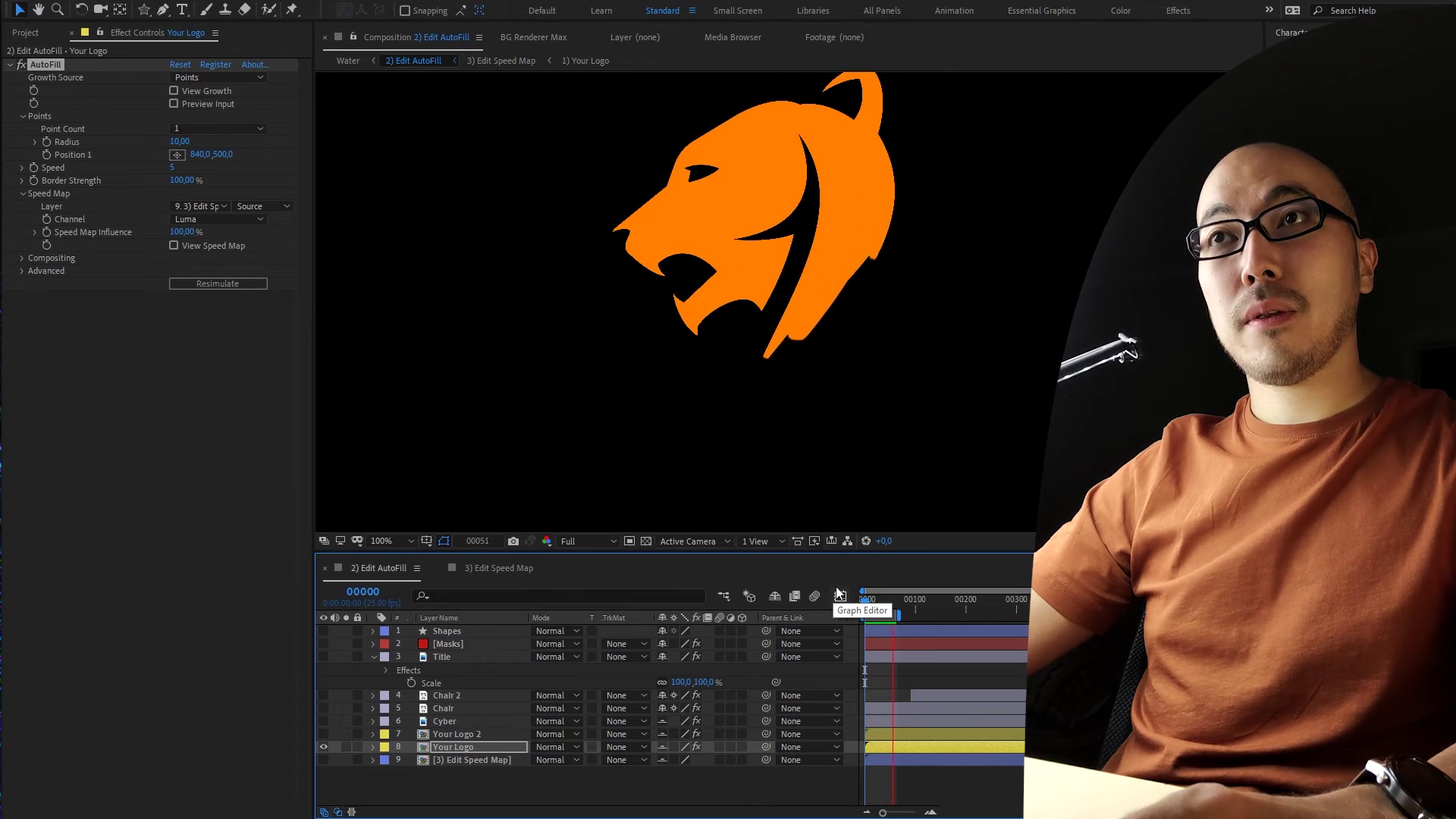
key("space")
key("space")
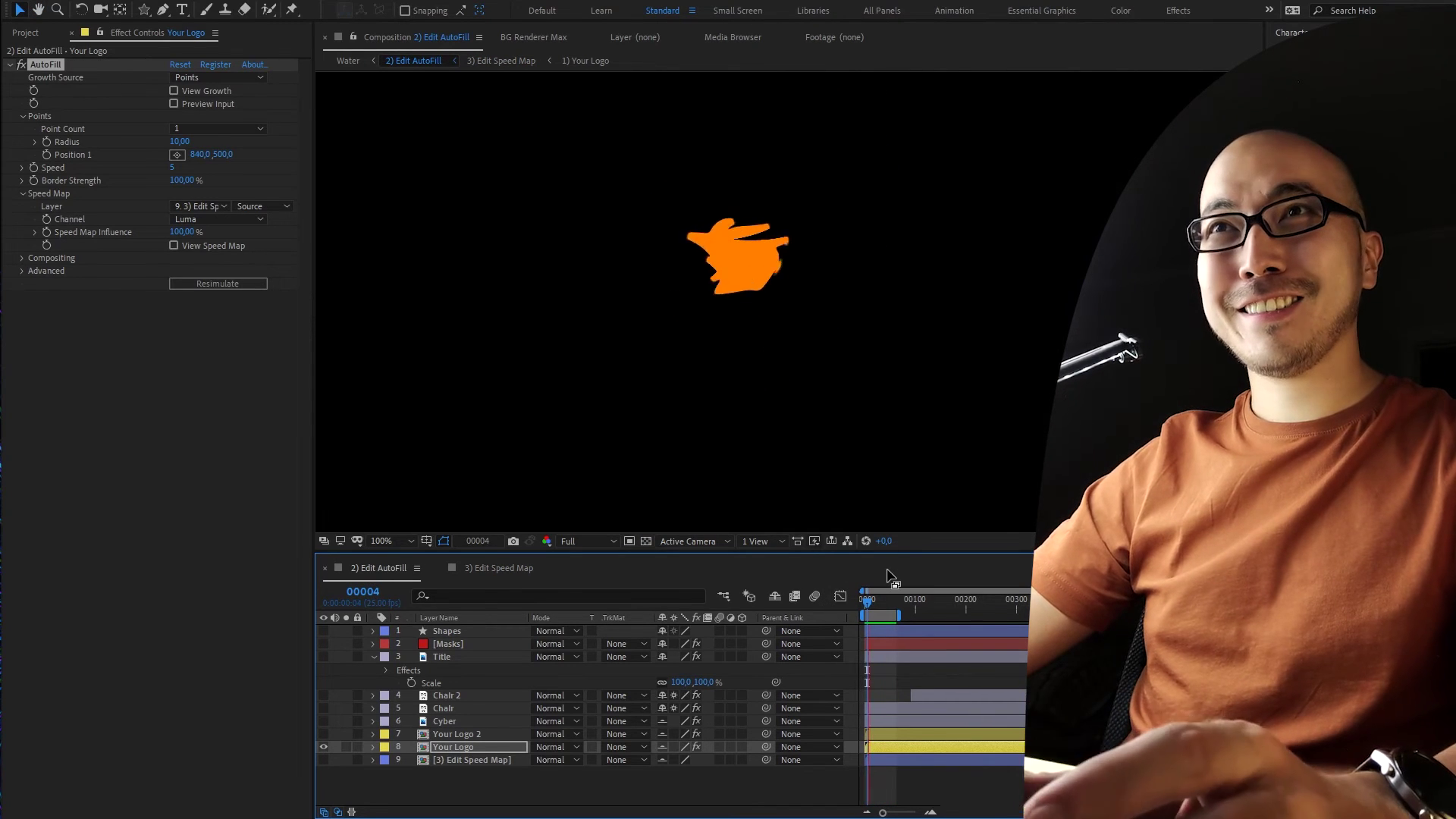
left_click(491, 570)
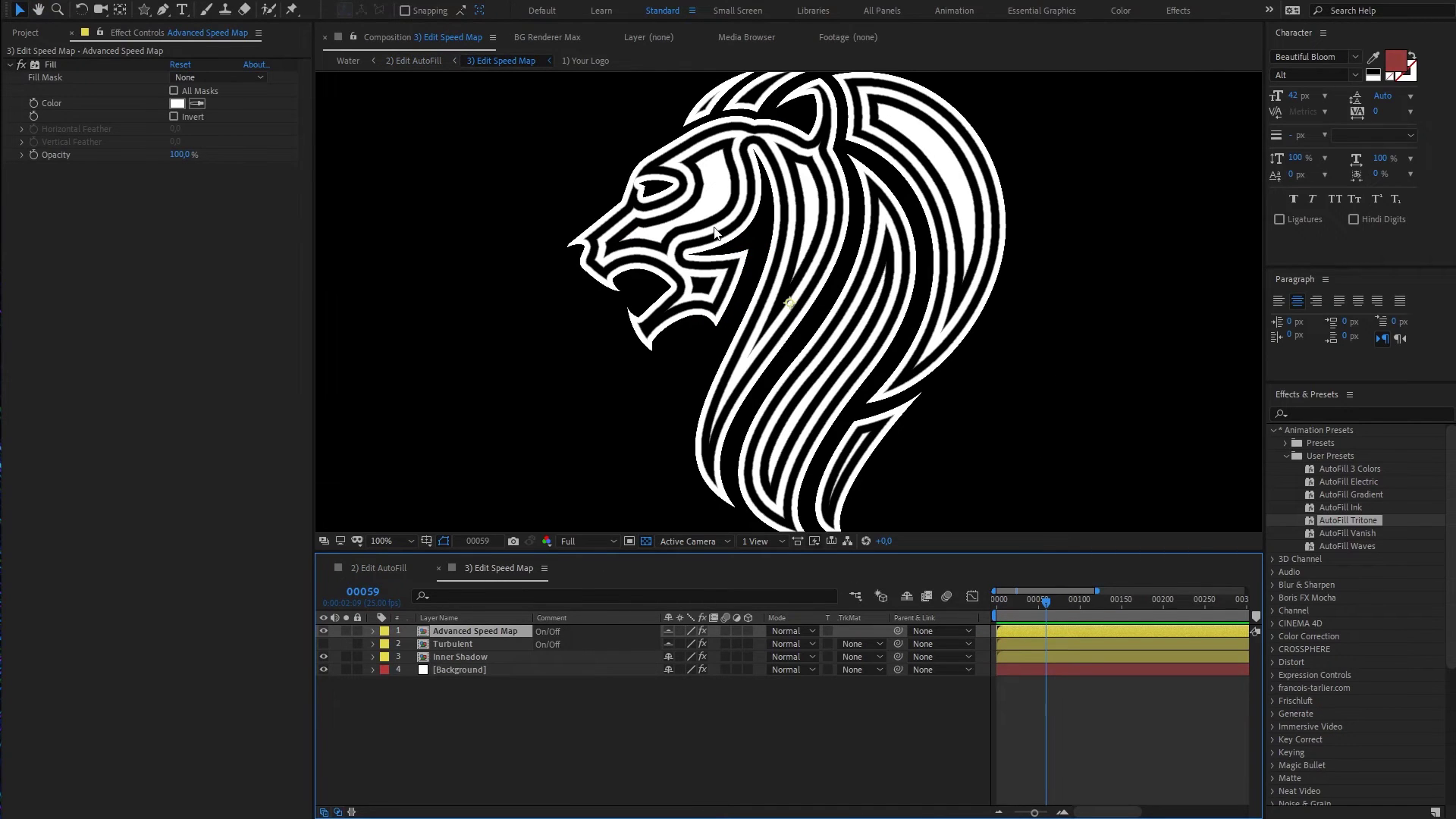
Step: Scrub Speed Map Influence up to 909% then down to 263%, and preview from frame 0
left_click(385, 571)
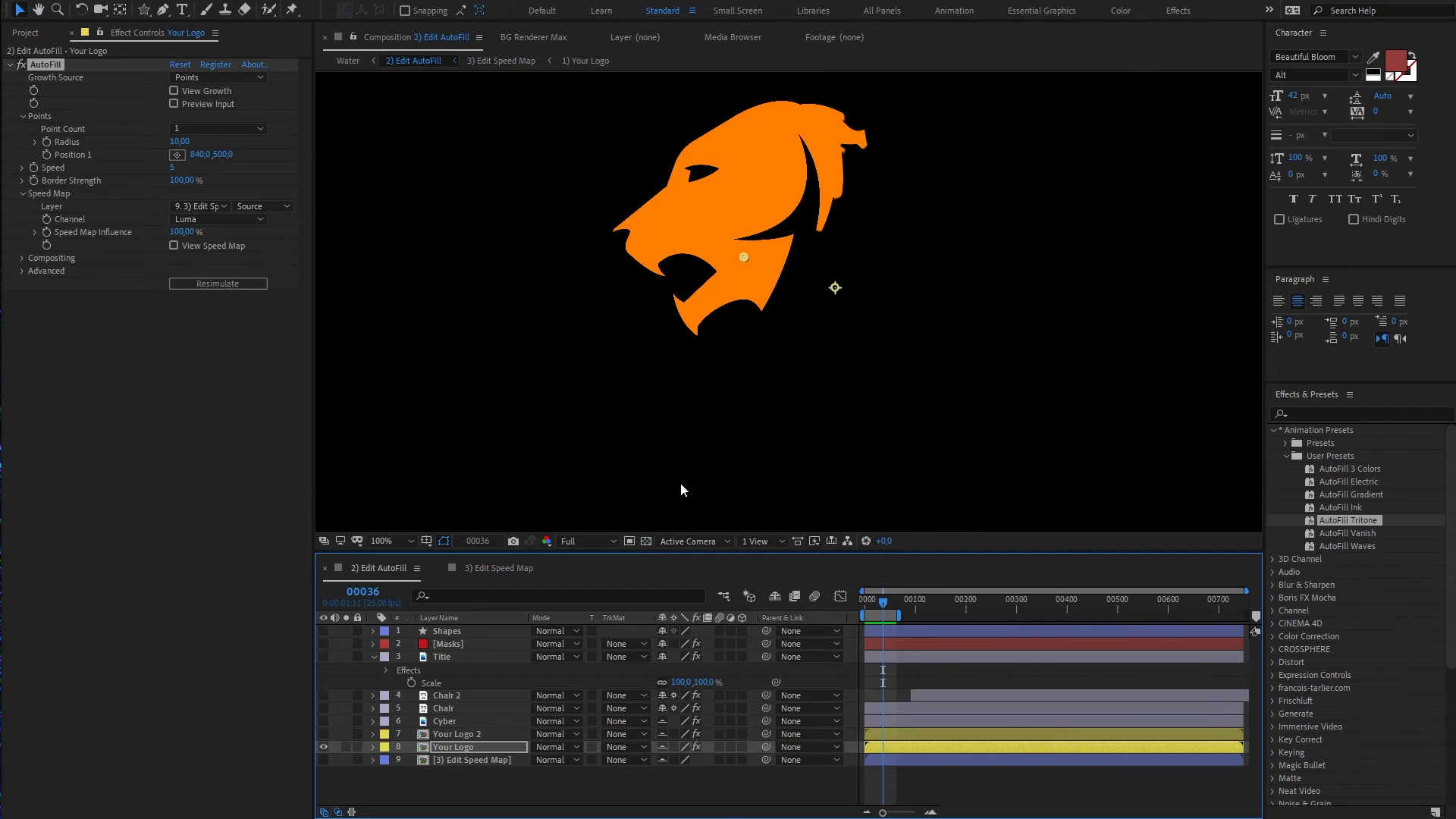
left_click_drag(181, 232, 797, 239)
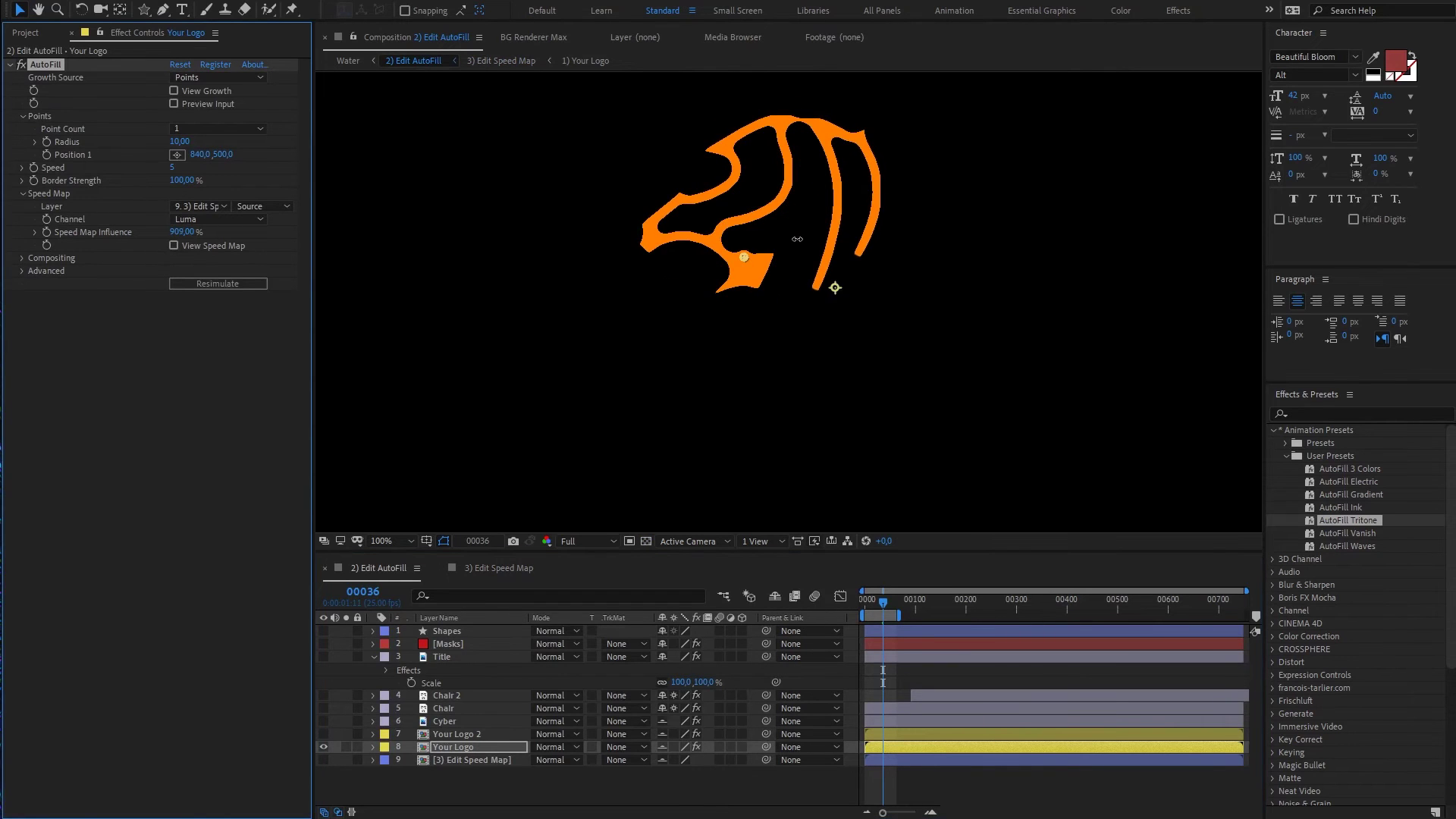
mouse_move(635, 251)
left_mouse_down()
mouse_move(285, 256)
mouse_move(310, 245)
left_mouse_up()
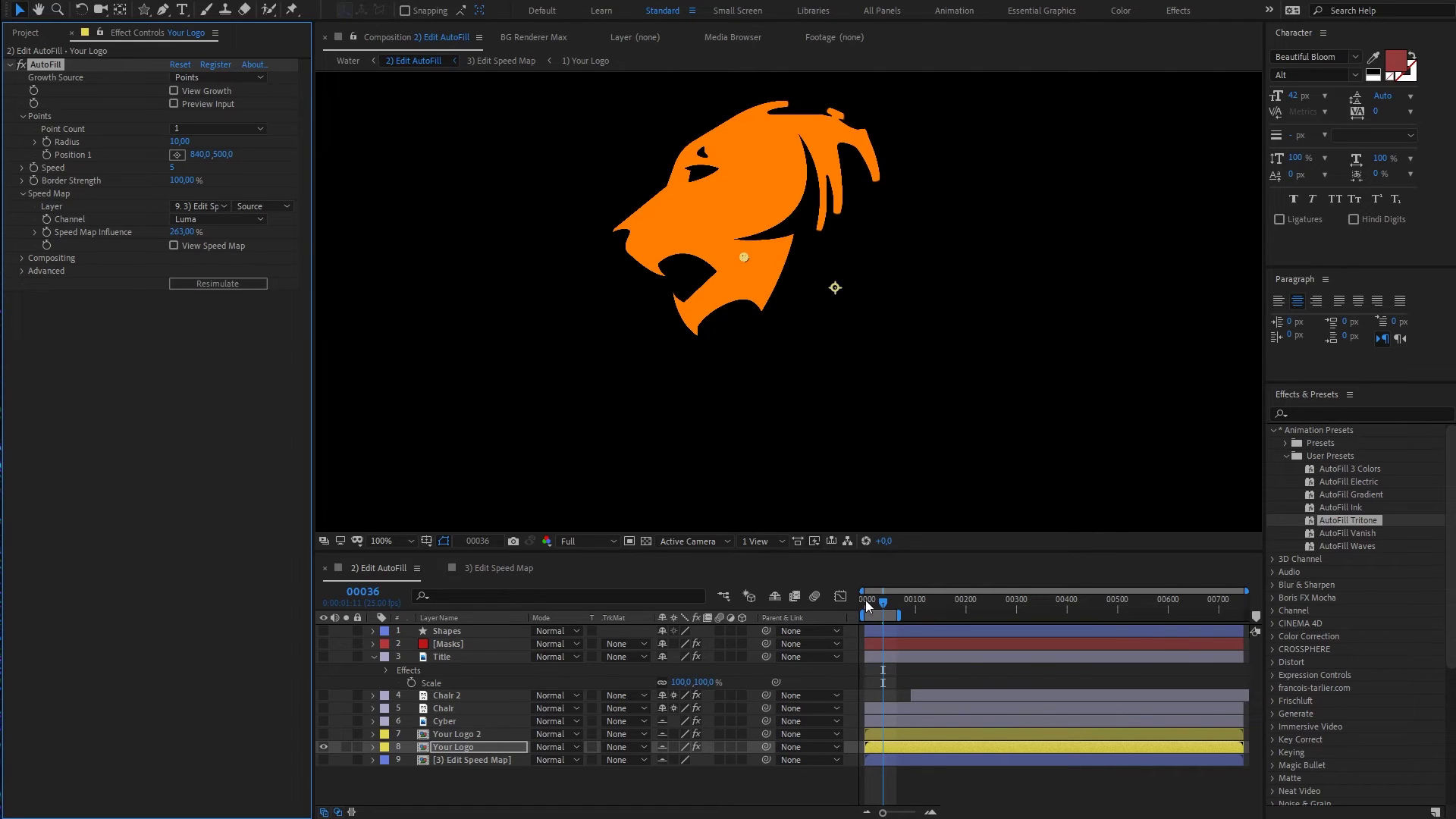
left_click(866, 599)
key("space")
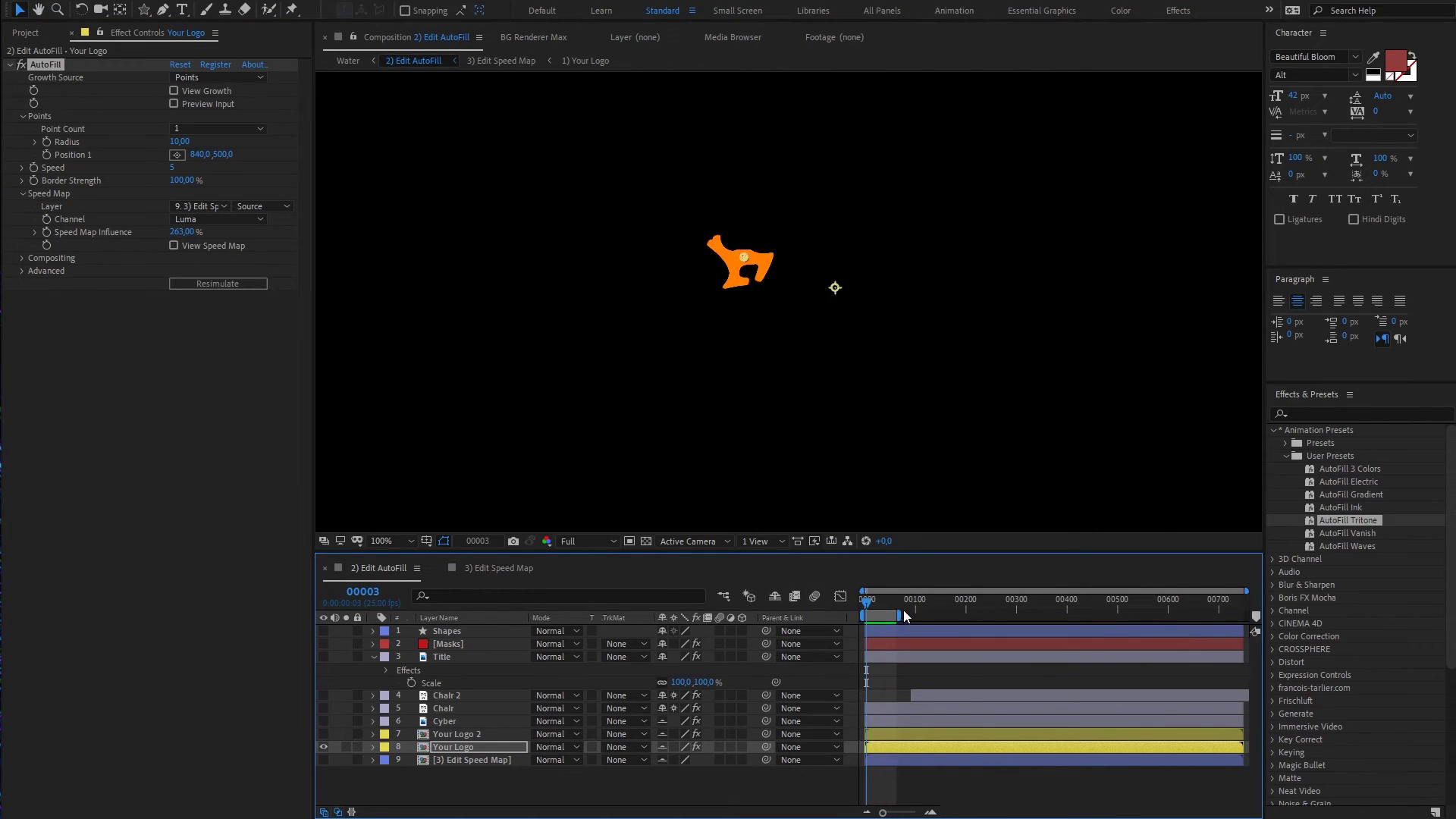
Step: Lower Border Strength to 58% and extend the work area to about frame 230 for preview
left_click_drag(900, 612, 927, 613)
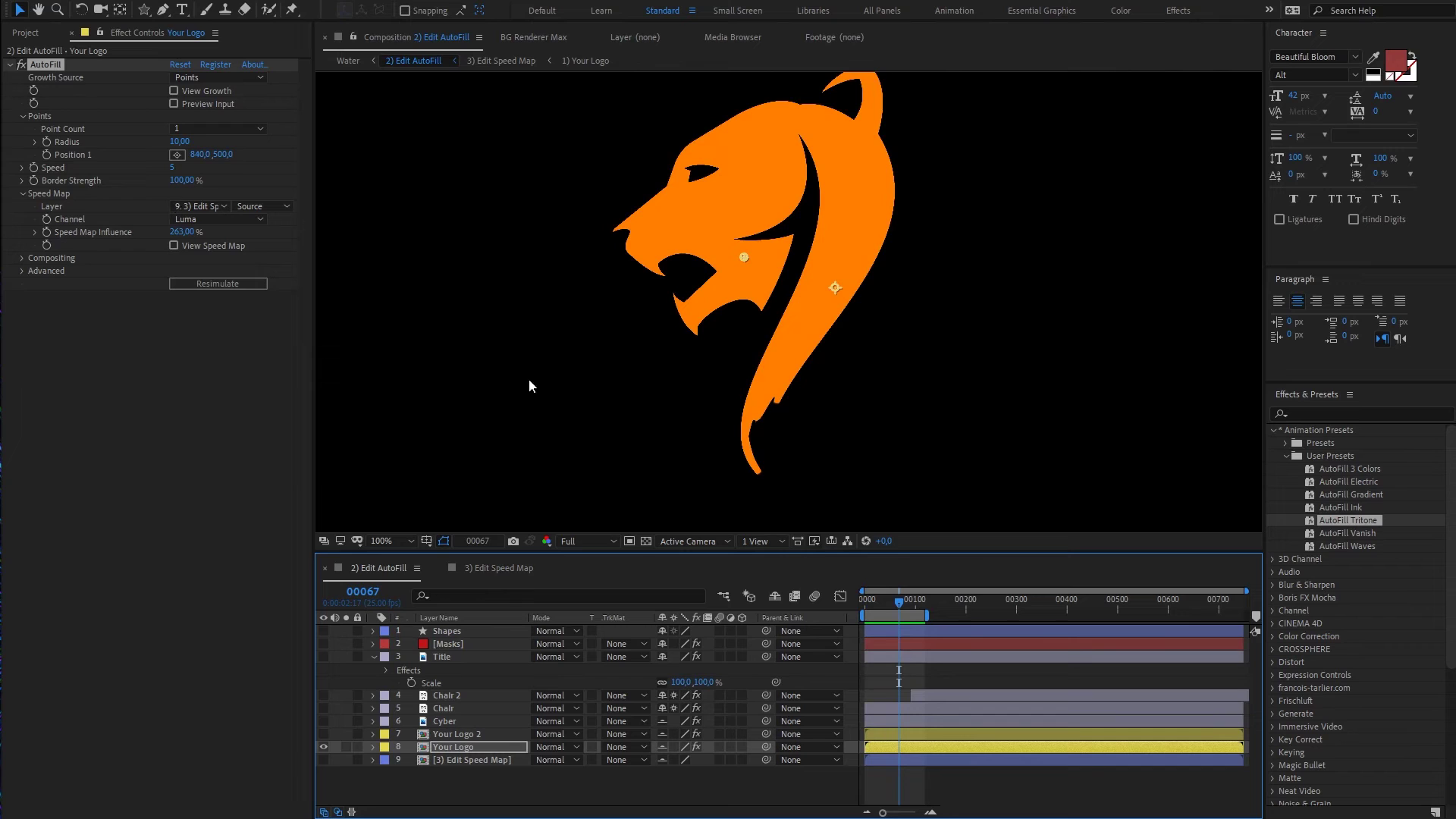
left_click_drag(182, 180, 157, 182)
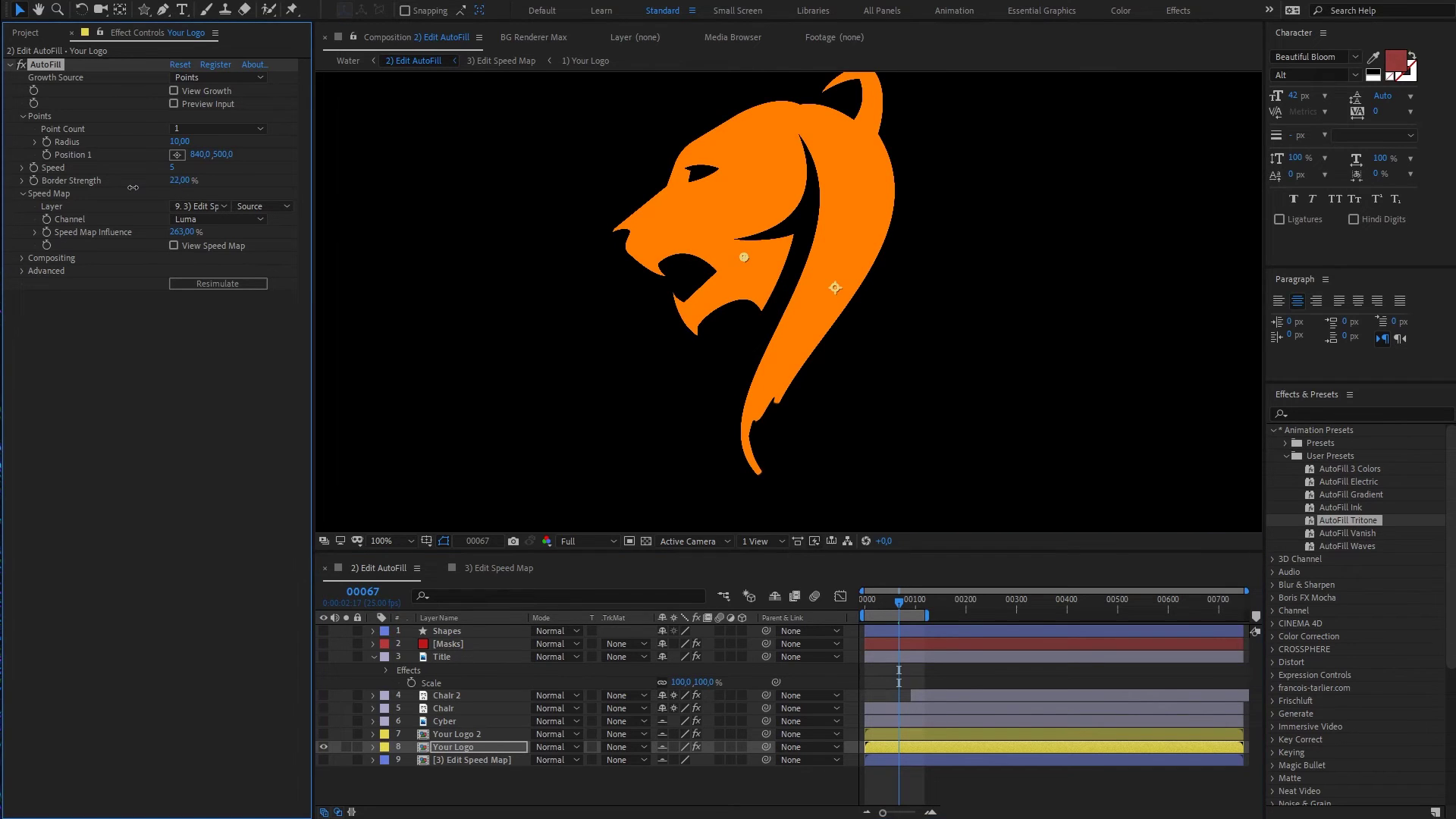
key("space")
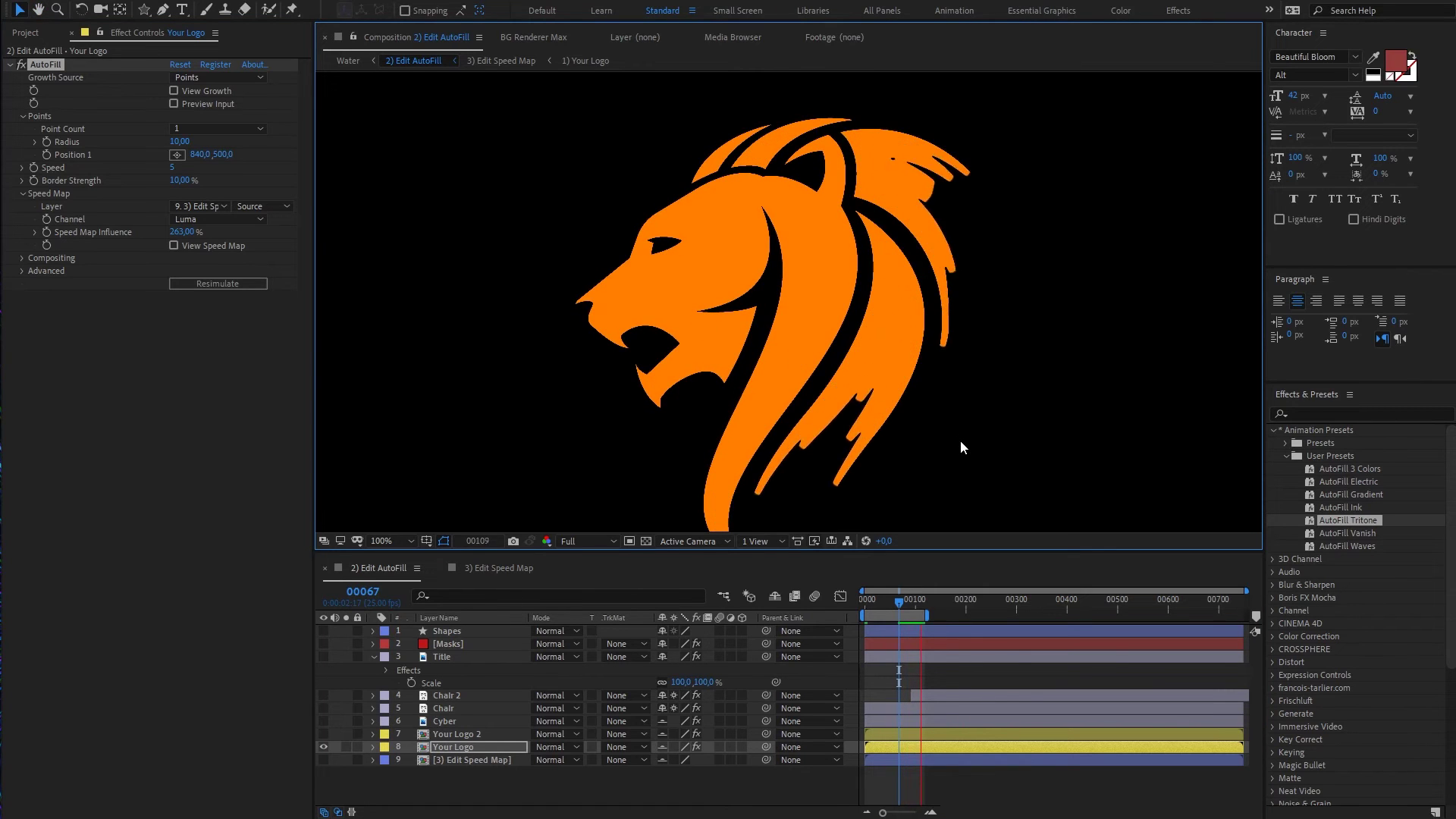
key("space")
left_click_drag(929, 615, 986, 615)
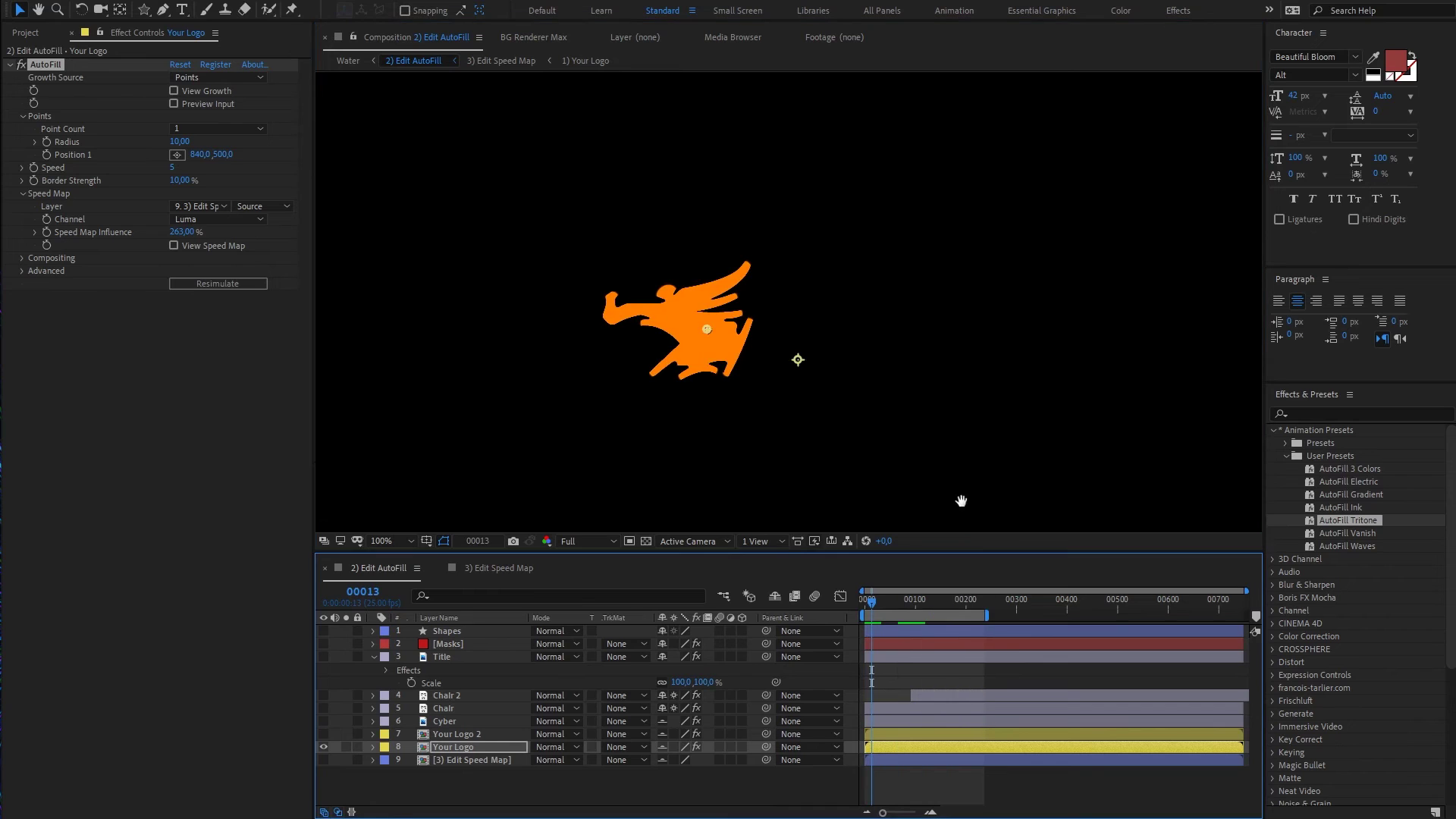
key("space")
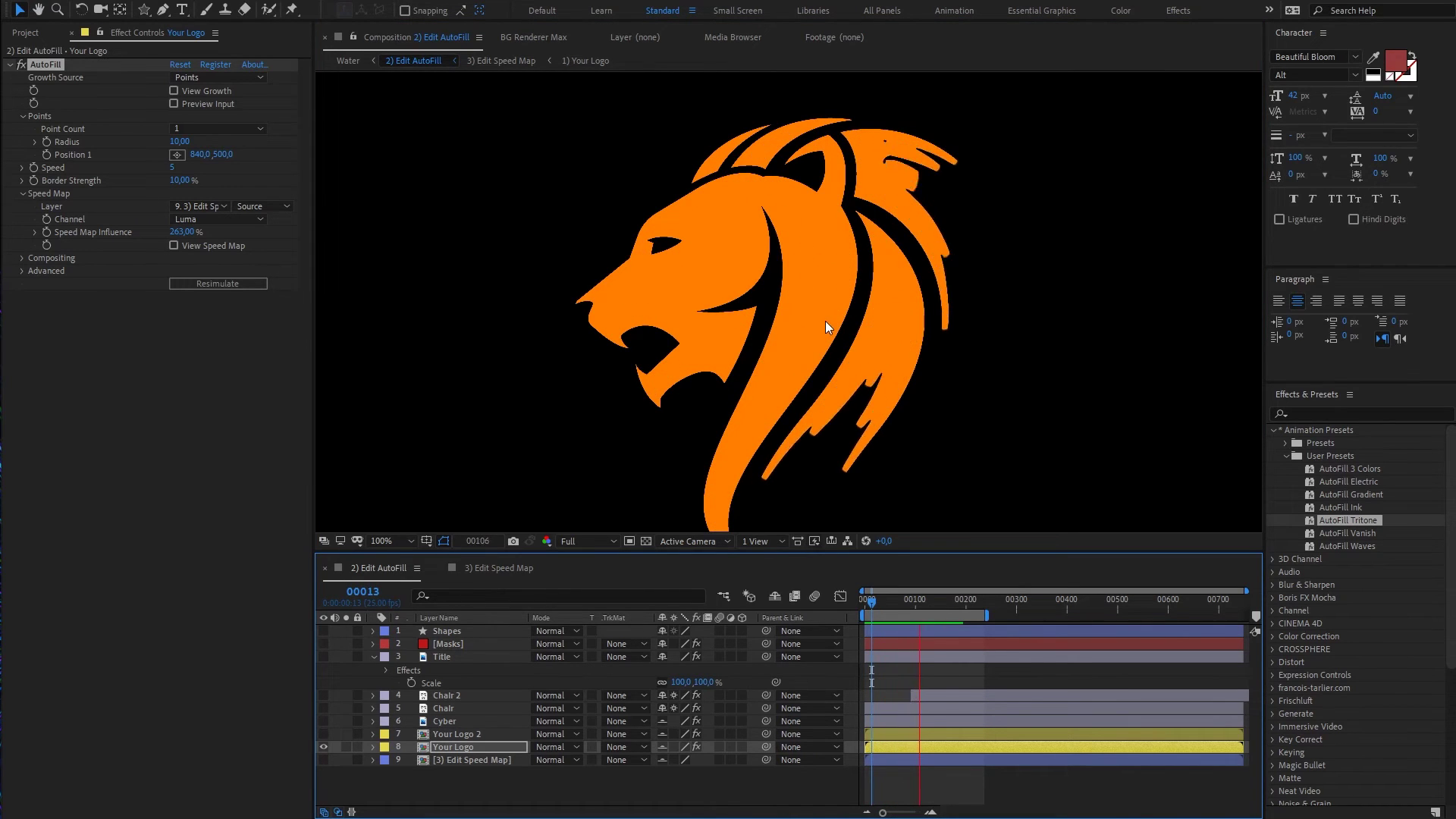
Step: Lower Speed Map Influence from 263% to 196% and preview the lion from the start
left_click(912, 605)
mouse_move(190, 239)
left_mouse_down()
mouse_move(116, 237)
mouse_move(204, 232)
left_mouse_up()
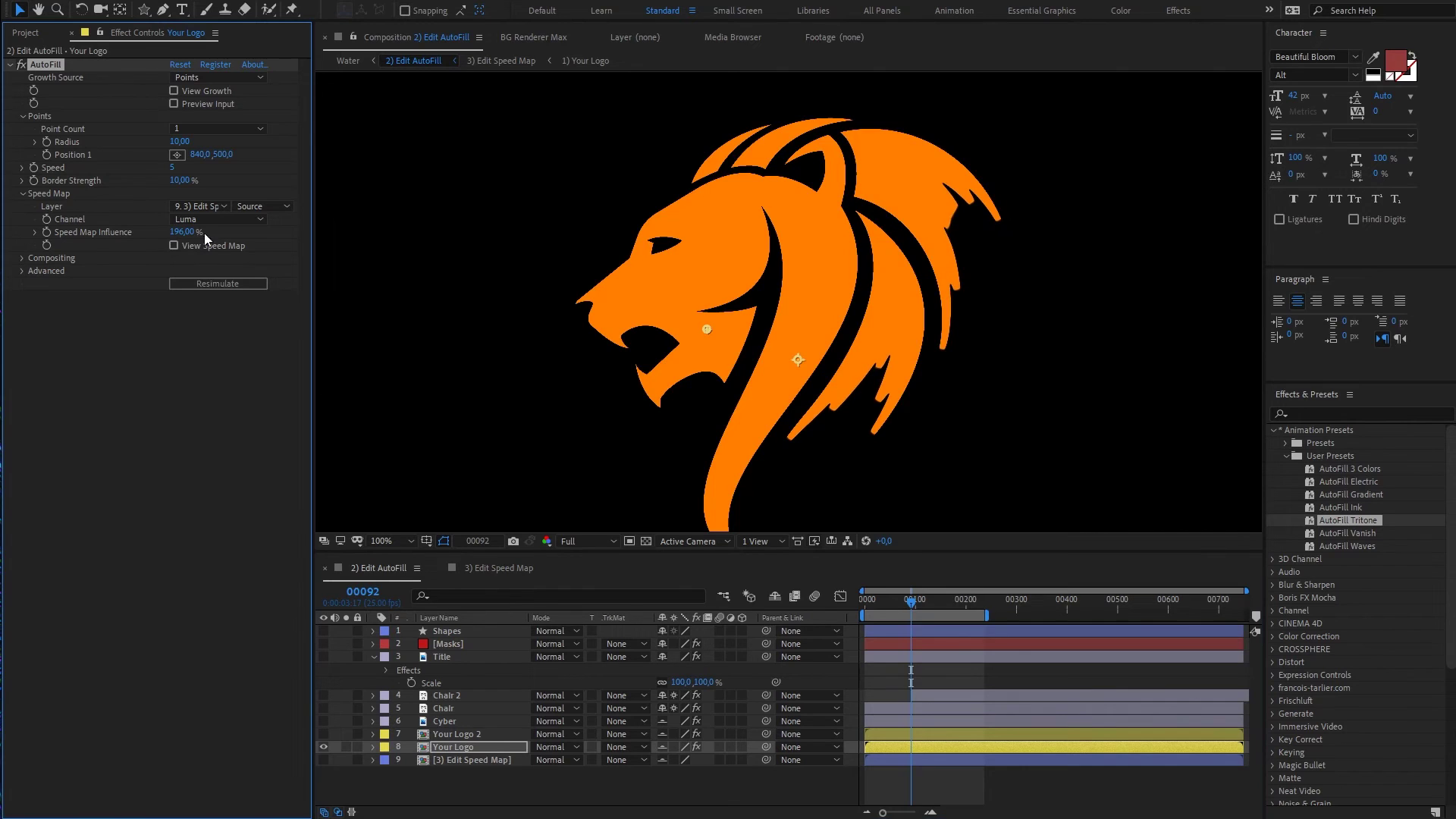
left_click(848, 604)
key("space")
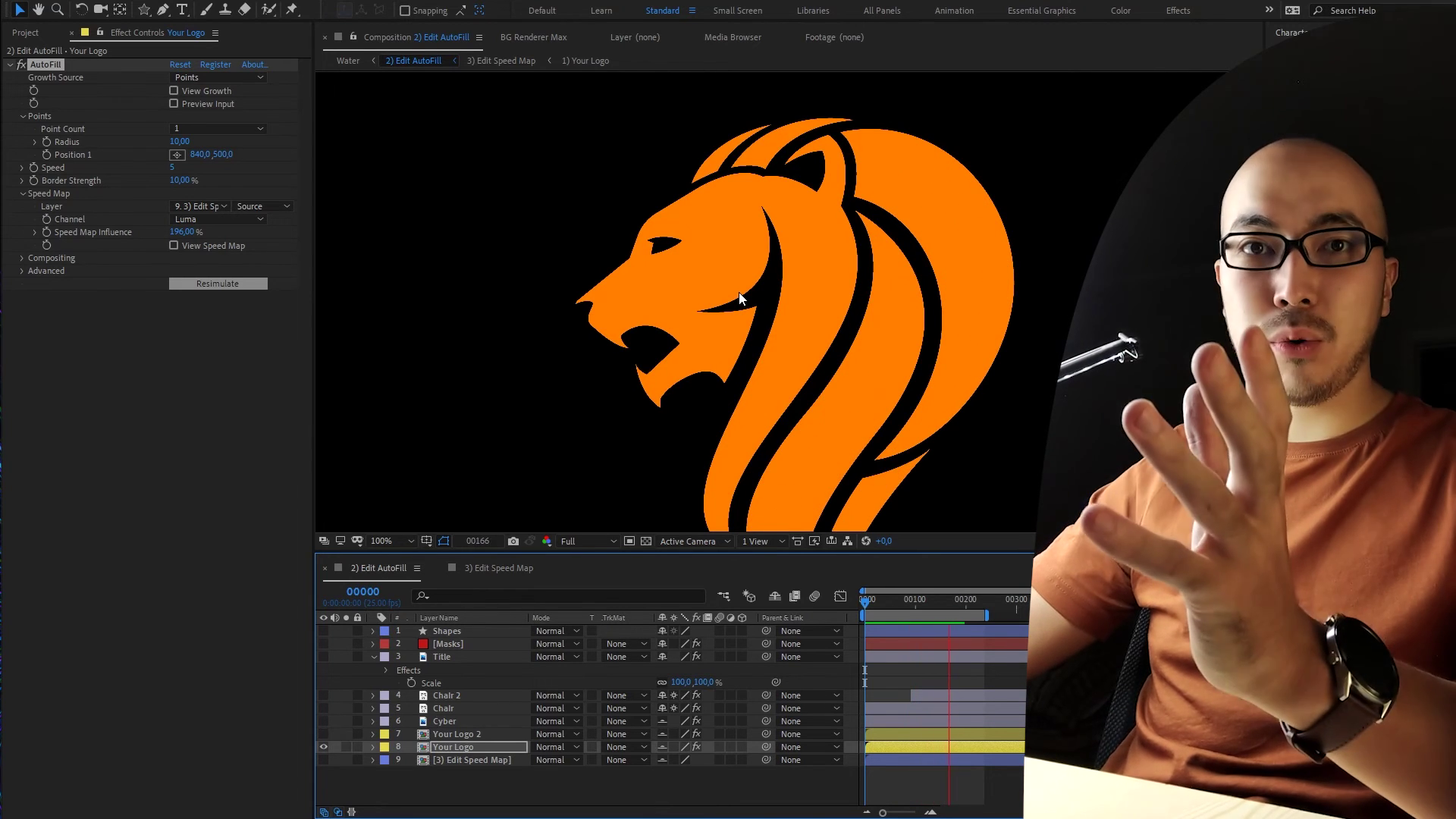
Step: Shorten the work area to about frame 165 and preview, stopping at frame 123
key("space")
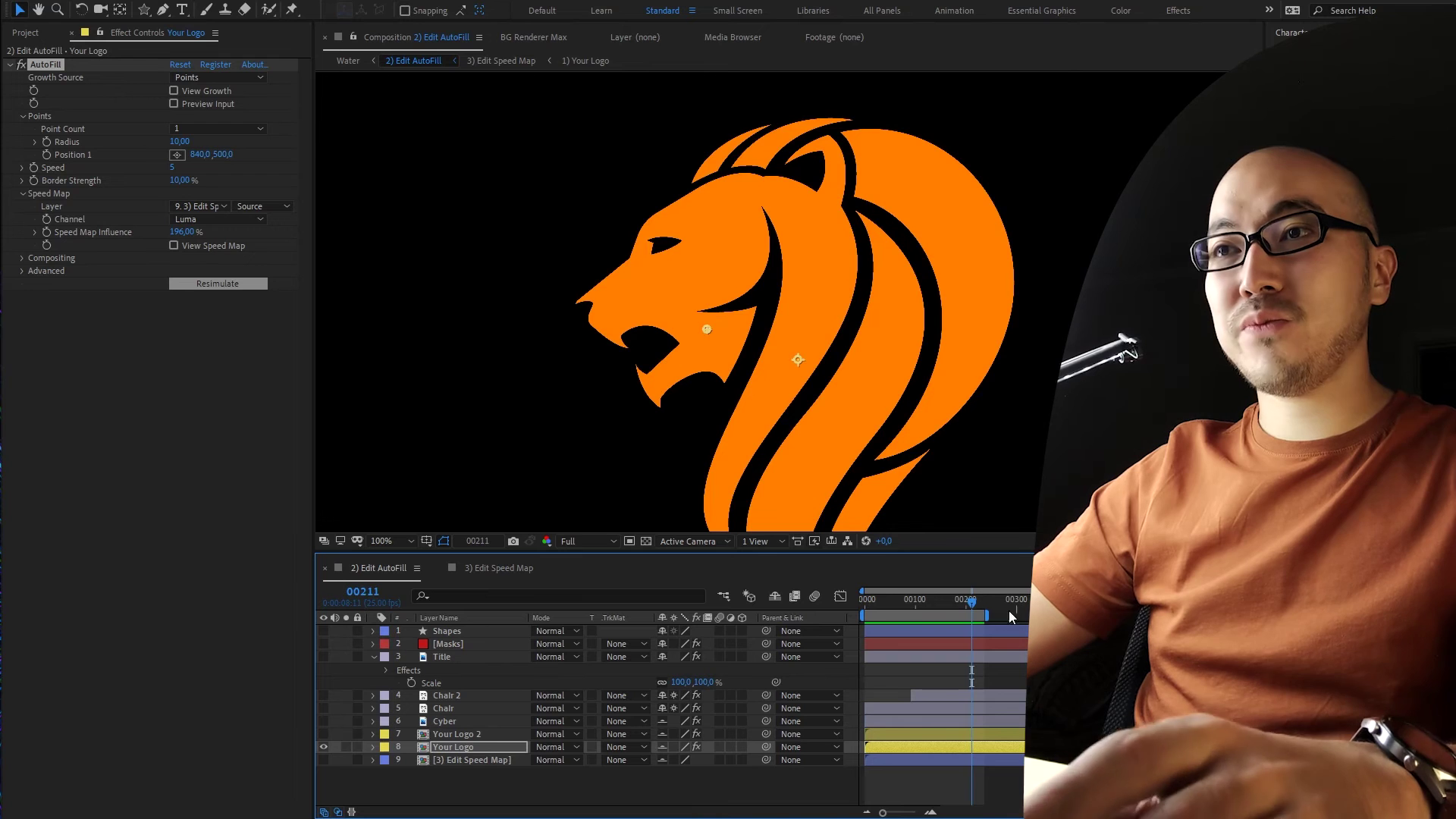
left_click_drag(989, 615, 945, 615)
key("space")
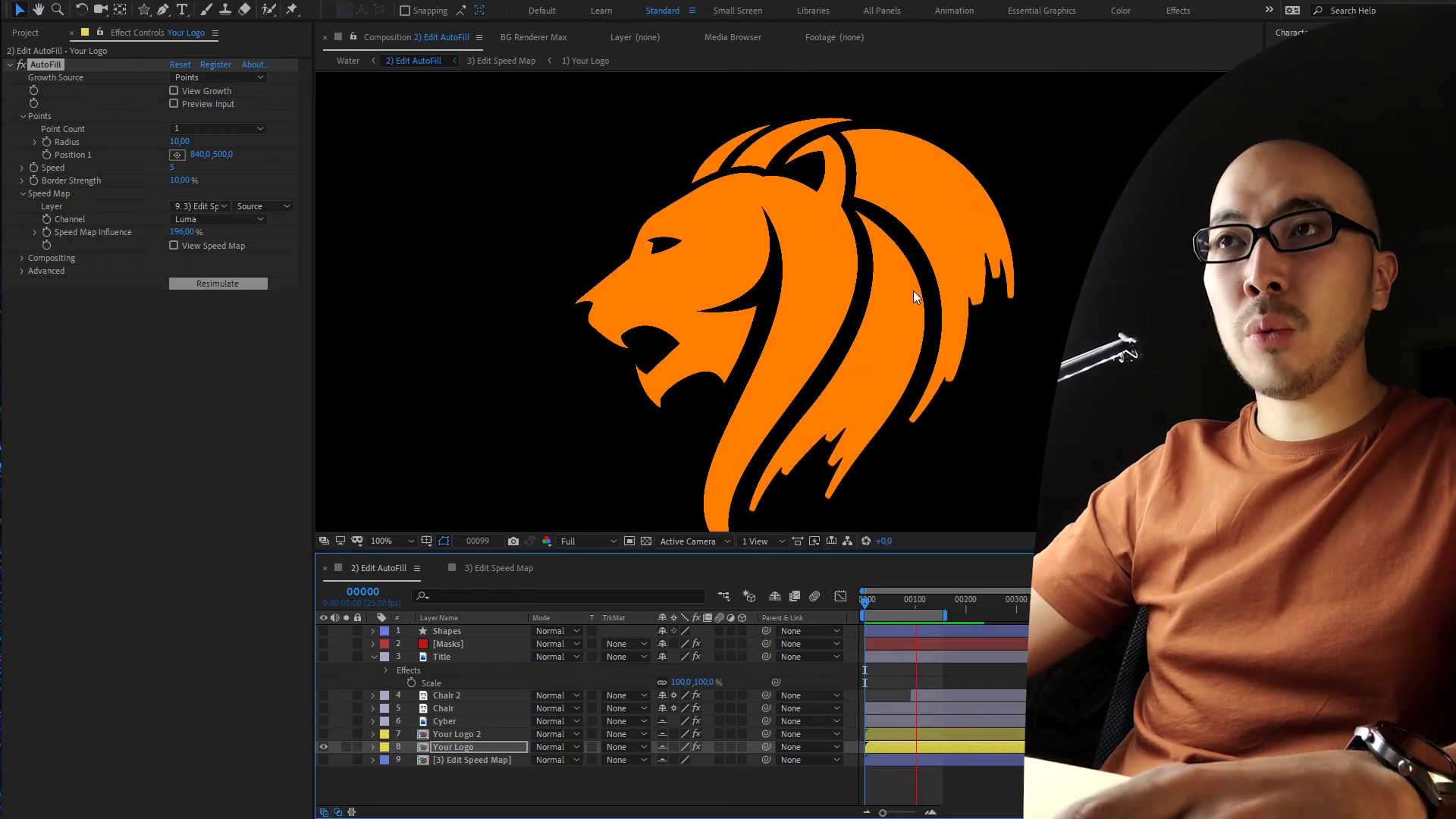
key("space")
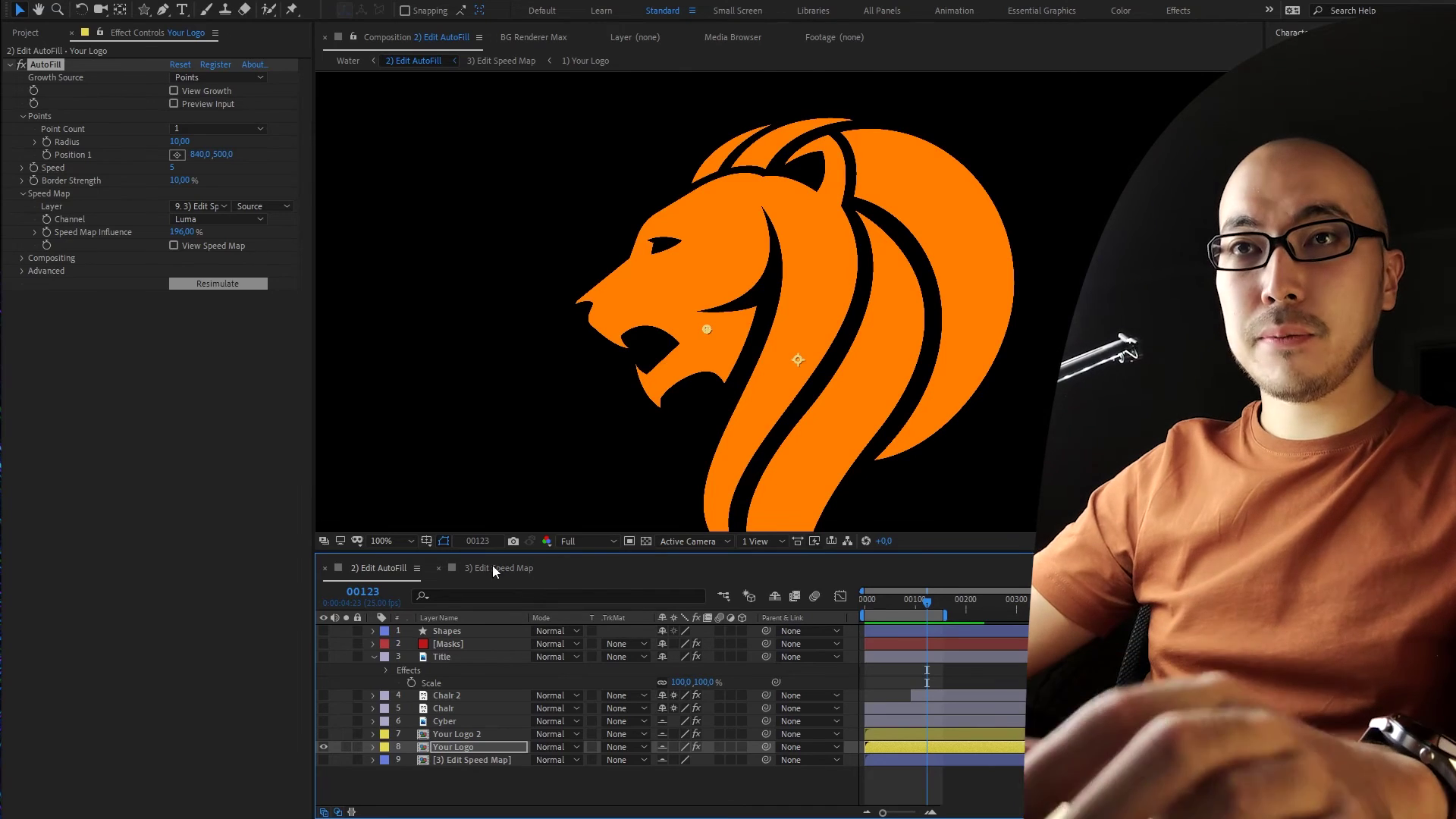
Step: Glance at 3) Edit Speed Map, return to 2) Edit AutoFill, and show the Project panel
left_click(496, 567)
left_click(377, 567)
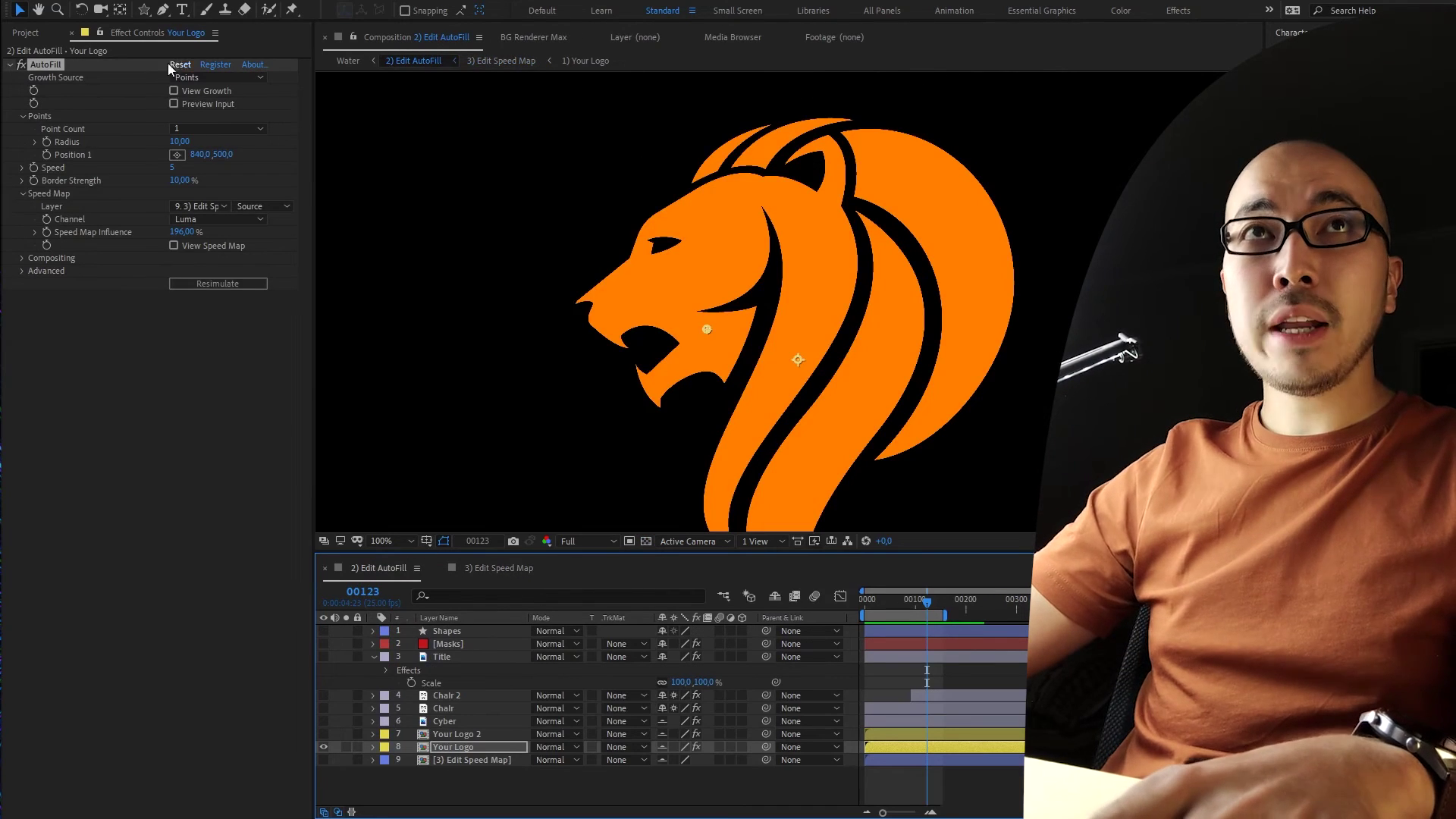
left_click(31, 32)
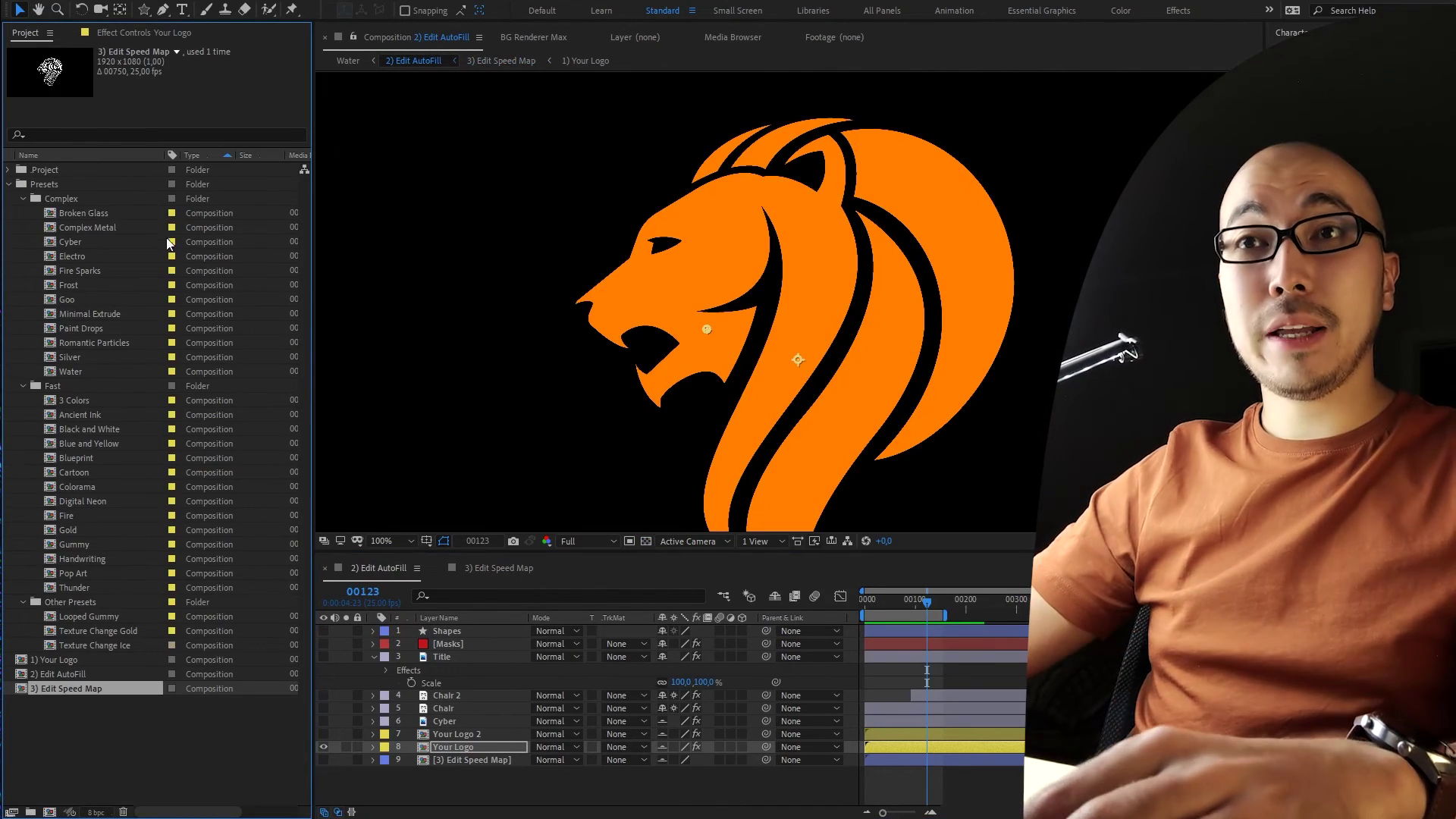
Step: In 3) Edit Speed Map, hide the Advanced Speed Map and Turbulent layers
left_click(373, 657)
left_click(452, 733)
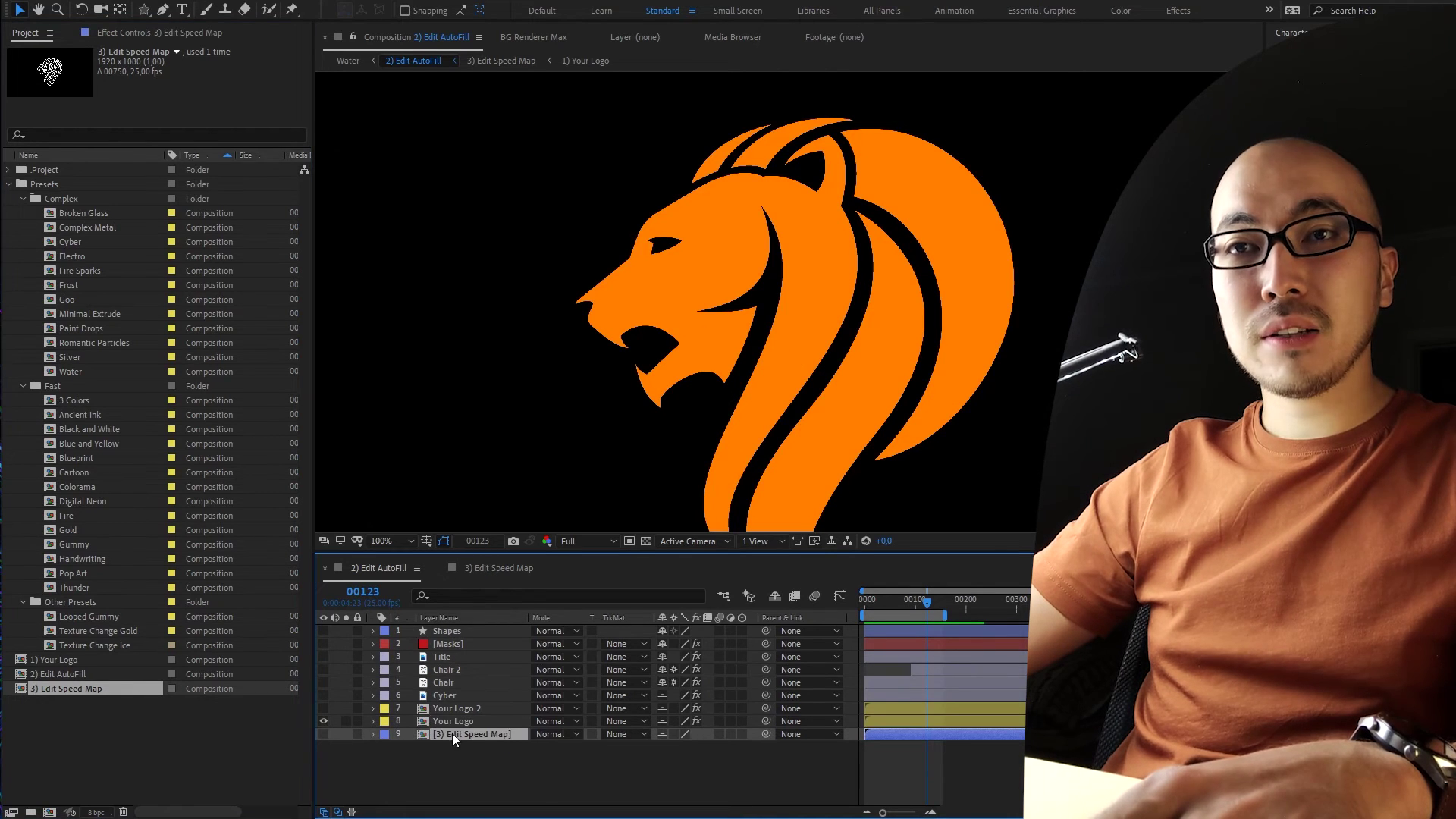
left_click(476, 565)
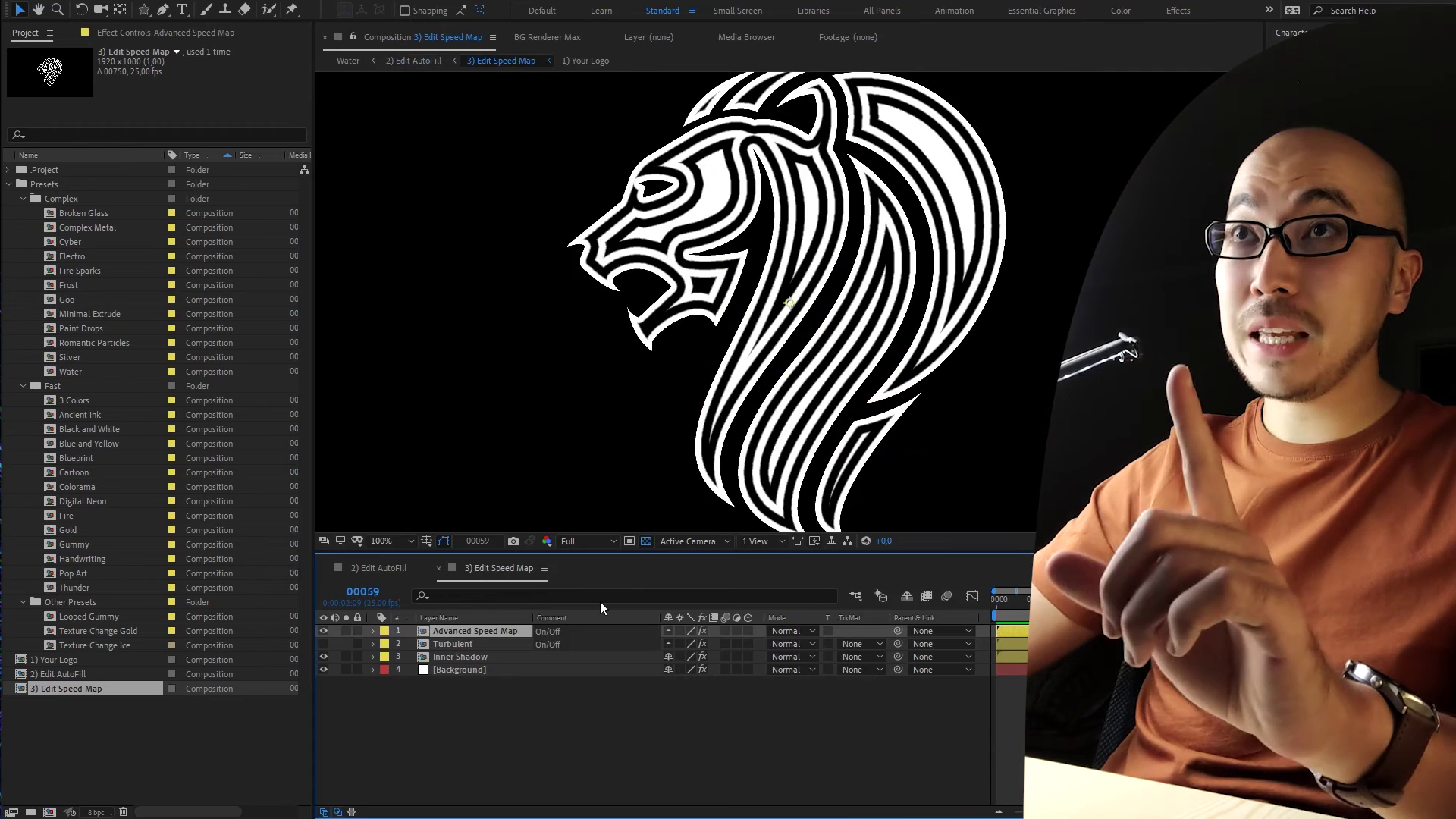
left_click(372, 631)
left_click(372, 633)
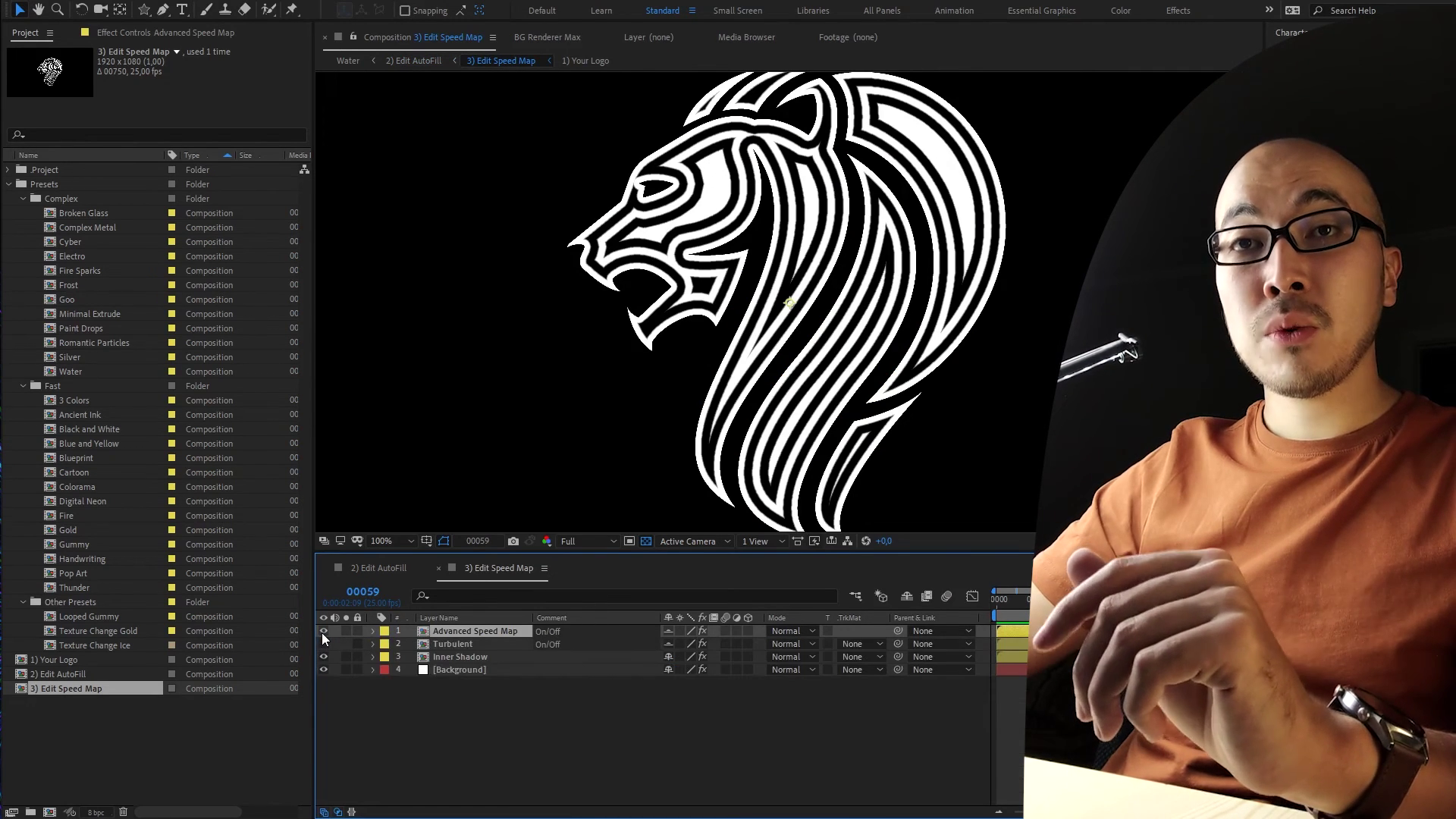
left_click(322, 631)
left_click(324, 644)
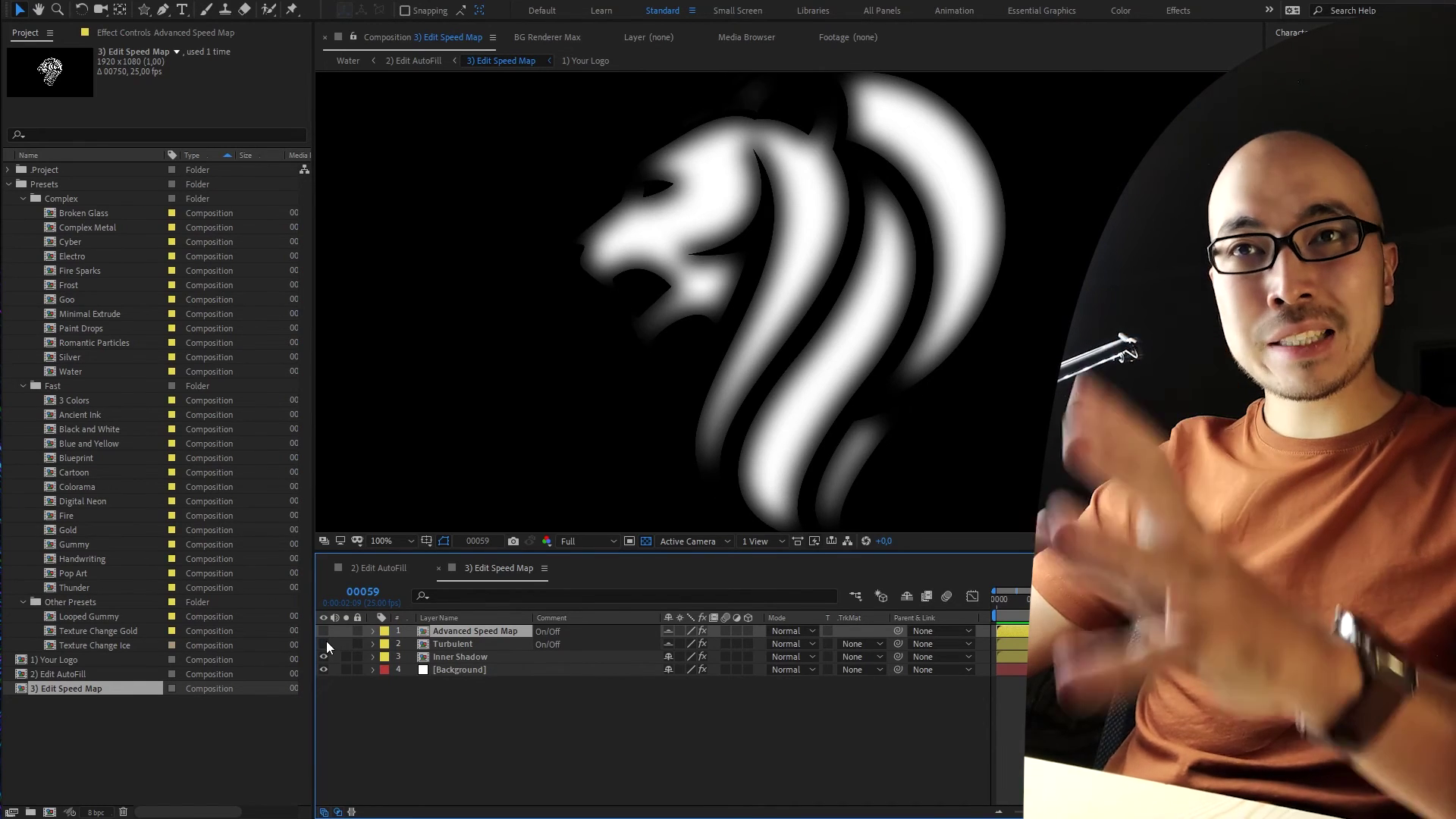
Step: Back in 2) Edit AutoFill, scrub from frame 48 to about frame 107 to check the fill
left_click(399, 571)
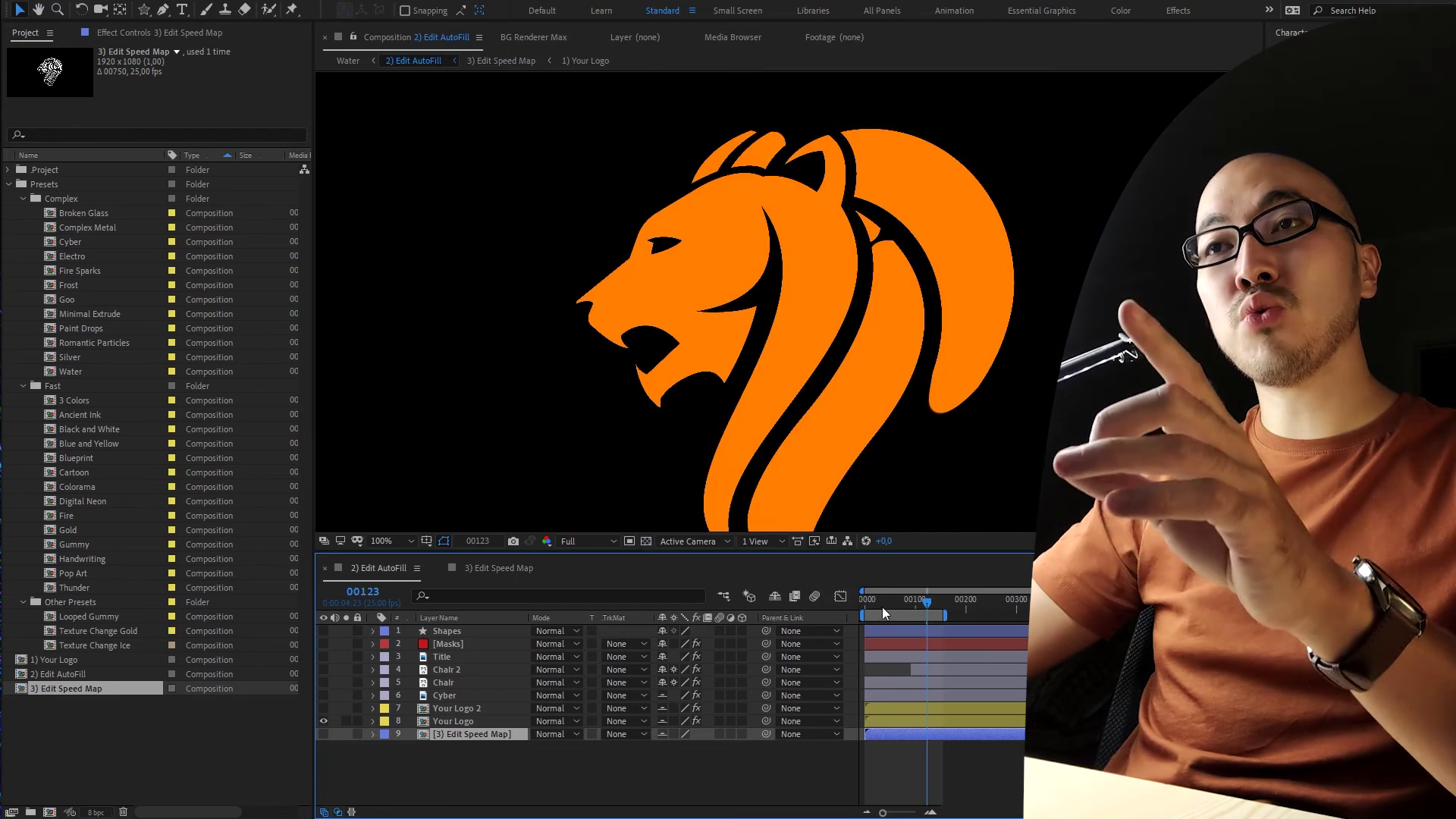
left_click_drag(881, 601, 890, 600)
left_click(473, 568)
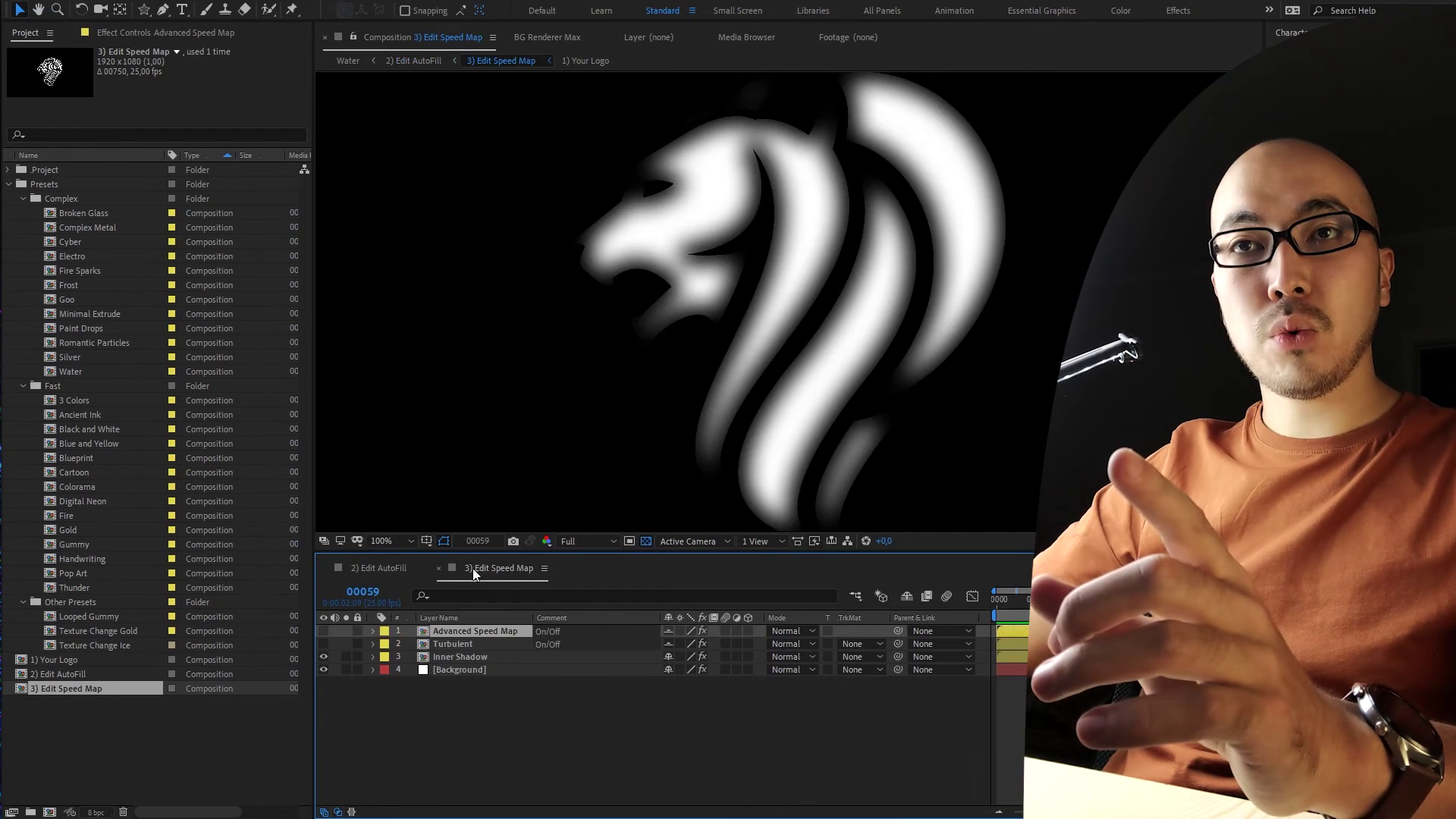
left_click(393, 569)
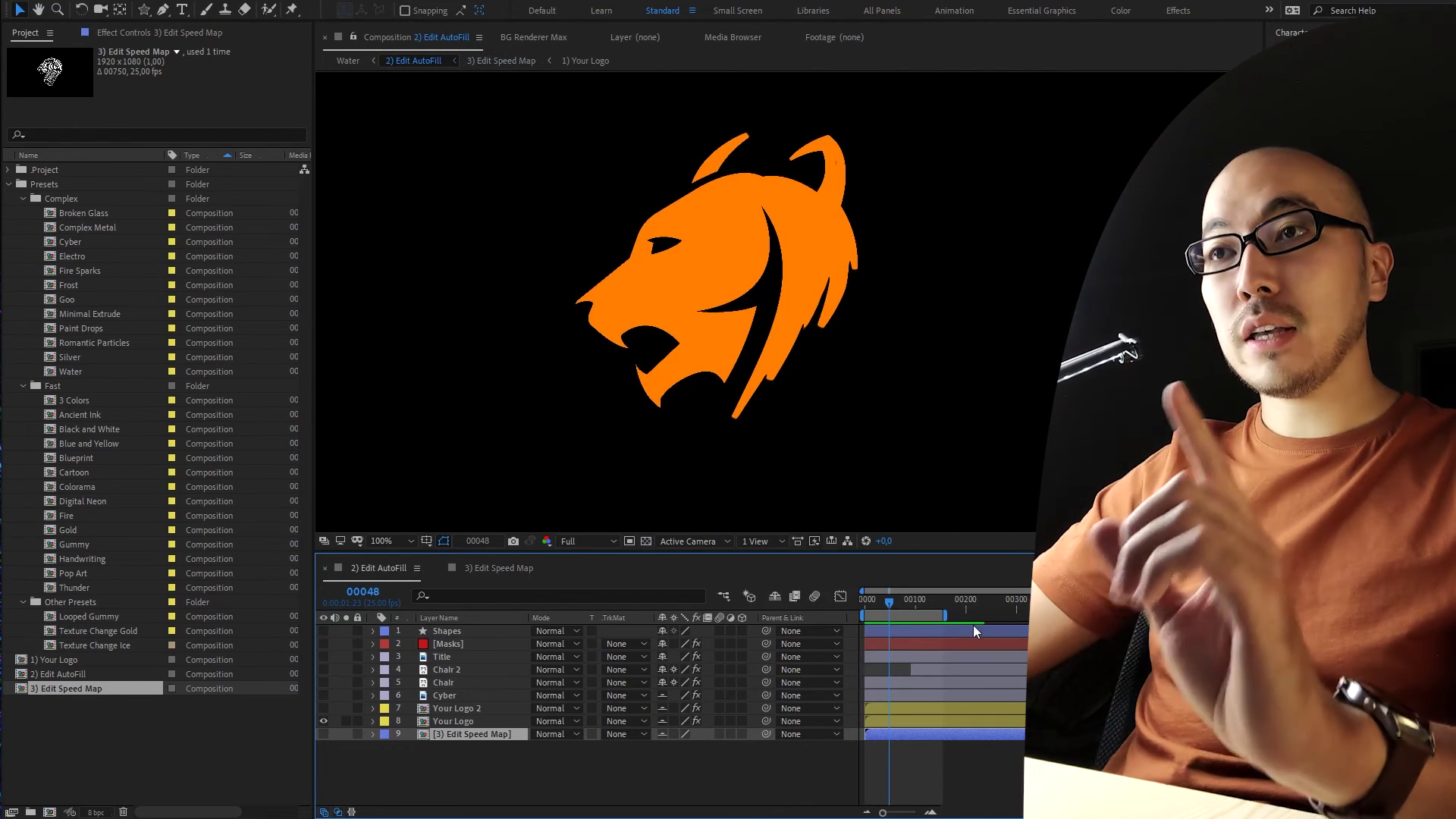
left_click_drag(895, 599, 908, 602)
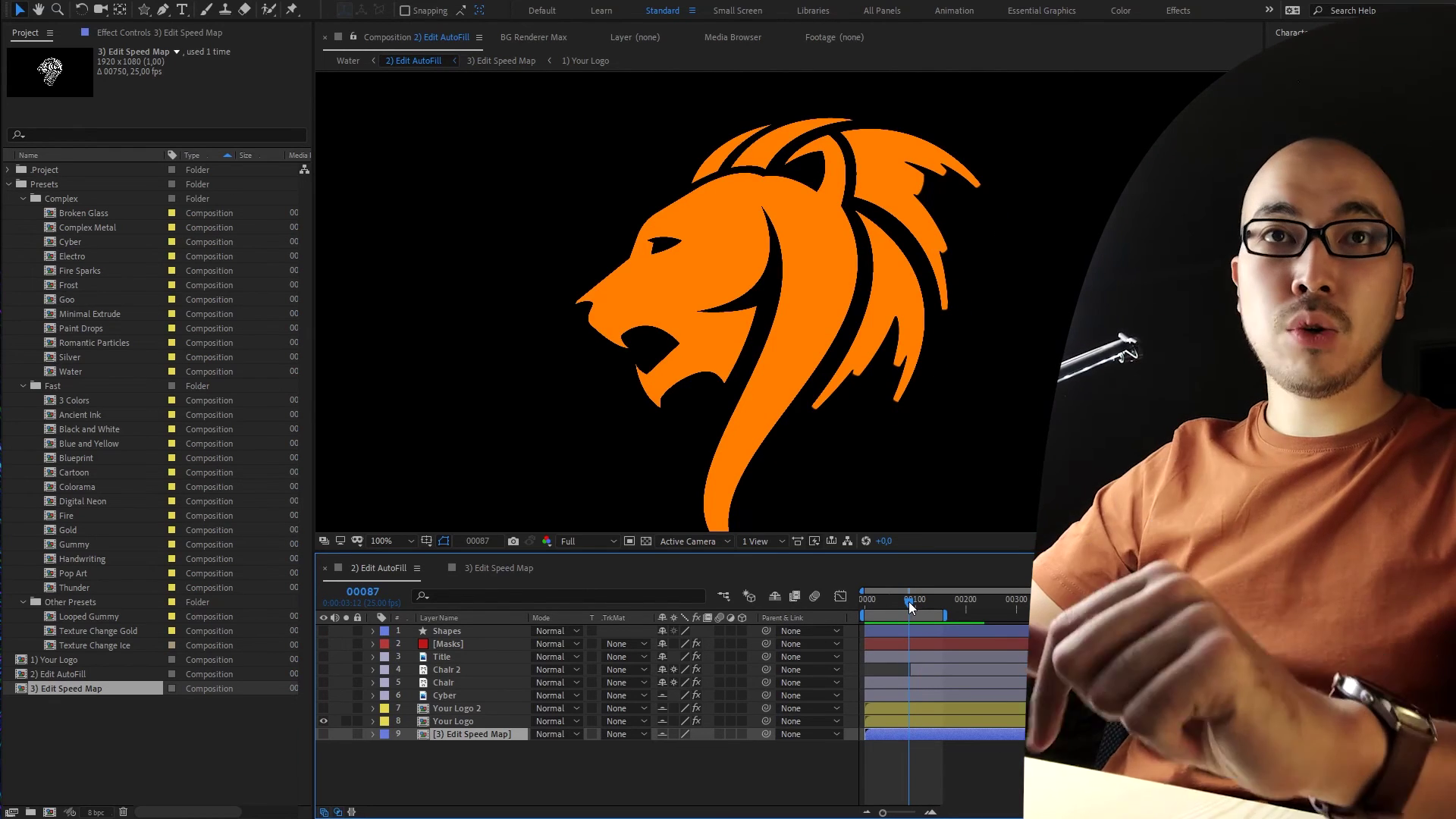
Step: Open the Pop Art, Gummy and Cyber preset compositions from the Project panel
double_click(81, 574)
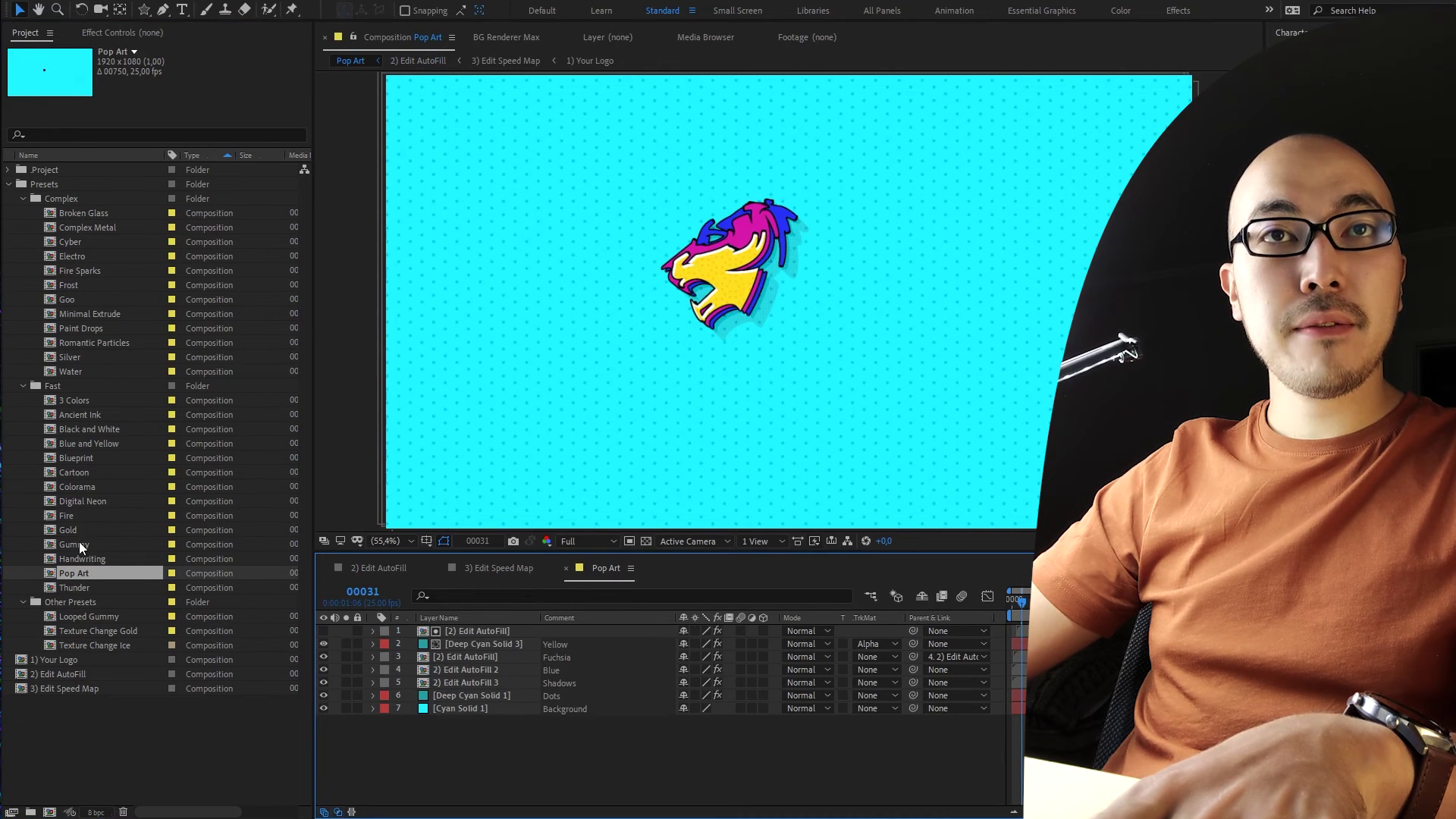
double_click(79, 543)
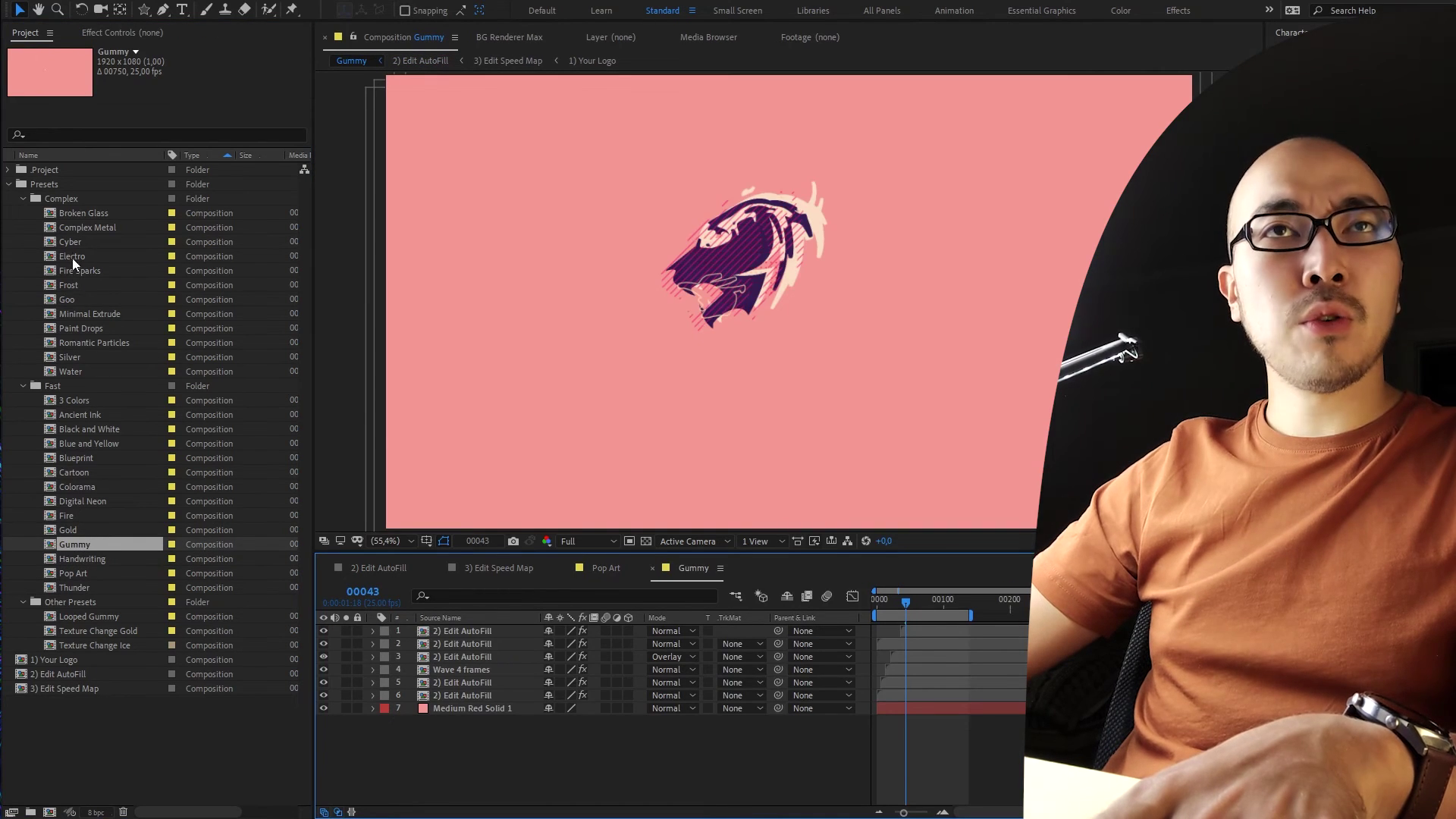
double_click(73, 242)
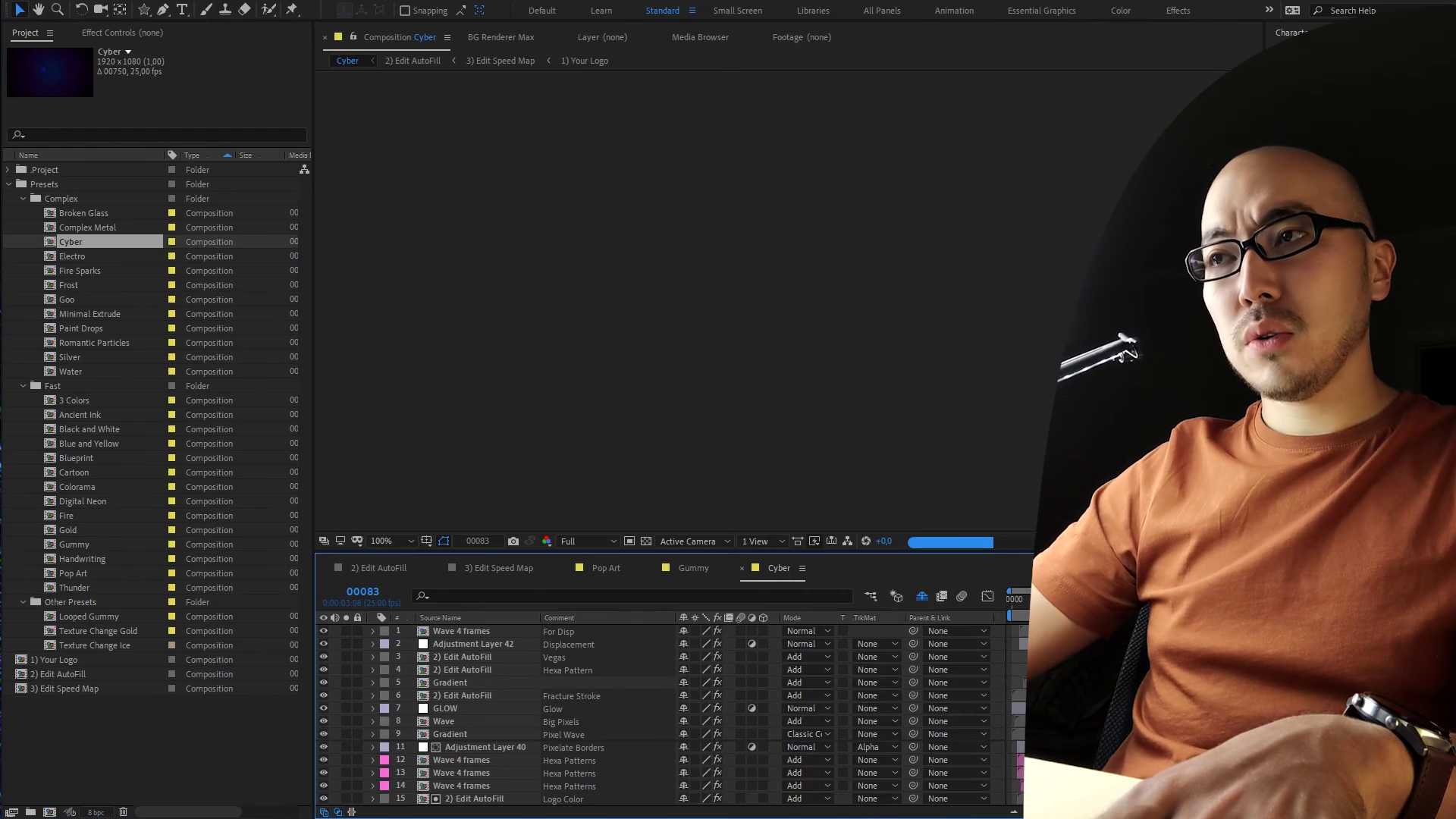
scroll(660, 713, "down", 2)
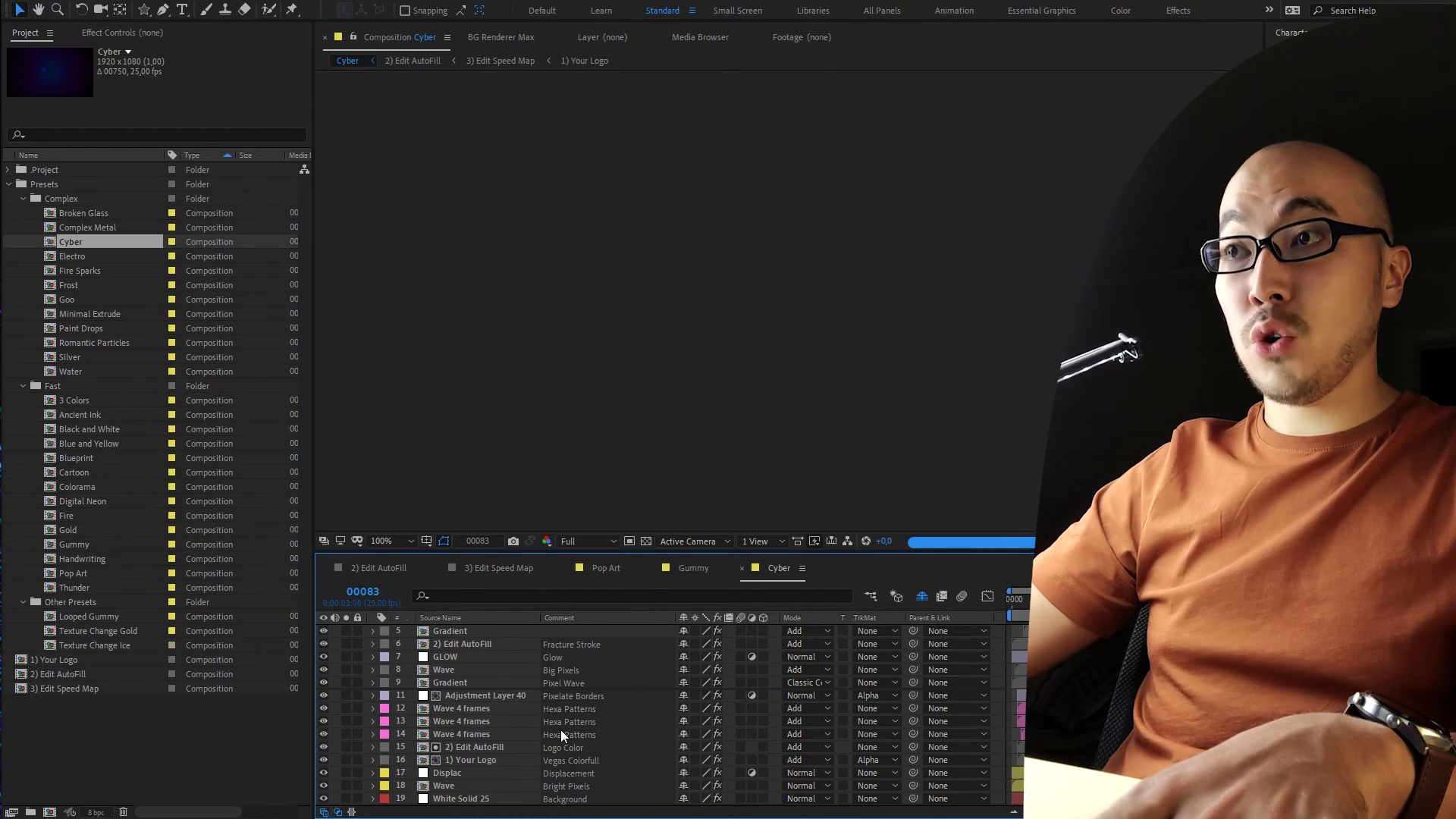
scroll(660, 713, "up", 2)
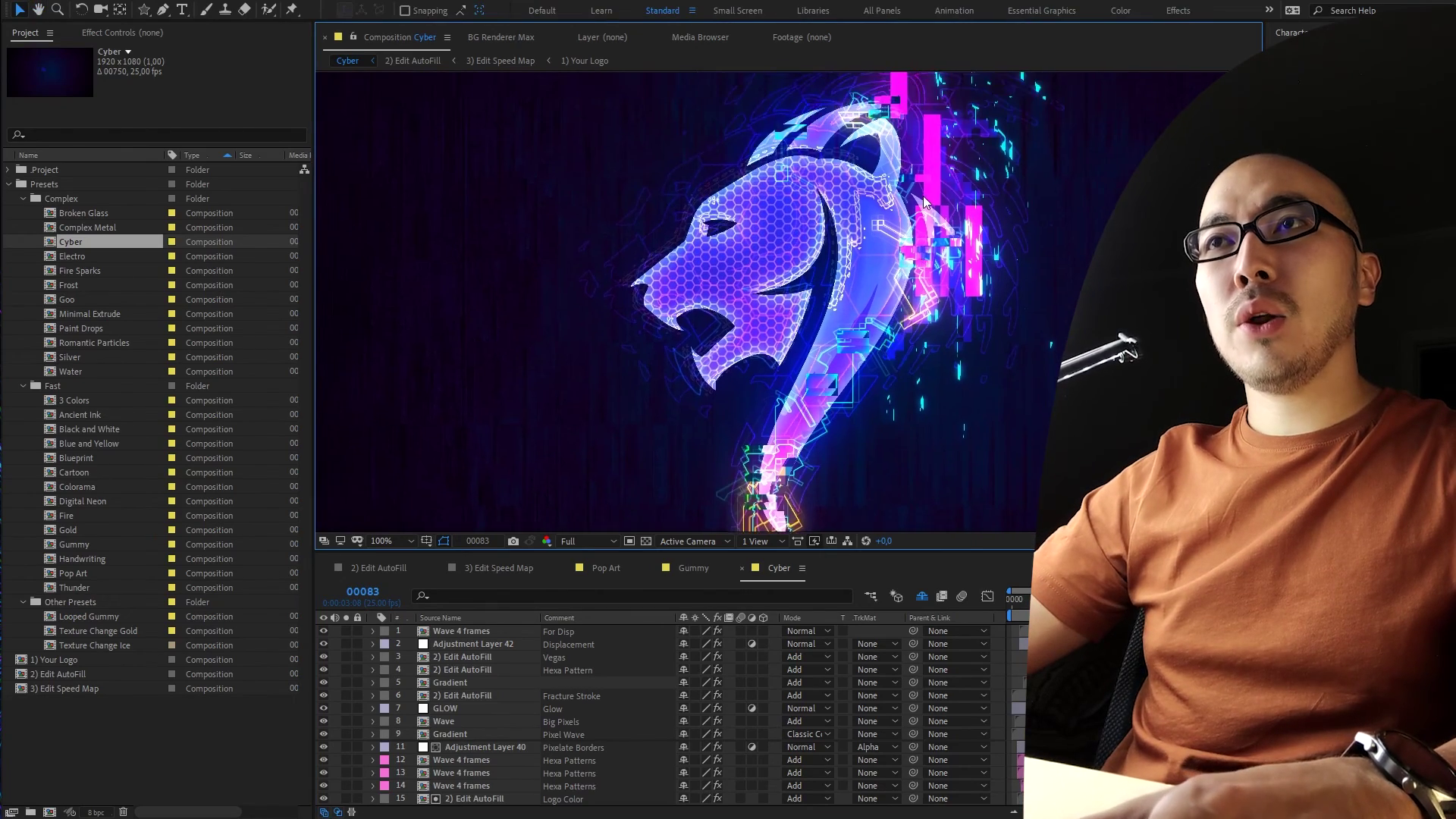
Step: Inspect the neon Cyber lion at 200% and in a maximized viewer, then bring up Gummy
key("period")
key("comma")
key("grave")
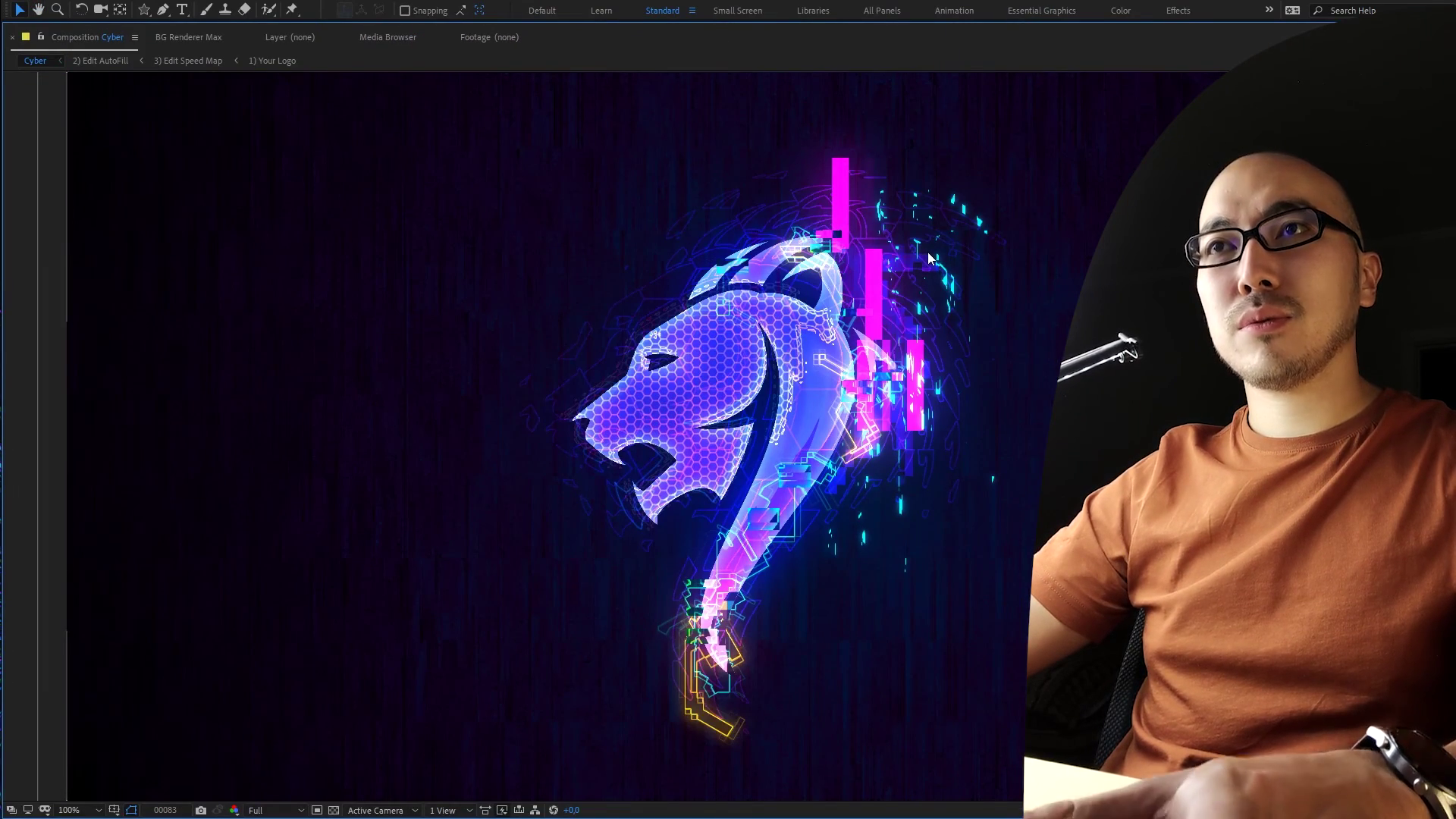
key("grave")
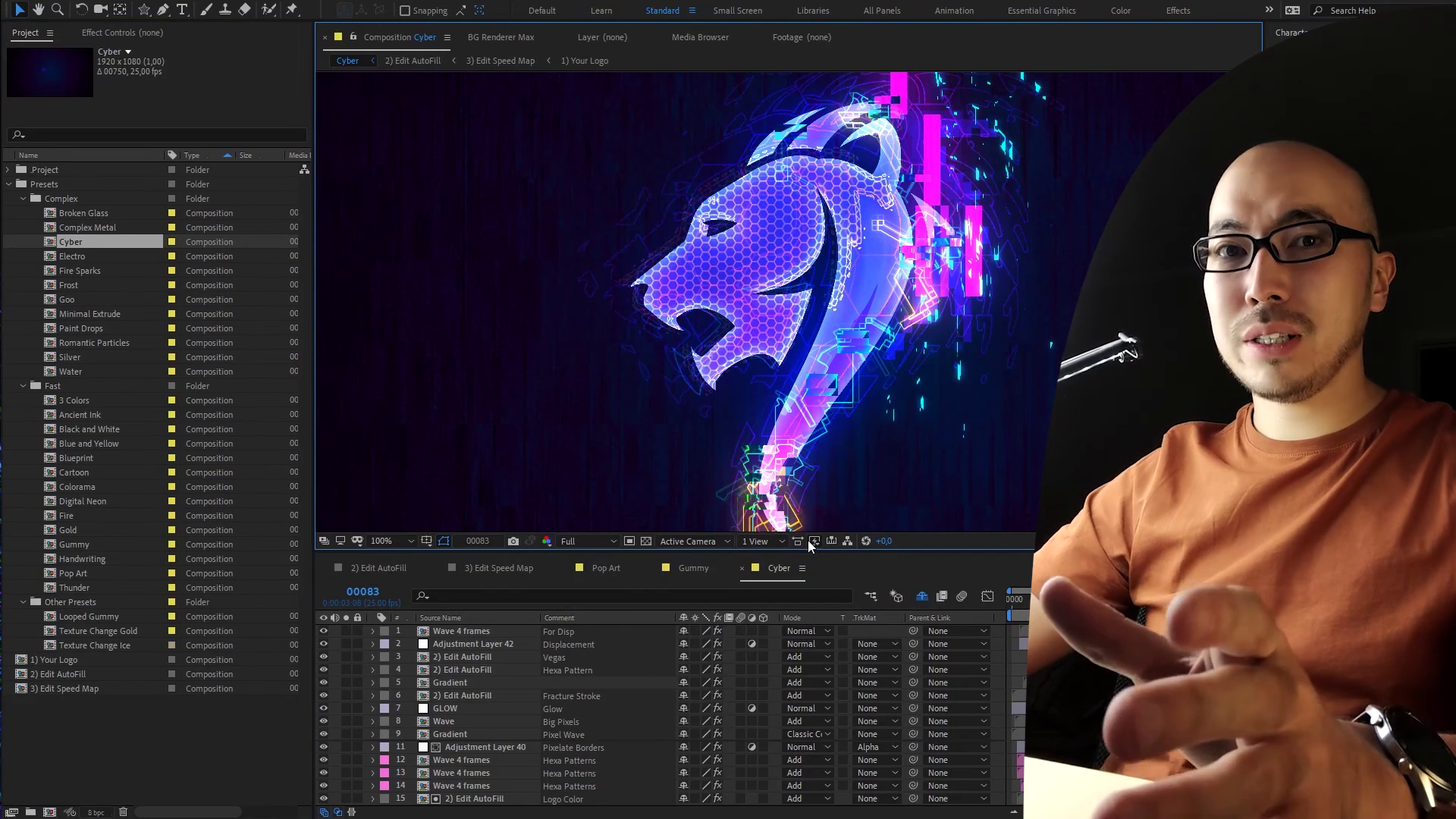
left_click(727, 568)
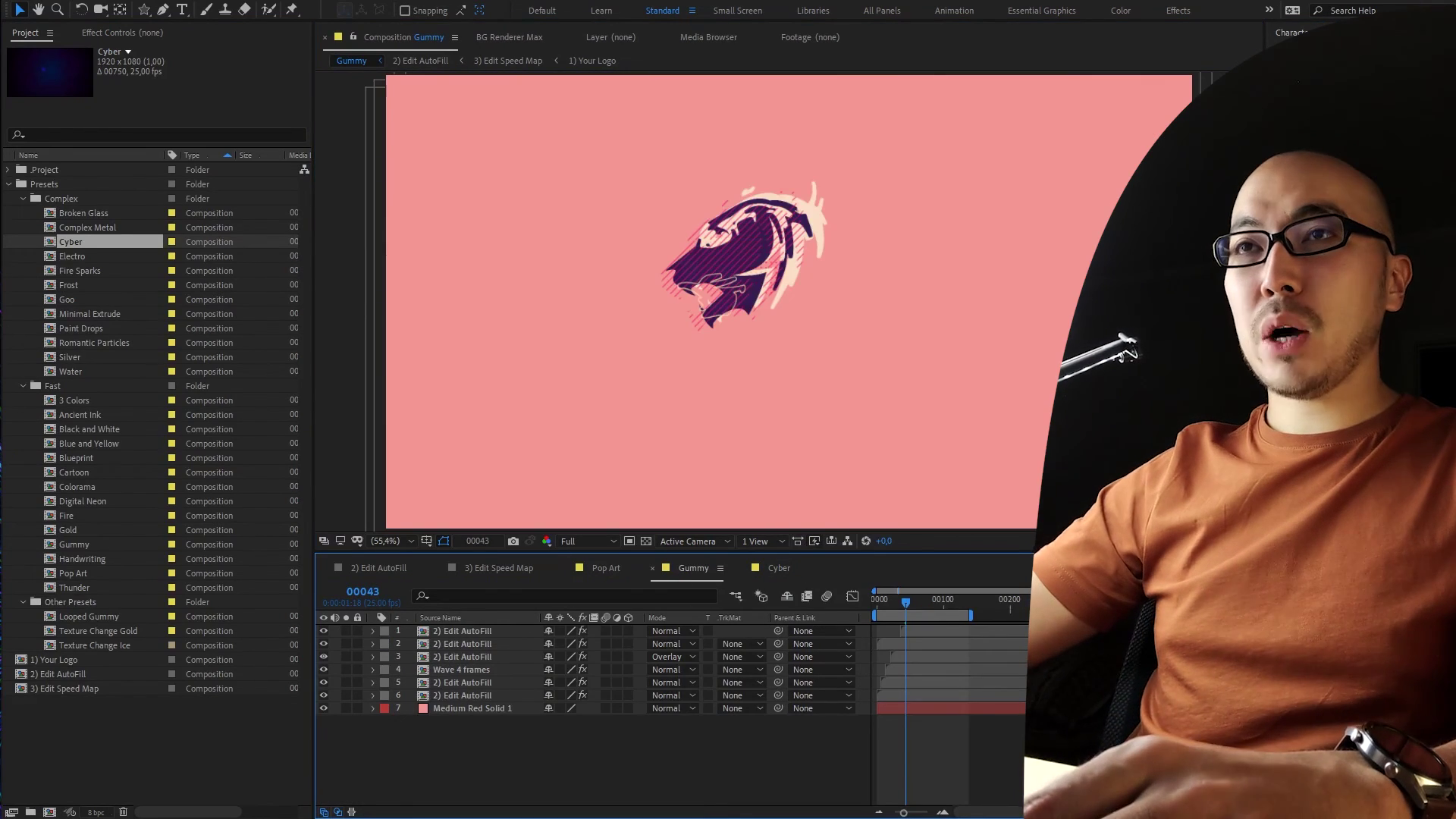
Step: Preview the purple Gummy lion animation, then play the Pop Art comp from the beginning
key("space")
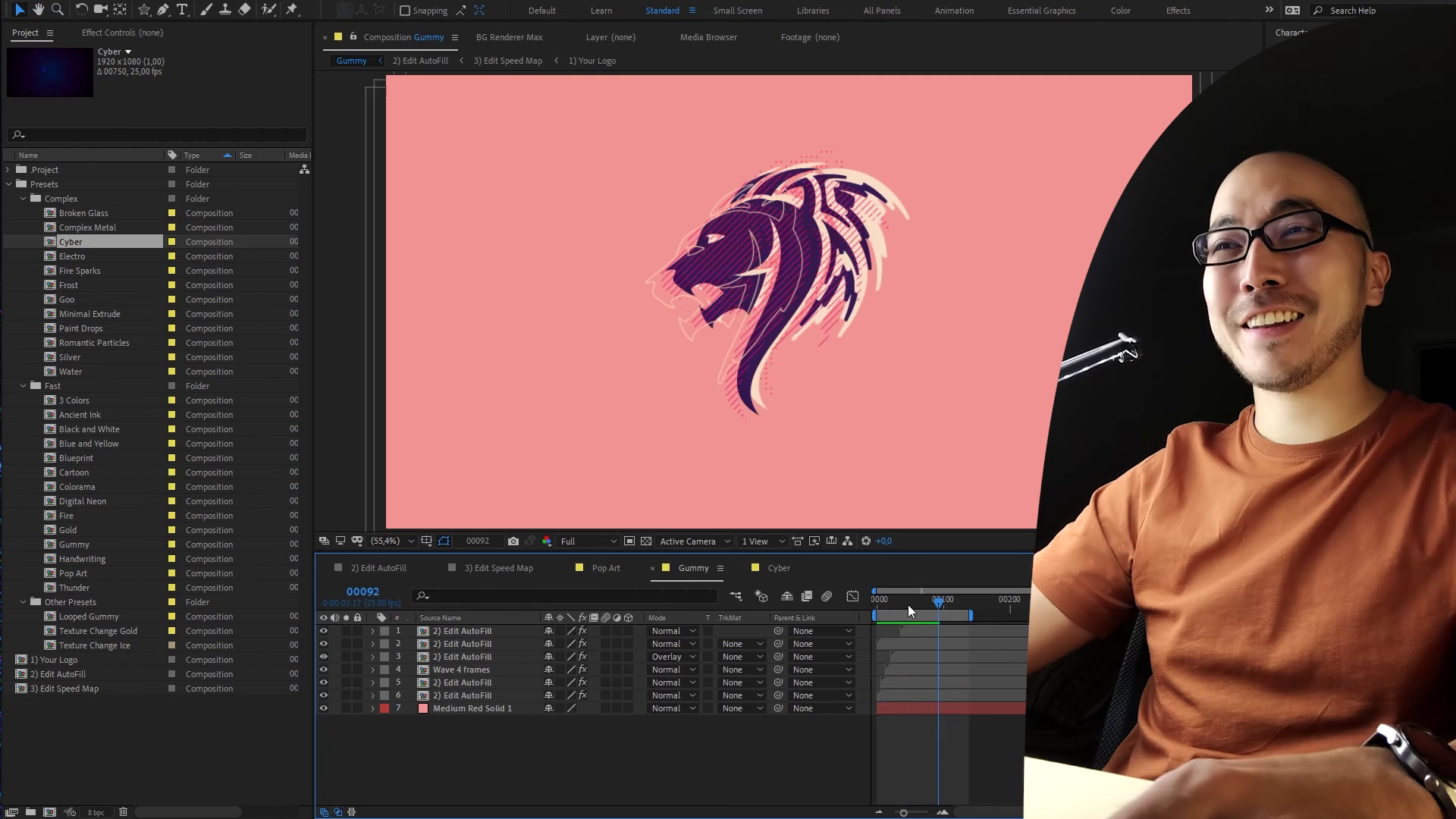
key("space")
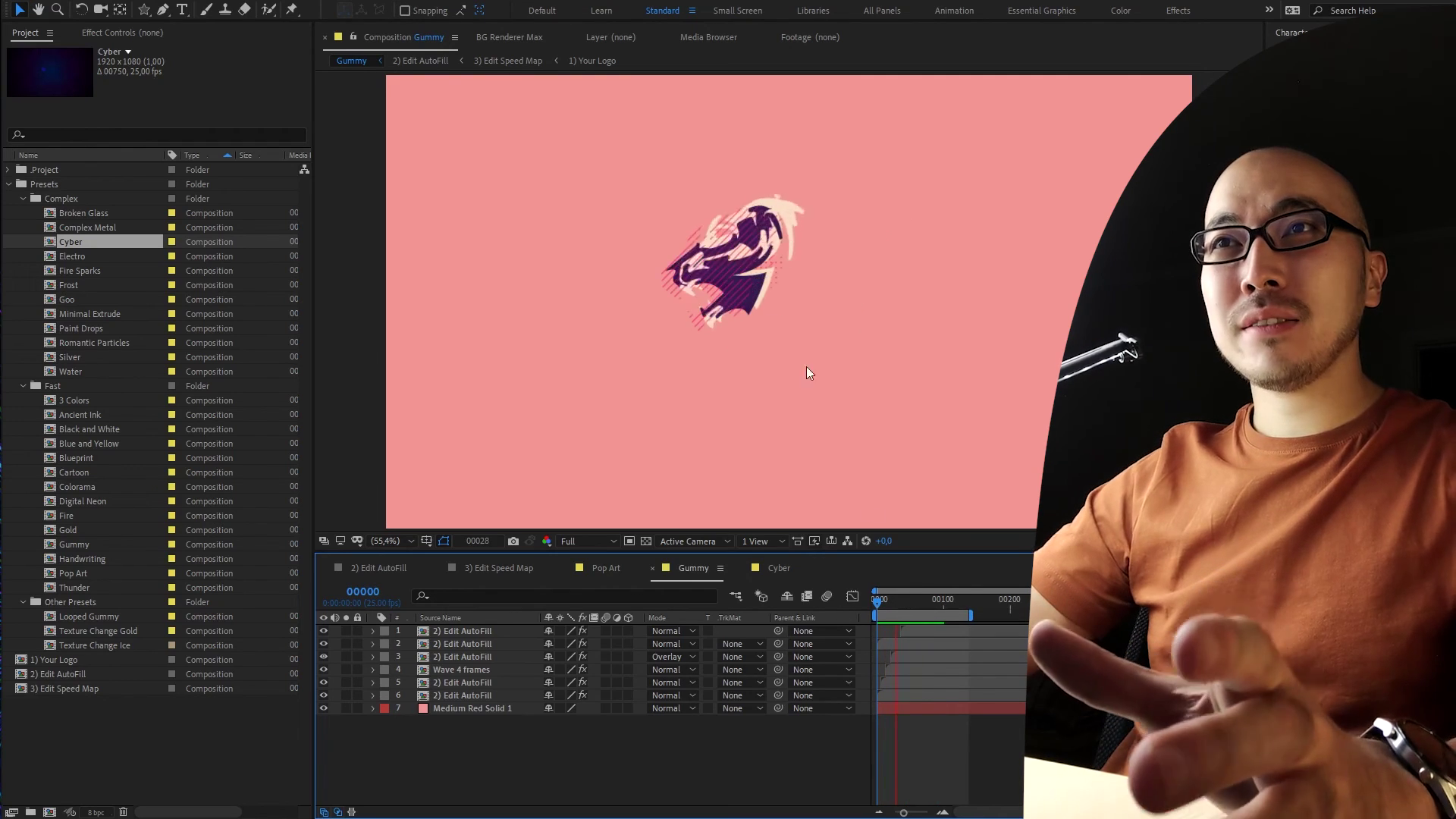
scroll(786, 267, "up", 2)
key("grave")
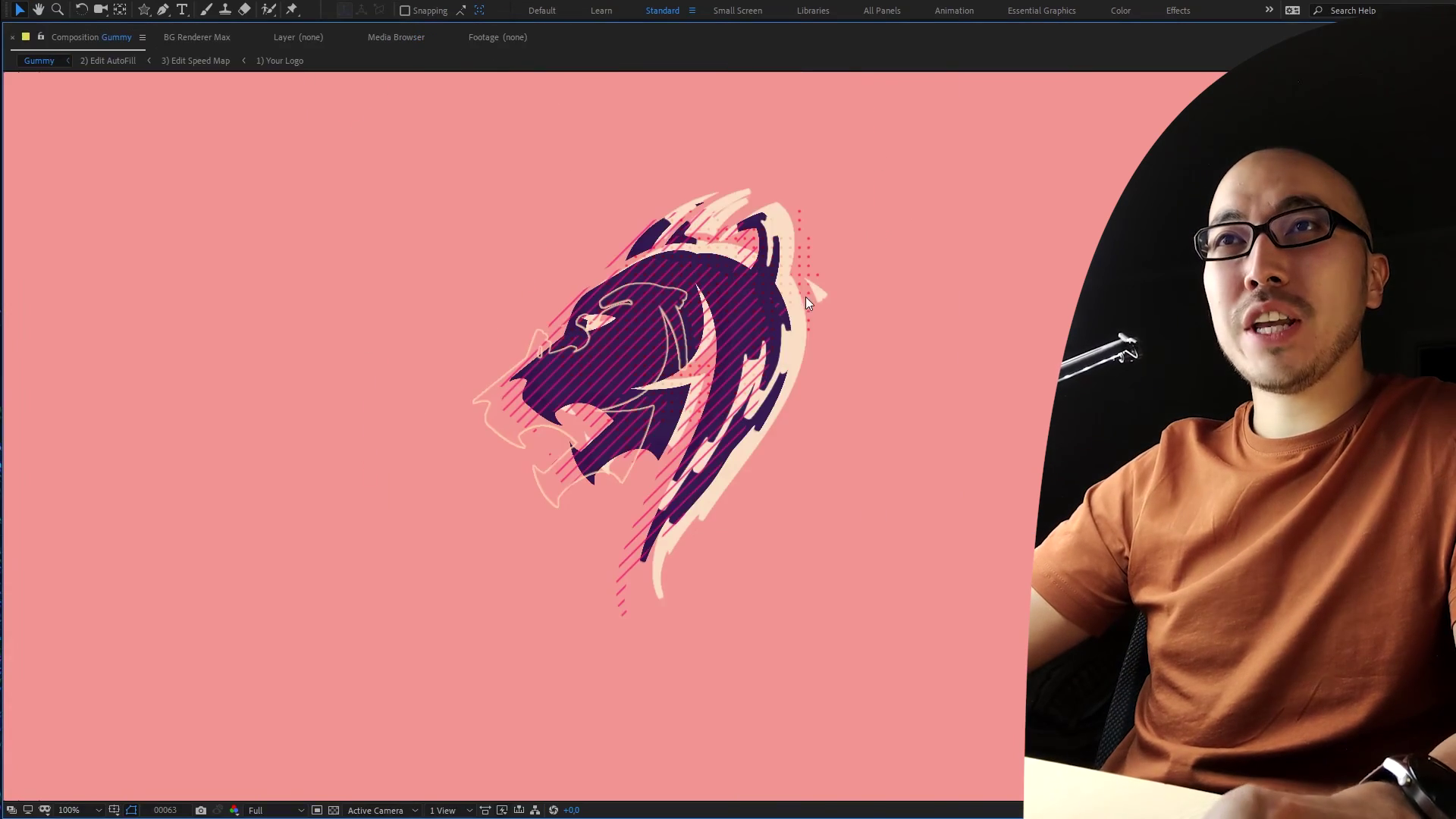
key("grave")
key("space")
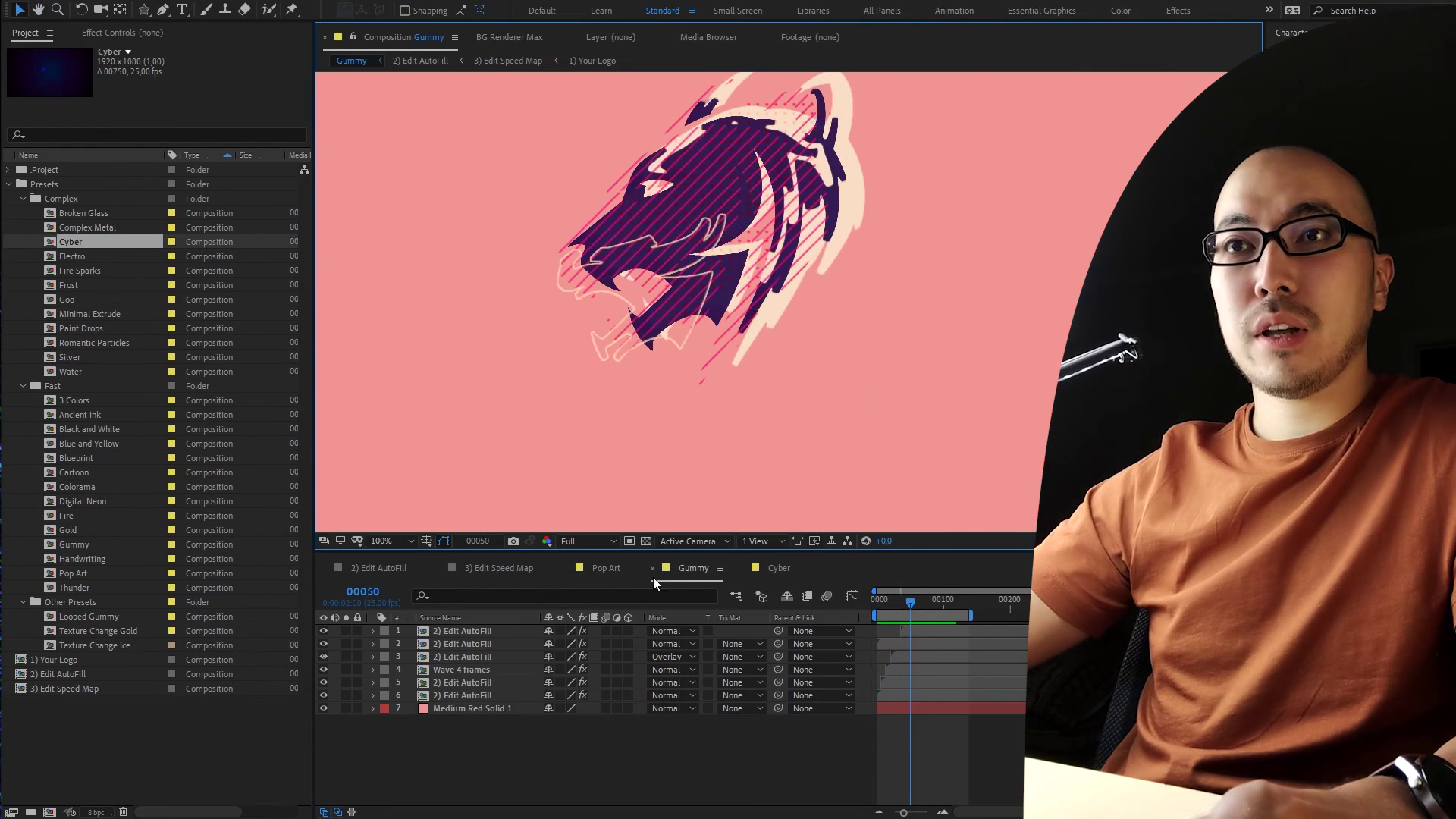
left_click(606, 568)
key("space")
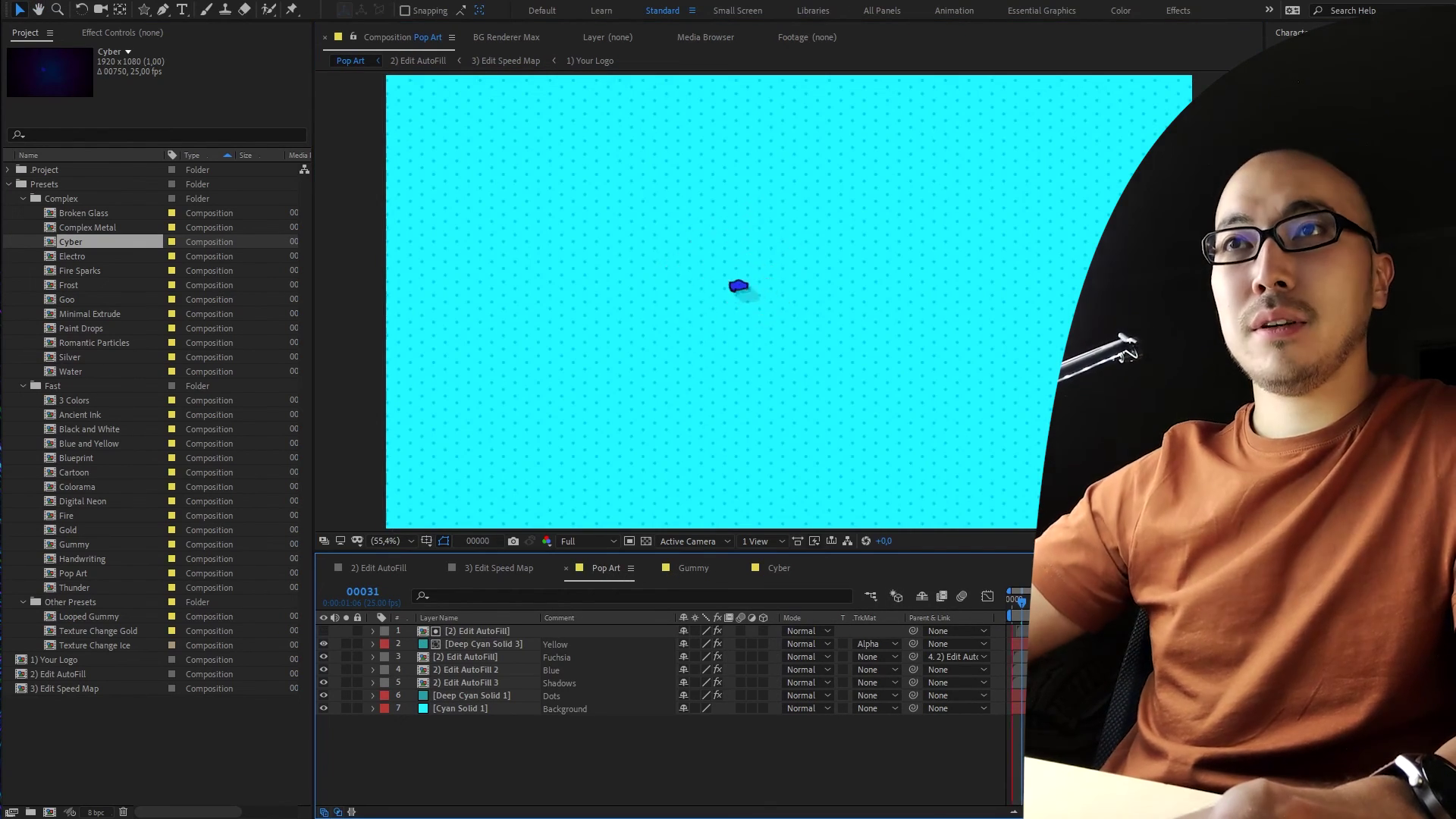